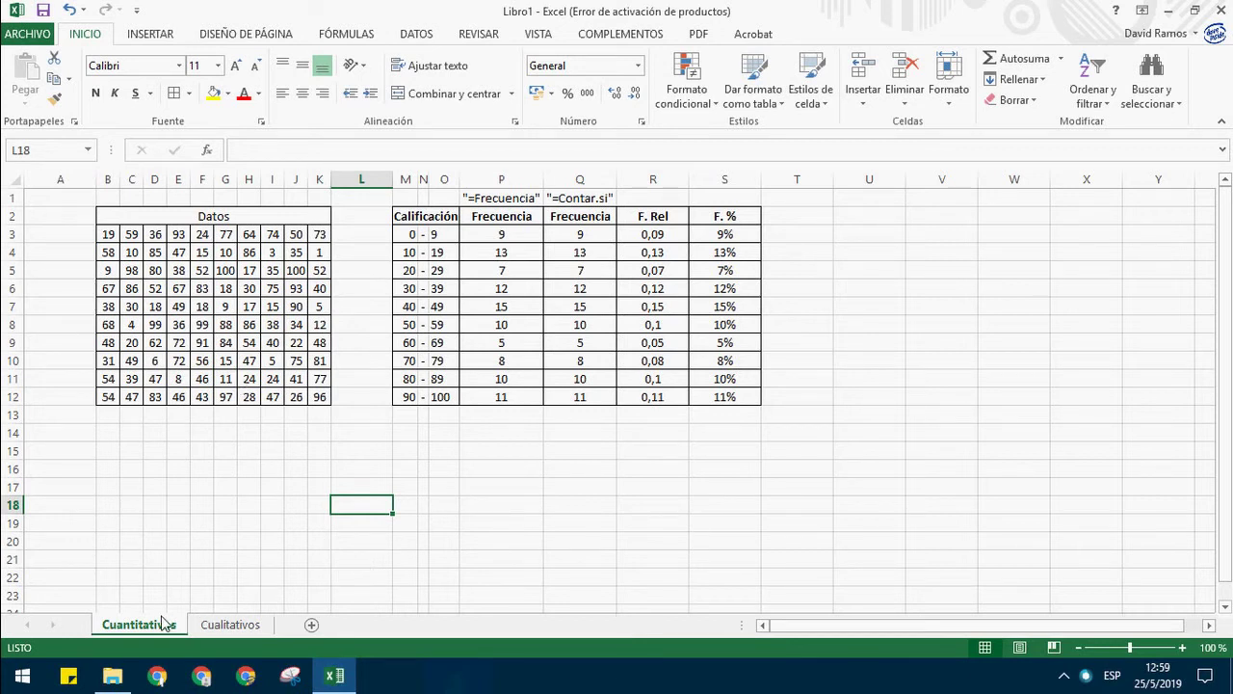
Step: Clear all the numbers from the Datos table, B3:K12, on the Cuantitativos sheet
click(224, 627)
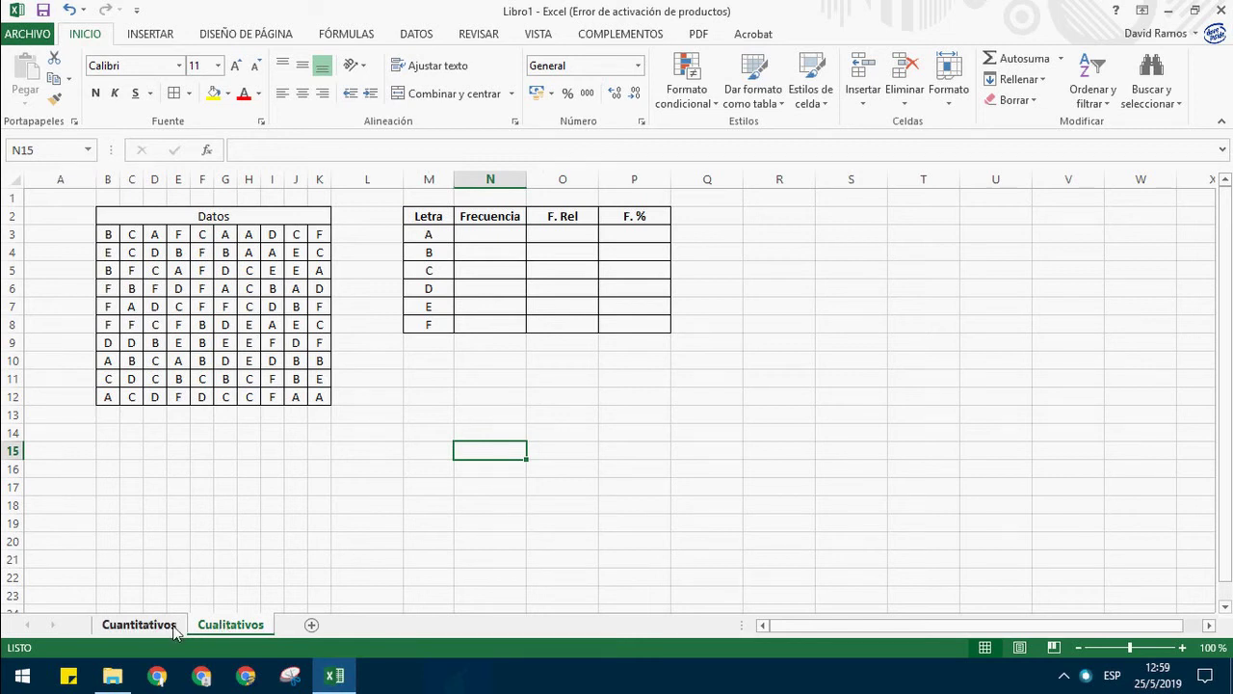
click(139, 625)
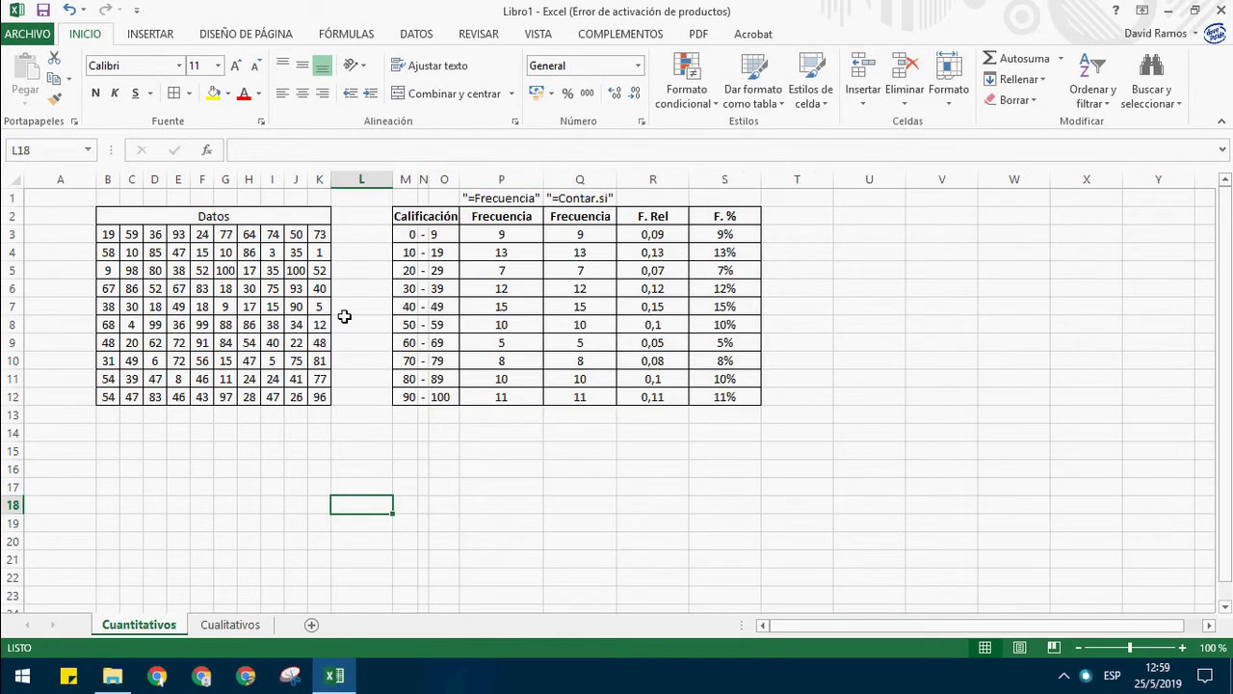
drag(108, 234, 323, 397)
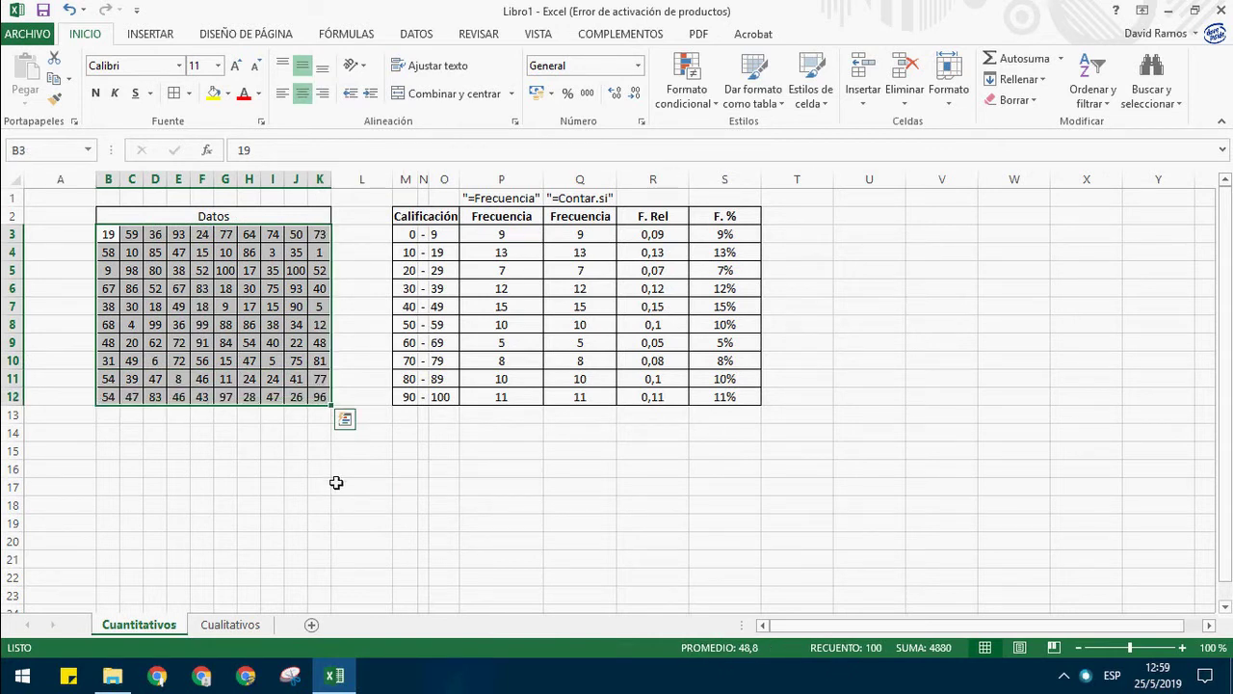
key(Delete)
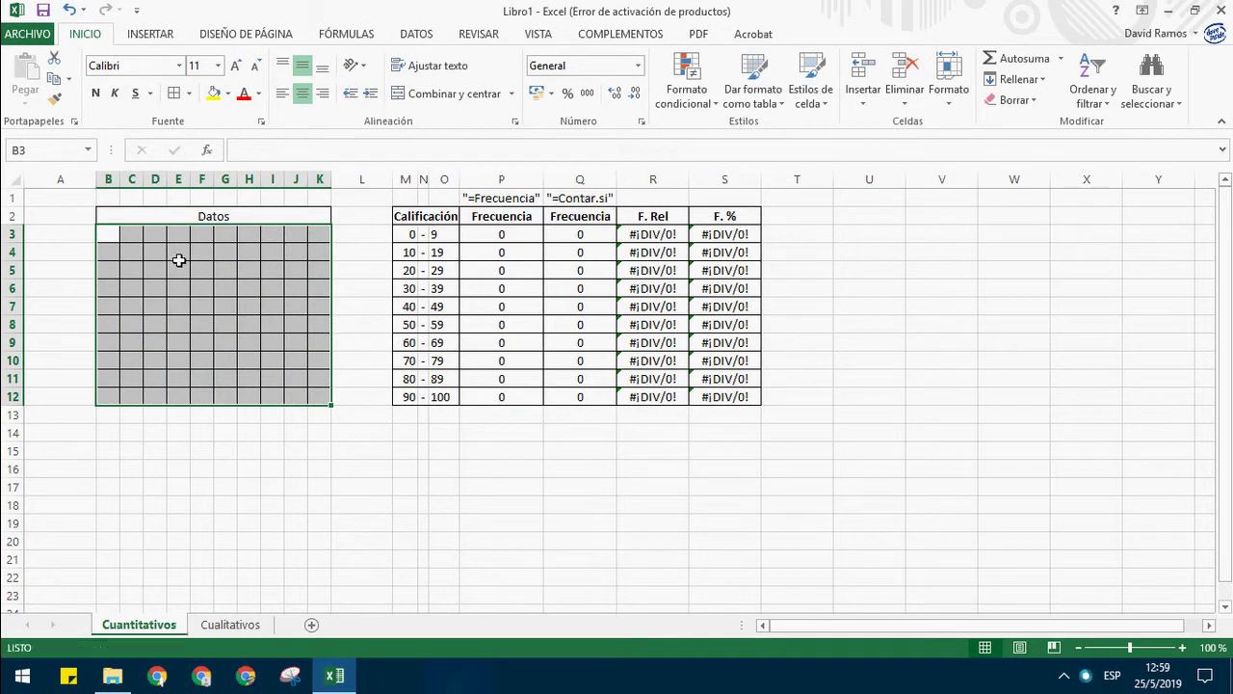
Step: Enter the formula =ALEATORIO.ENTRE(0;100) in cell B3, the first cell of the Datos table
click(116, 237)
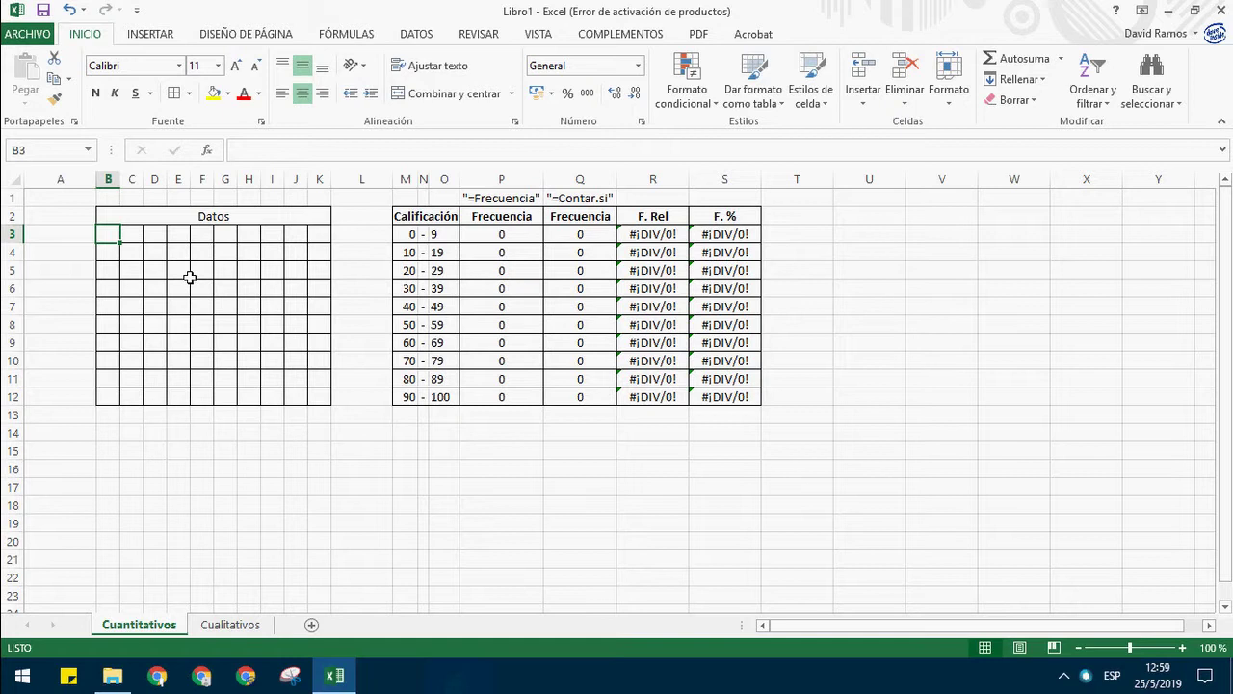
text(=al)
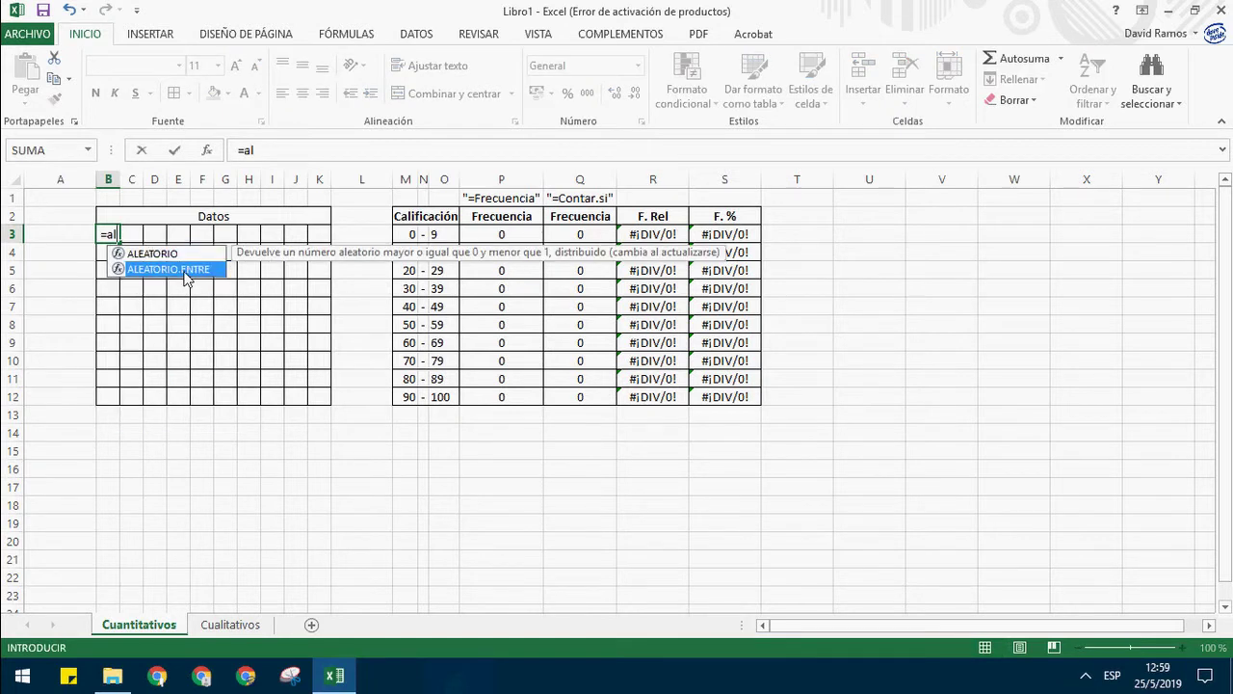
double_click(185, 270)
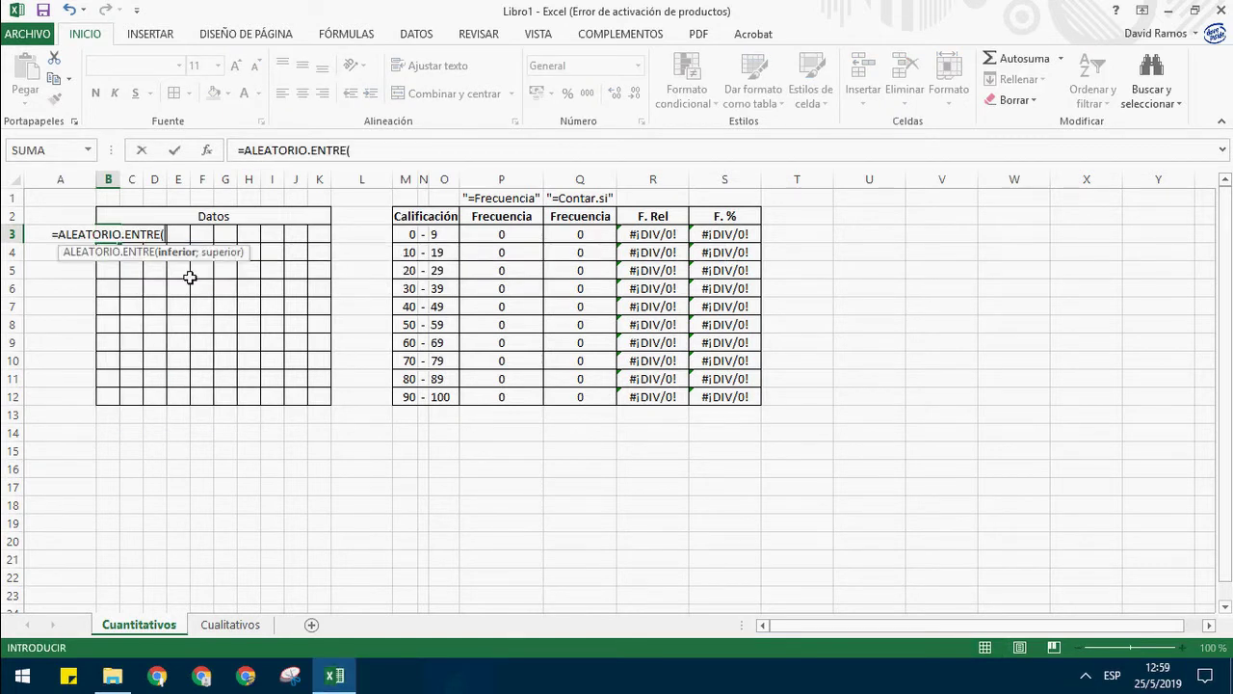
text(0;1)
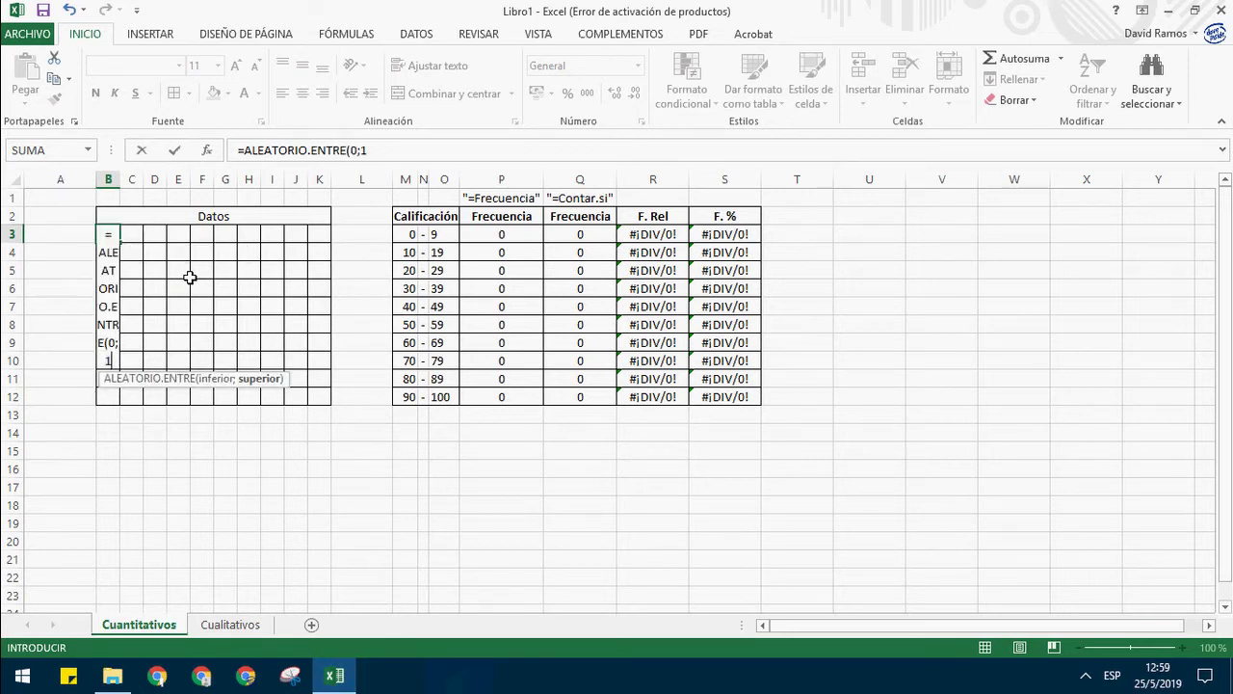
text(00)
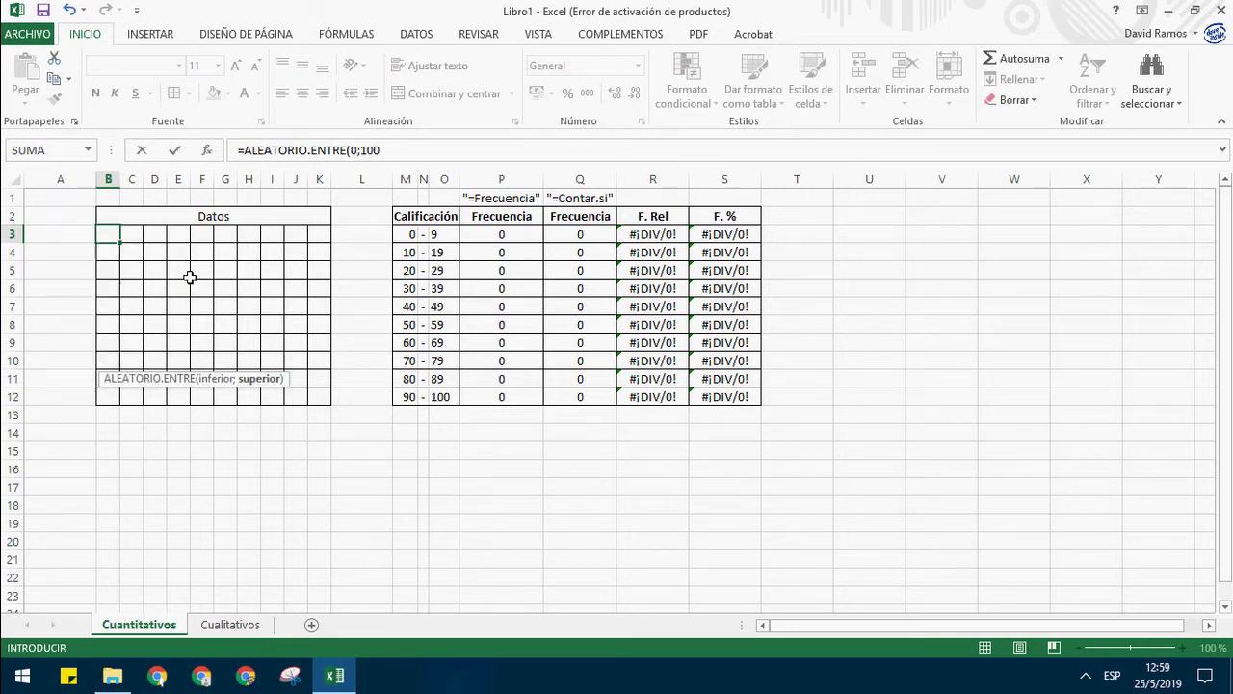
text())
key(Return)
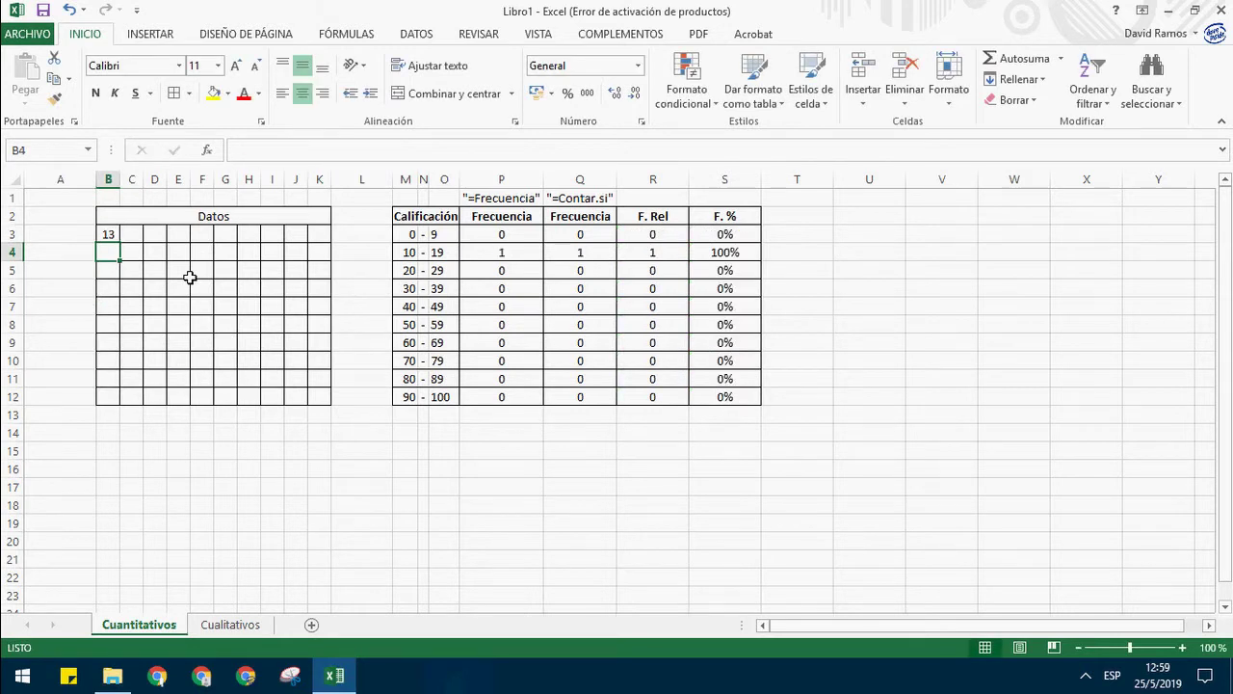
Step: Fill the random-number formula from B3 across B3:K12 and replace the formulas with their values
click(116, 237)
drag(130, 249, 334, 415)
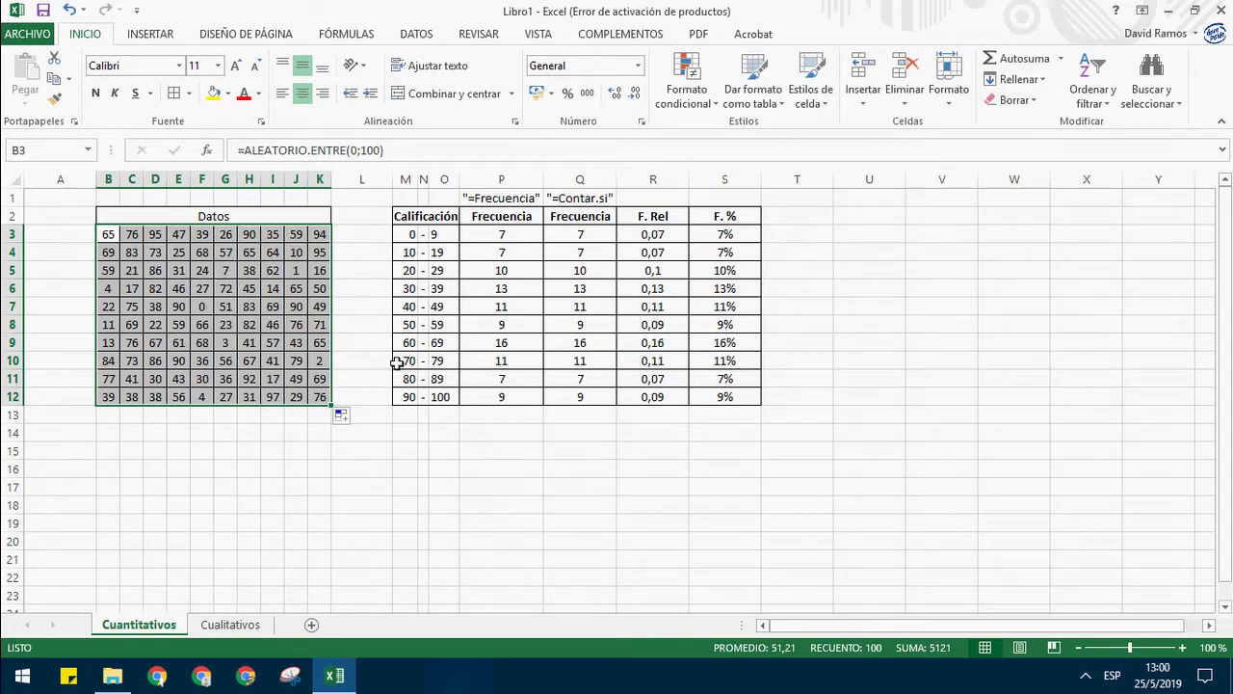
key(ctrl+c)
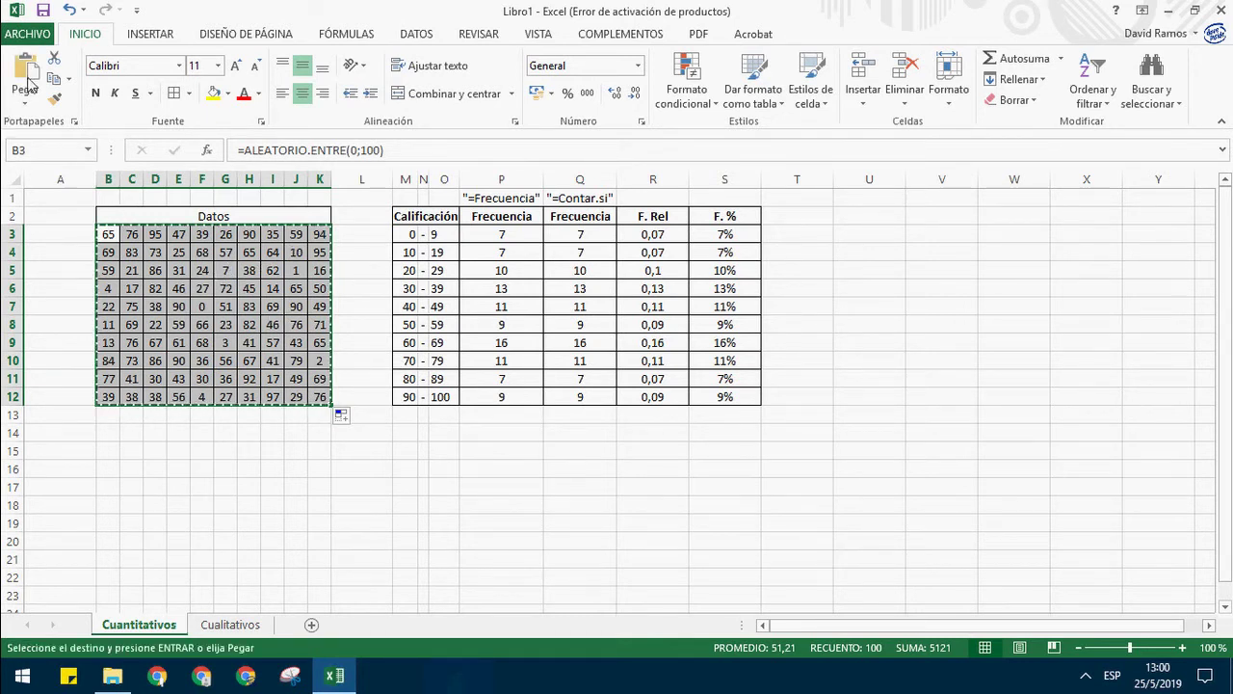
click(26, 96)
click(53, 221)
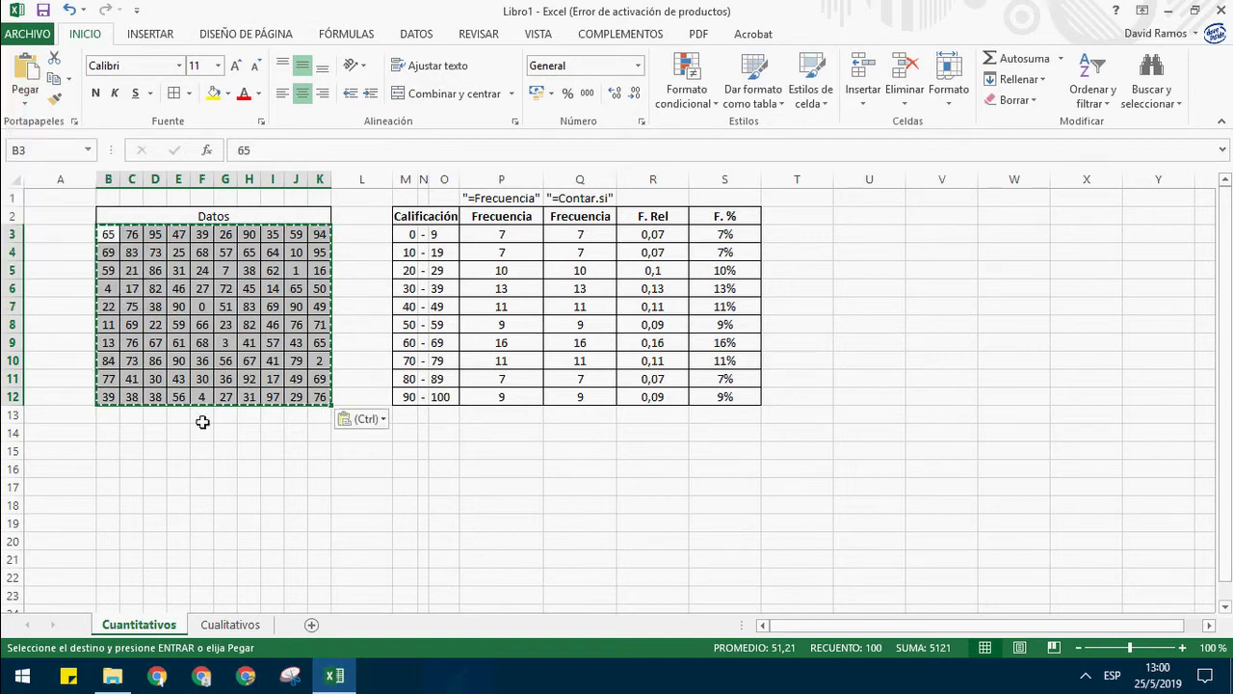
click(278, 455)
double_click(280, 457)
click(224, 201)
click(229, 255)
click(278, 323)
click(157, 308)
click(261, 325)
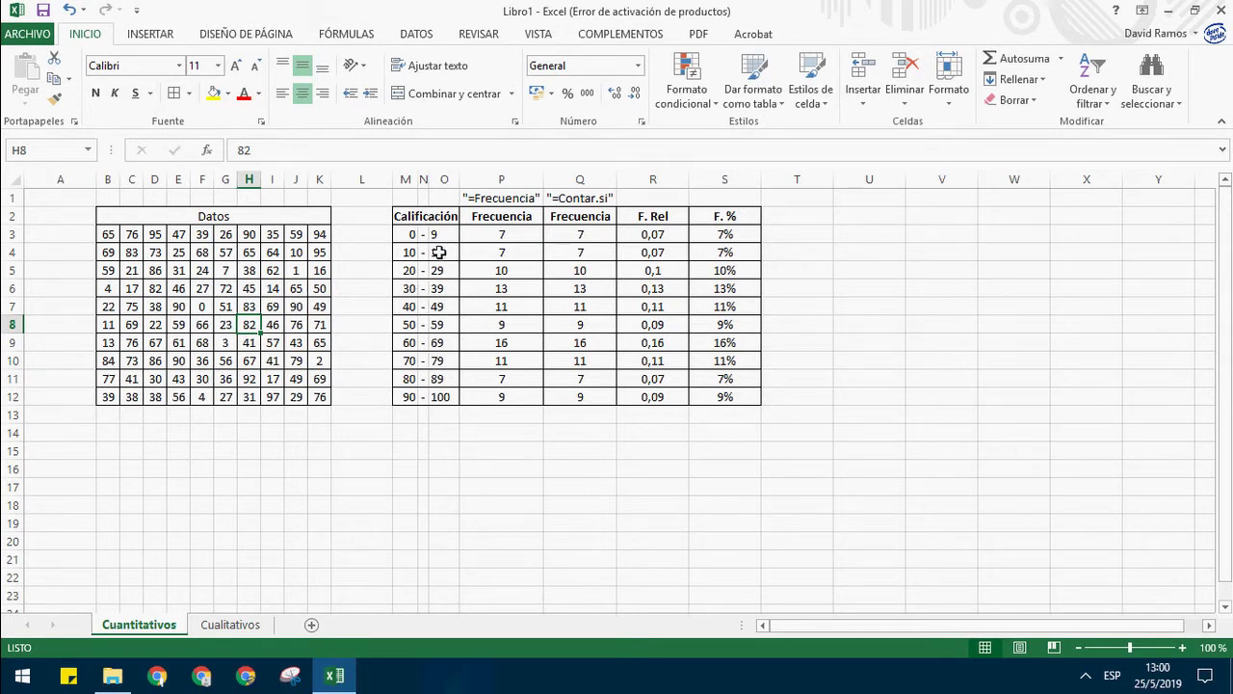
Step: Clear the first Frecuencia column, P3:P12, and the Calificación intervals in M3:O12
drag(413, 235, 452, 406)
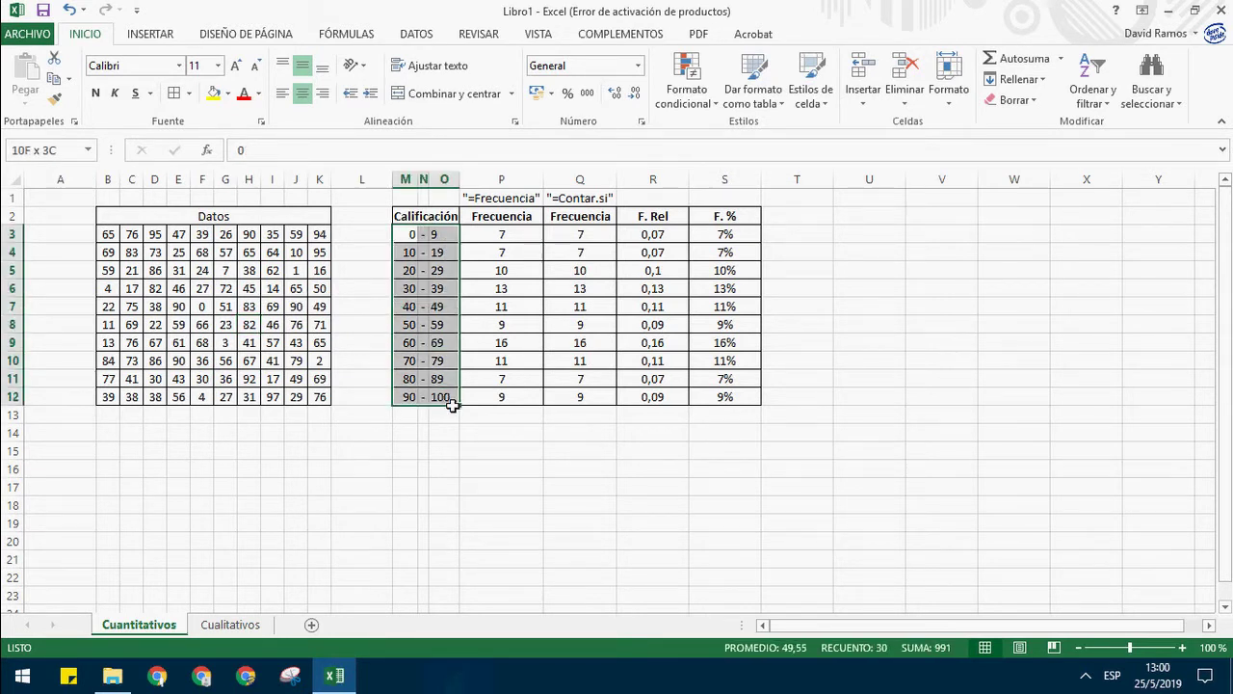
click(510, 401)
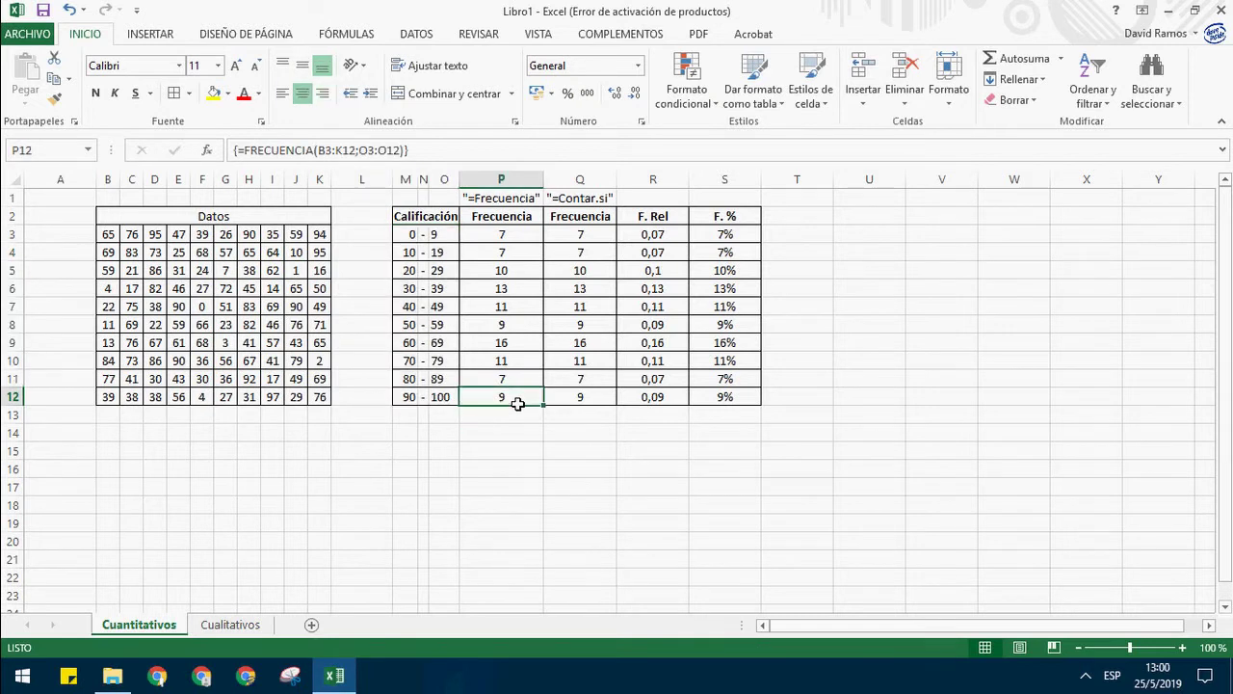
drag(481, 239, 518, 406)
key(Delete)
drag(427, 235, 457, 401)
key(Delete)
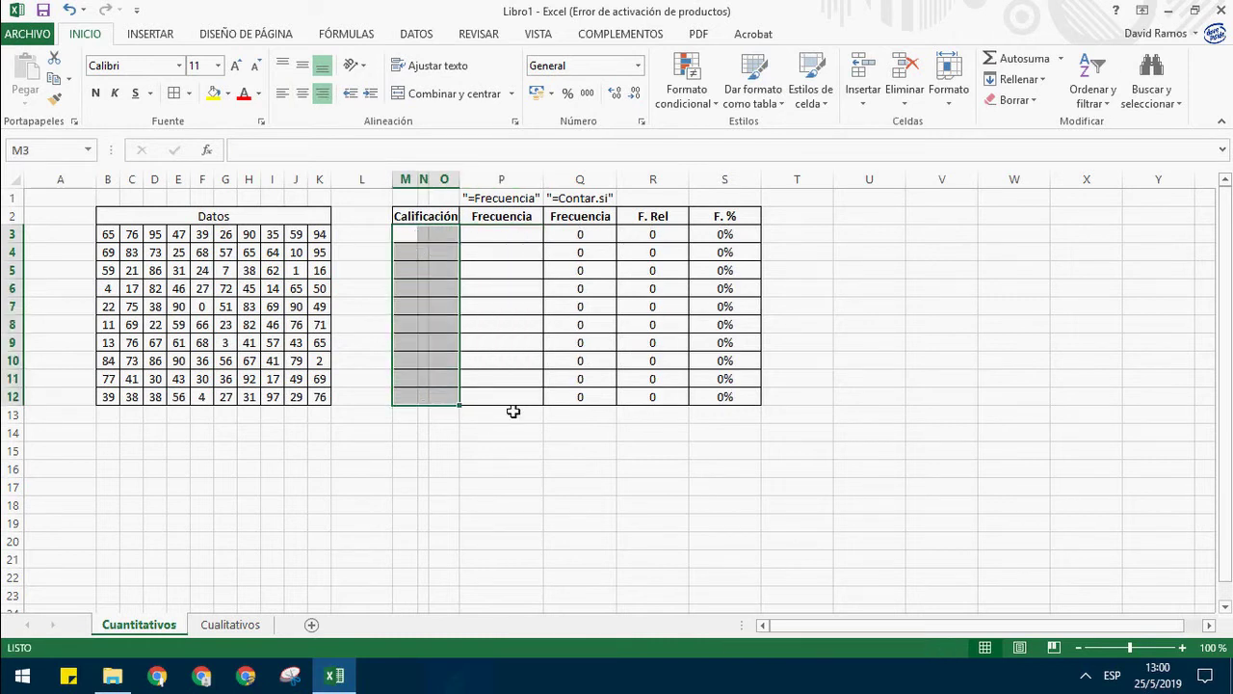
Step: Enter the first Calificación interval in row 3, with 0 in M3, a hyphen in N3 and 9 in O3
drag(408, 220, 517, 408)
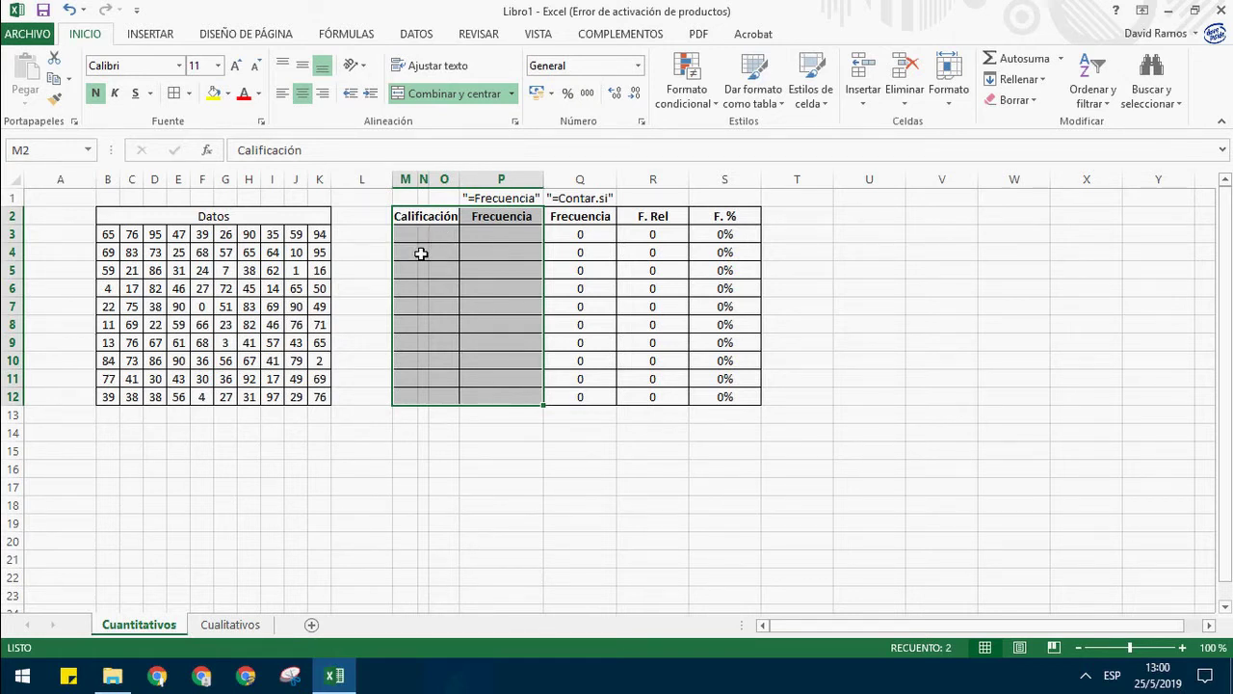
click(517, 270)
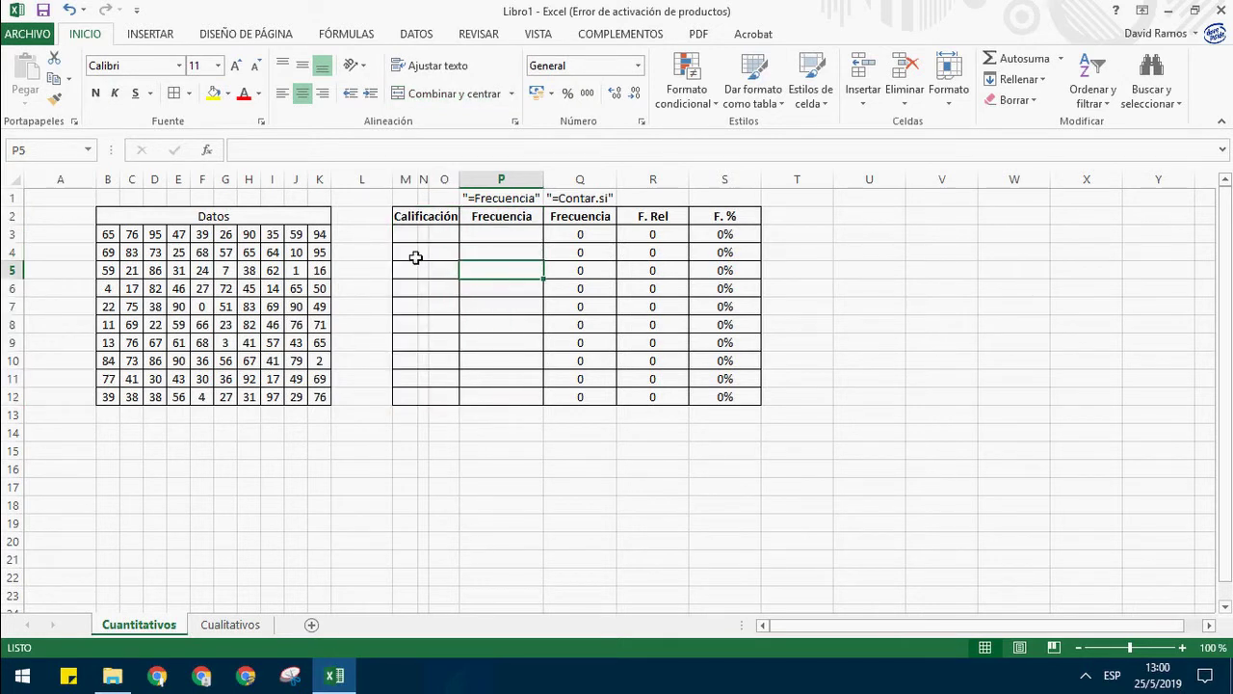
click(412, 235)
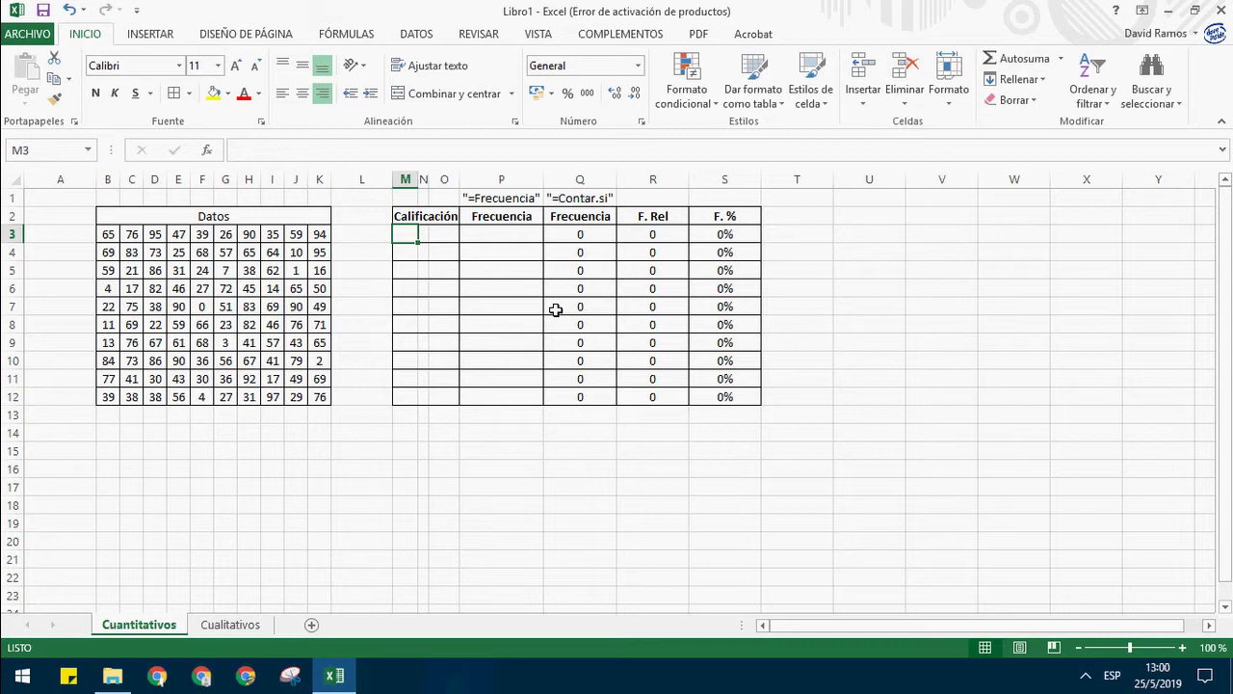
text(0)
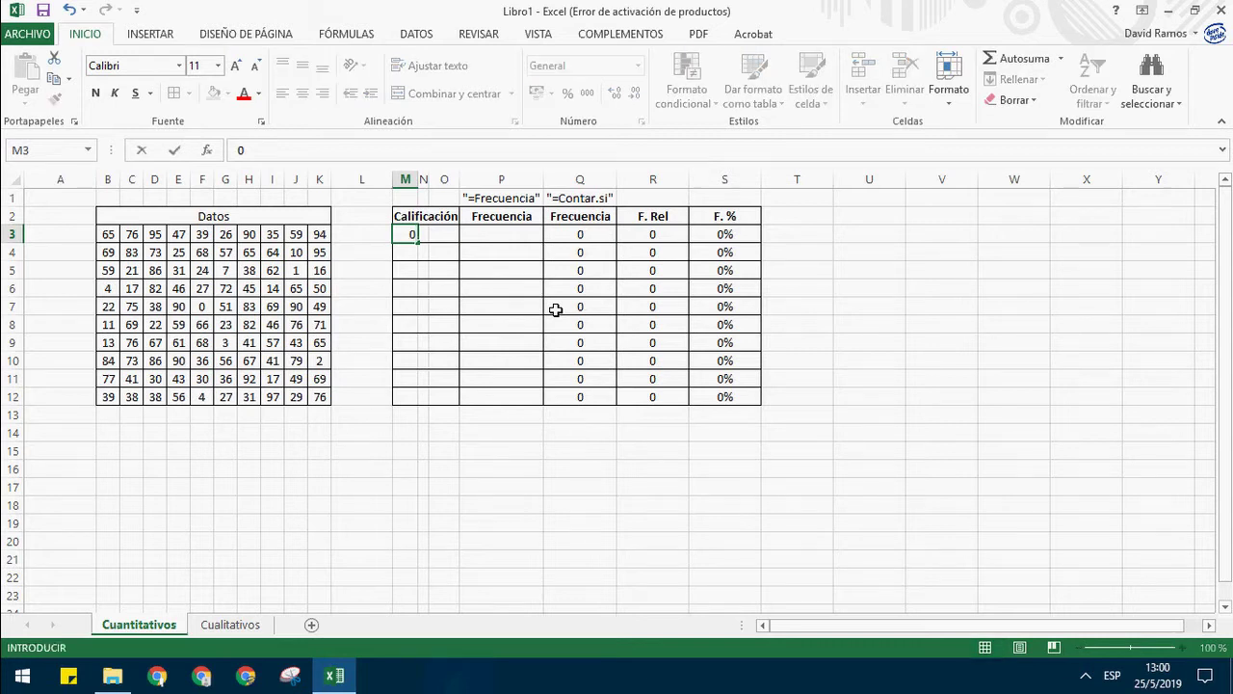
key(Tab)
text(-)
key(Right)
key(Escape)
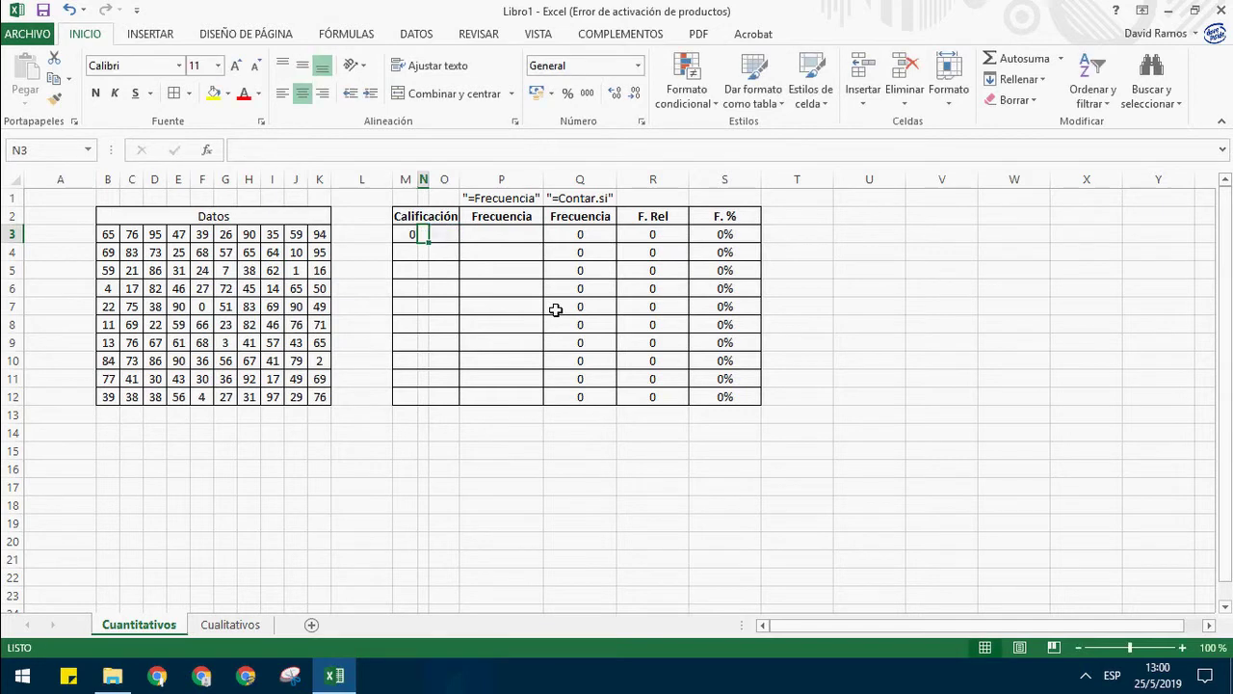
text(-)
key(Return)
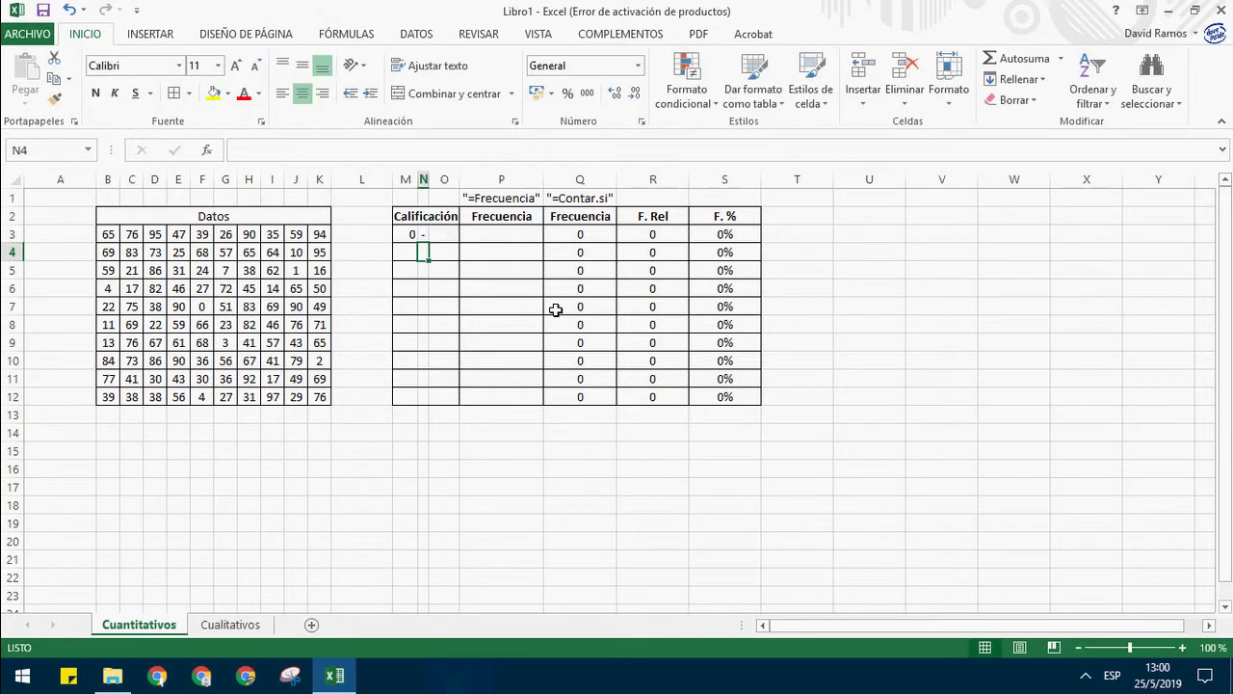
key(Up)
key(Right)
text(9)
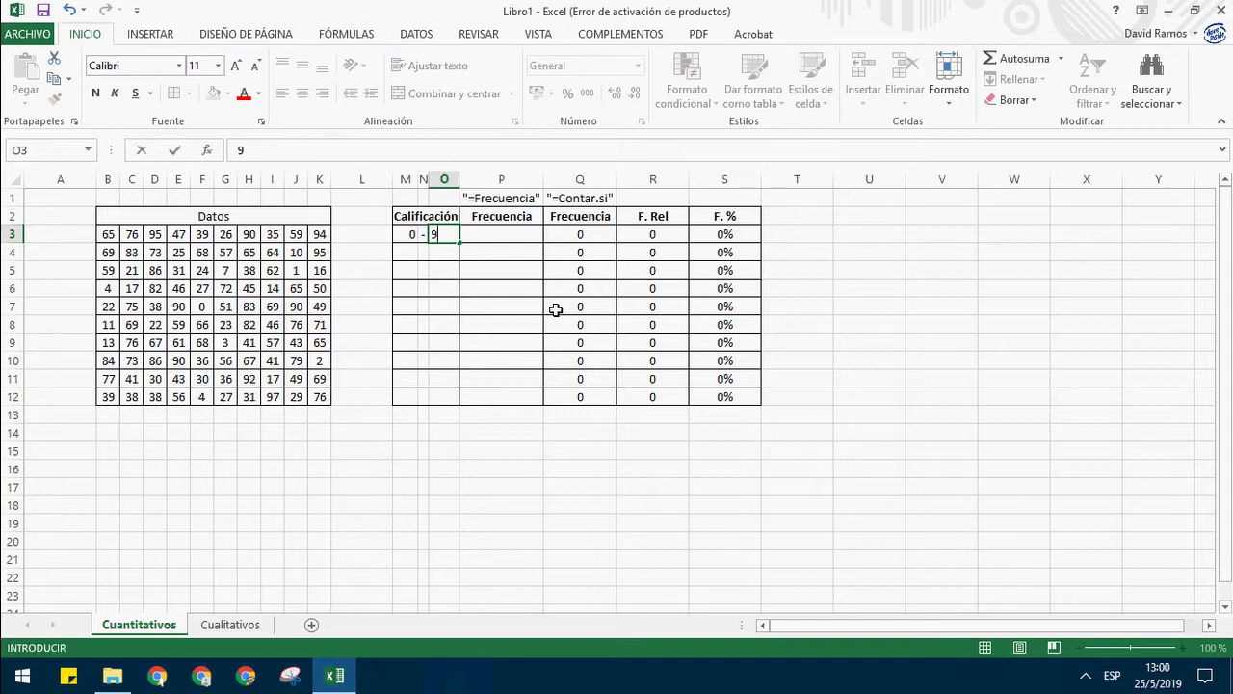
key(Return)
Step: Enter the second Calificación interval in row 4, with 10 in M4, a hyphen in N4 and 19 in O4
key(Left)
key(Left)
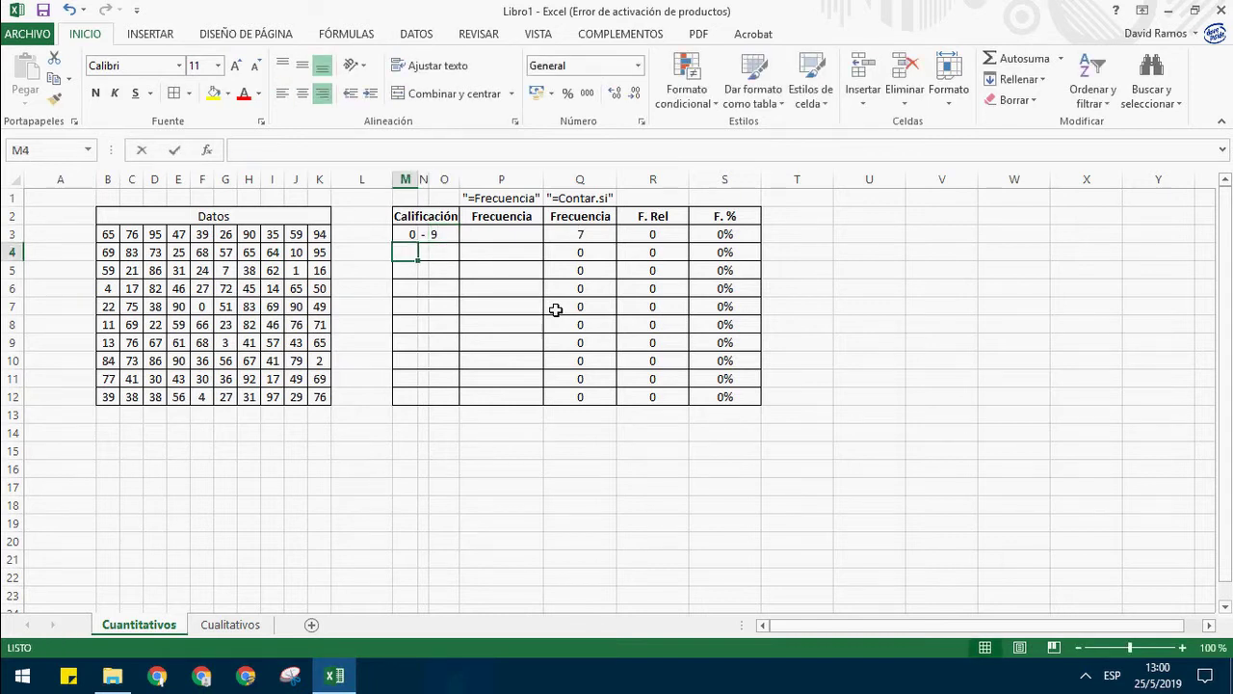
text(10)
key(Right)
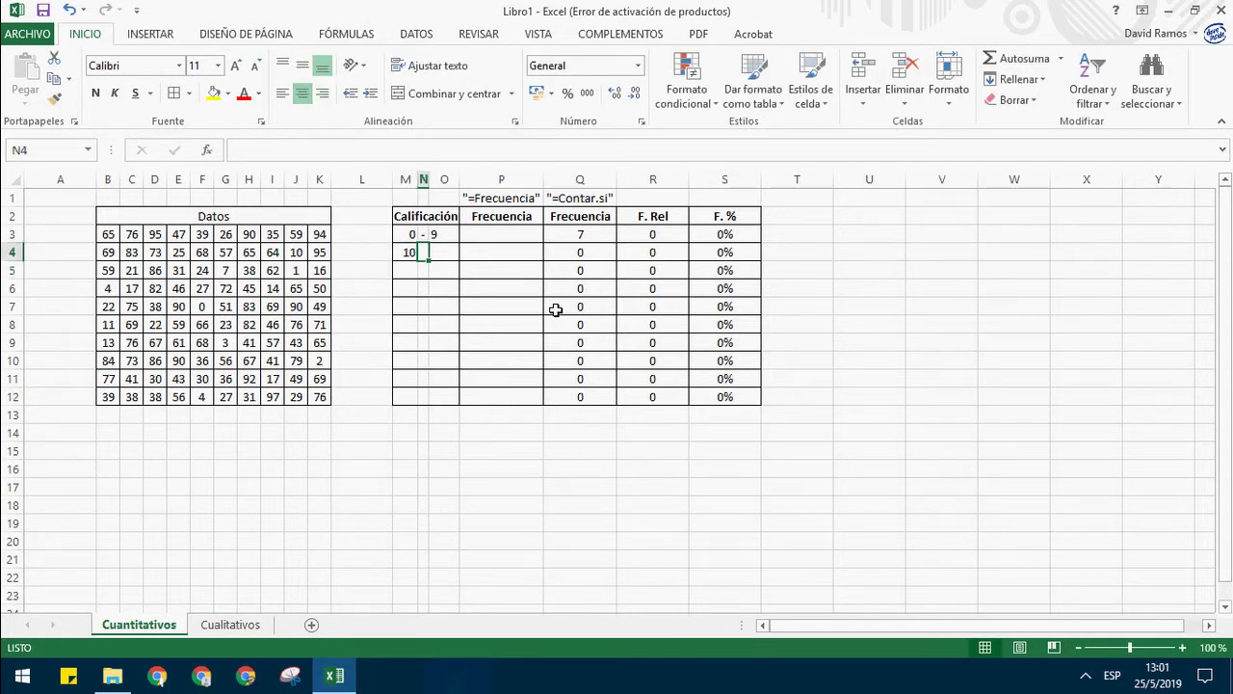
text(-)
key(Return)
key(Up)
key(Right)
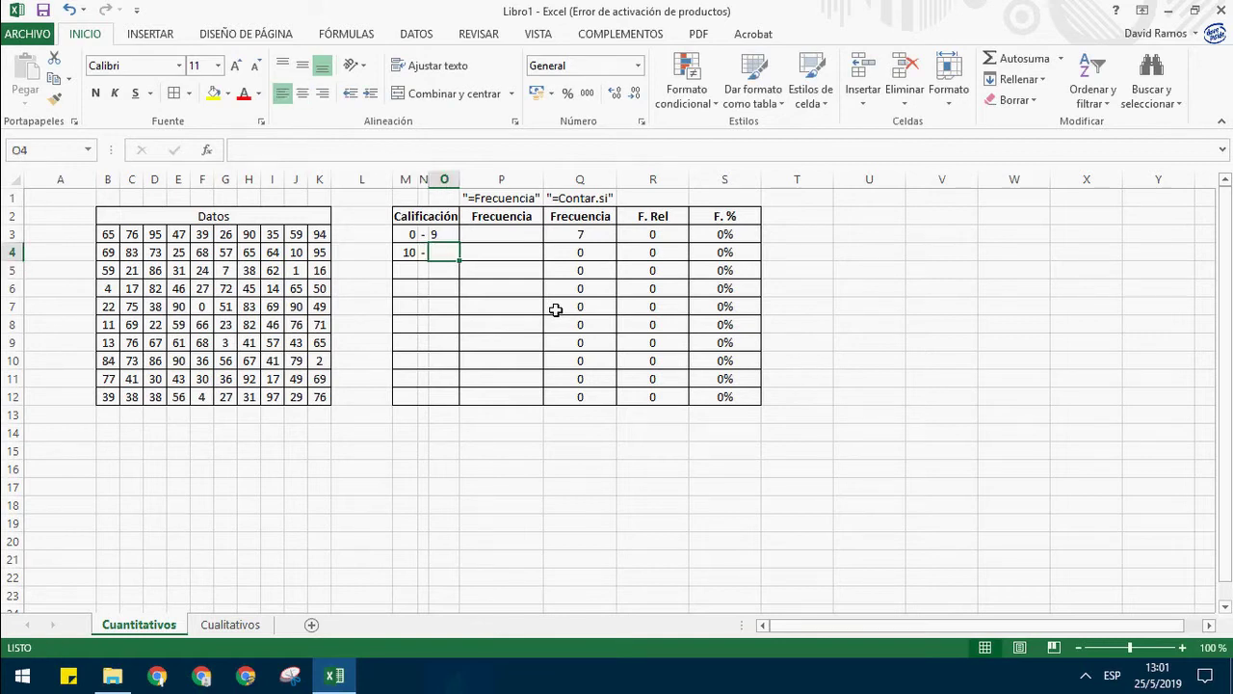
text(19)
key(Return)
Step: Extend the lower and upper interval limits in columns M and O as series down to row 12
drag(410, 235, 451, 344)
drag(442, 234, 471, 399)
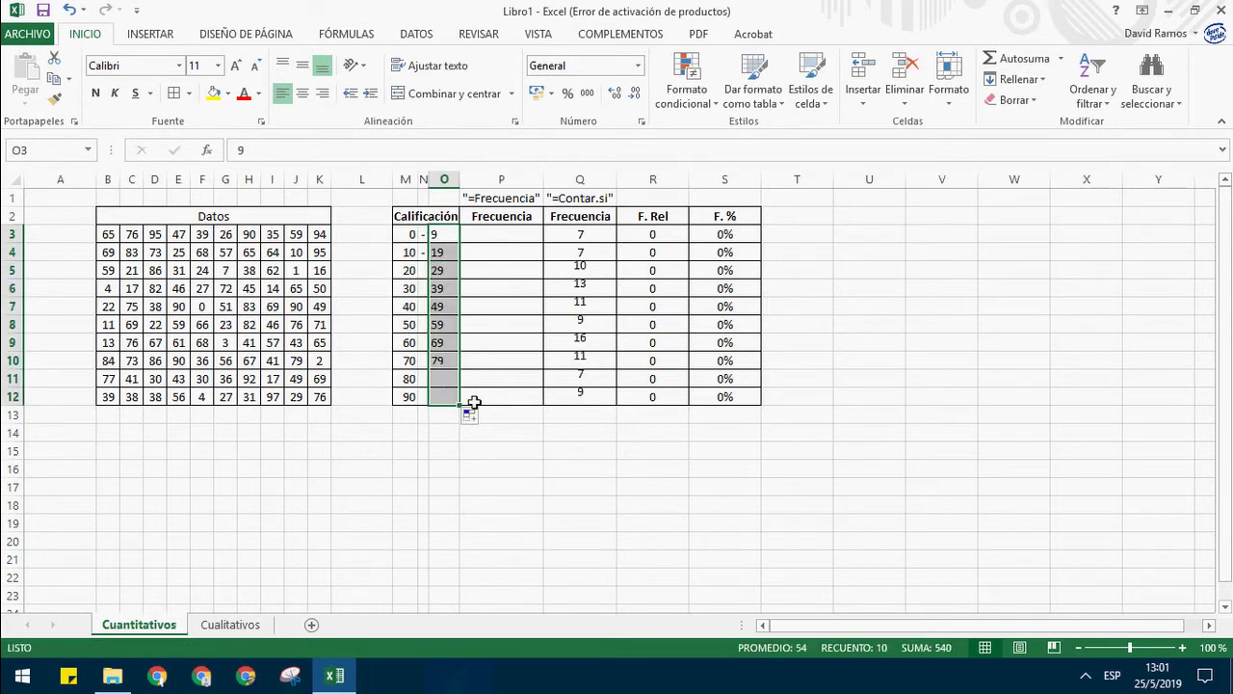
click(502, 355)
click(443, 396)
Step: Copy the hyphen from N4 into N5:N12 to complete the remaining Calificación intervals
click(429, 256)
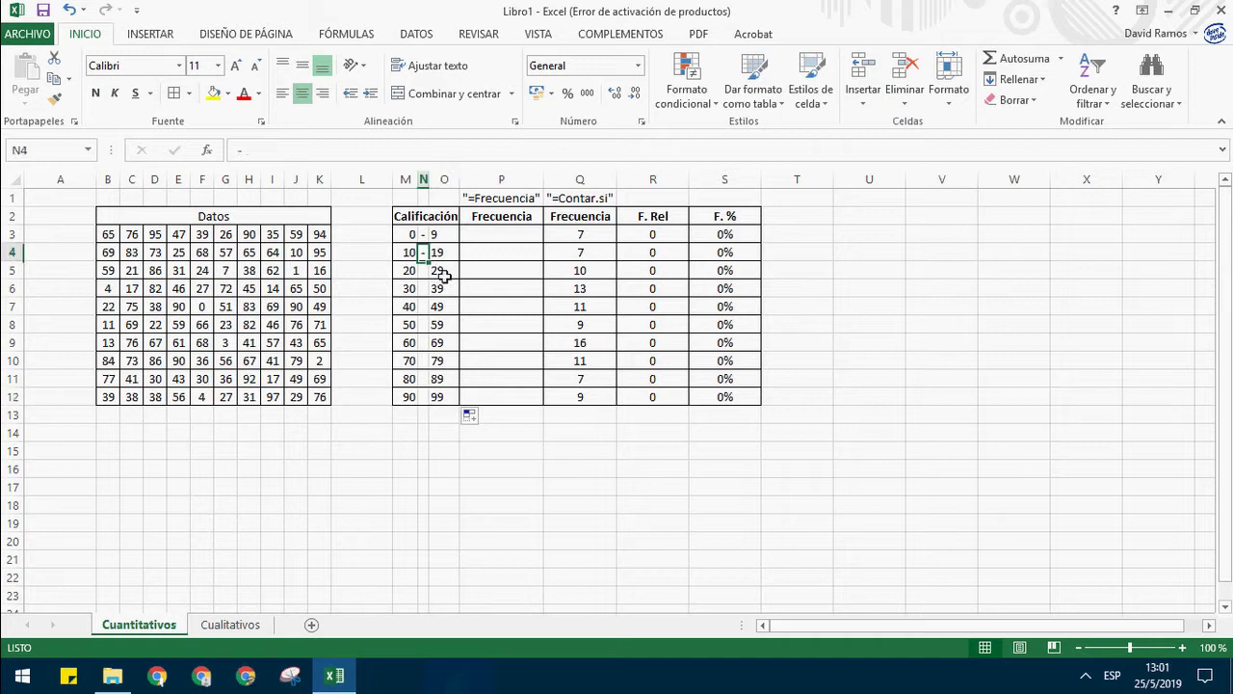
key(ctrl+c)
drag(434, 272, 433, 401)
key(ctrl+v)
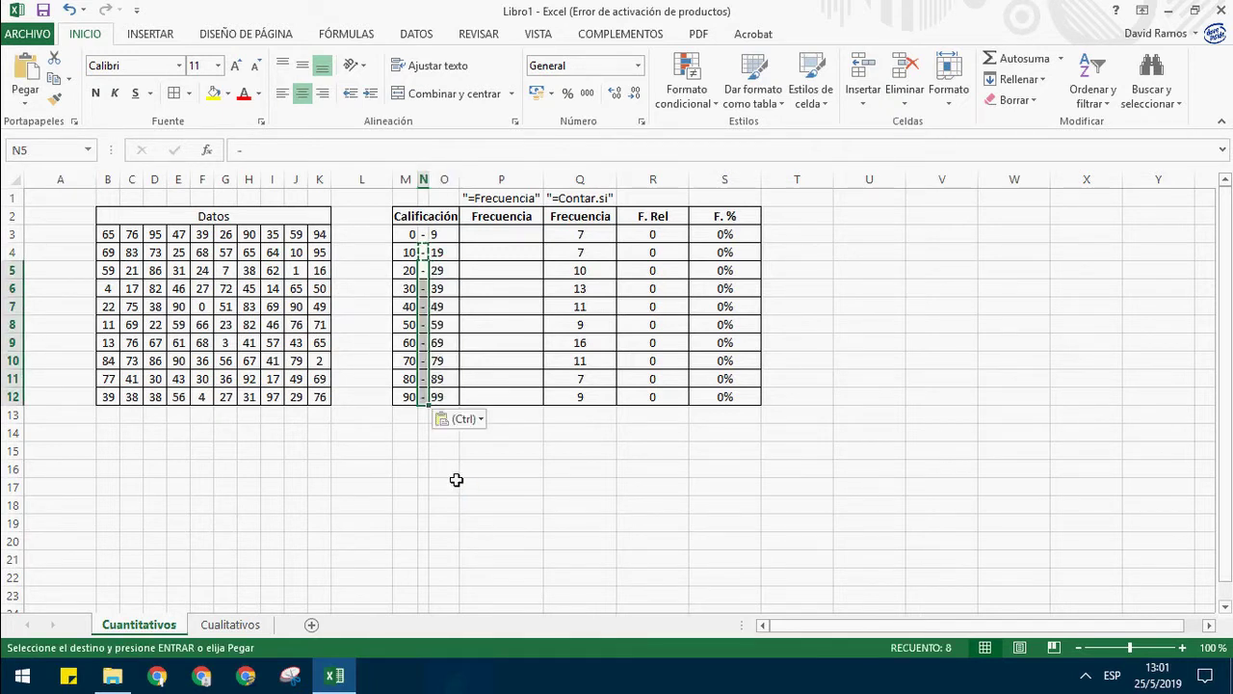
key(Escape)
Step: Set the upper limit of the last Calificación interval, cell O12, to 100
click(452, 397)
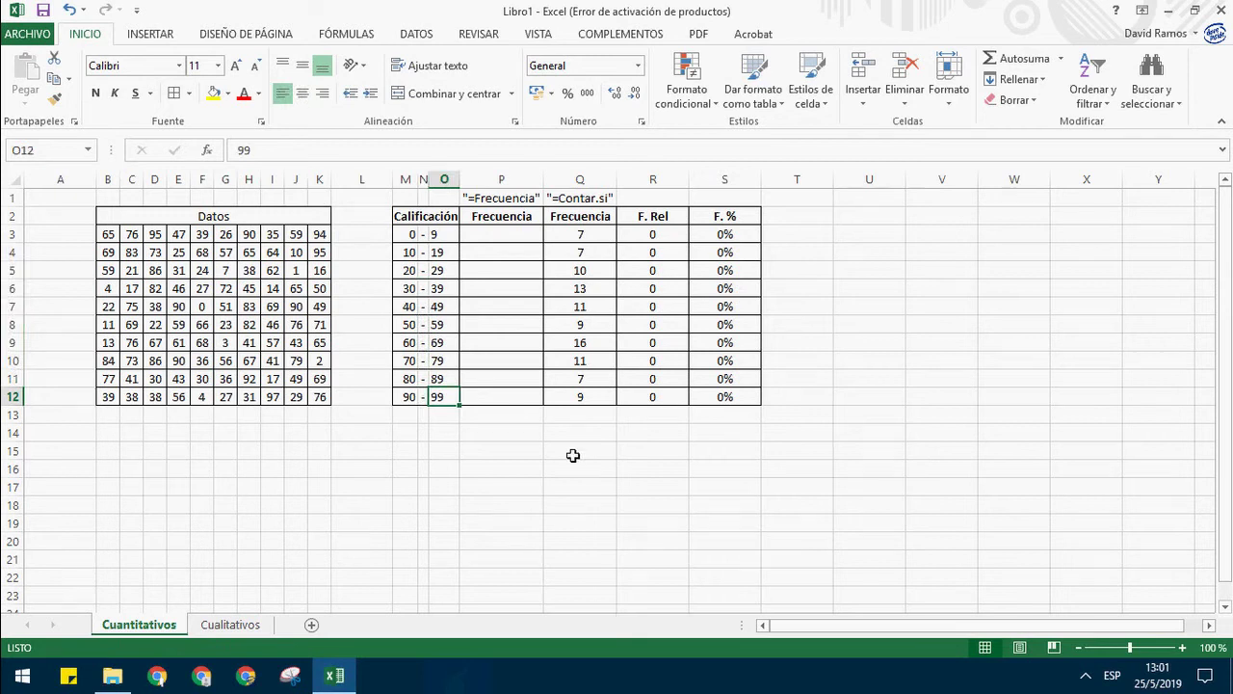
text(100)
key(Return)
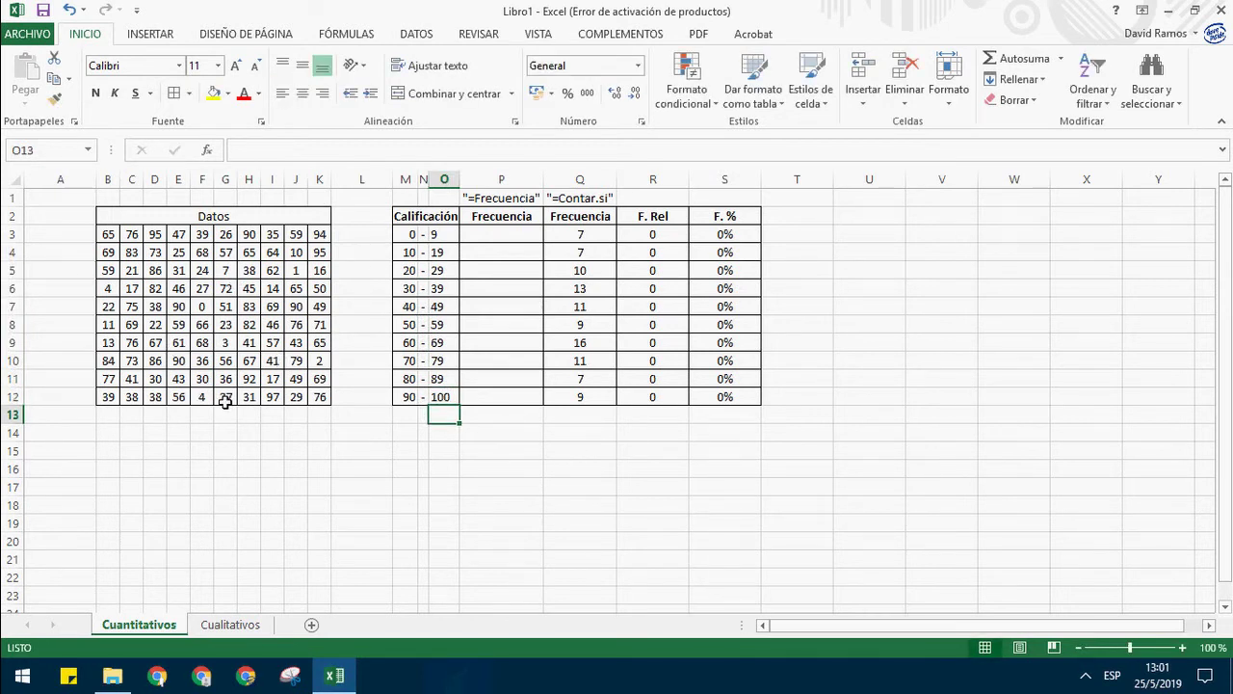
drag(413, 236, 446, 398)
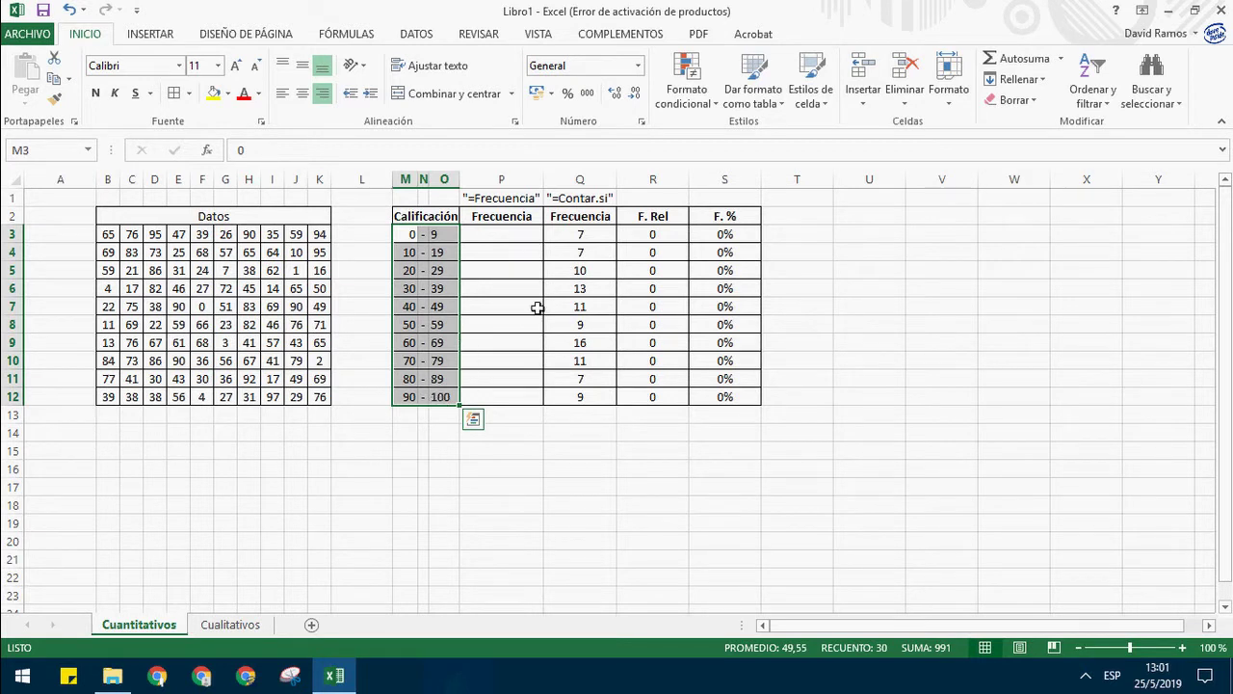
click(501, 293)
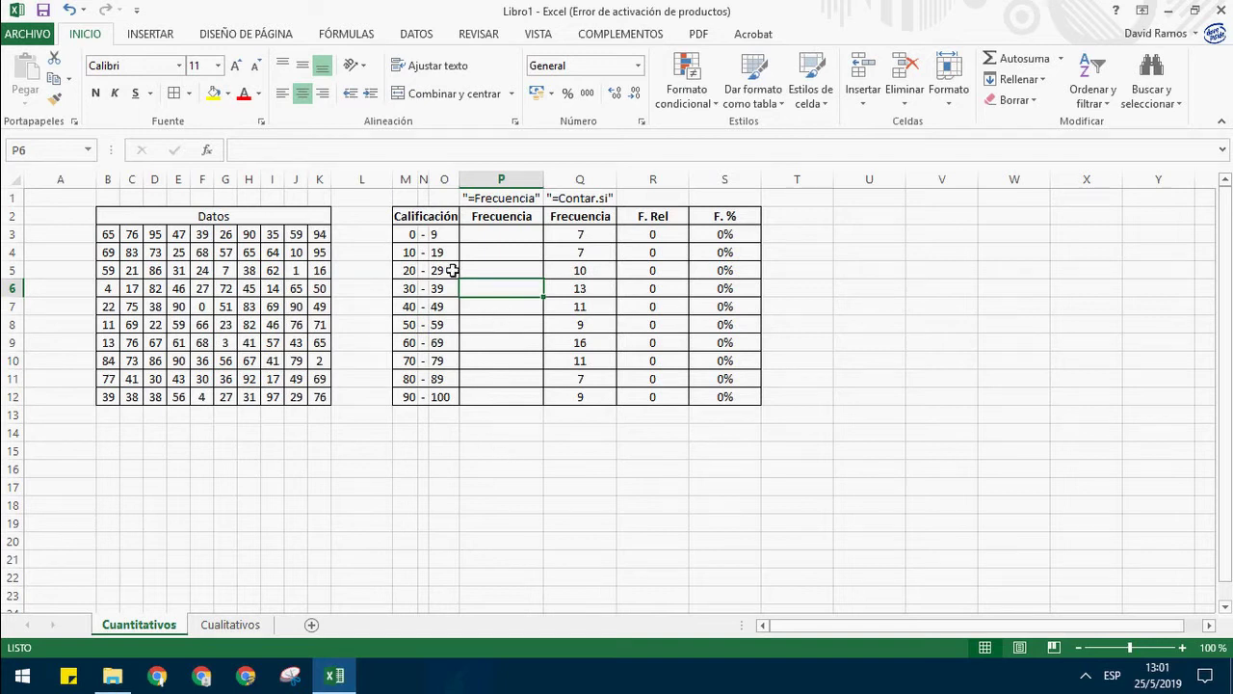
click(514, 242)
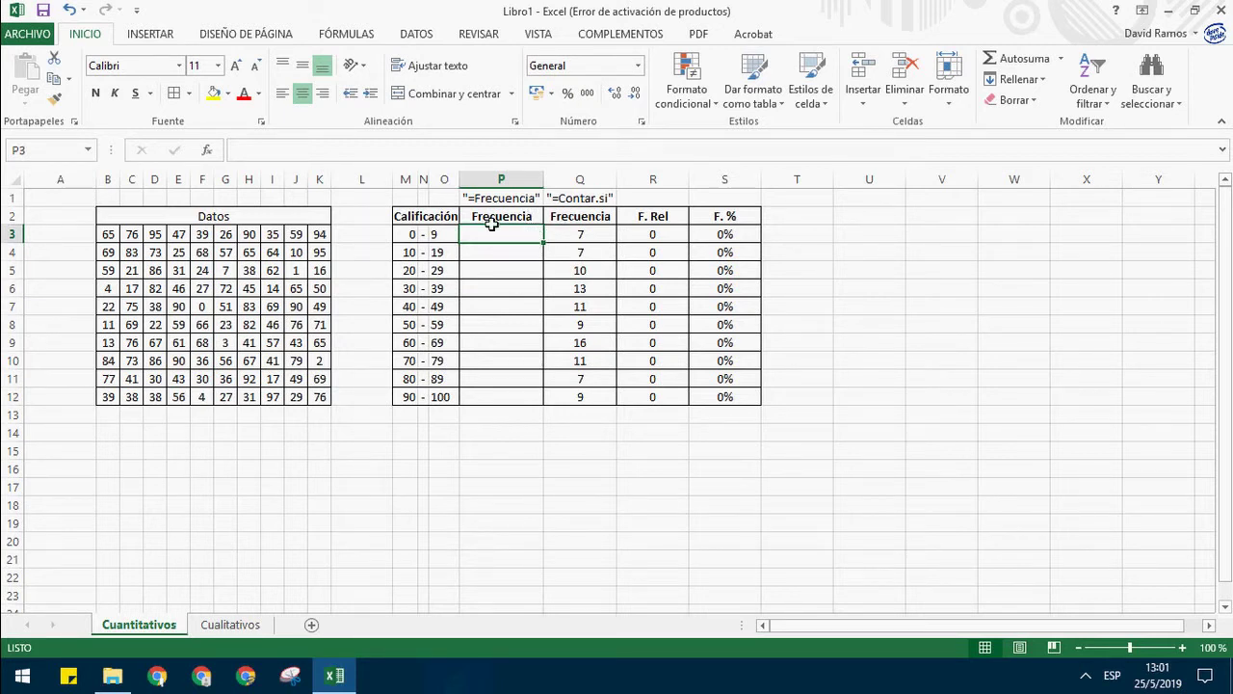
Step: Begin a FRECUENCIA formula in cell P3 with the Datos values B3:K12 as its data argument
click(559, 223)
click(530, 220)
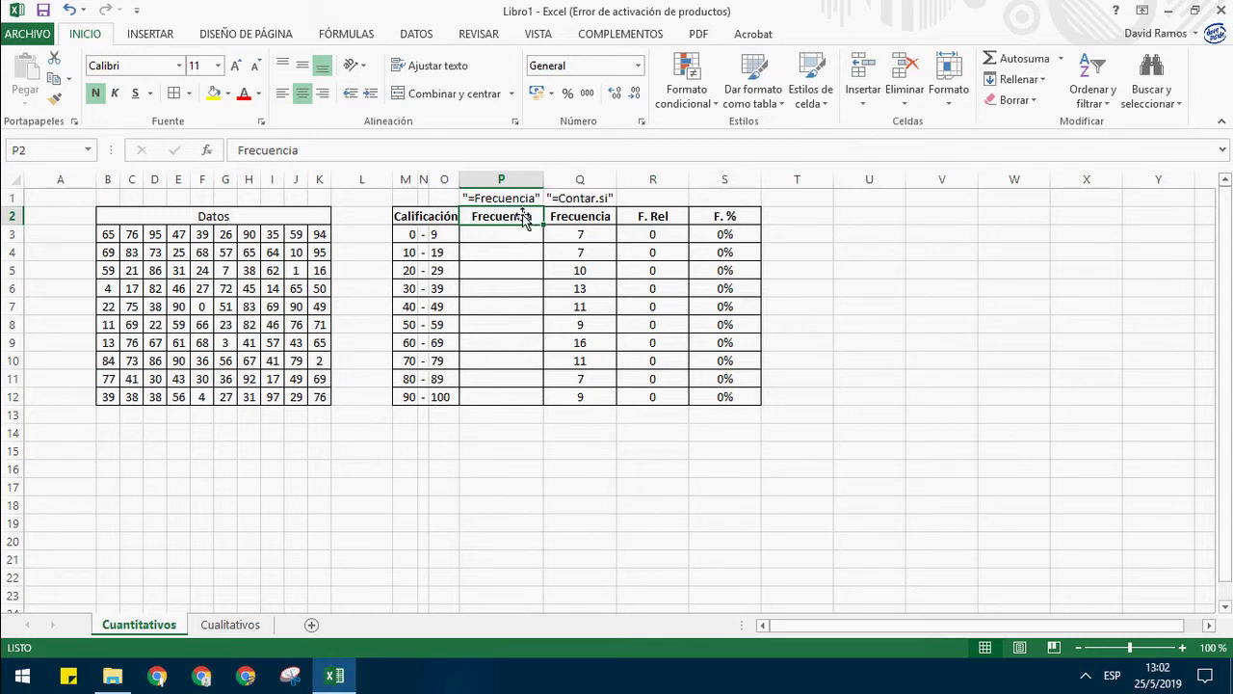
click(521, 242)
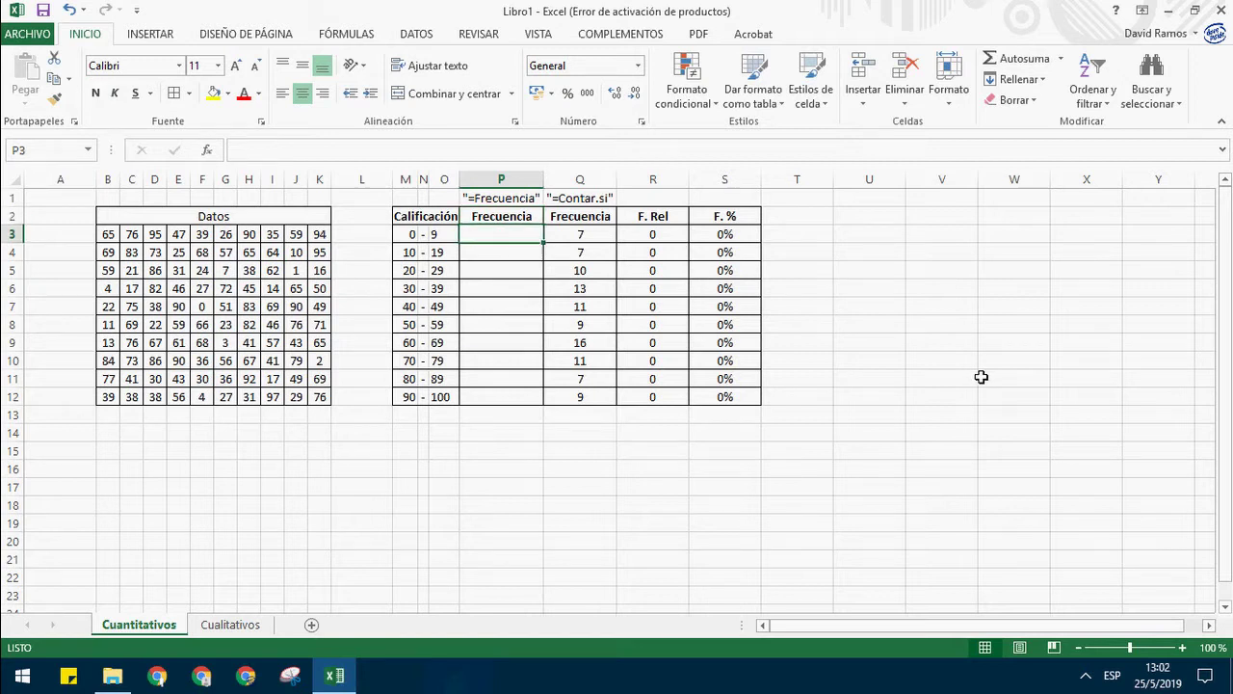
text(=fre)
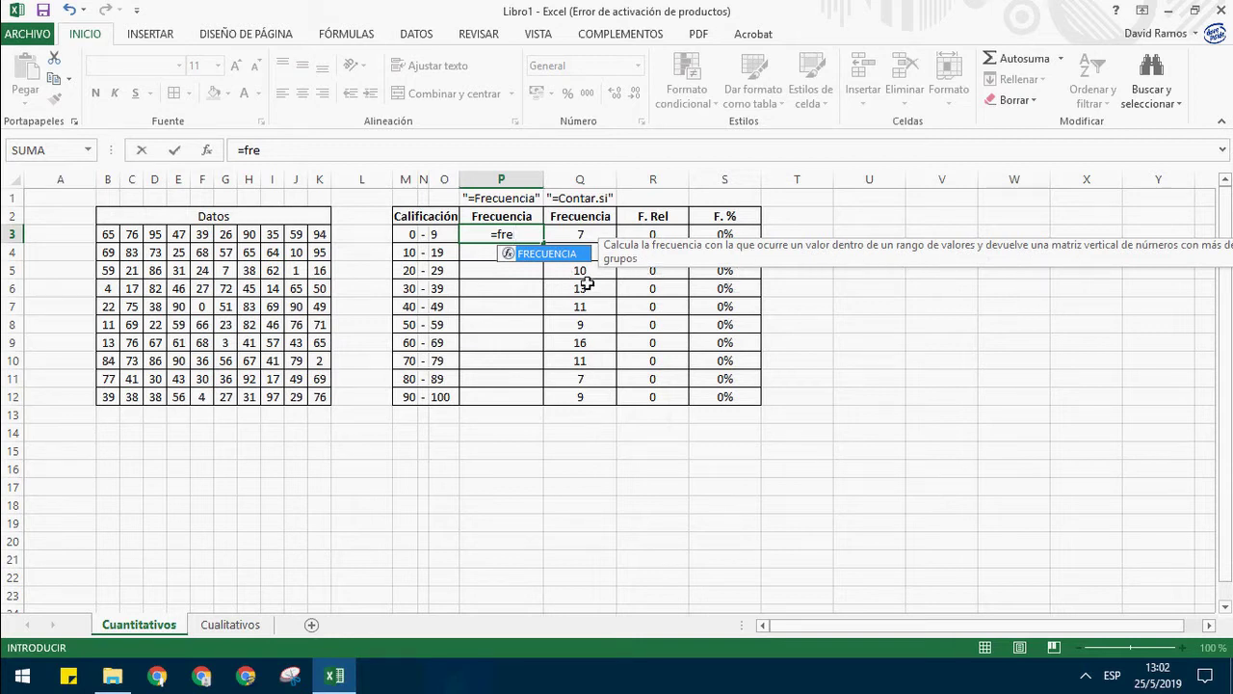
double_click(546, 253)
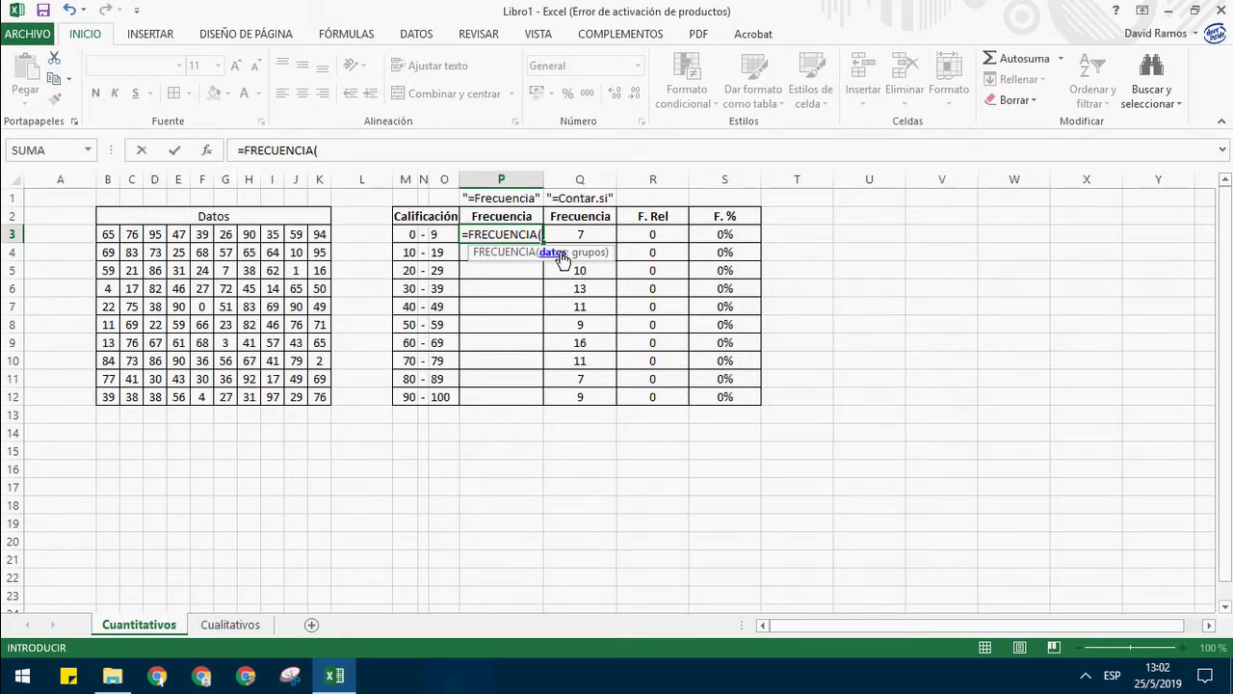
drag(108, 234, 330, 397)
scroll(289, 414, down, 3)
drag(249, 287, 251, 604)
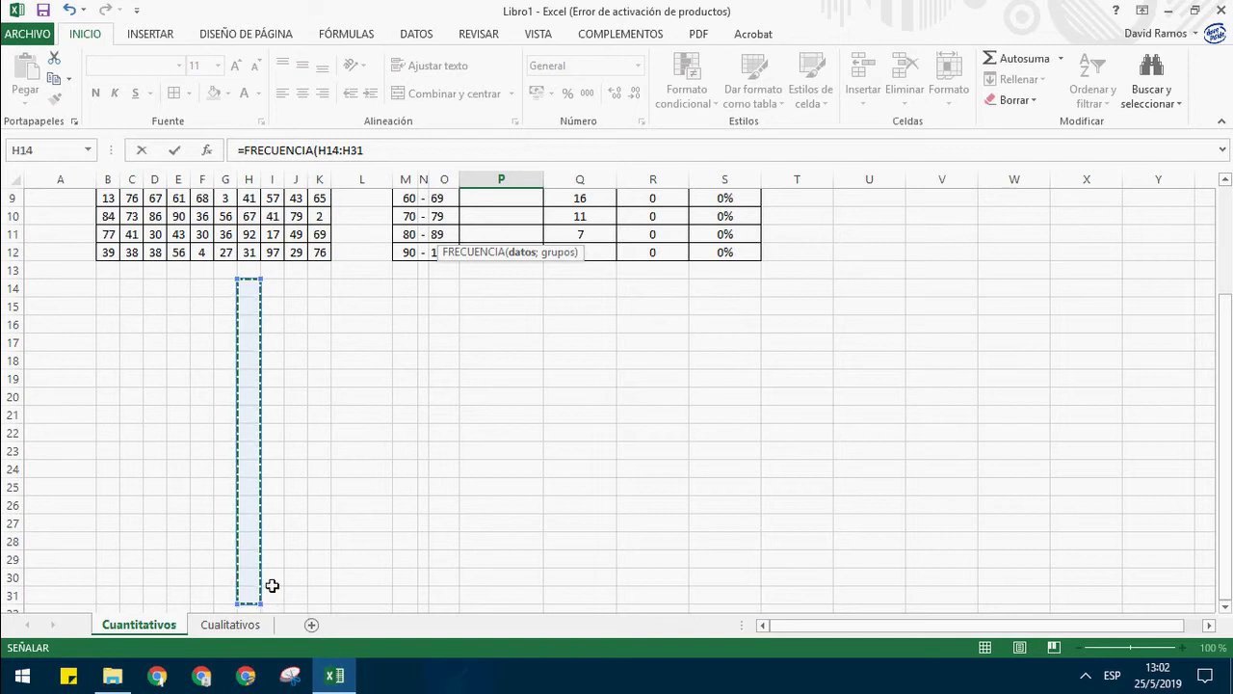
scroll(221, 539, up, 2)
drag(136, 398, 792, 395)
scroll(440, 498, up, 2)
drag(109, 235, 333, 408)
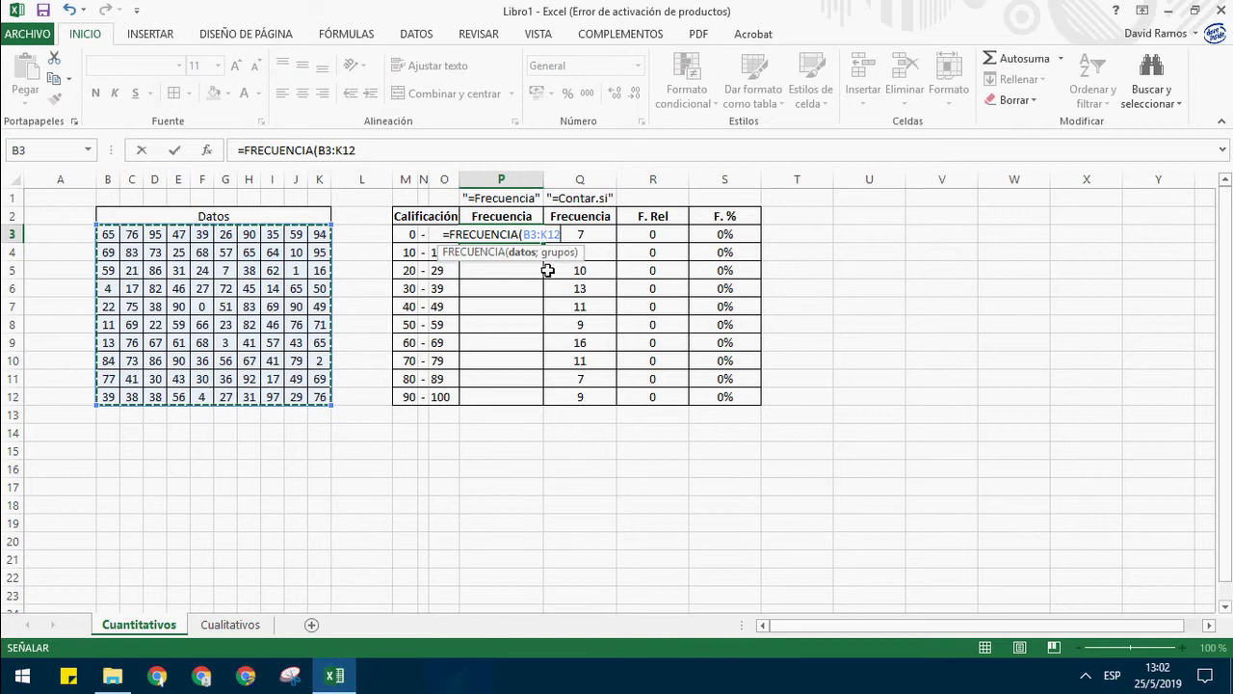
Step: Complete the FRECUENCIA formula in P3 with the upper interval limits O3:O12 as its groups argument
text(;)
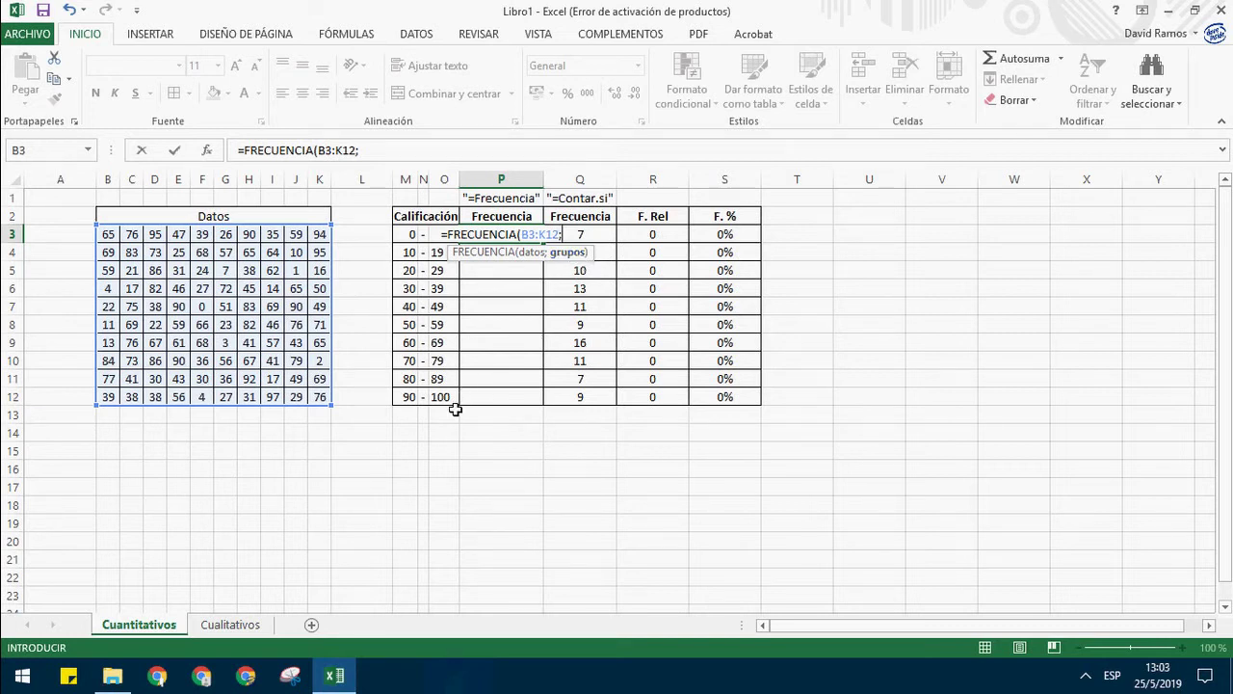
drag(448, 397, 448, 239)
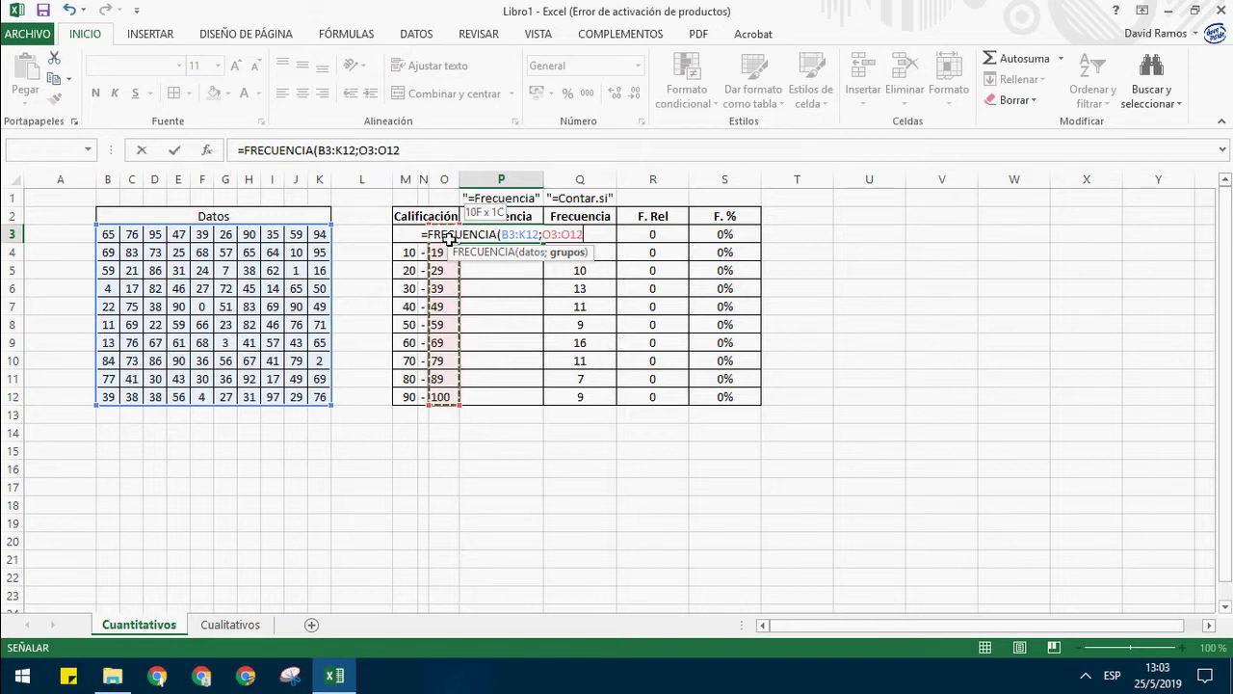
drag(448, 239, 448, 239)
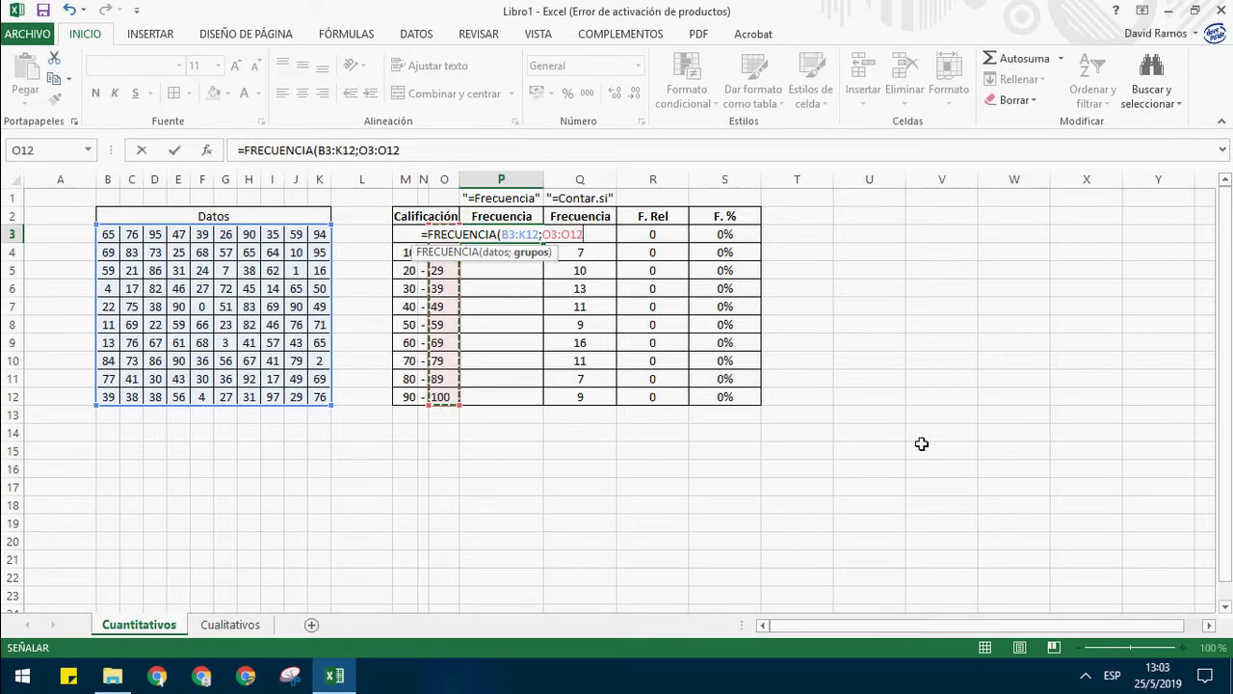
text())
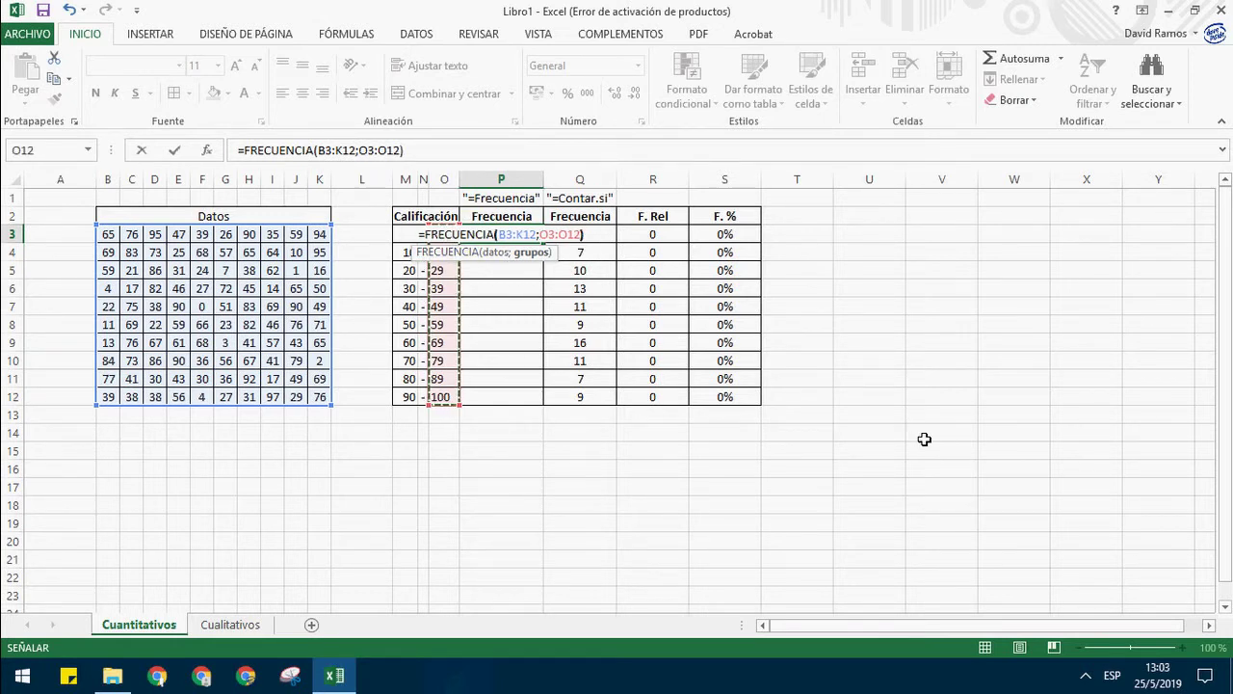
key(Return)
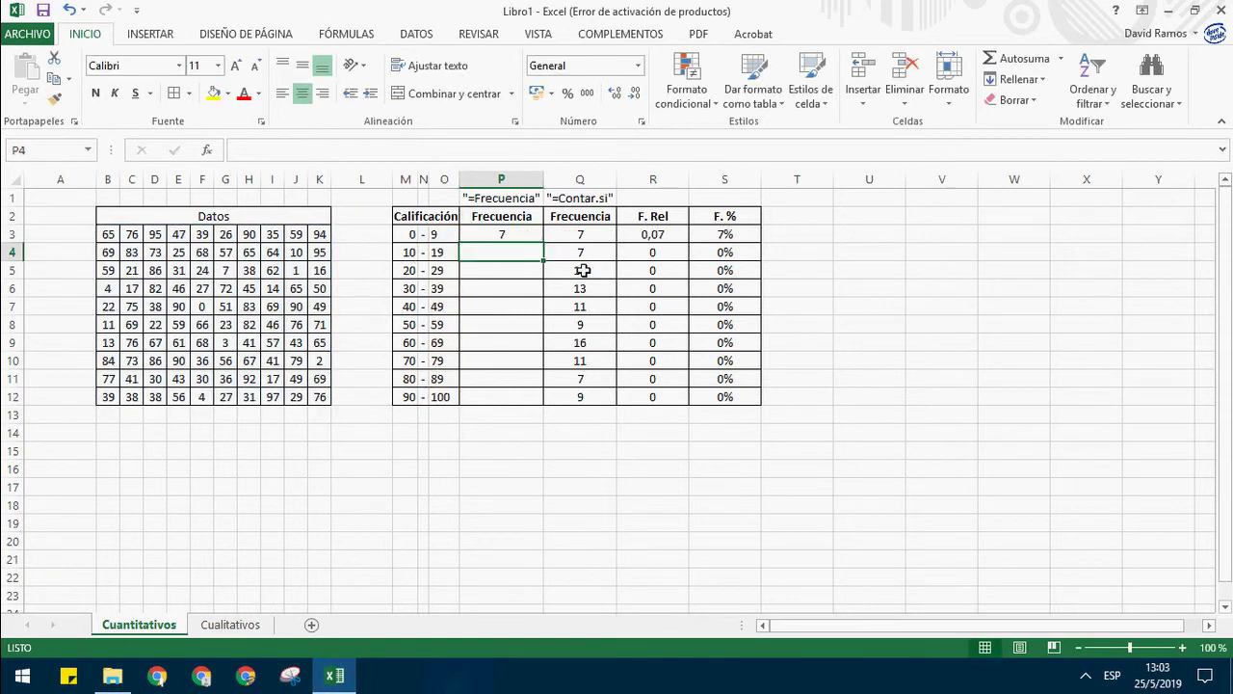
Step: Apply the FRECUENCIA formula from P3 to the range P3:P12 as an array formula
click(522, 238)
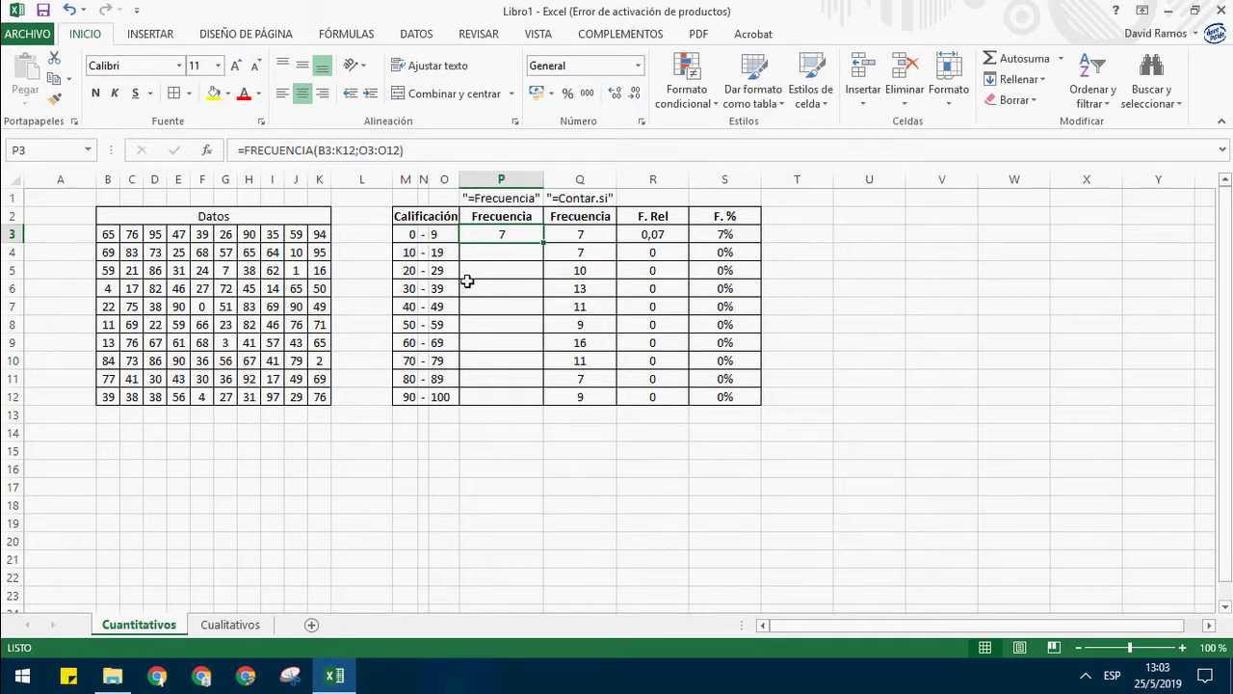
drag(490, 257, 493, 408)
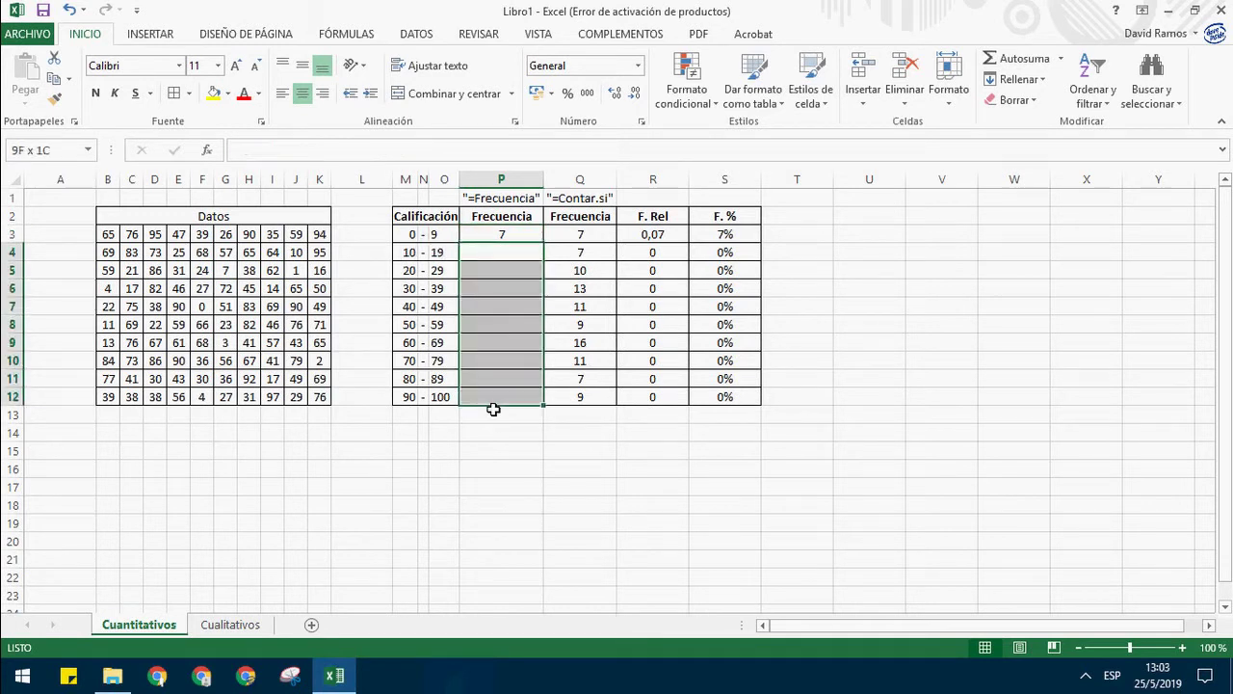
click(501, 236)
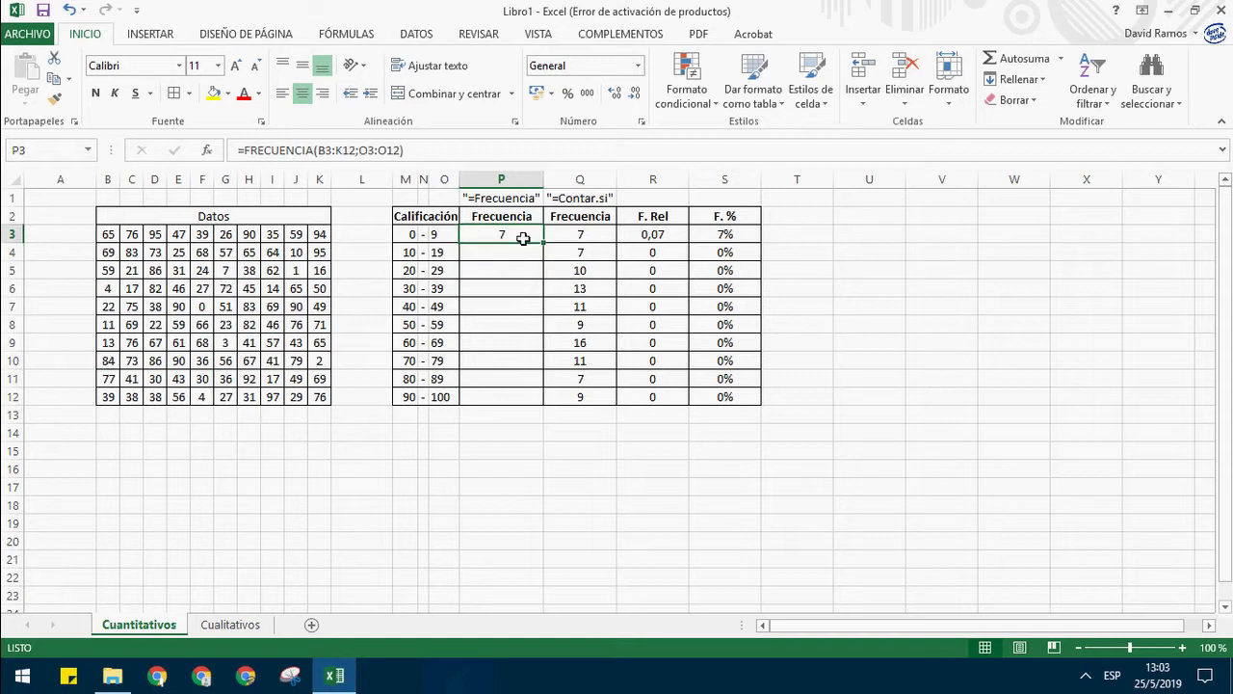
drag(523, 239, 520, 404)
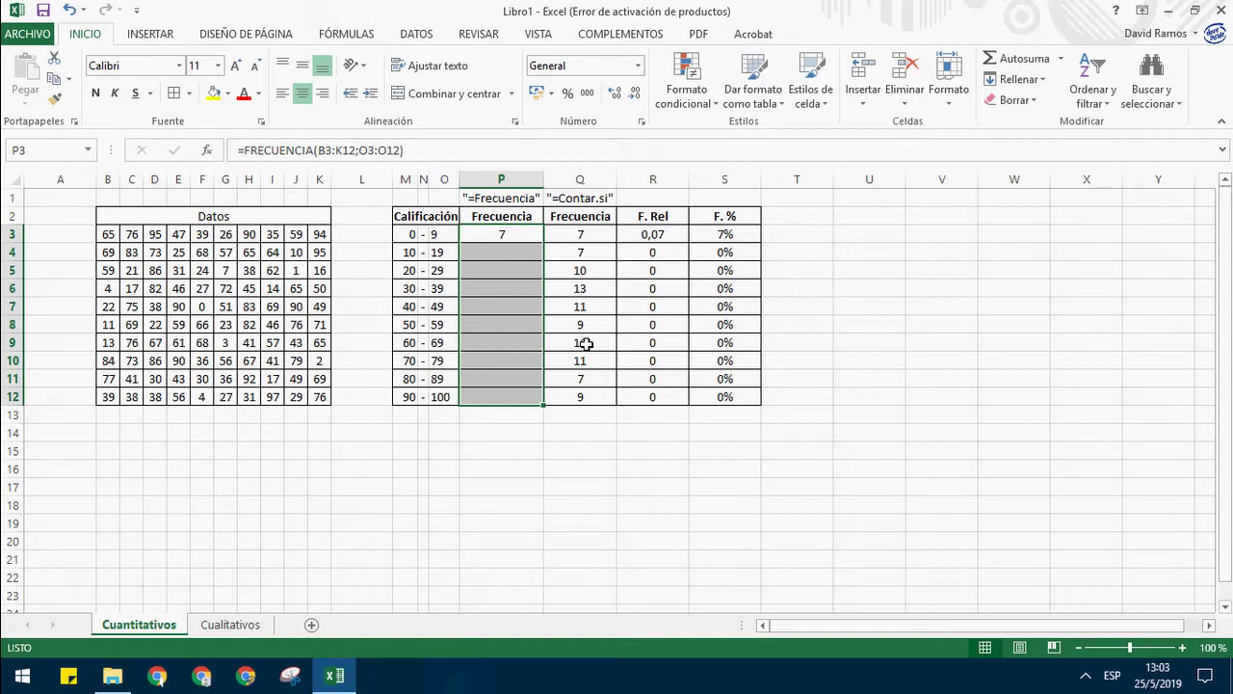
key(F2)
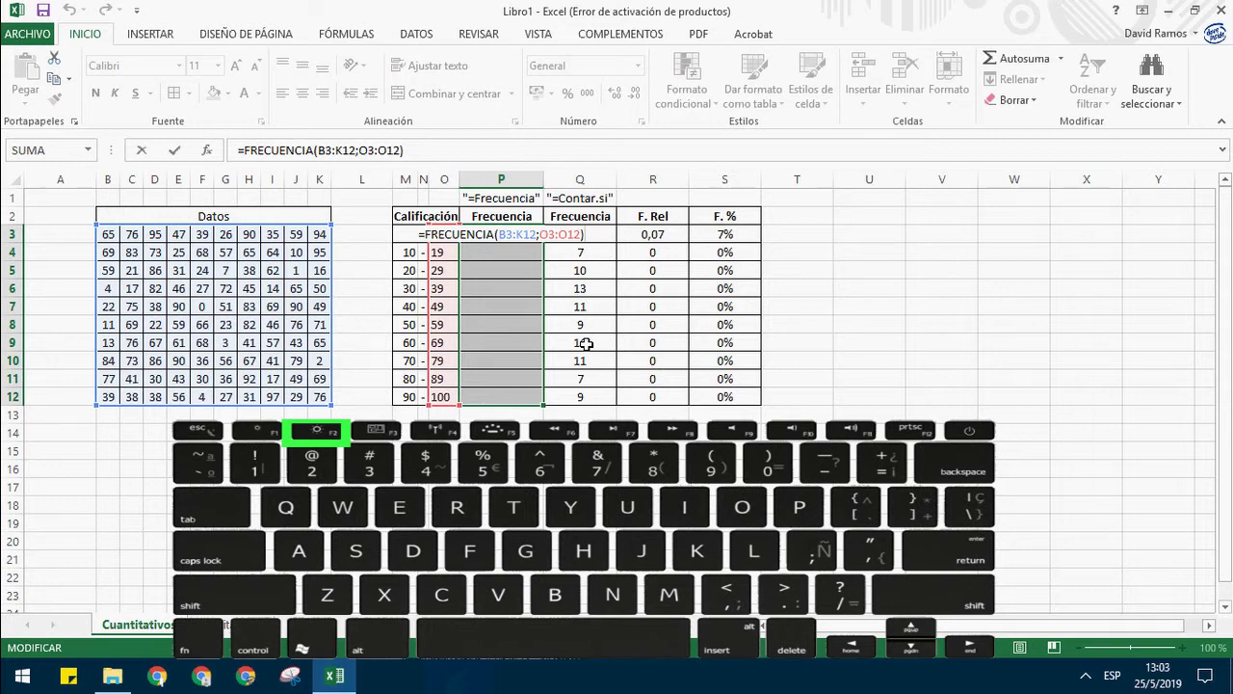
key(ctrl+shift+Return)
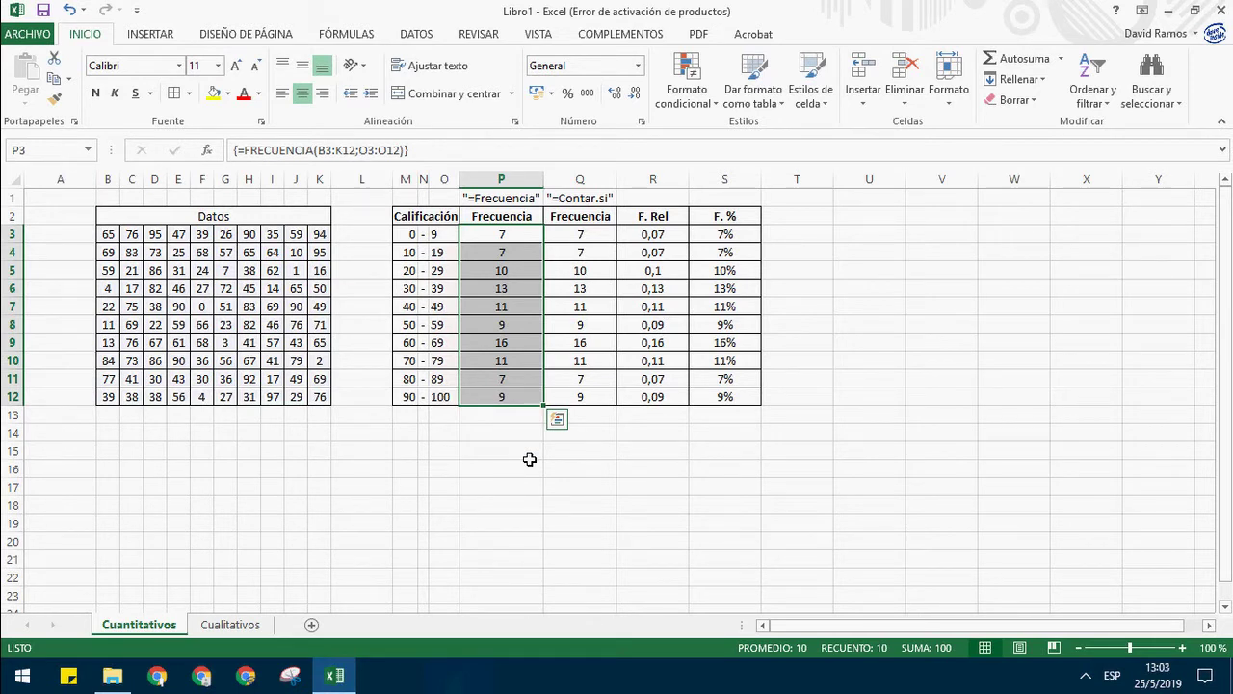
click(529, 459)
drag(443, 236, 446, 406)
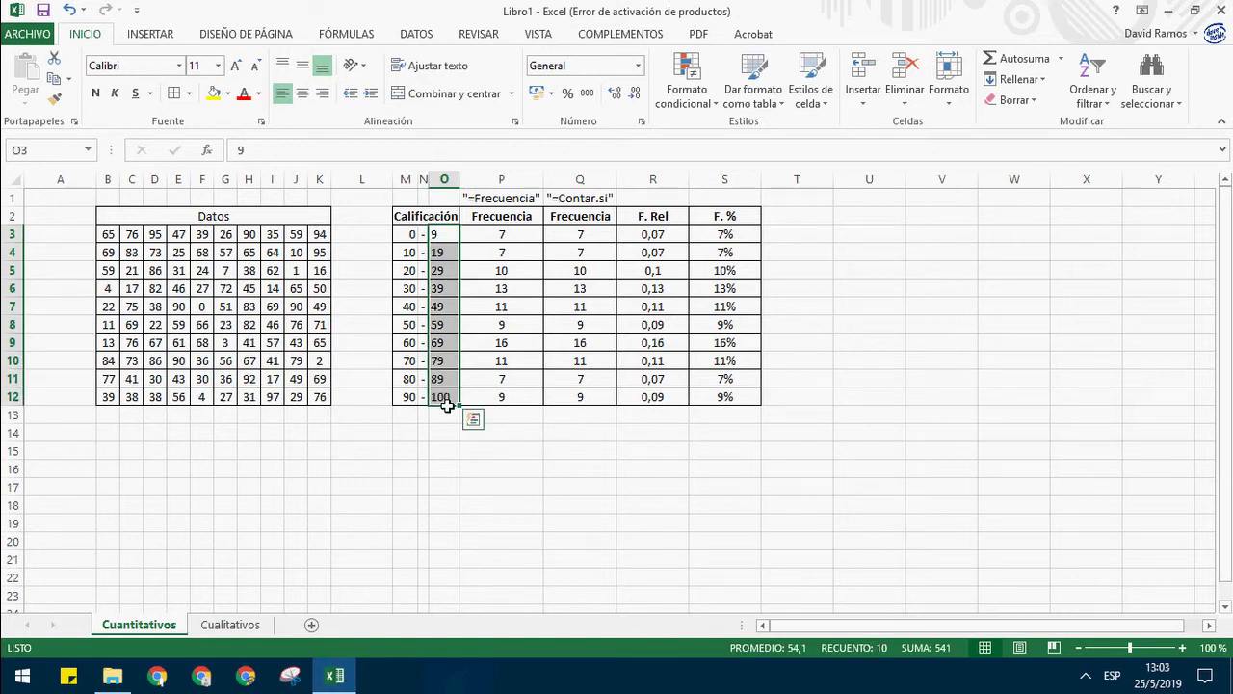
drag(111, 236, 328, 405)
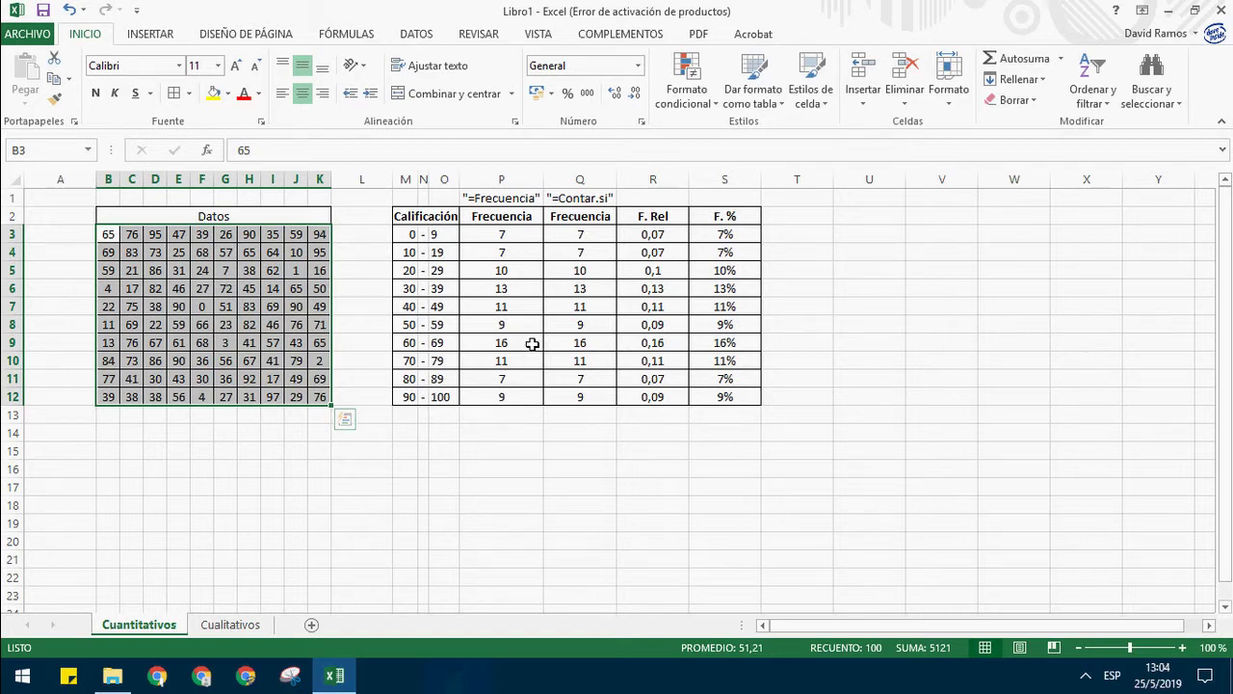
Step: Clear cell Q3 and begin a CONTAR.SI formula there with B3:K12 as its range
click(583, 238)
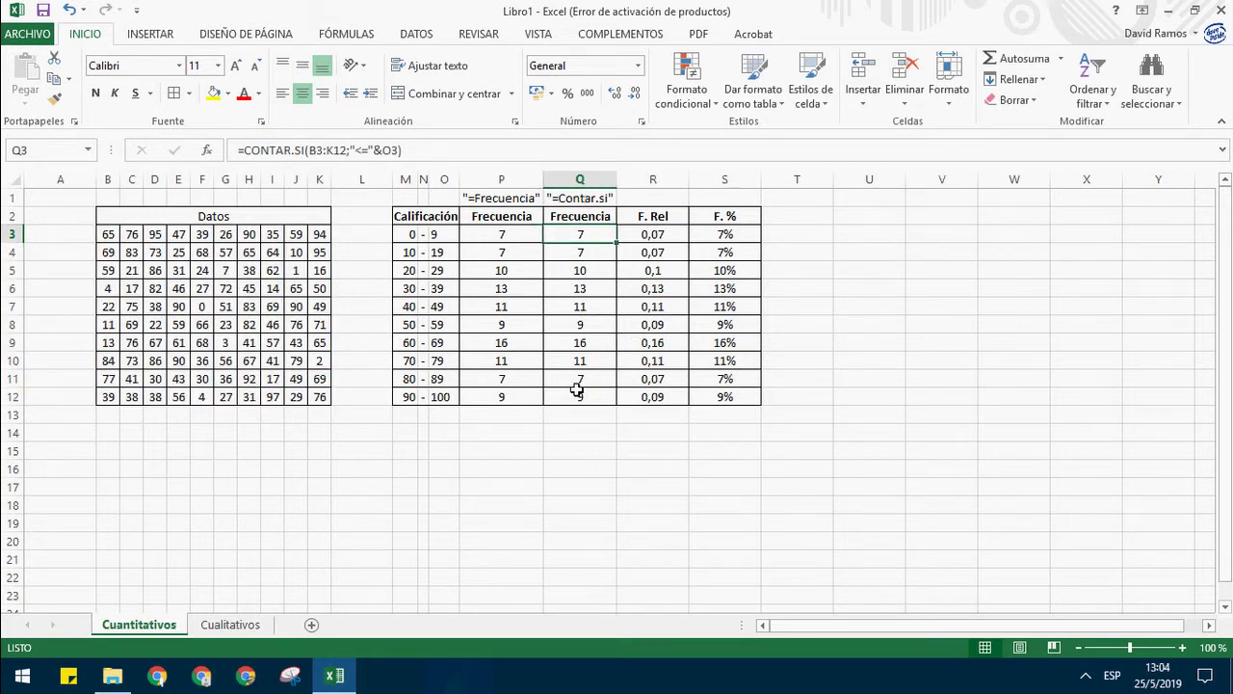
key(Delete)
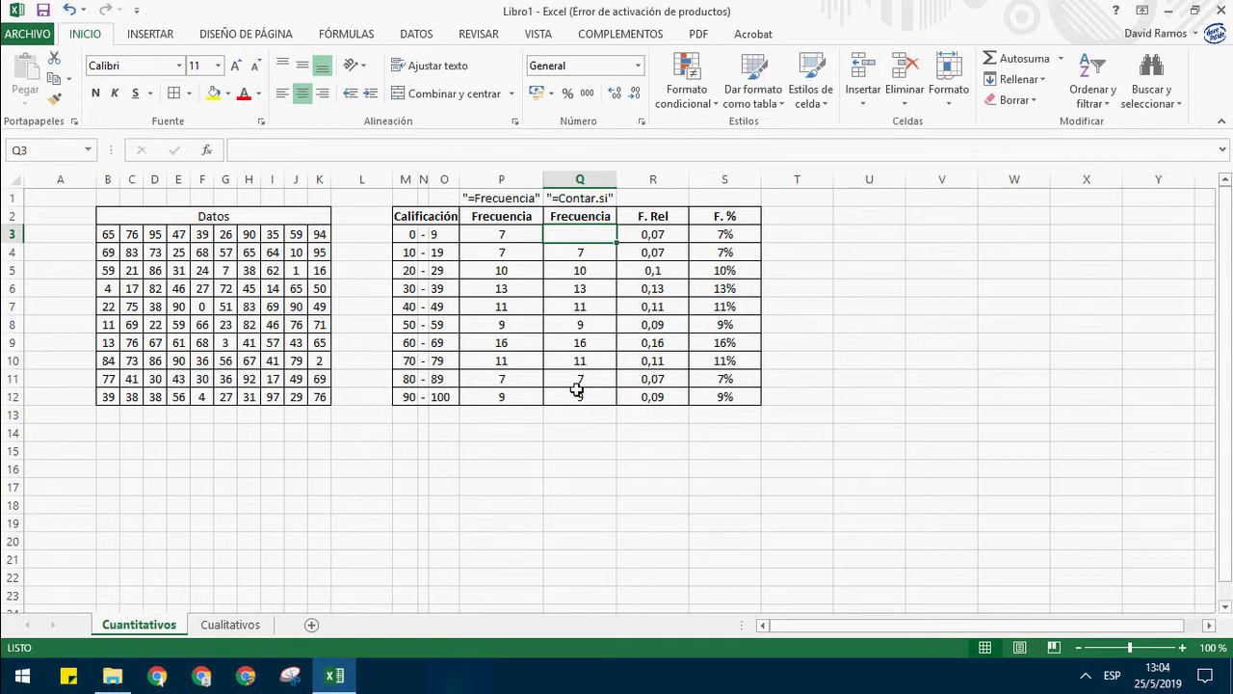
text(=)
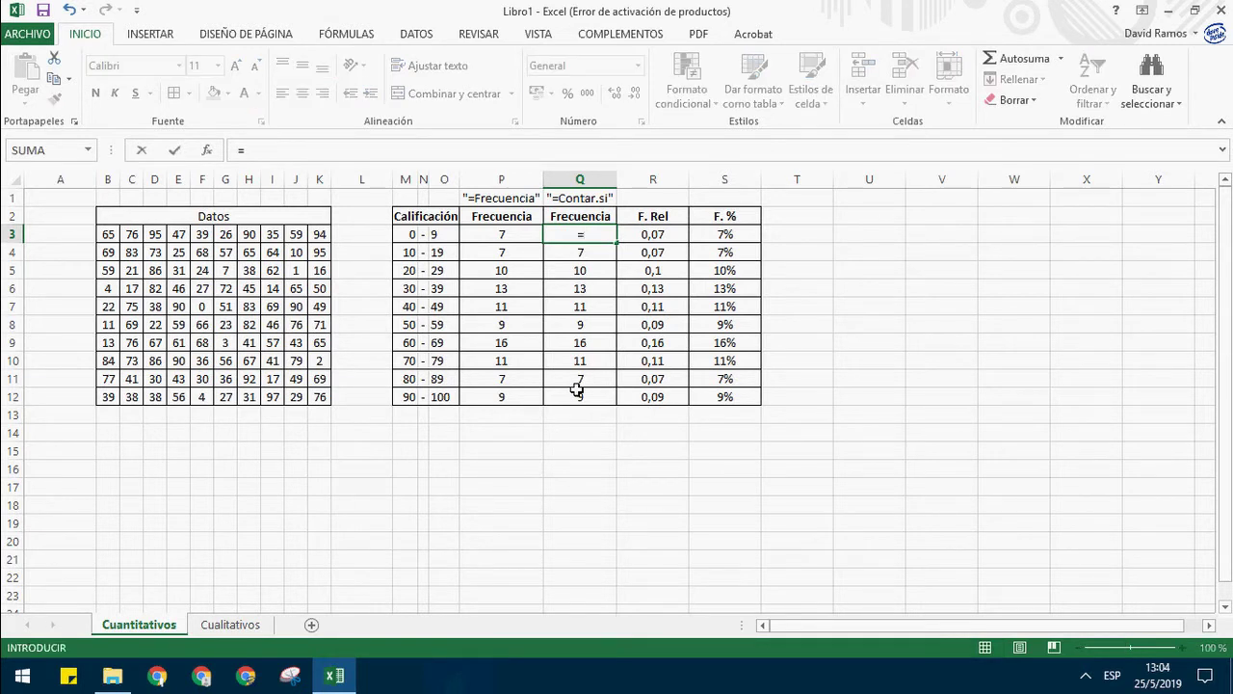
text(con)
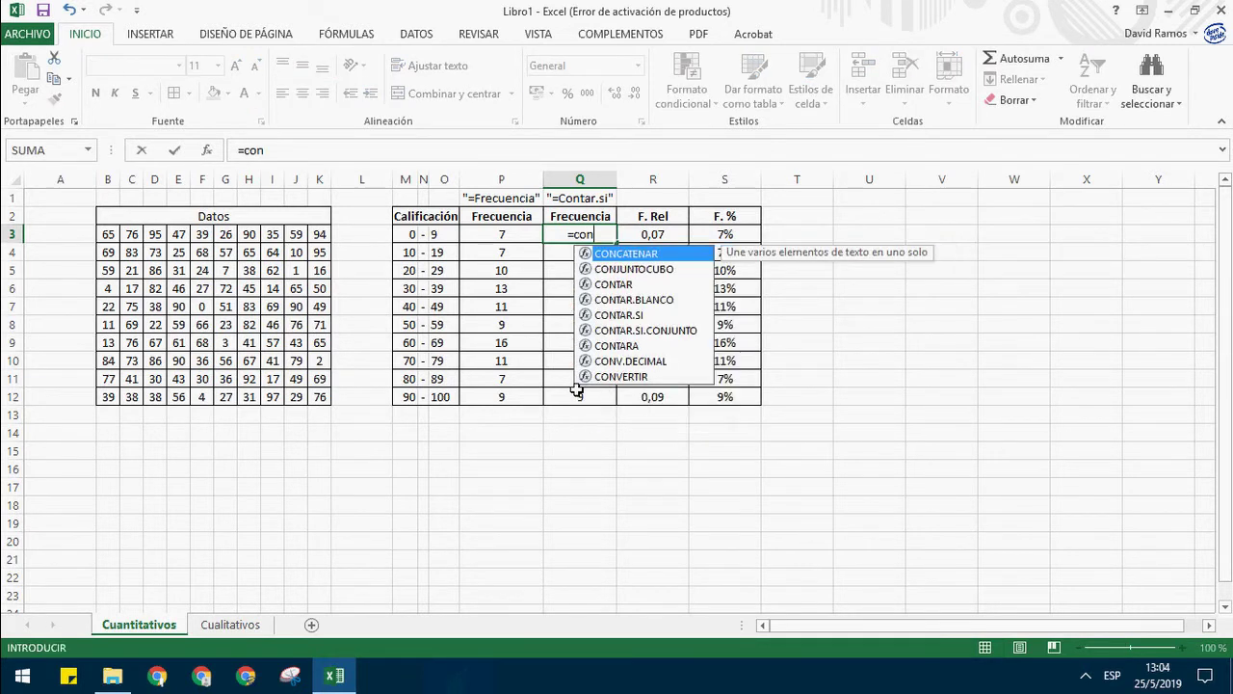
text(t)
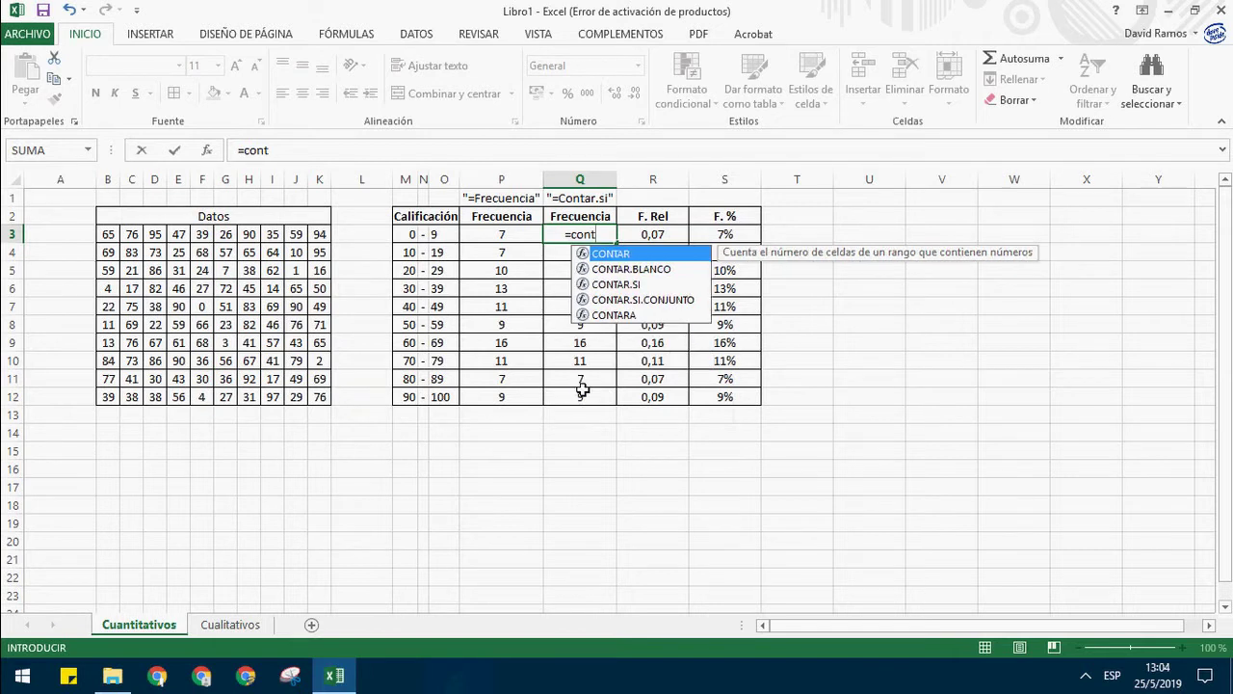
click(632, 285)
double_click(632, 285)
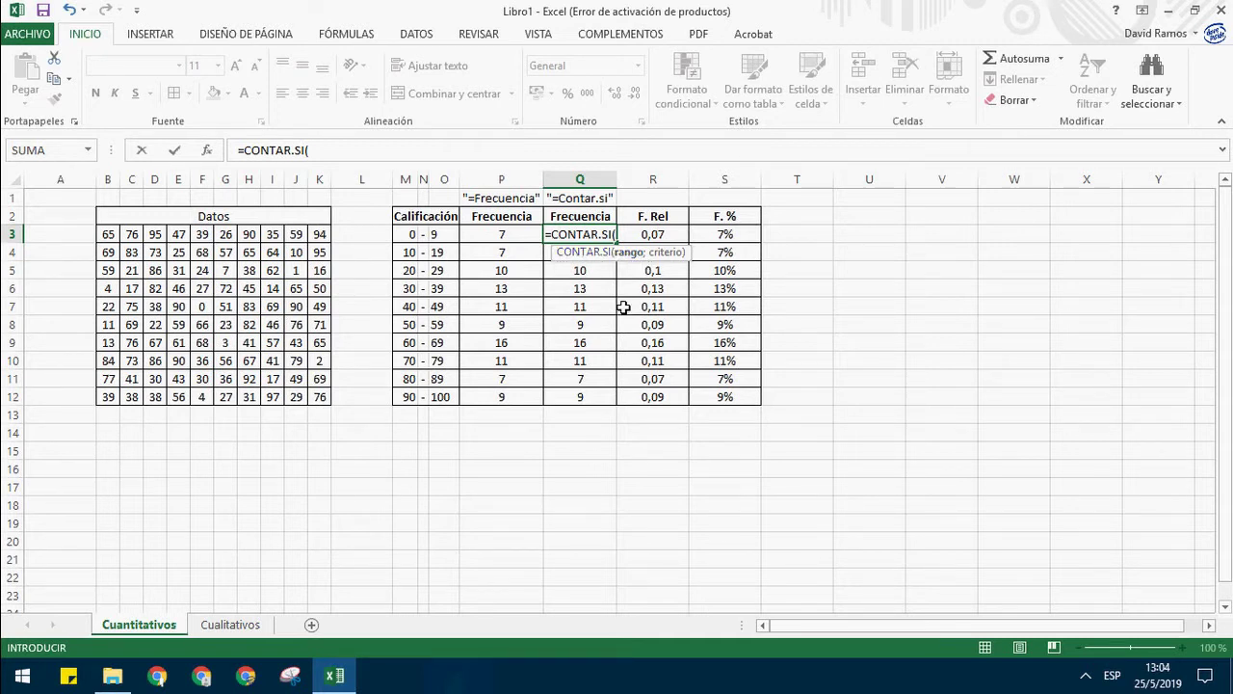
drag(110, 236, 330, 400)
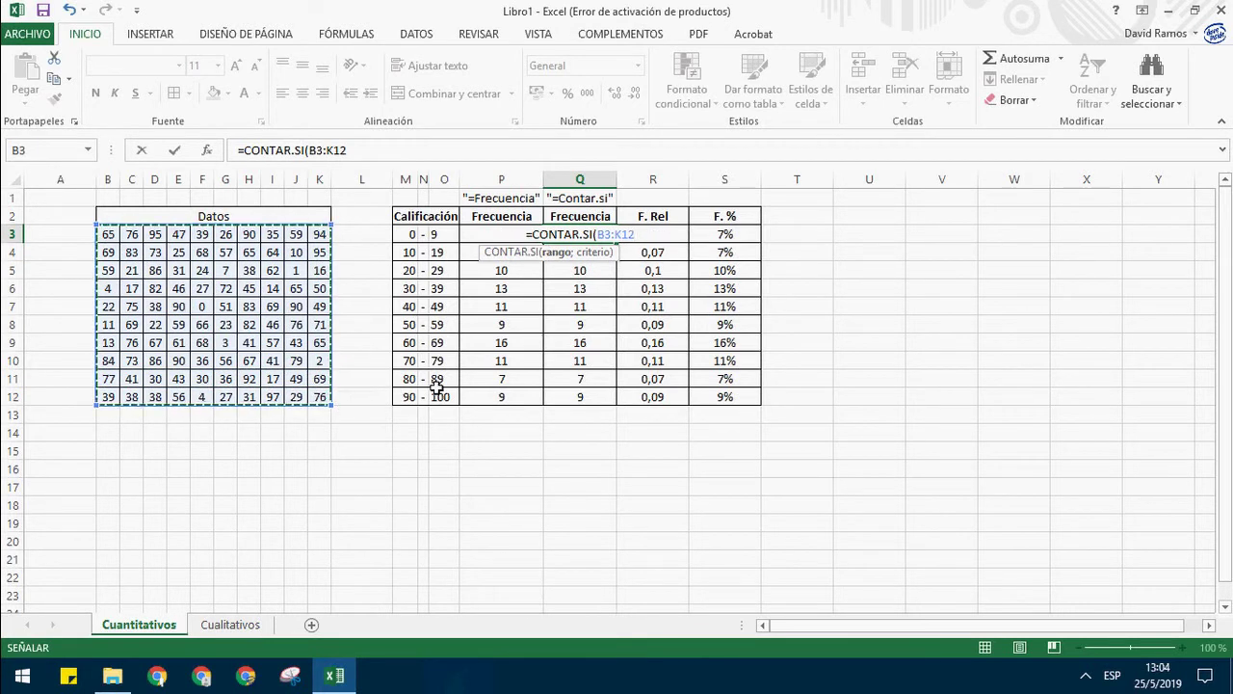
Step: Complete the CONTAR.SI formula in Q3 with the criterion "<=9" to count the first interval
text(;)
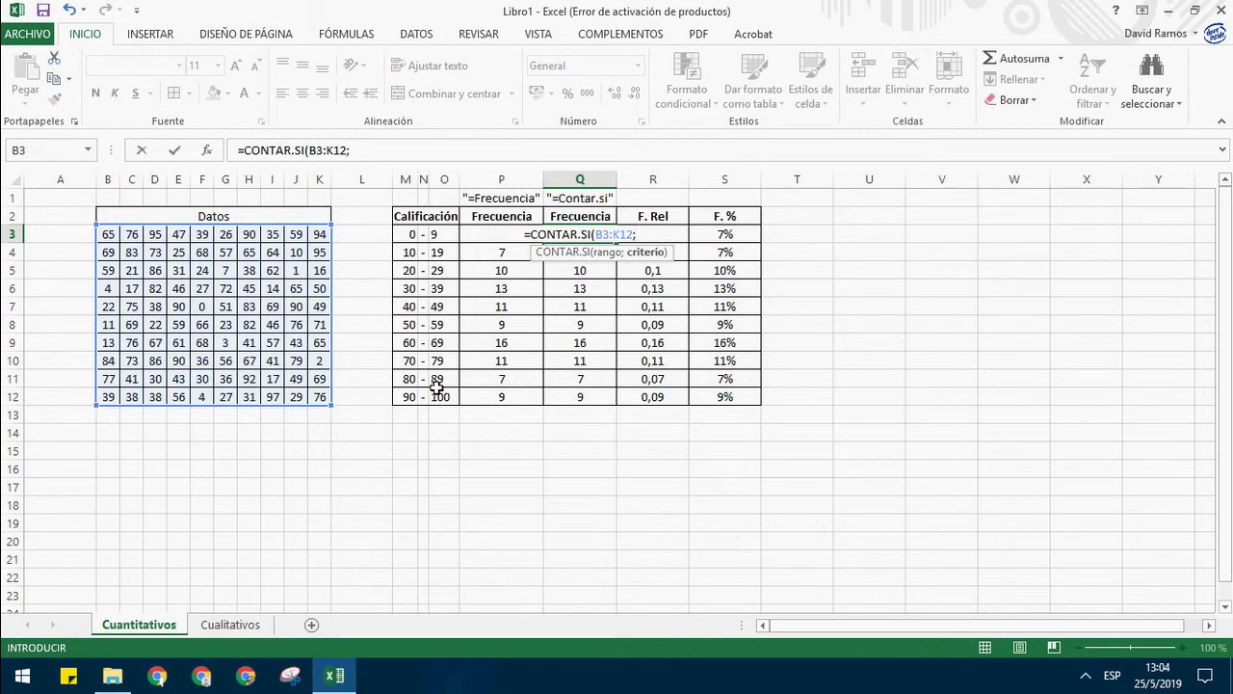
text(")
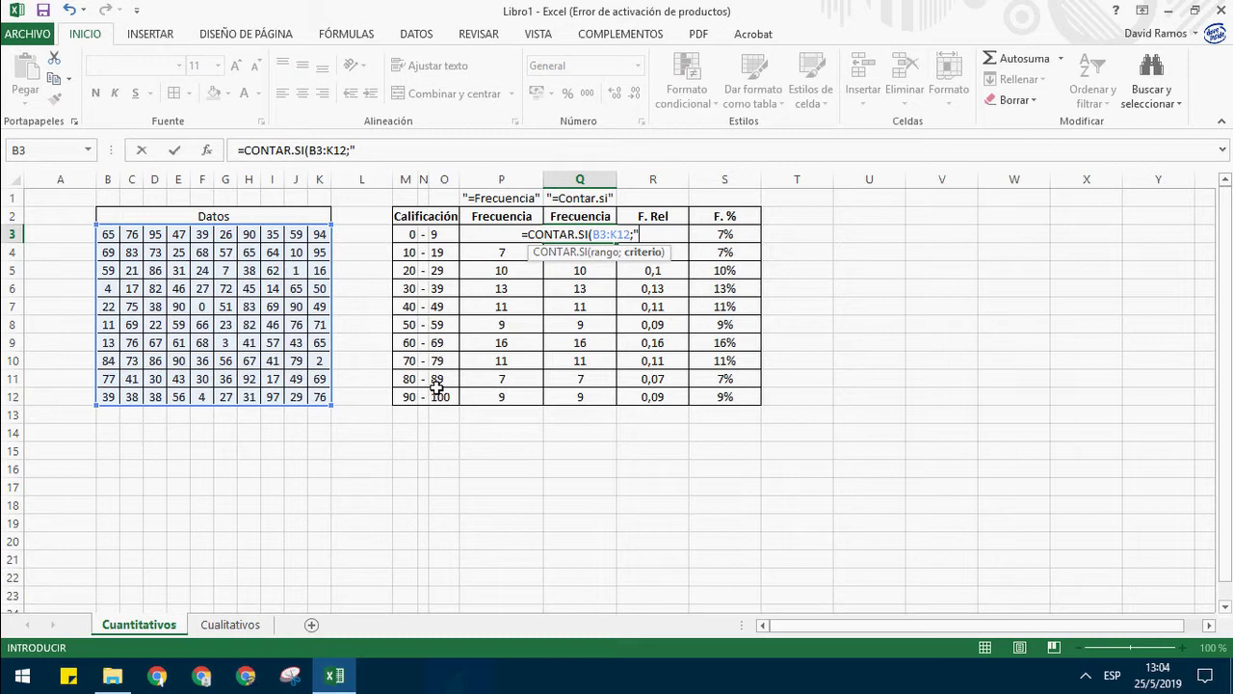
text(<)
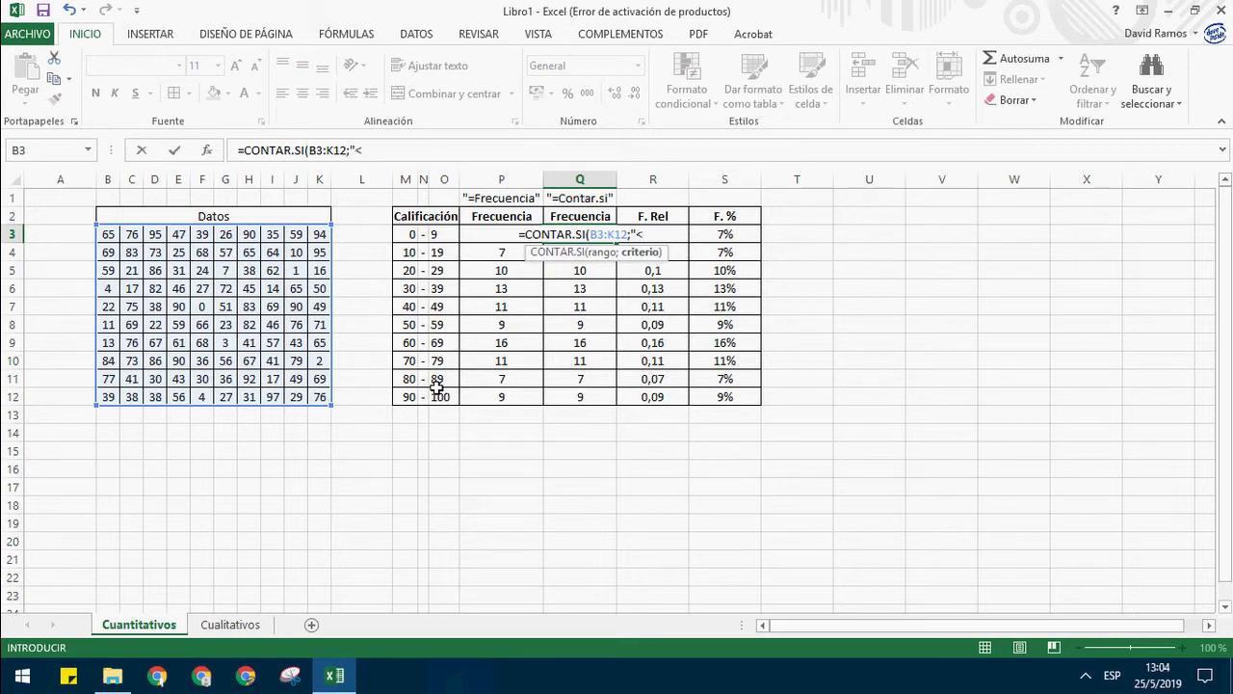
text(10)
key(BackSpace)
key(BackSpace)
key(BackSpace)
text(<=)
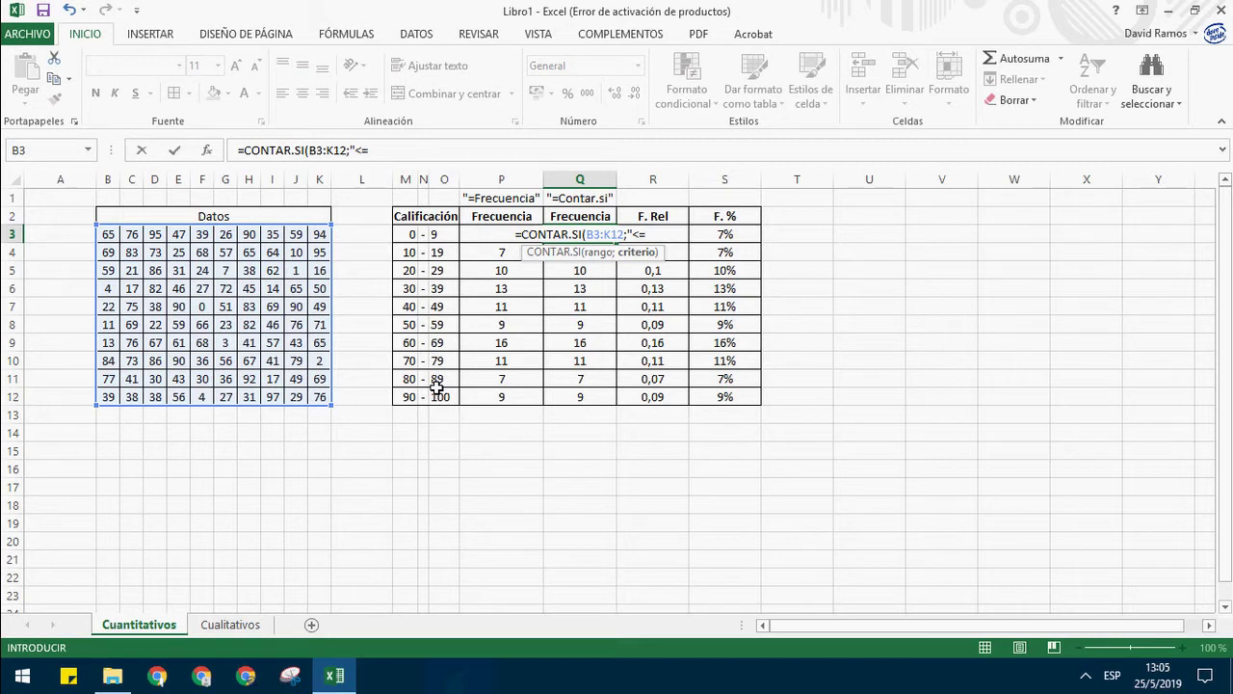
text(9")
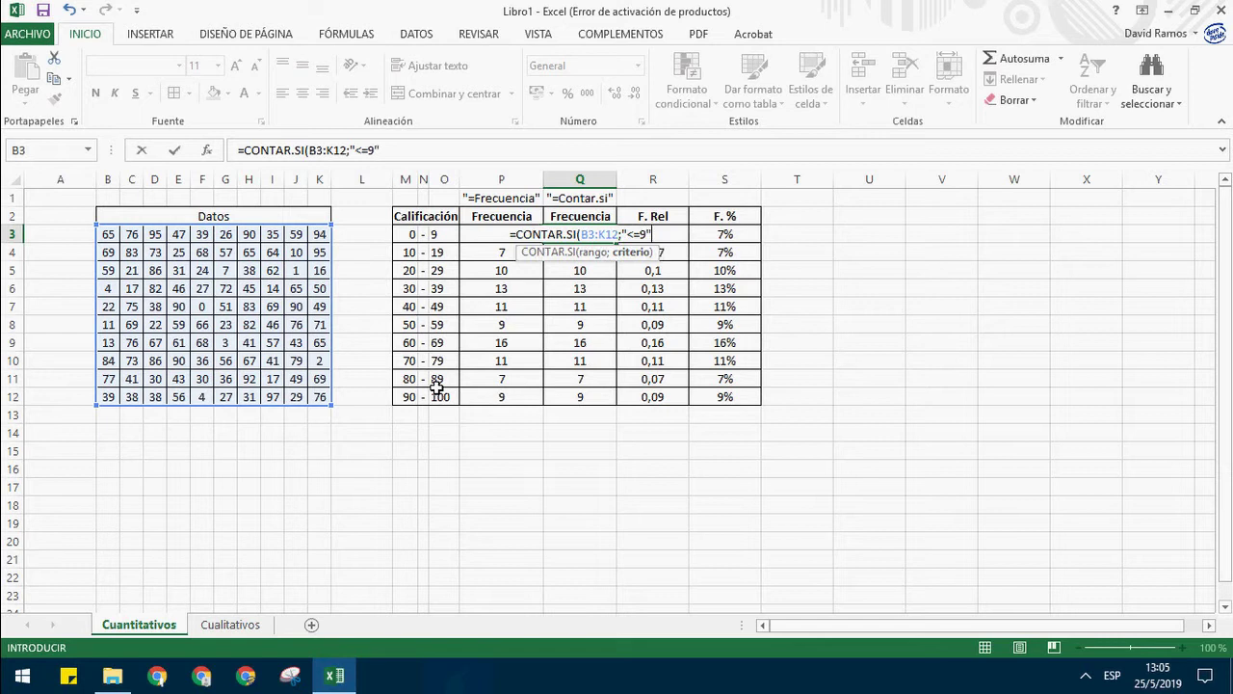
text())
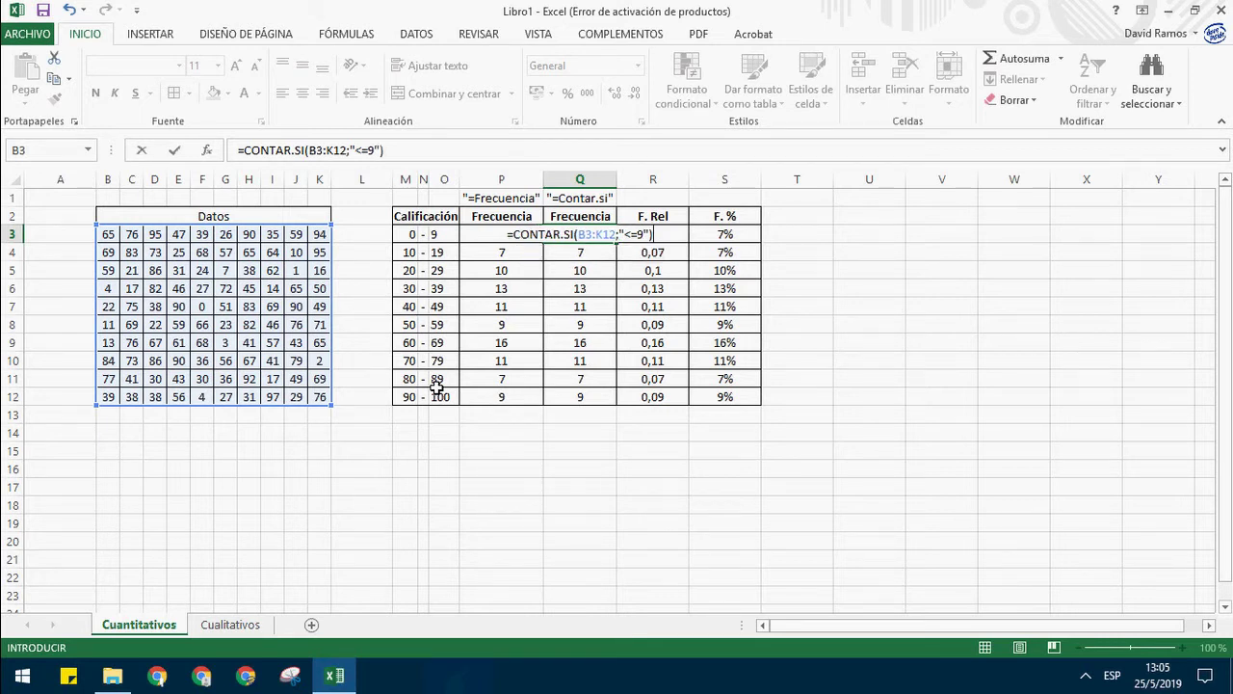
key(Return)
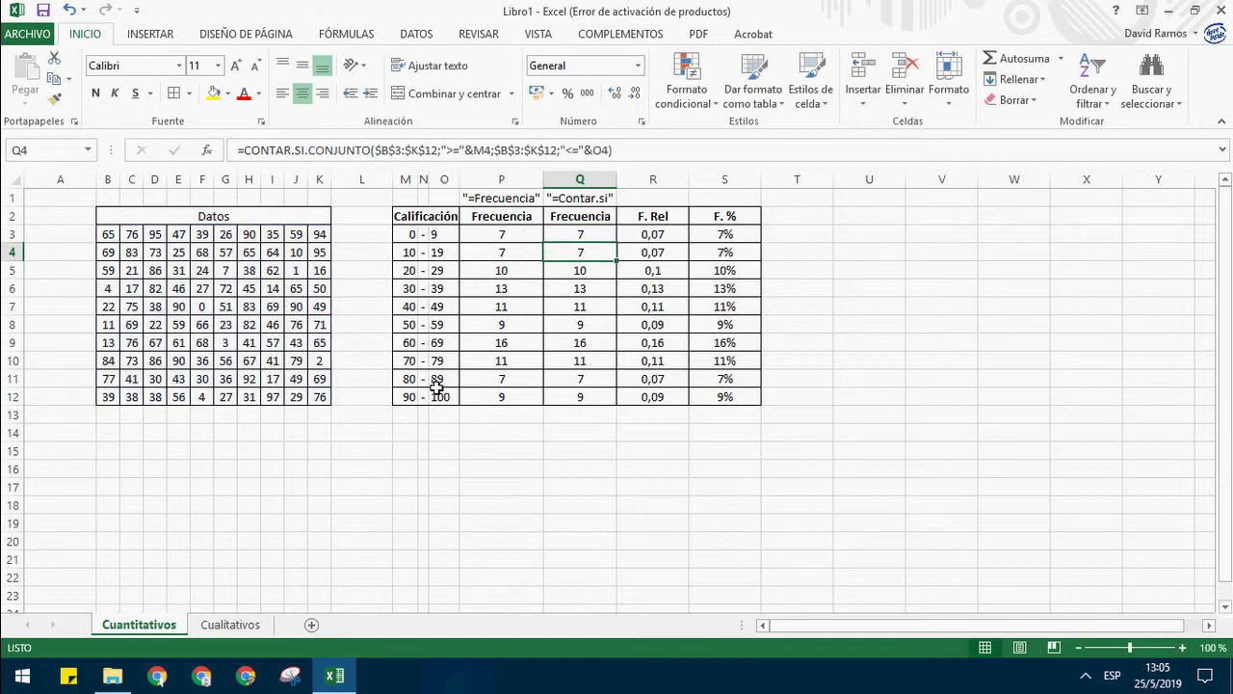
key(Up)
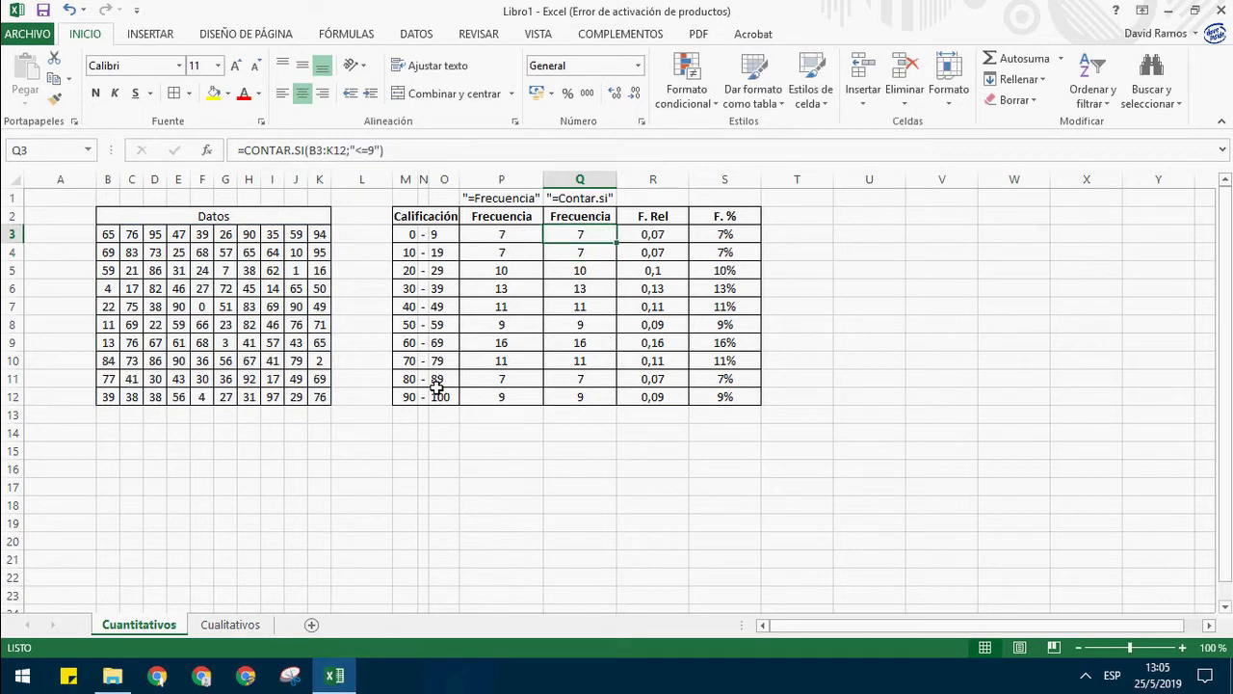
key(Left)
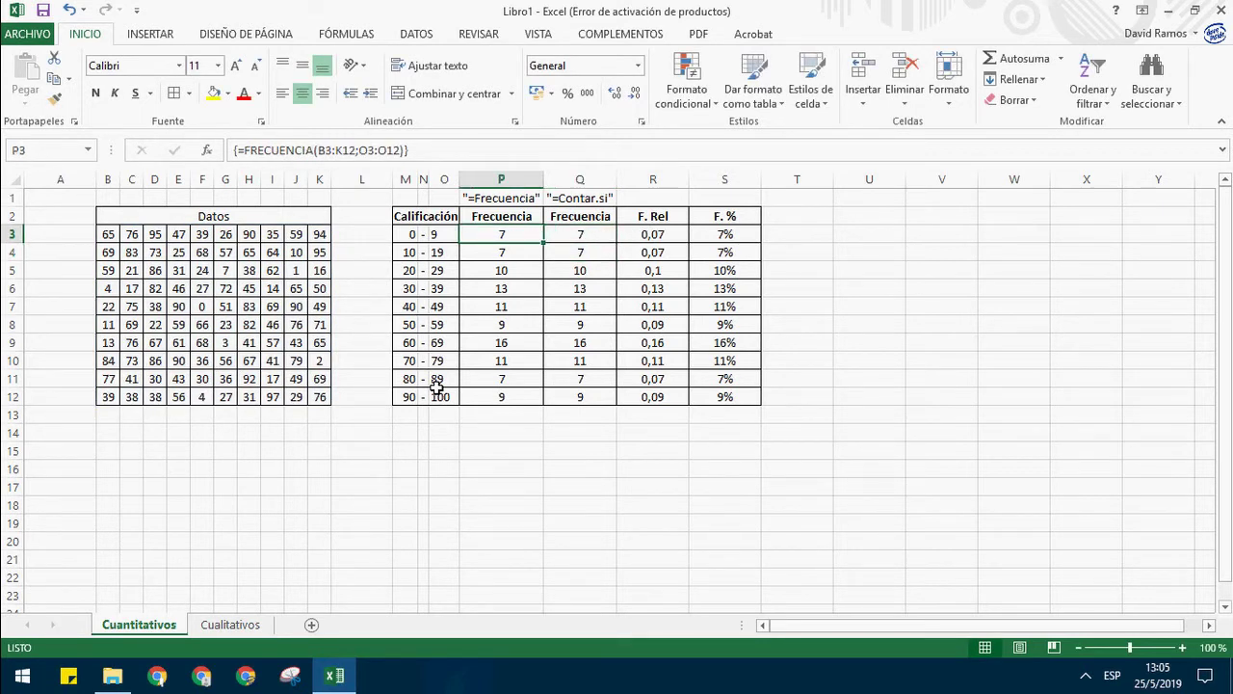
Step: Clear the frequency results in Q4:Q12, keeping the CONTAR.SI formula in Q3
key(Right)
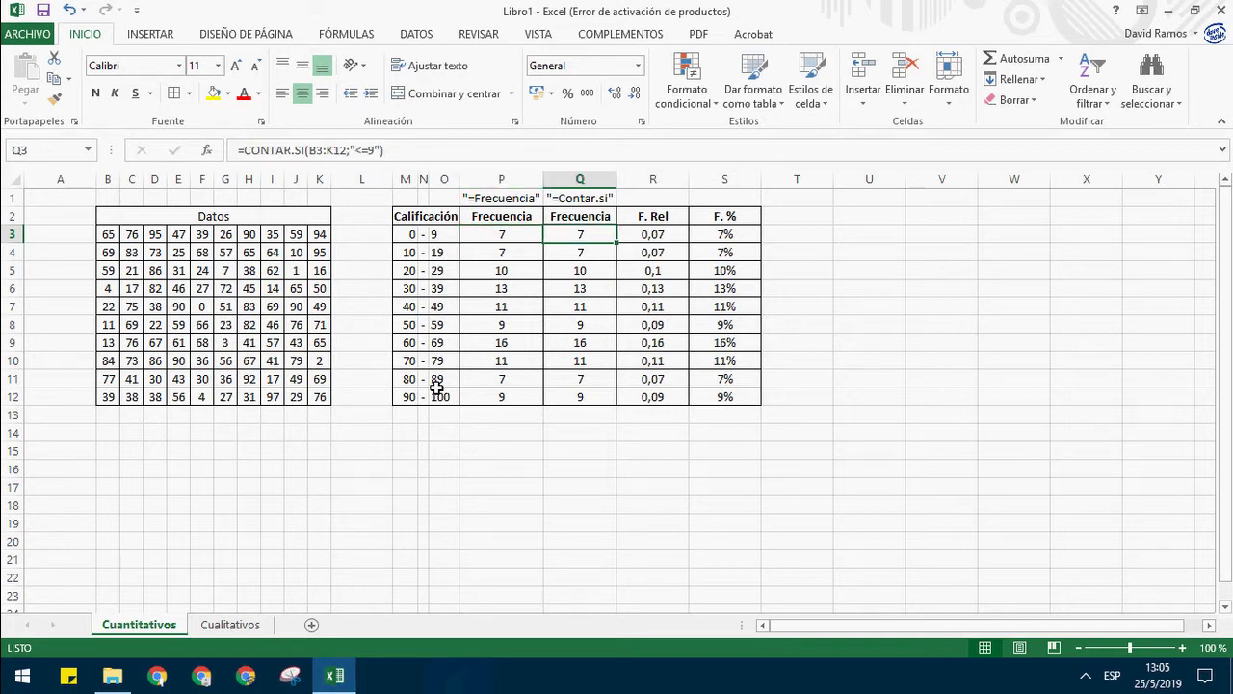
key(Down)
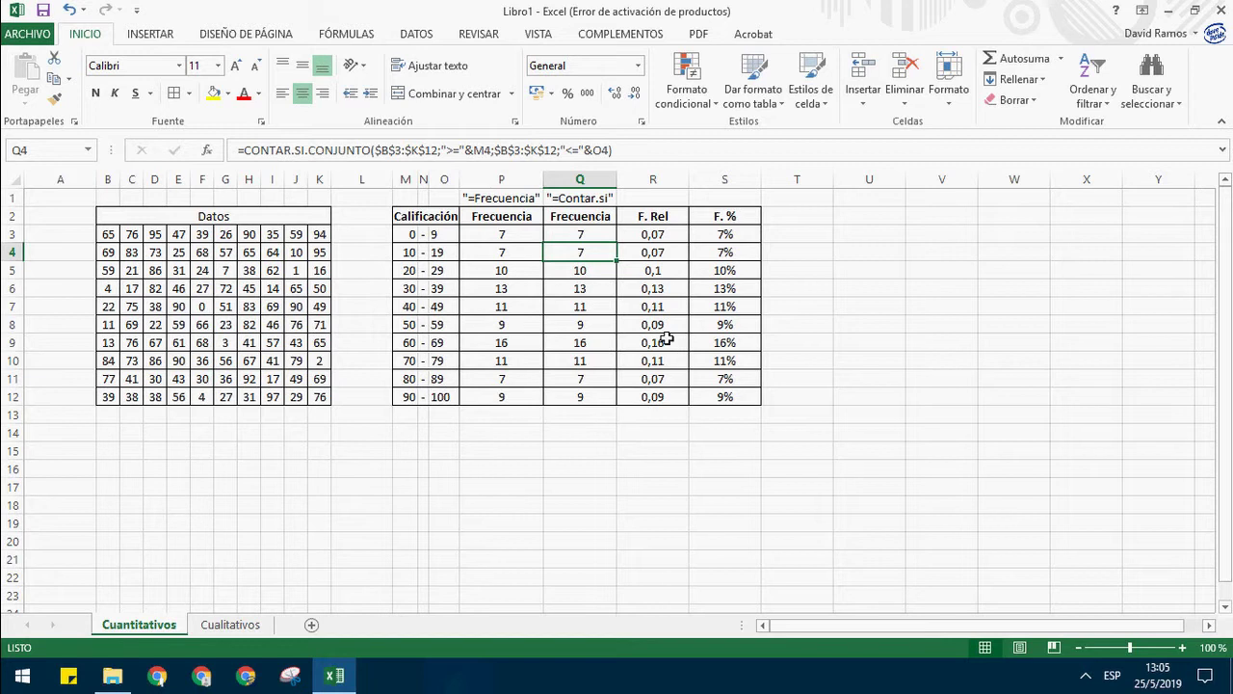
click(629, 333)
drag(589, 260, 607, 414)
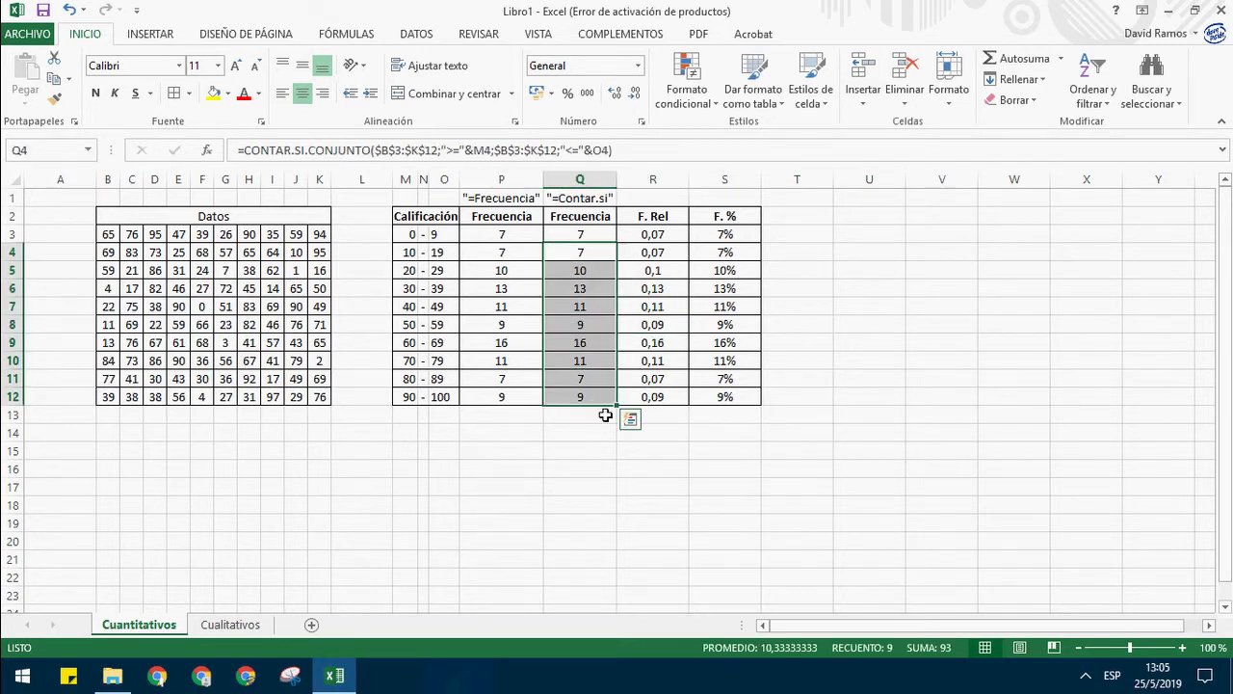
key(Delete)
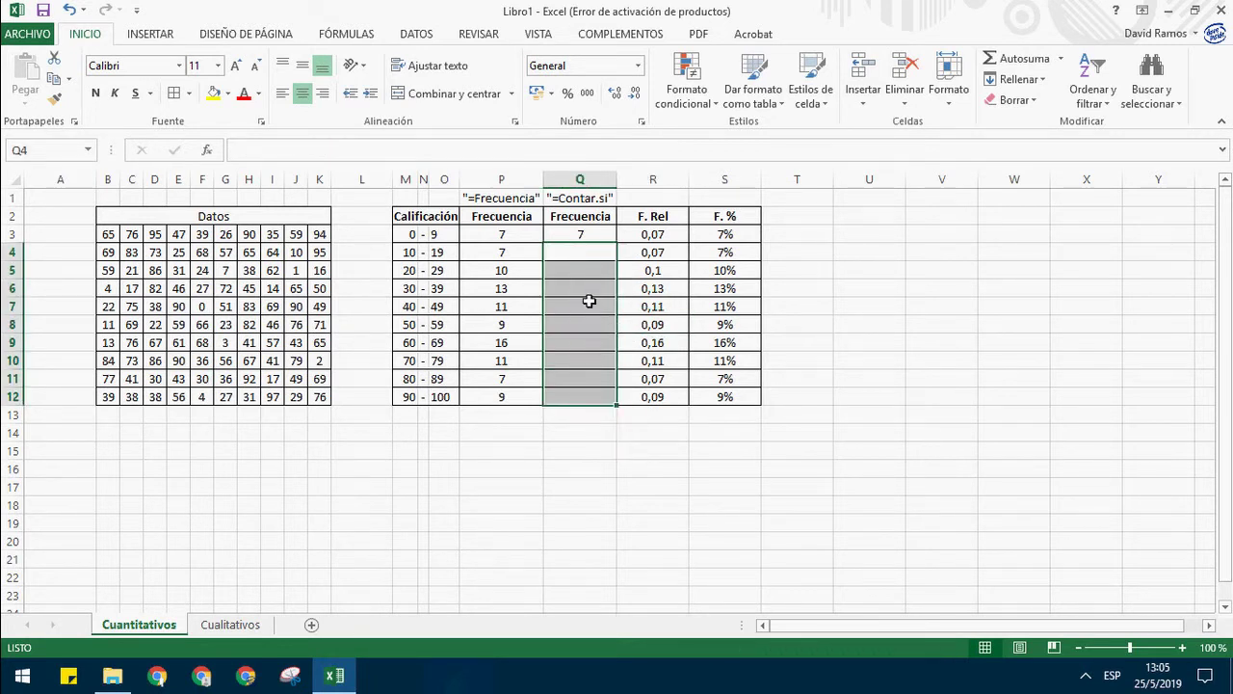
Step: Begin a CONTAR.SI.CONJUNTO formula in Q4 with B3:K12 as its first criteria range
click(584, 257)
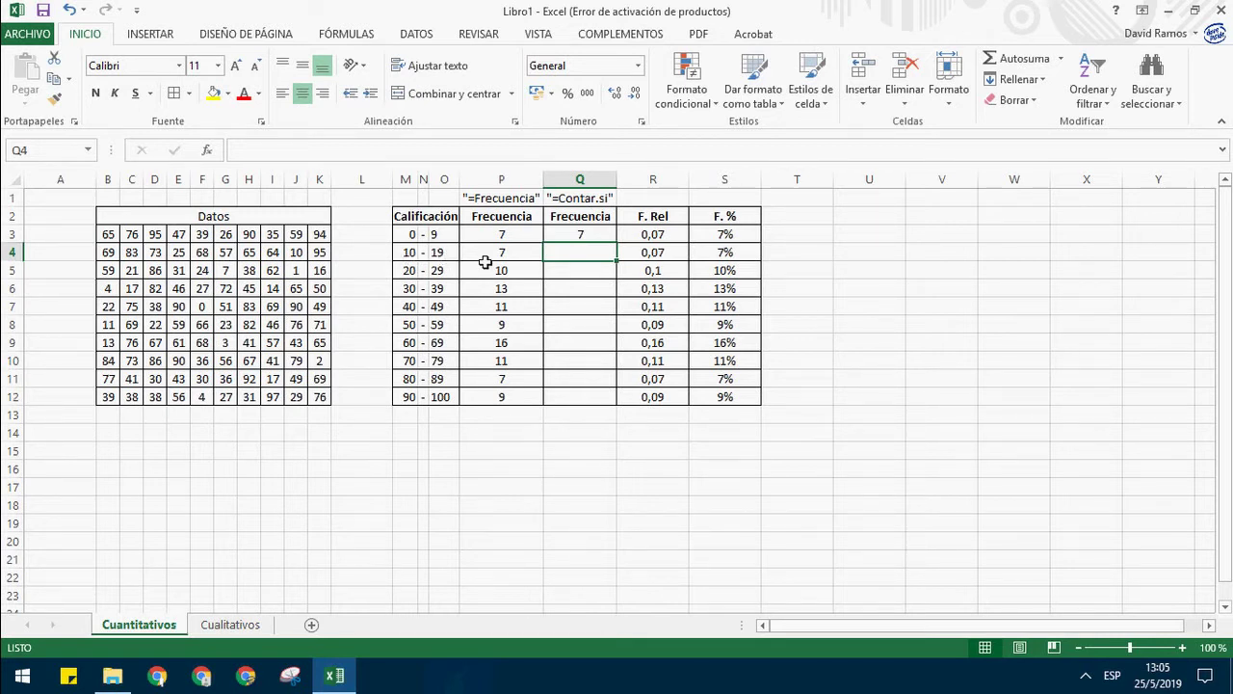
text(=)
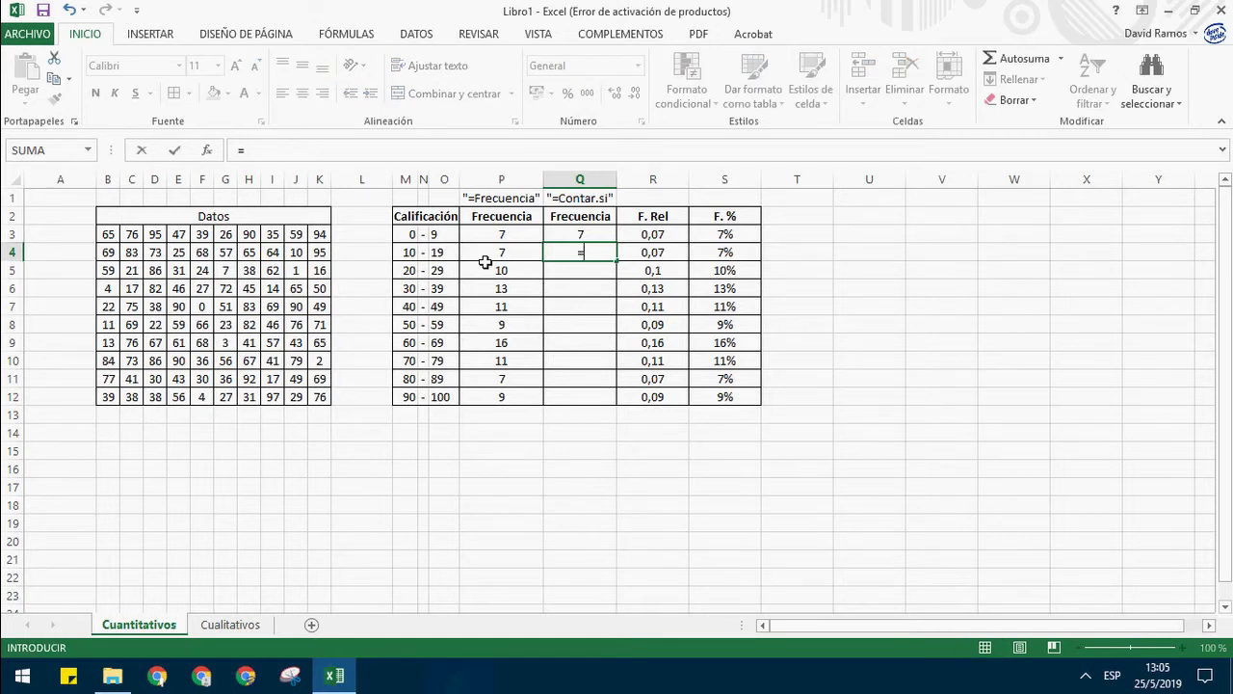
text(con)
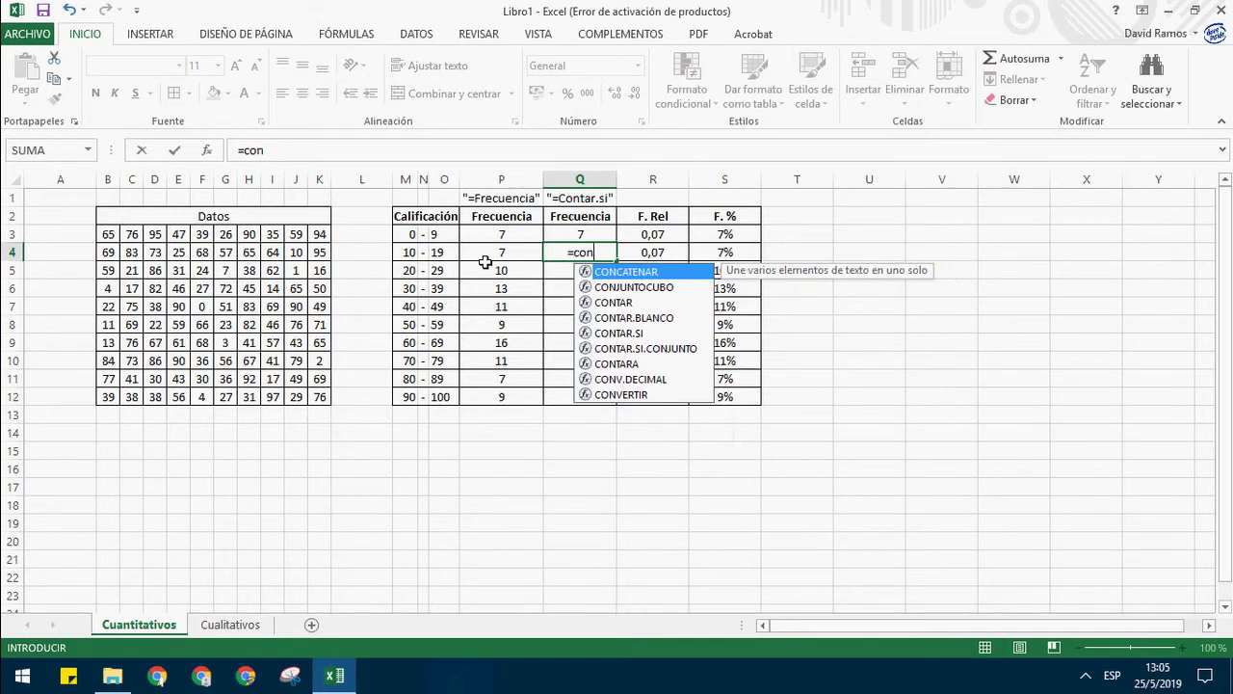
text(to)
key(BackSpace)
text(a)
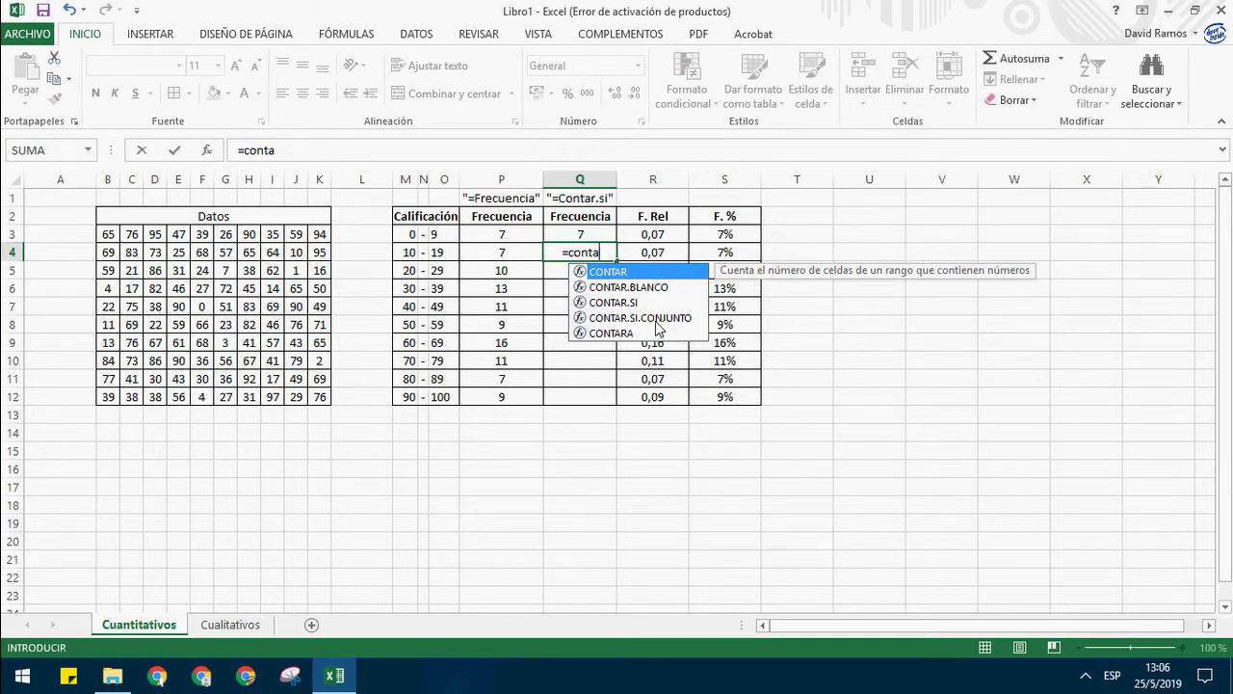
click(659, 321)
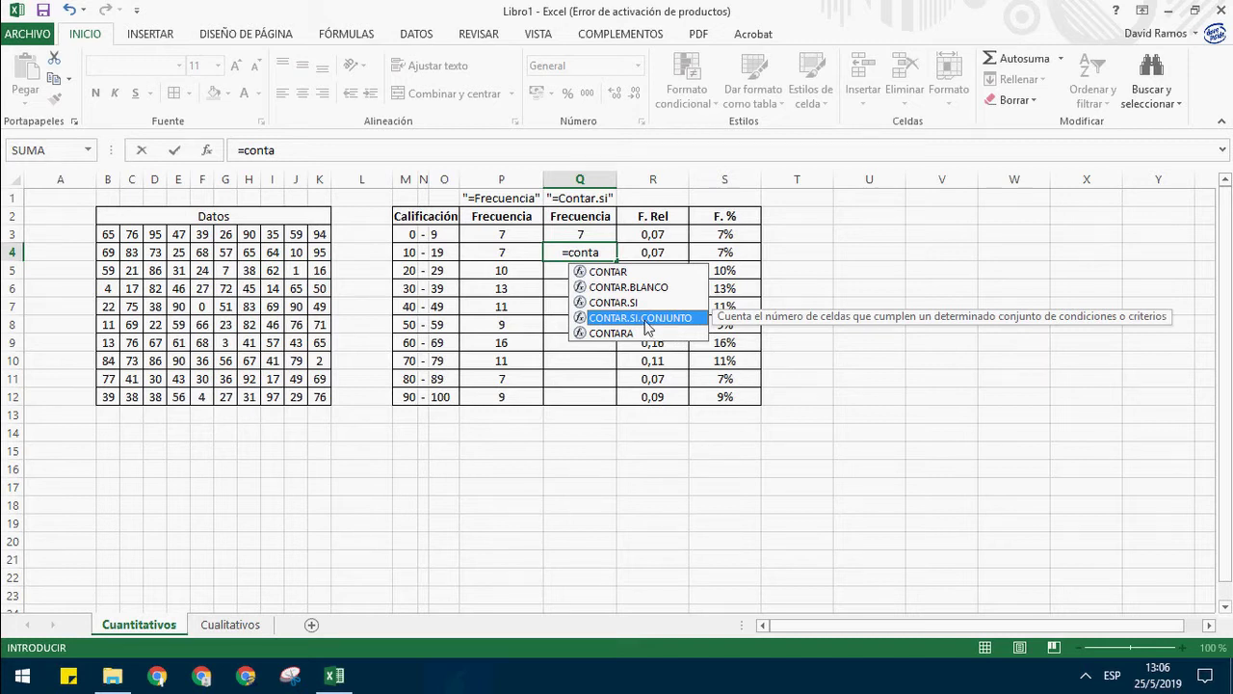
double_click(646, 318)
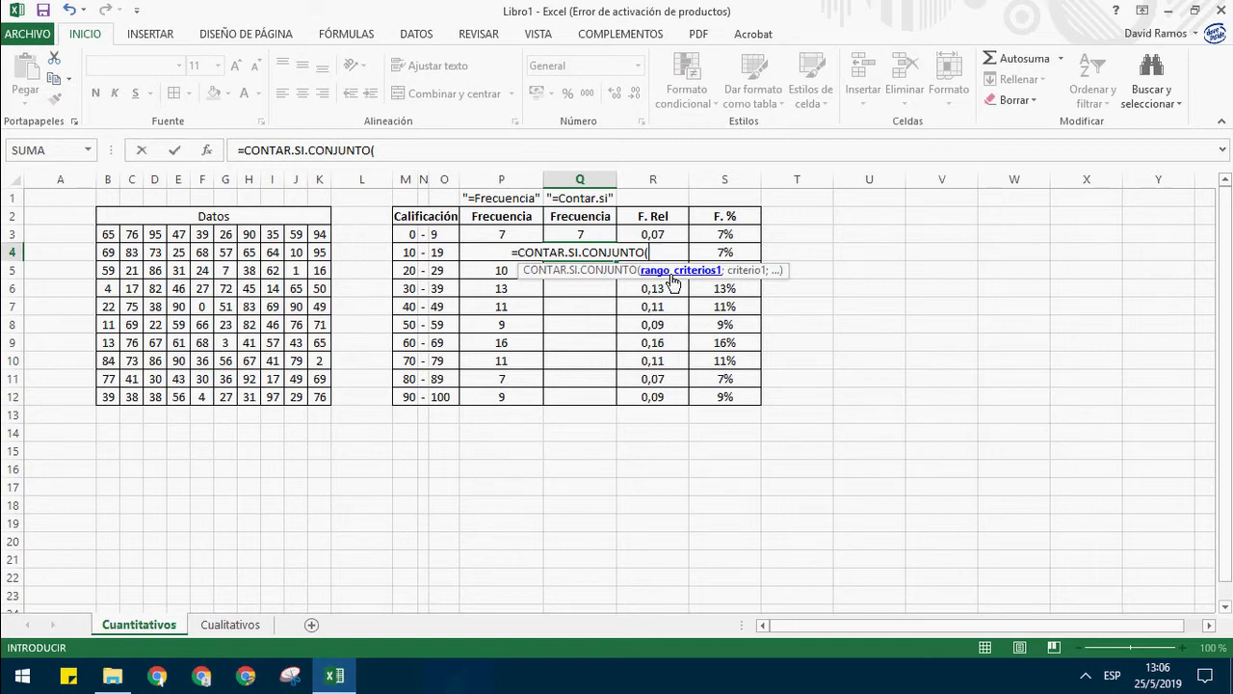
drag(108, 234, 324, 408)
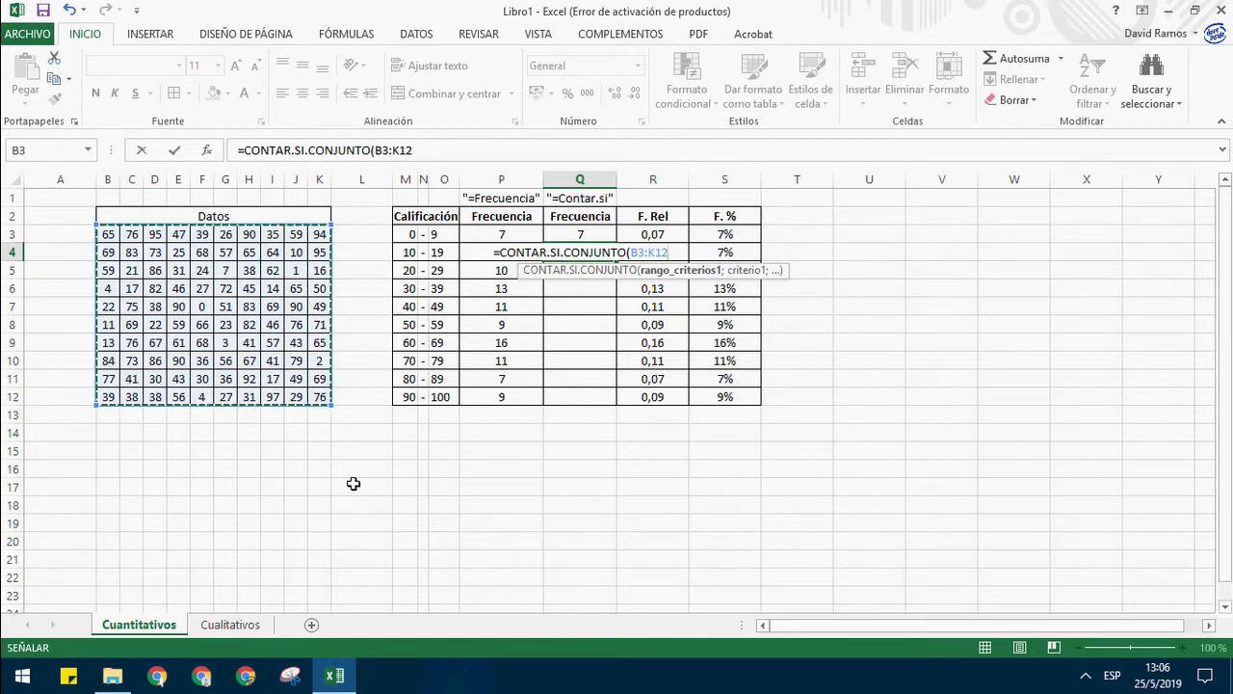
text(;)
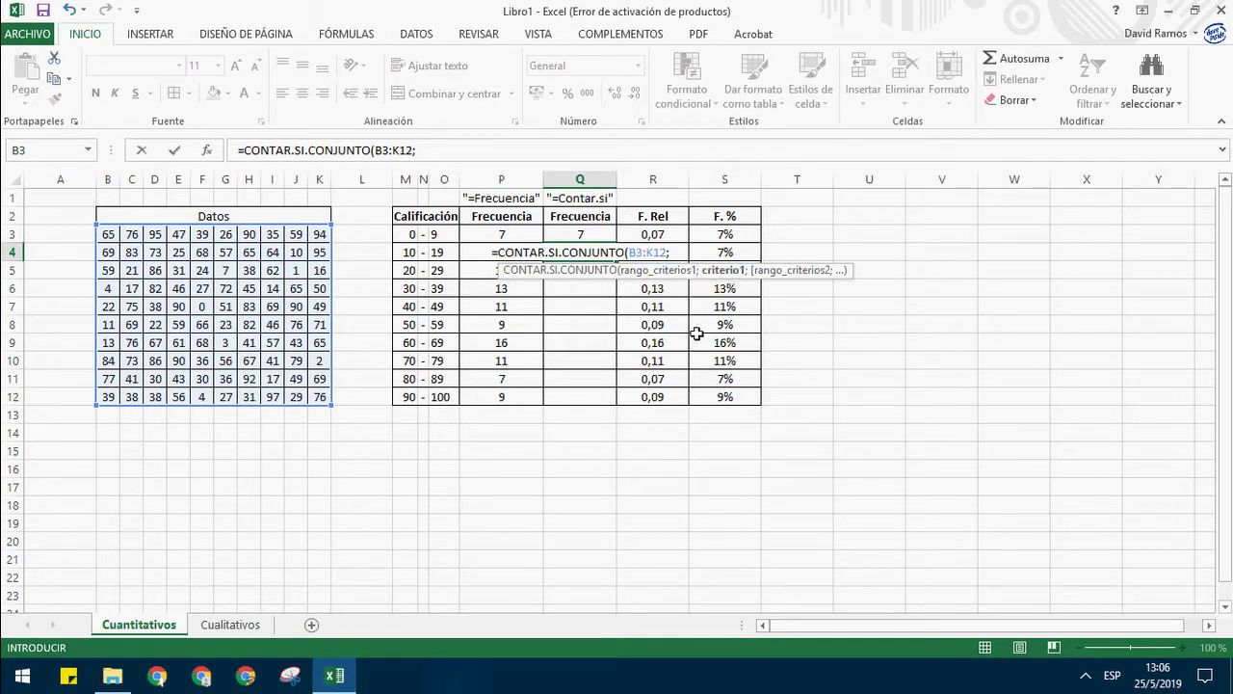
Step: Add the first criterion ">="&M4 to the Q4 formula, referencing the interval's lower limit
text(")
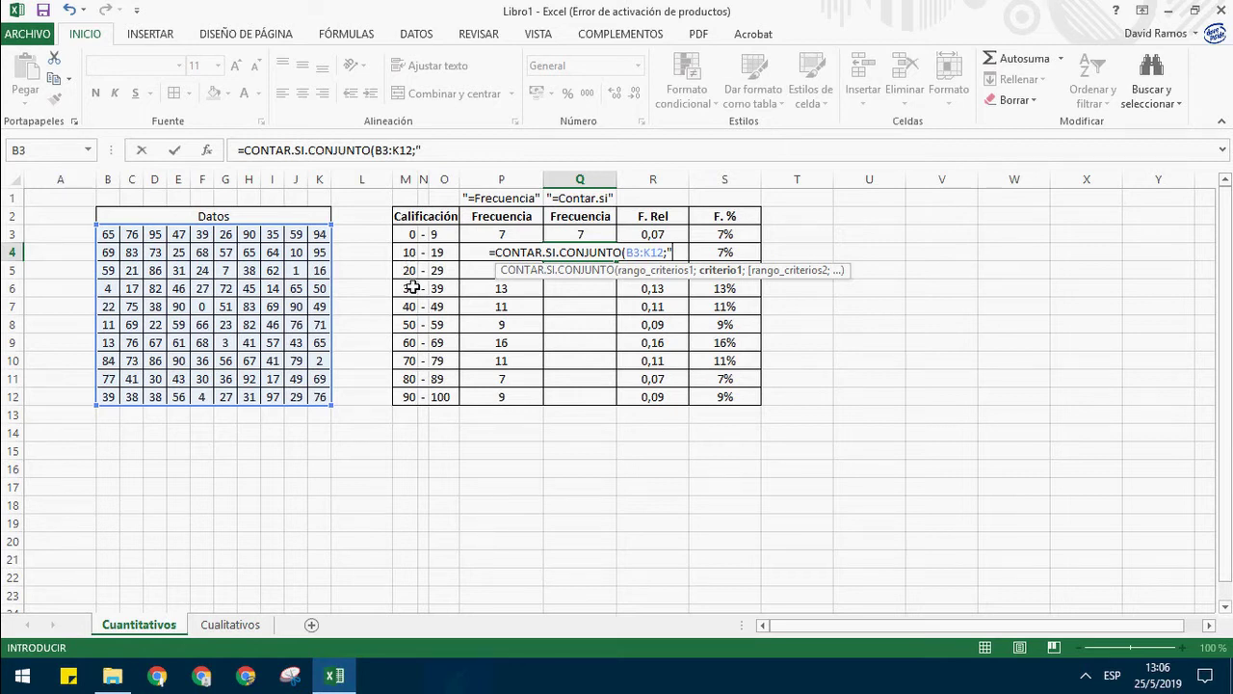
text(>=)
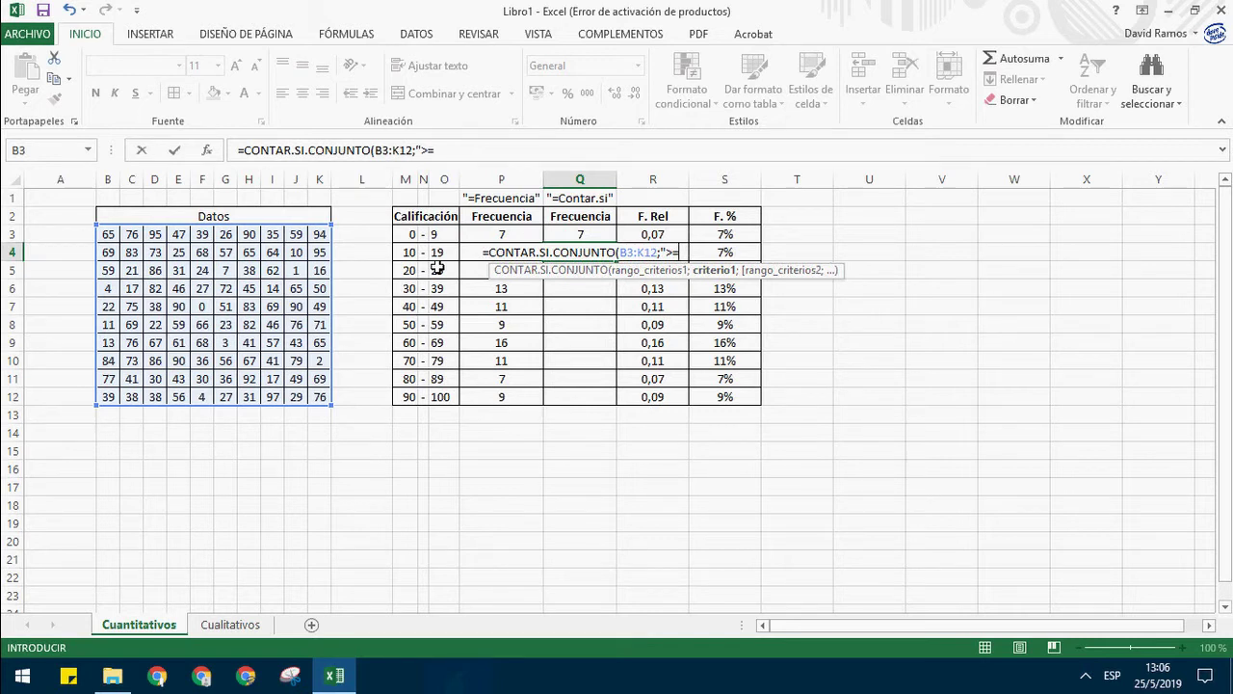
text(10)
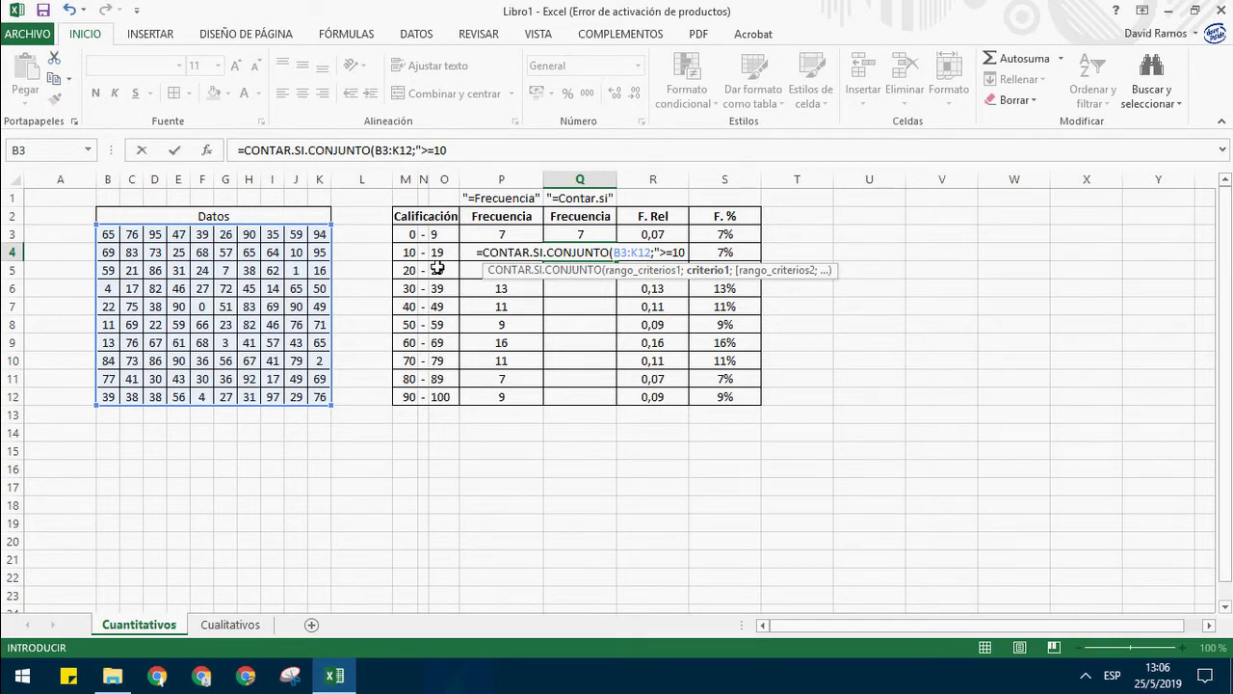
key(BackSpace)
key(BackSpace)
text(")
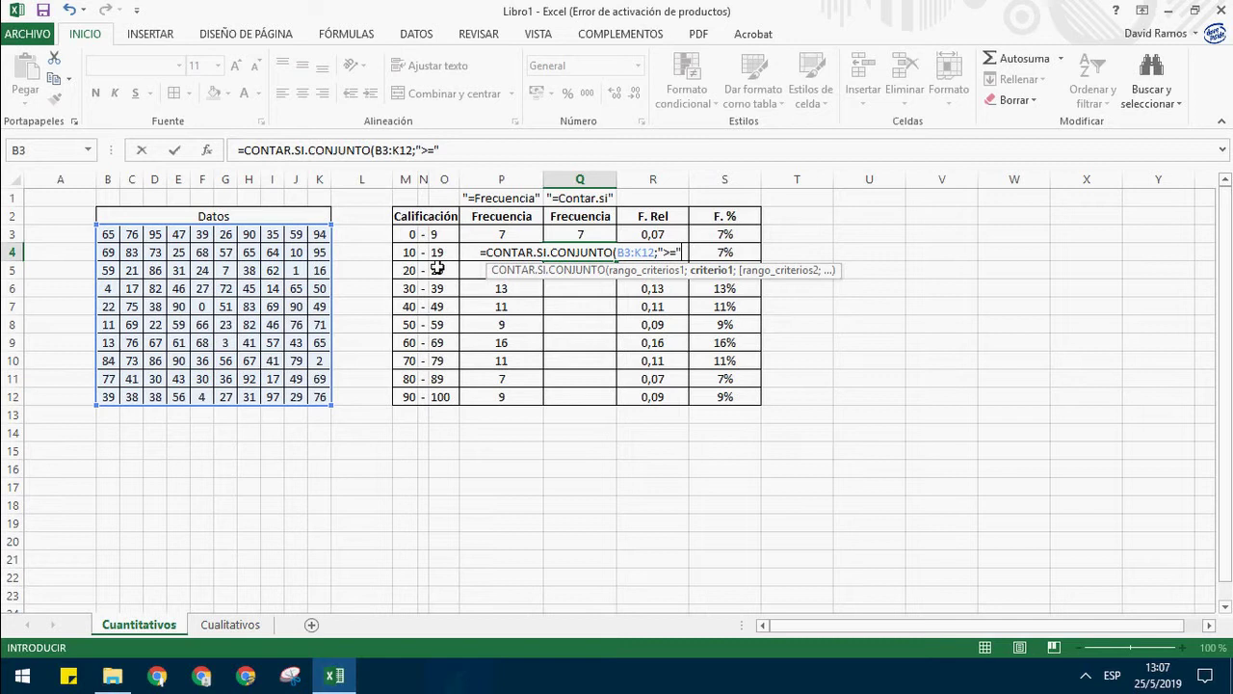
text(&)
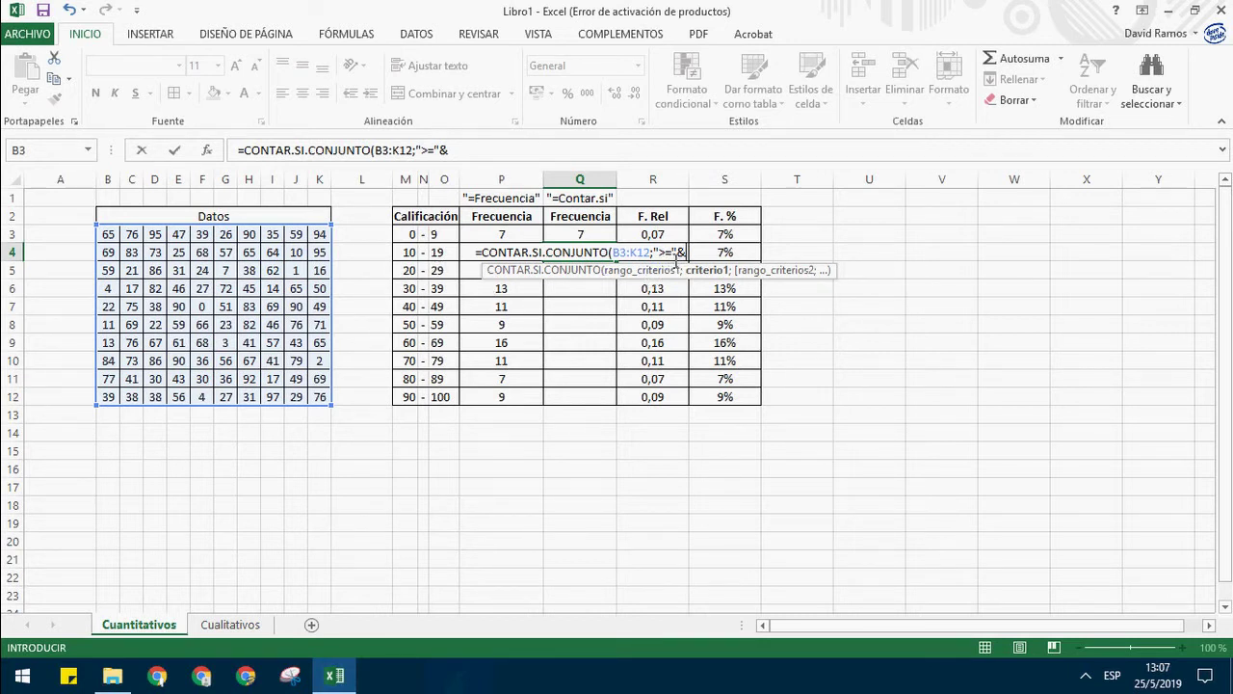
click(412, 253)
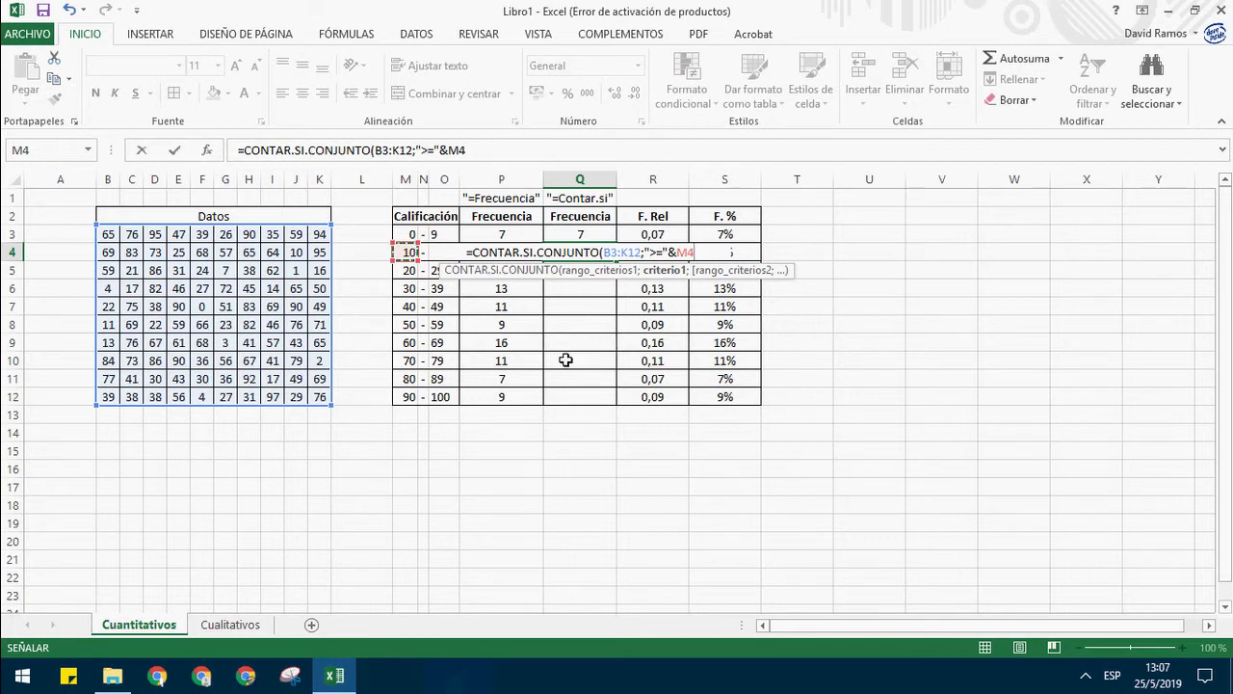
Step: Complete the Q4 formula with B3:K12 as the second criteria range and "<="&O7 as the second criterion
text(;)
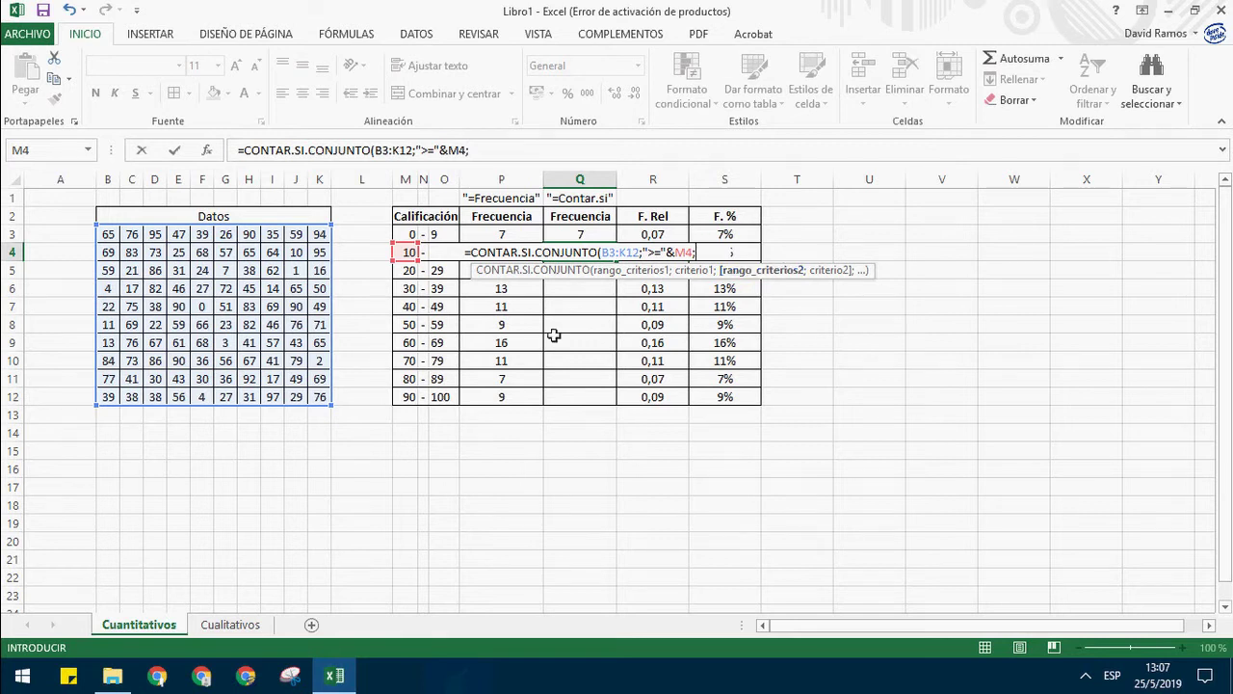
drag(111, 239, 340, 415)
click(339, 399)
drag(113, 238, 335, 394)
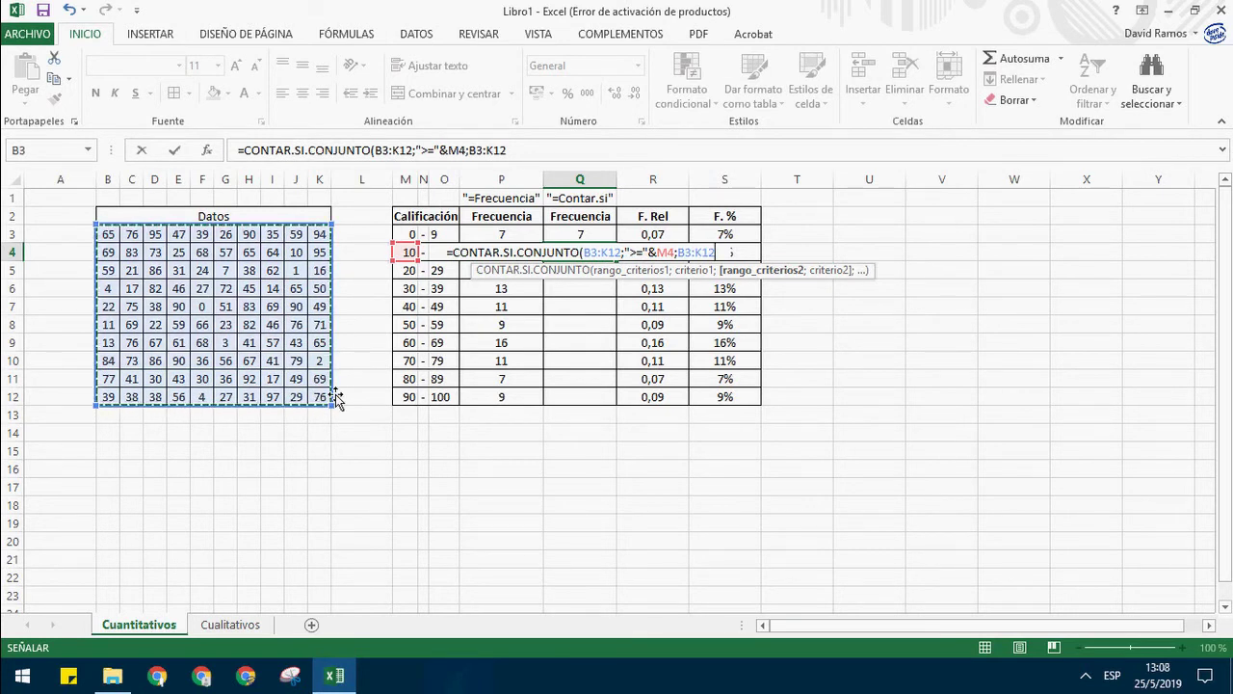
text(;)
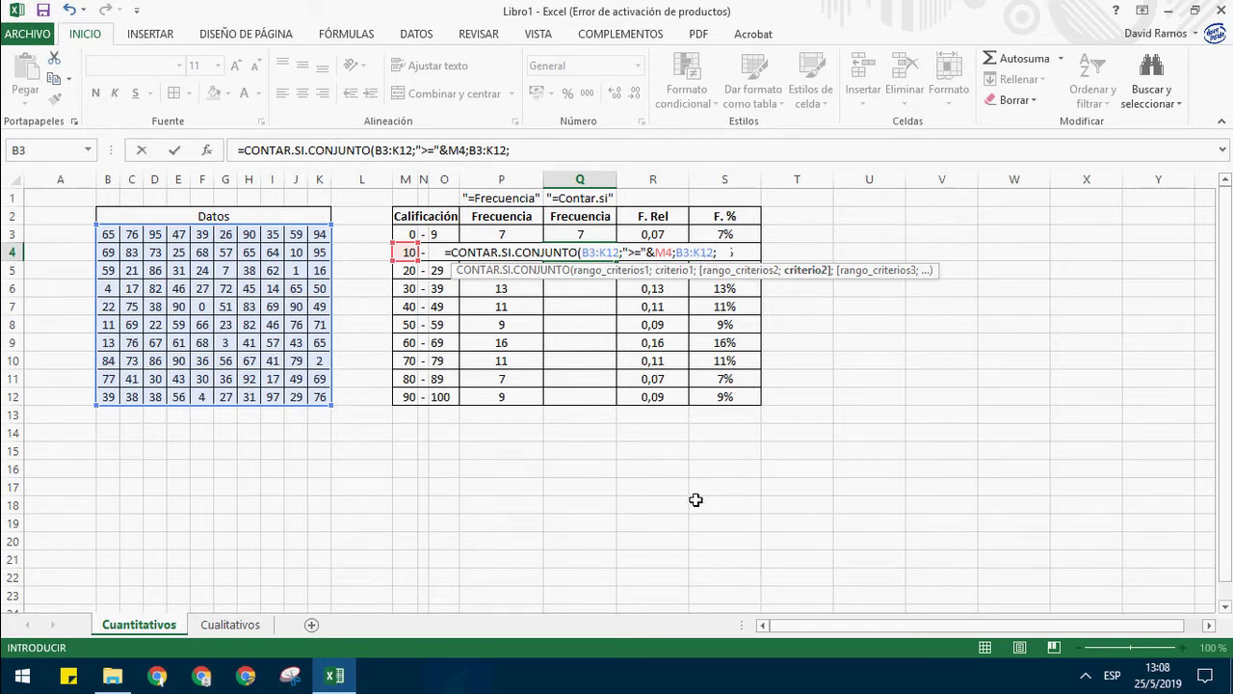
text(")
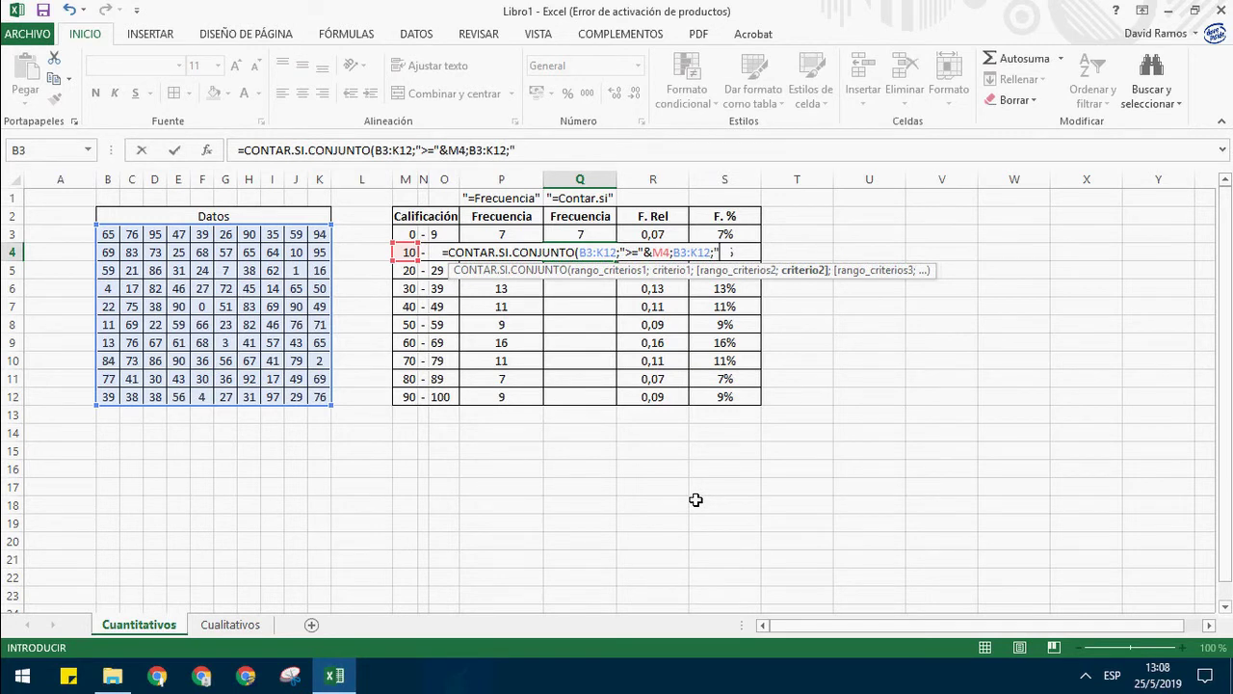
text(<=)
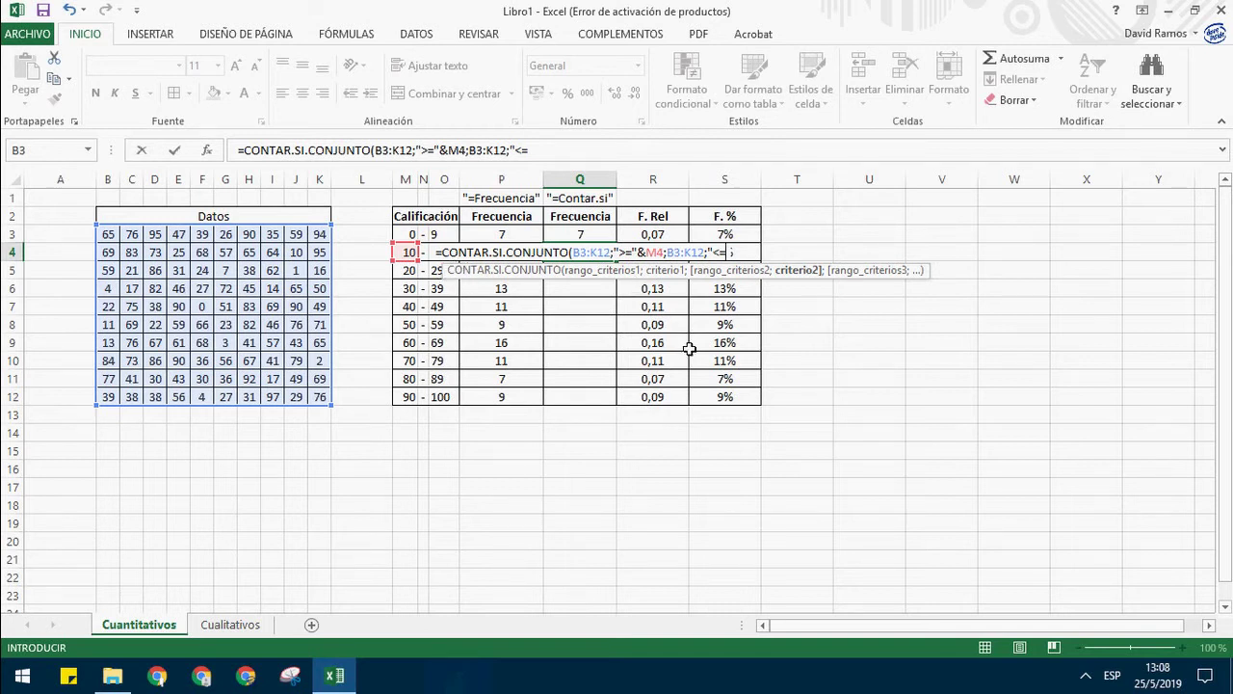
text(")
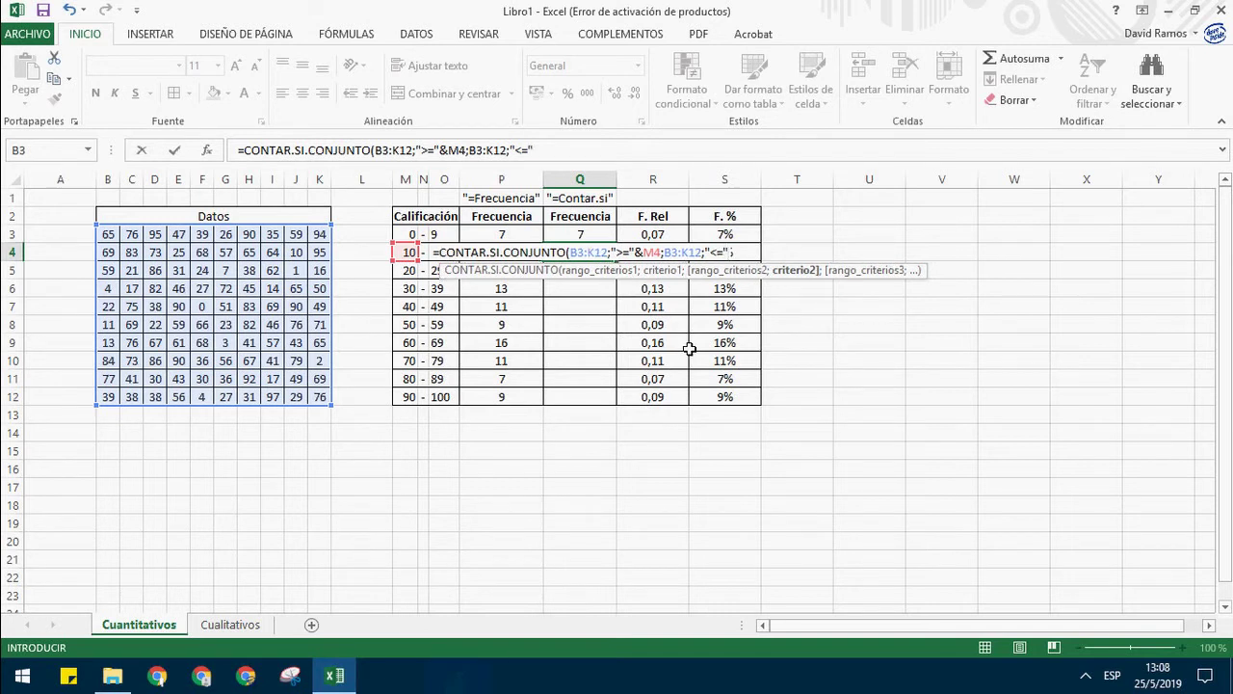
text(&)
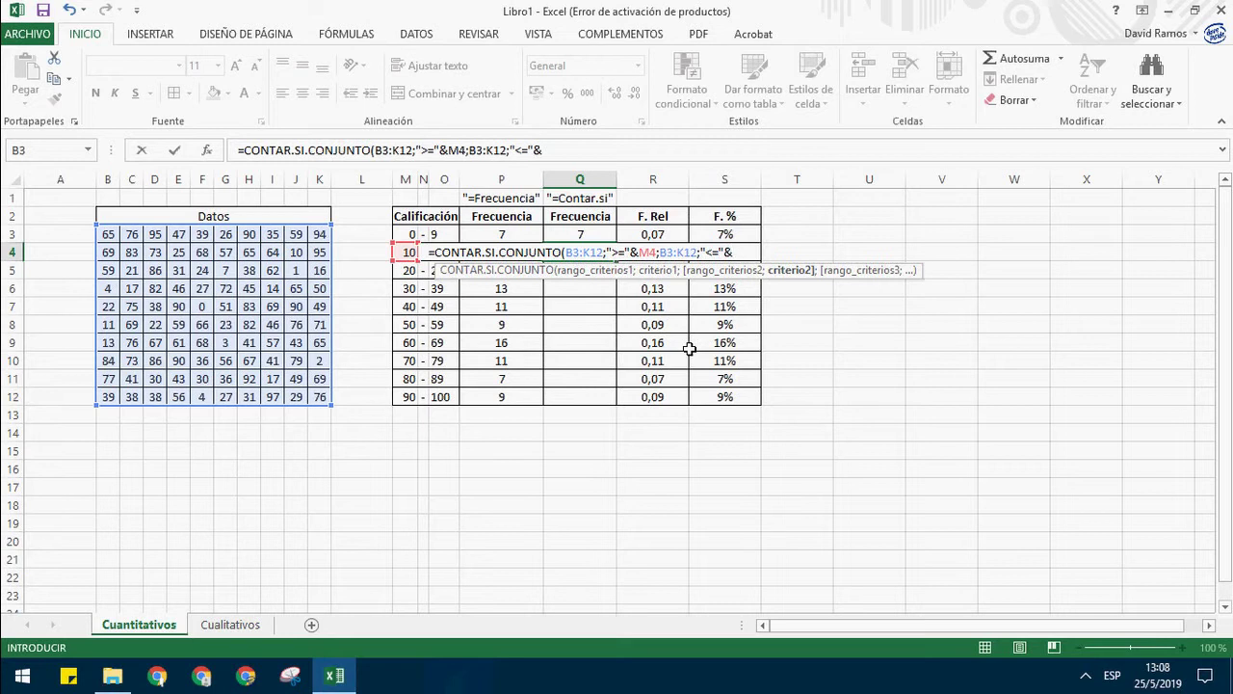
click(442, 306)
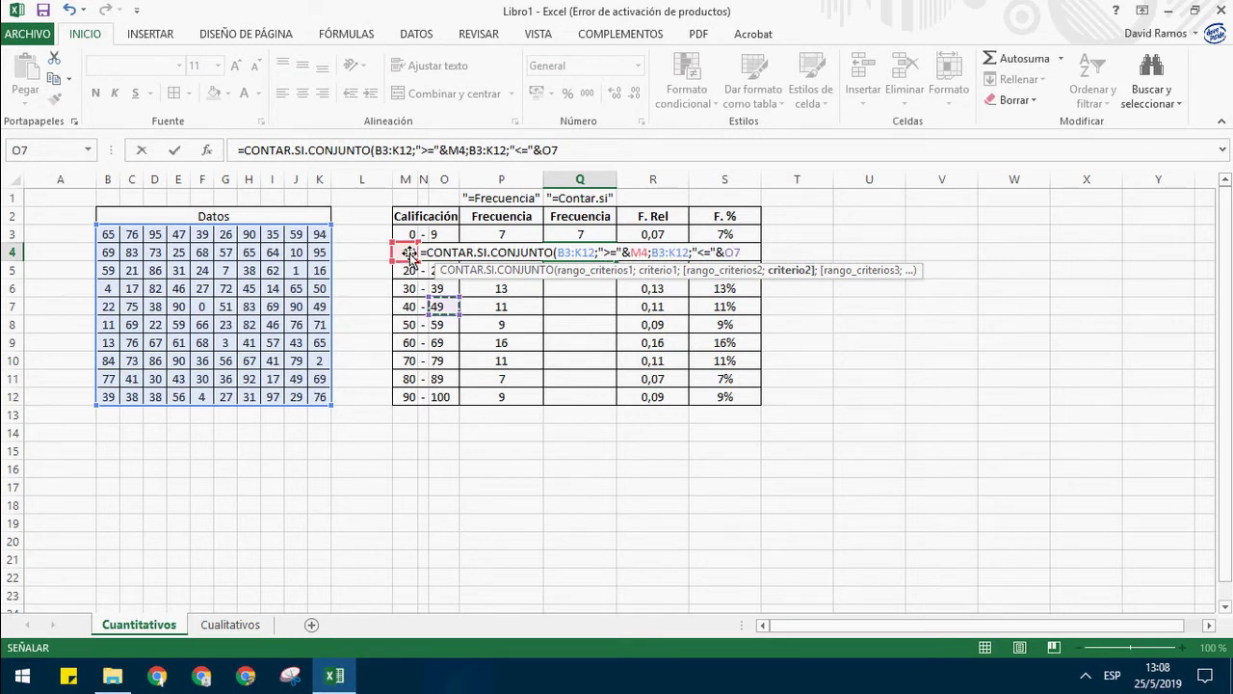
key(Return)
Step: Correct the second criterion of the Q4 formula to reference O4, the upper limit of its interval
click(410, 252)
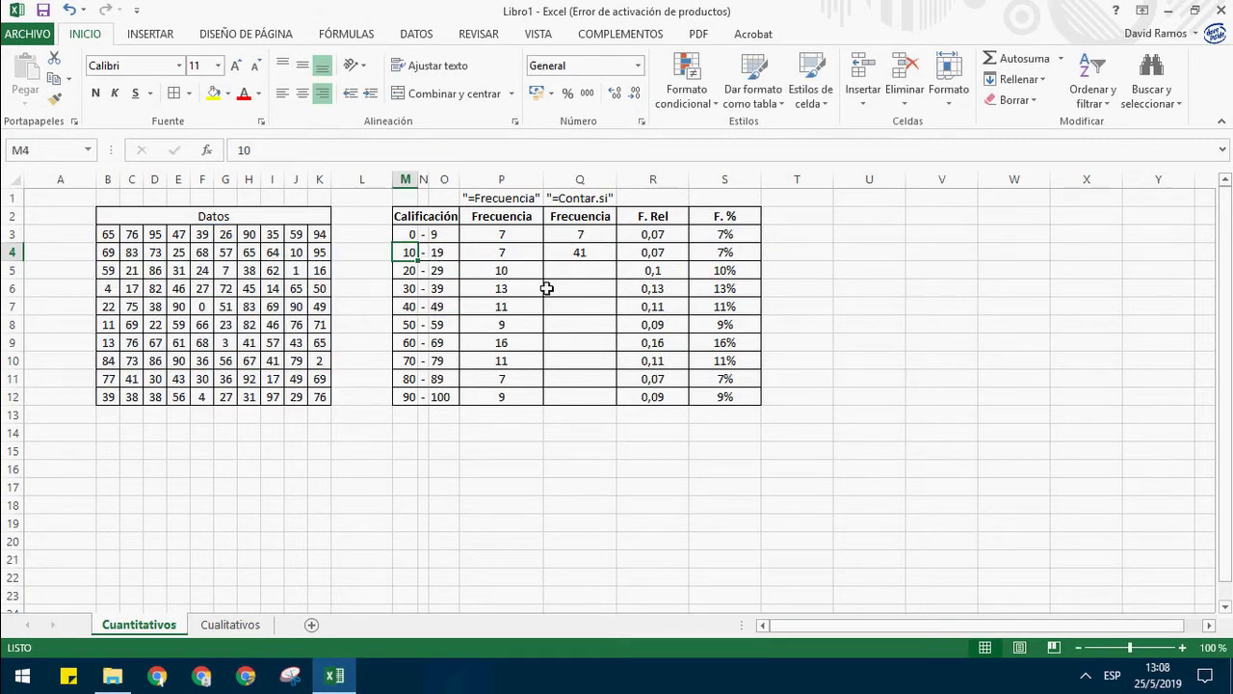
click(586, 255)
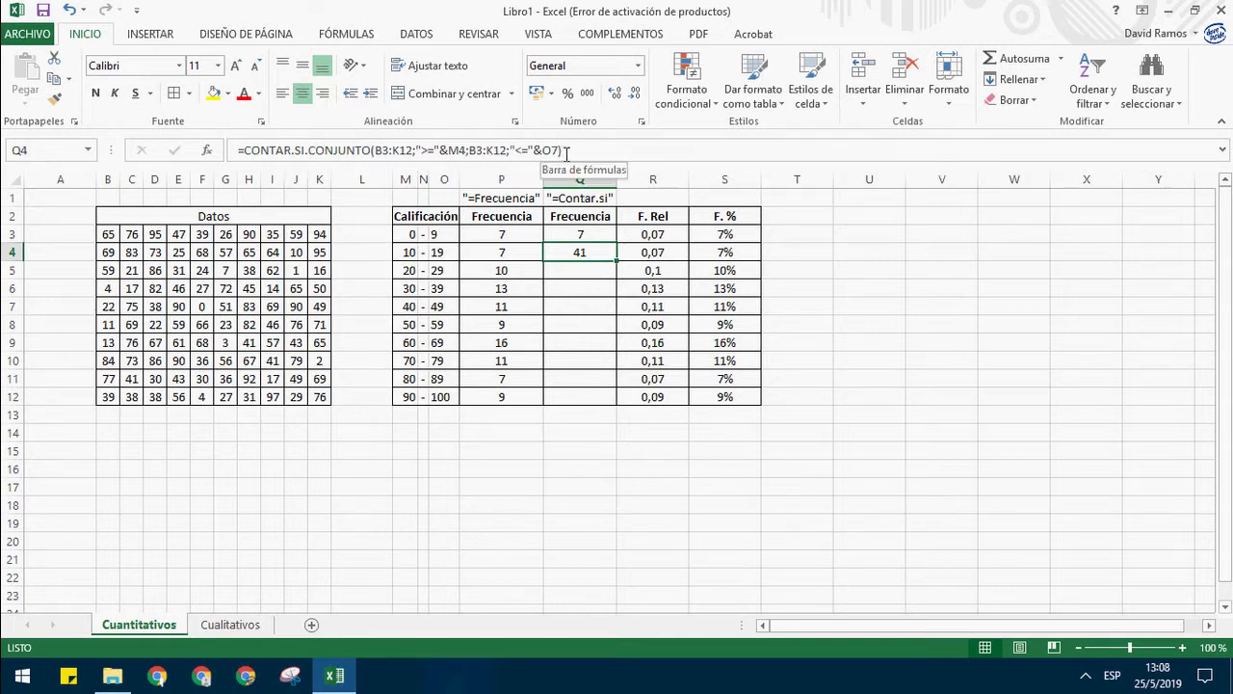
click(566, 151)
key(BackSpace)
key(BackSpace)
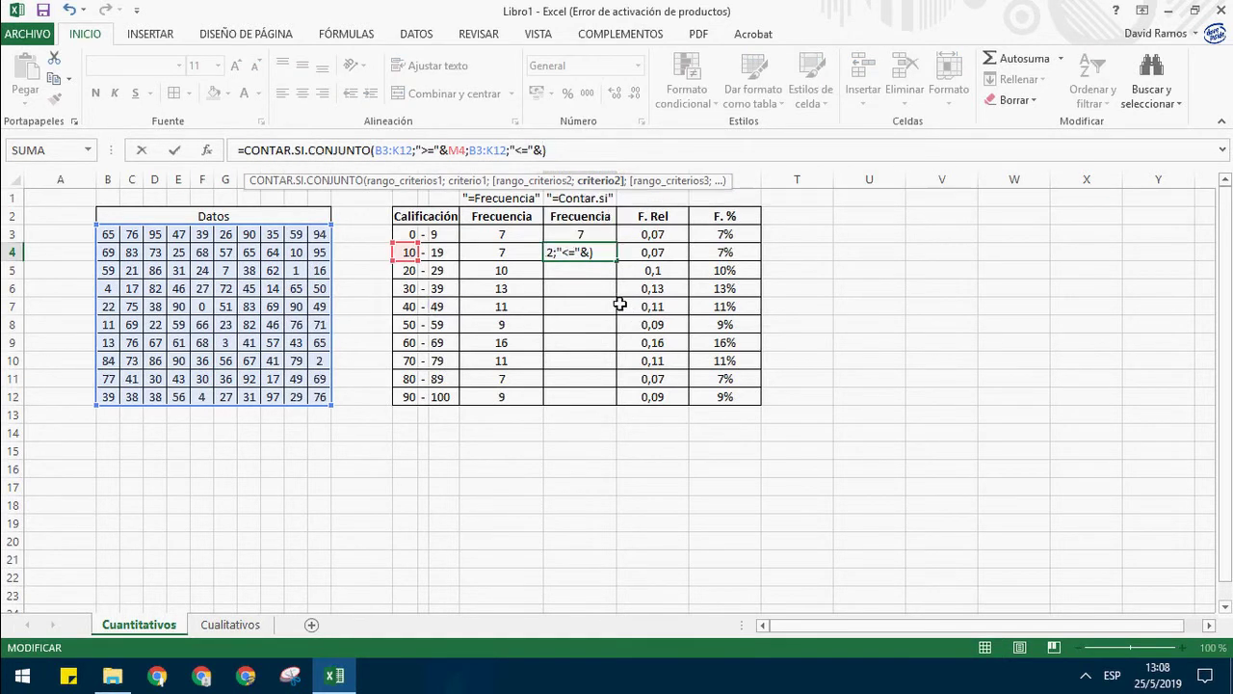
click(445, 254)
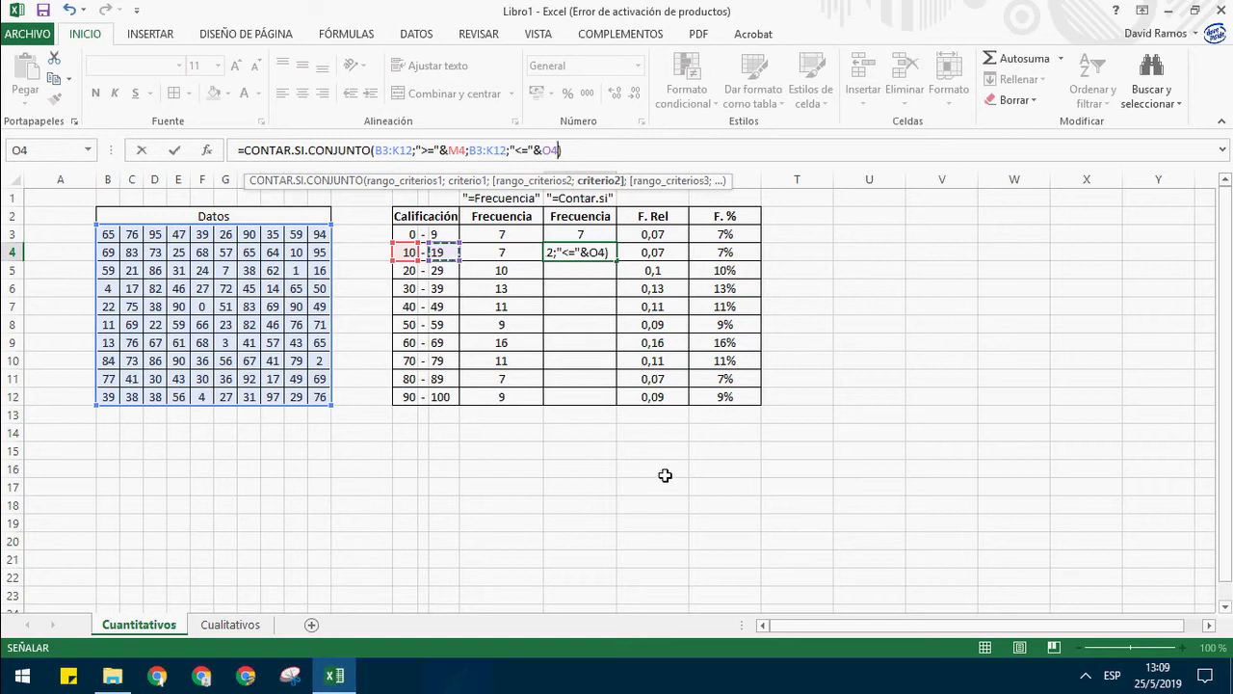
key(Return)
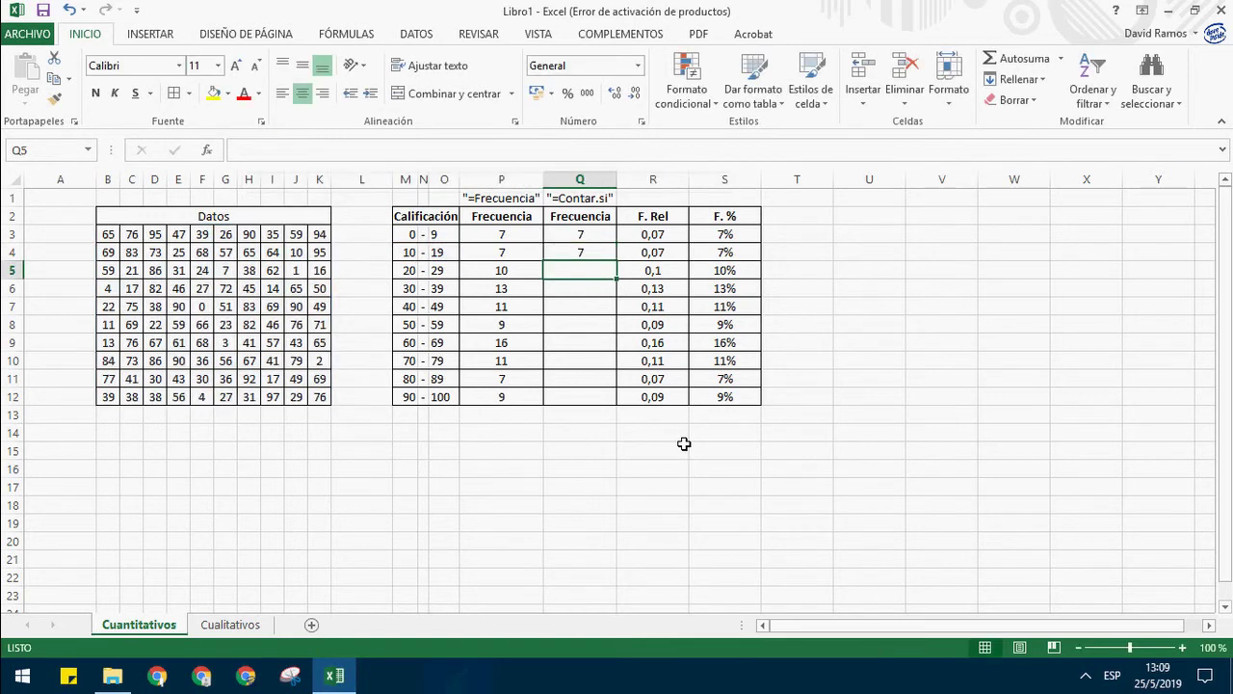
Step: Try to fill the CONTAR.SI.CONJUNTO formula from Q4 down through Q12
click(613, 254)
click(513, 256)
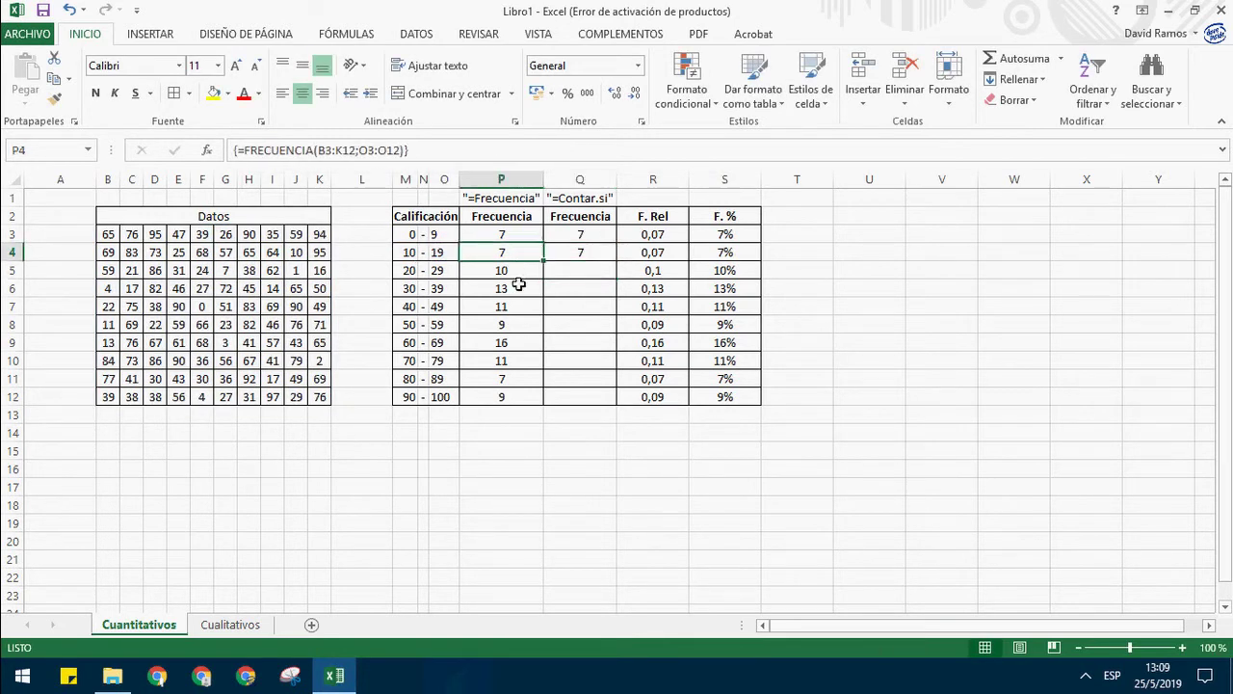
click(593, 258)
drag(622, 270, 614, 410)
click(605, 542)
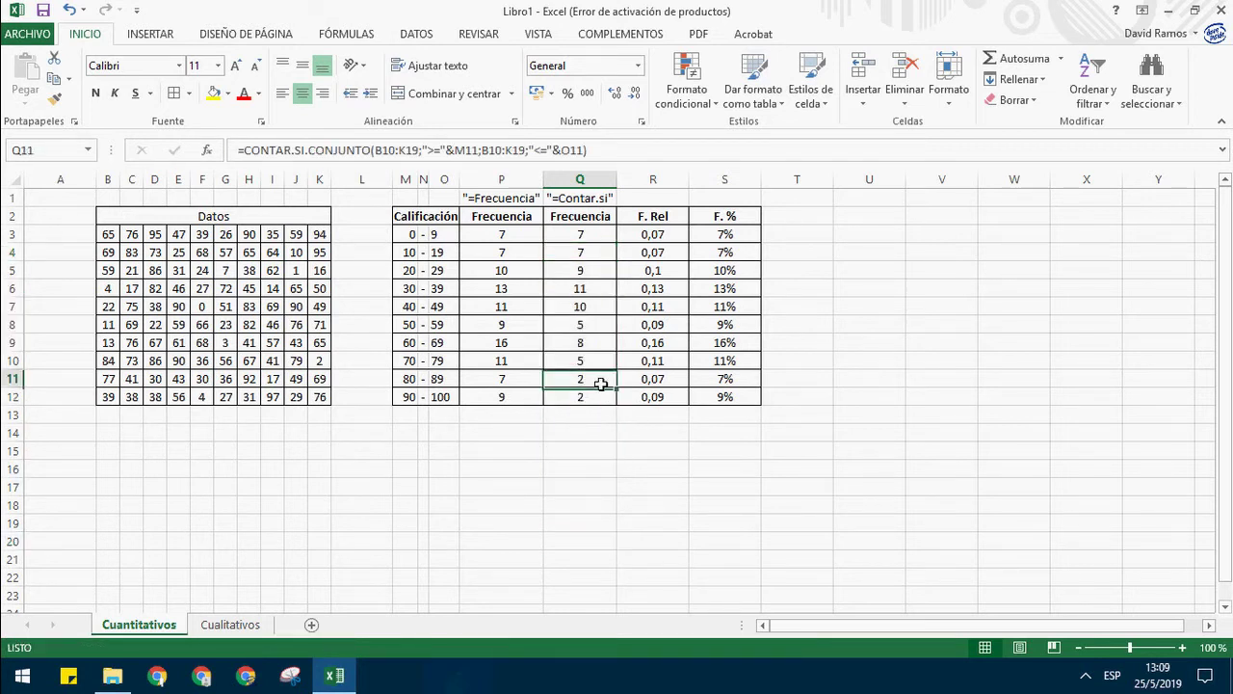
Step: Inspect the ranges referenced by the Q11 formula, and clear the filled formulas in Q5:Q12
double_click(600, 384)
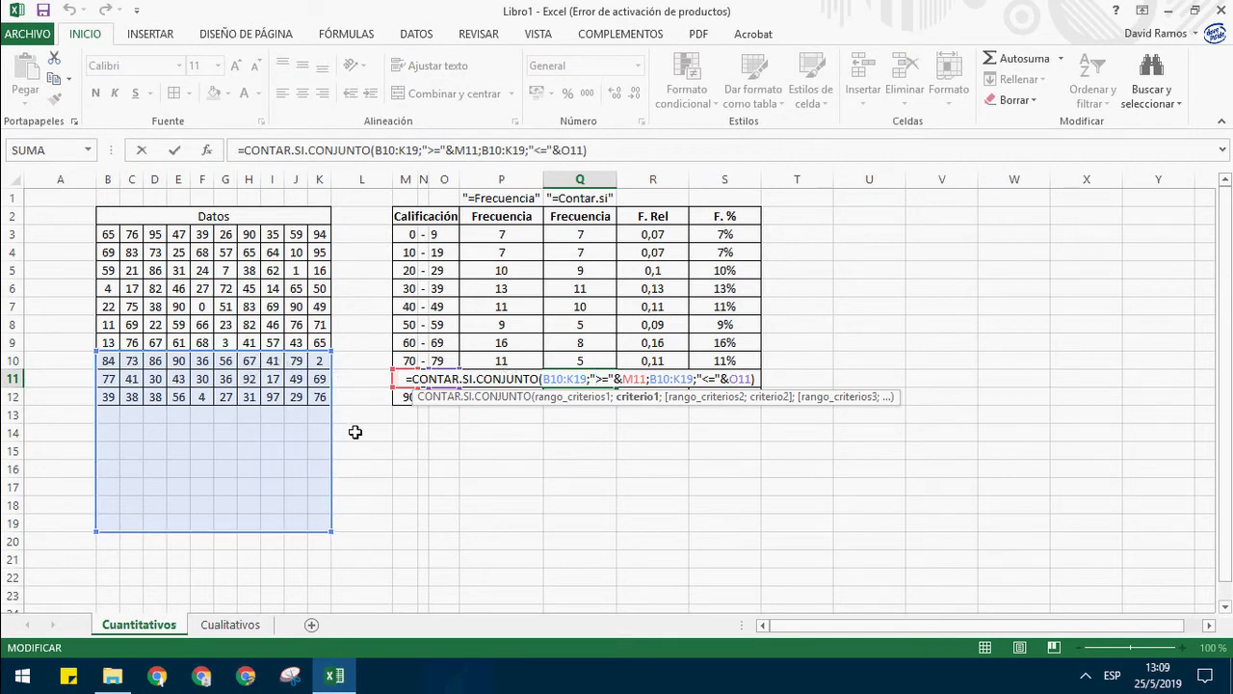
key(Escape)
drag(582, 273, 596, 397)
key(Delete)
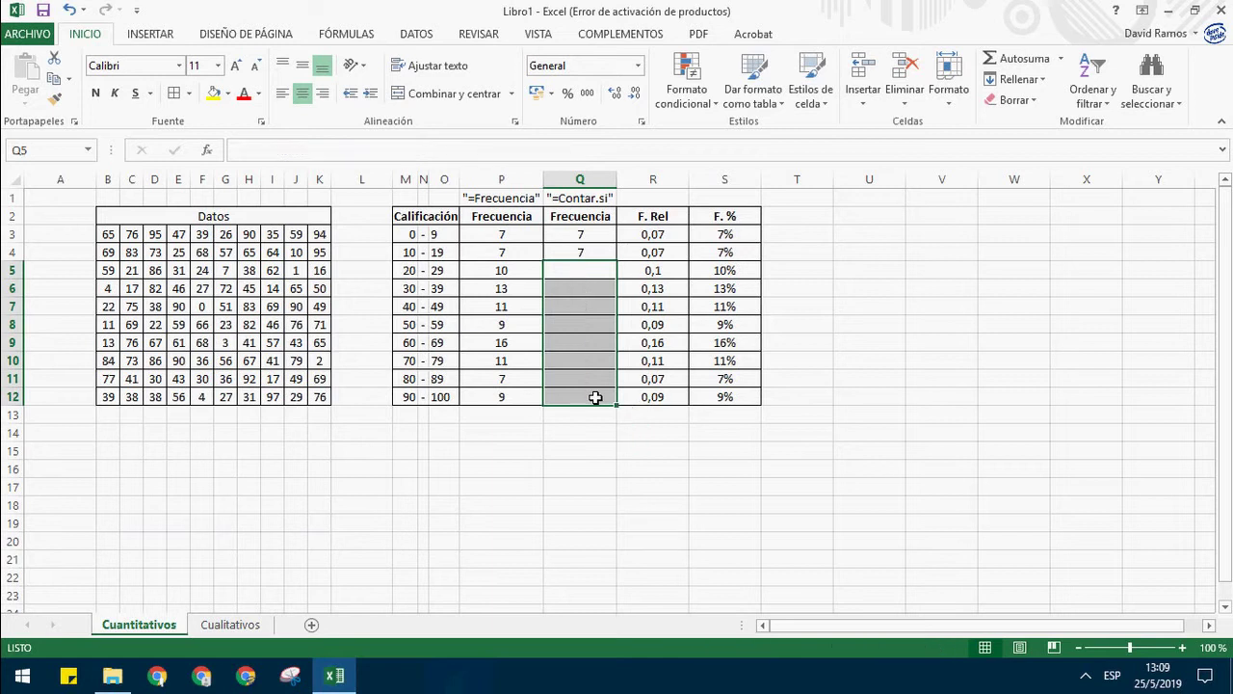
Step: Make the first criteria range of the CONTAR.SI.CONJUNTO formula in Q4 absolute, as $B$3:$K$12
click(582, 257)
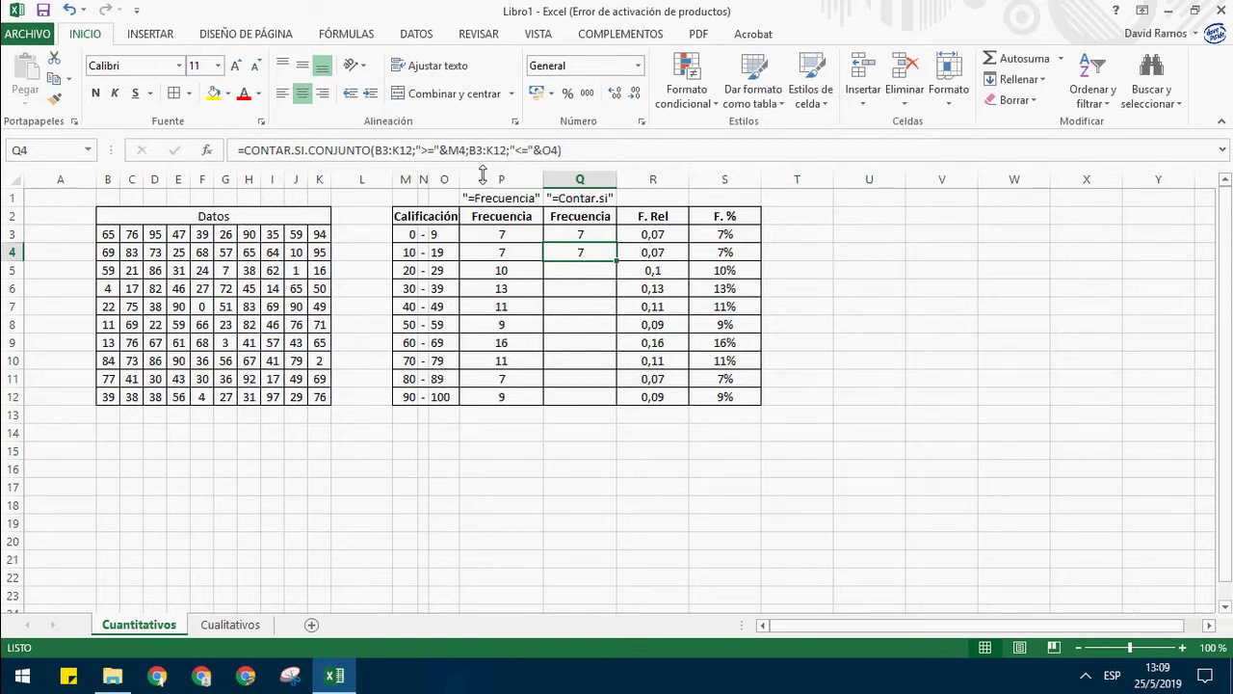
click(643, 162)
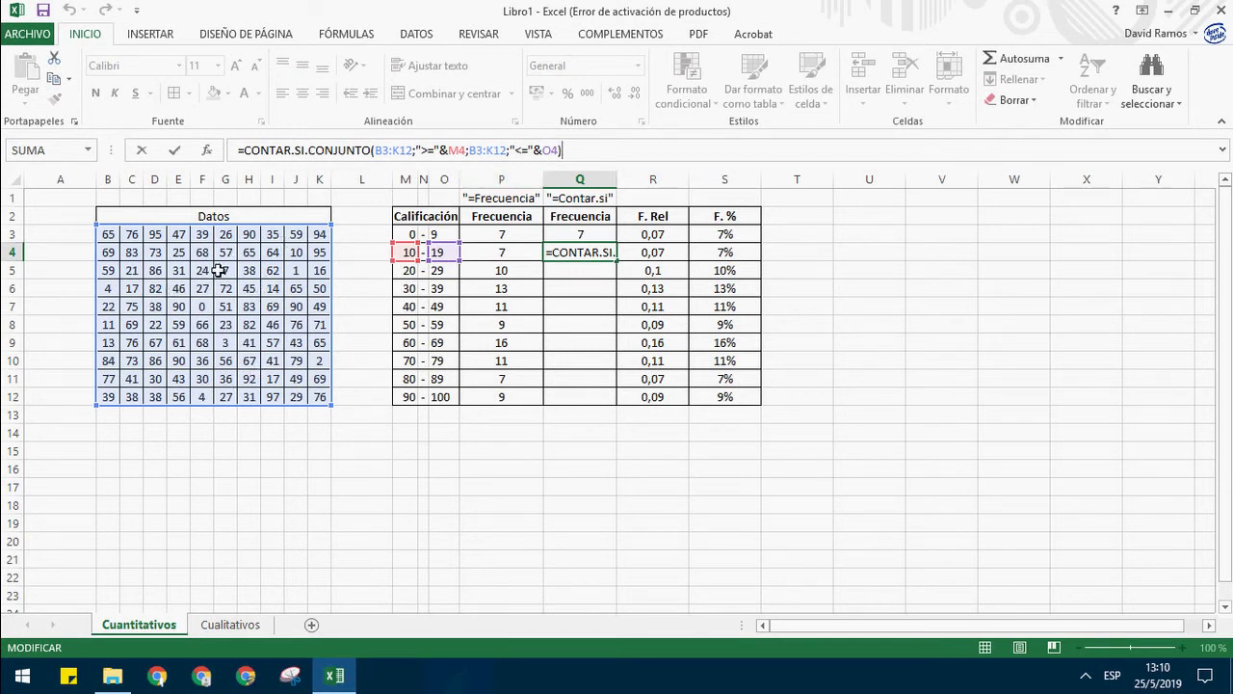
click(374, 150)
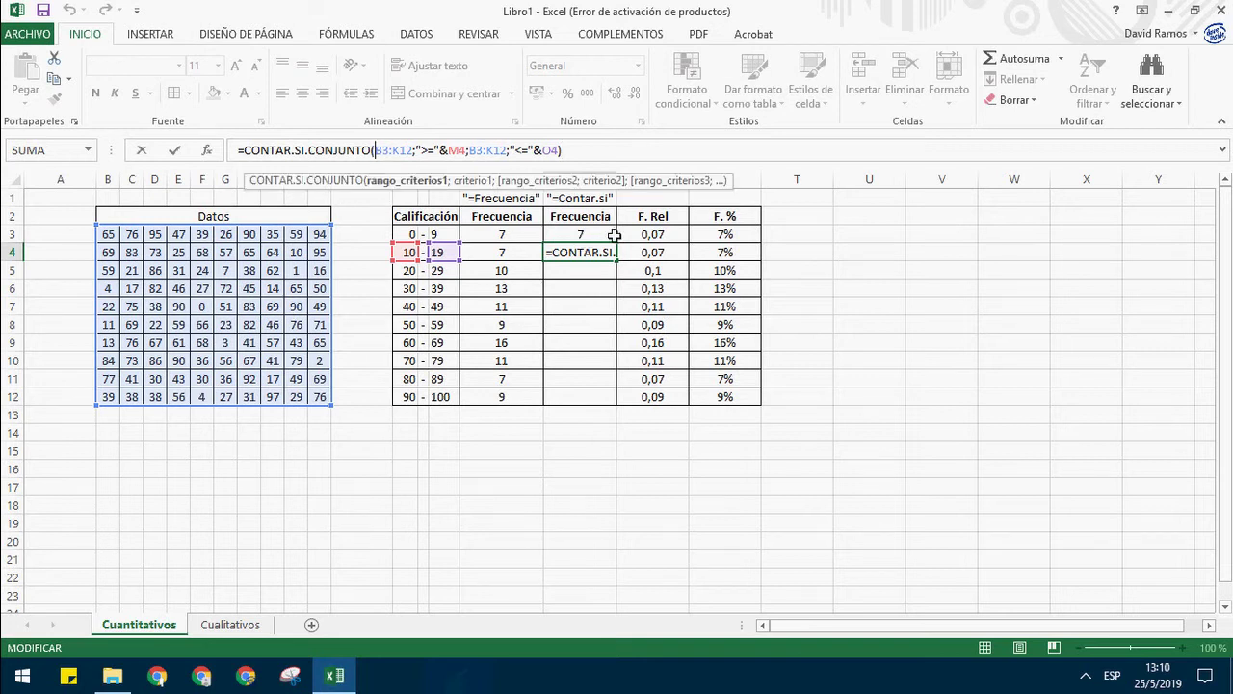
text($)
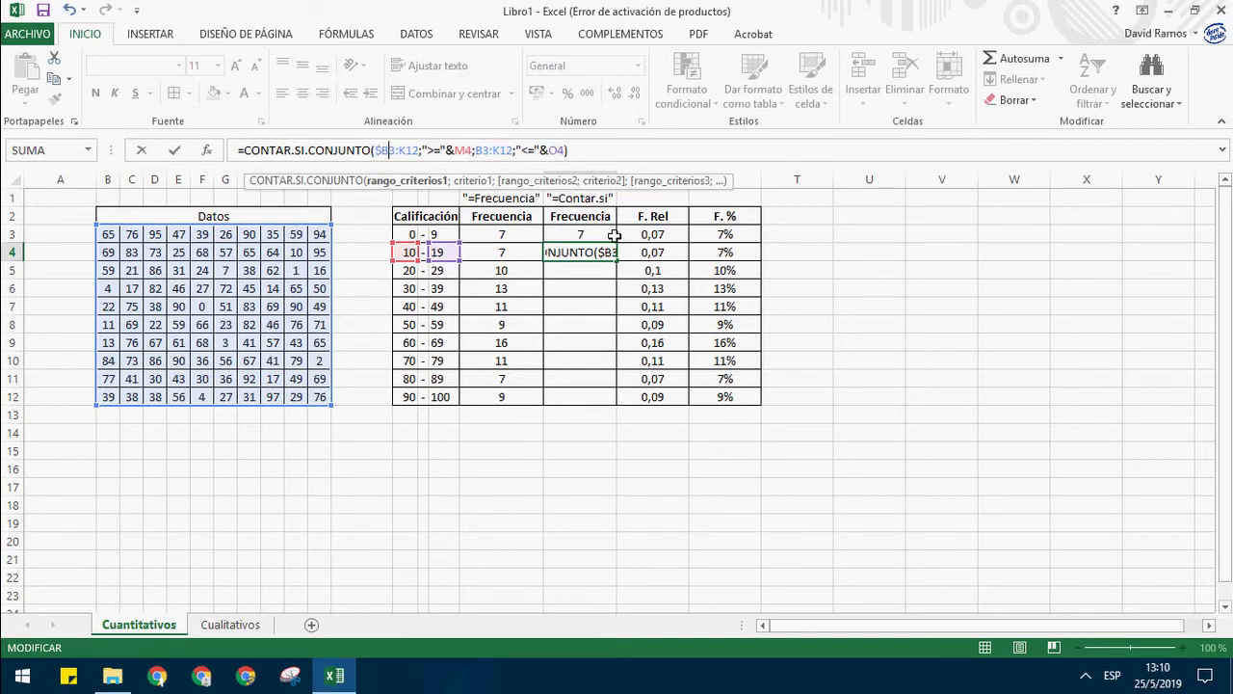
key(Right)
text($B$)
key(Right)
text($)
key(Right)
key(Right)
key(Right)
key(Right)
key(Right)
key(Right)
key(Right)
key(Right)
key(Right)
key(Right)
key(Right)
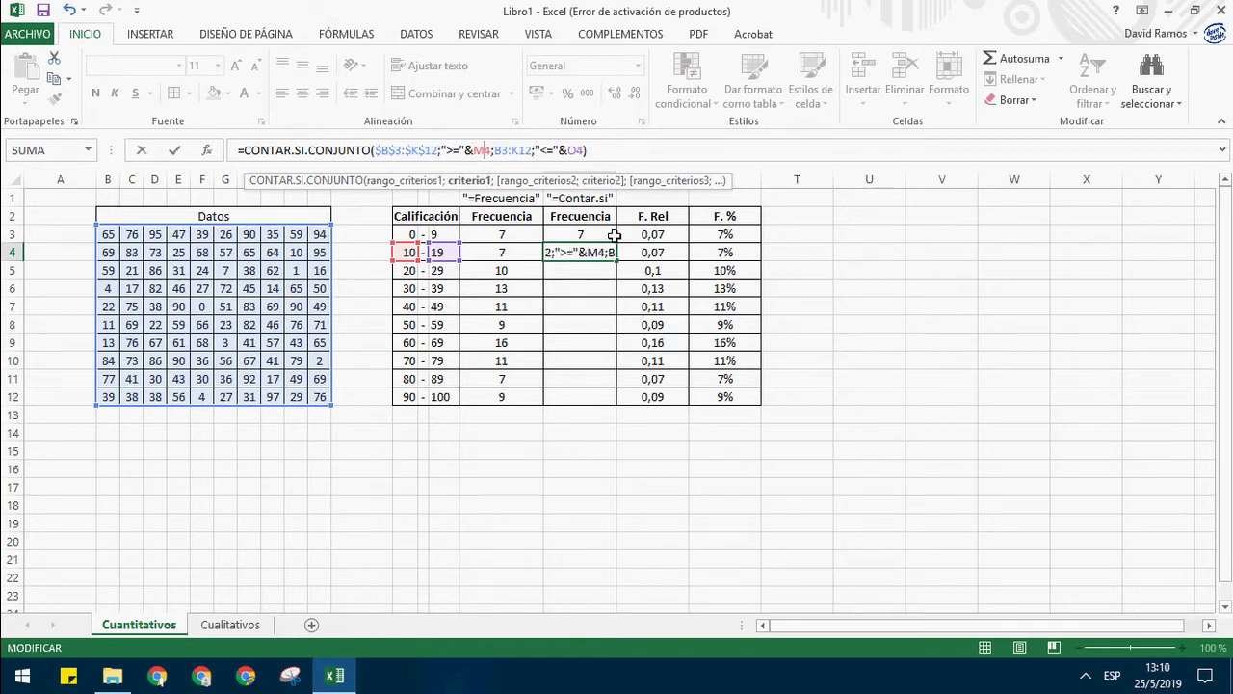
Step: Make the second criteria range of the Q4 formula absolute, as $B$3:$K$12, and enter the formula
text($)
key(Right)
text($)
key(Right)
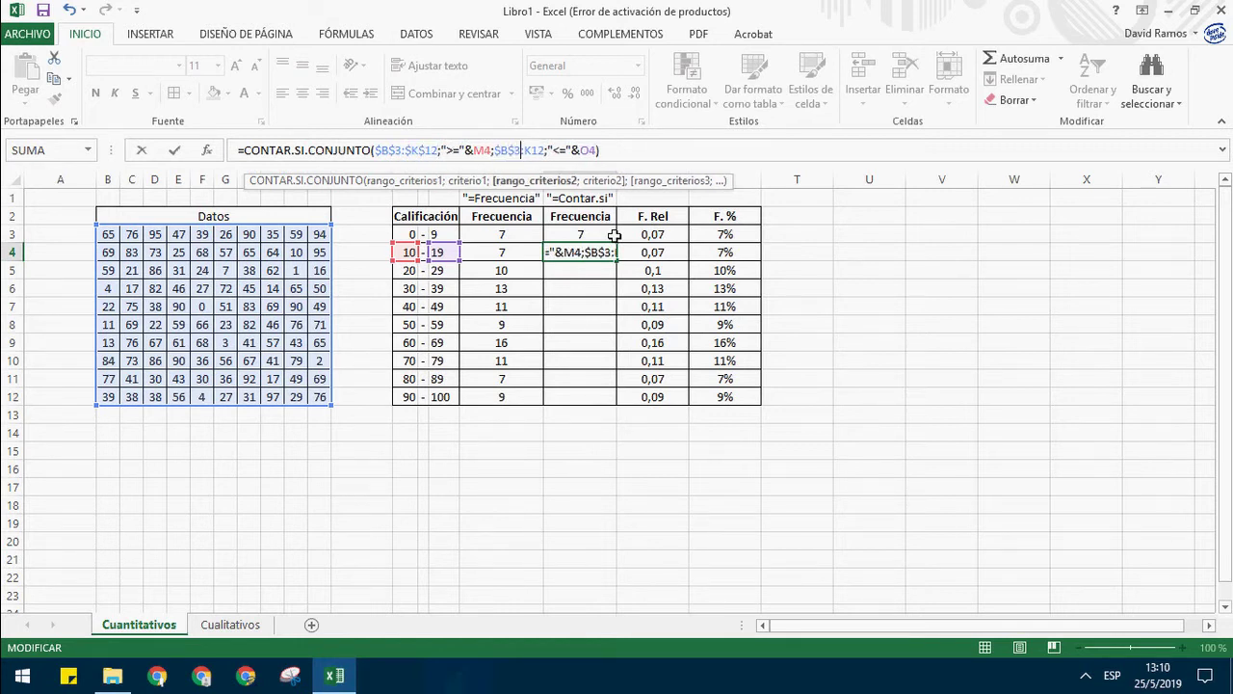
text($B)
text($K$)
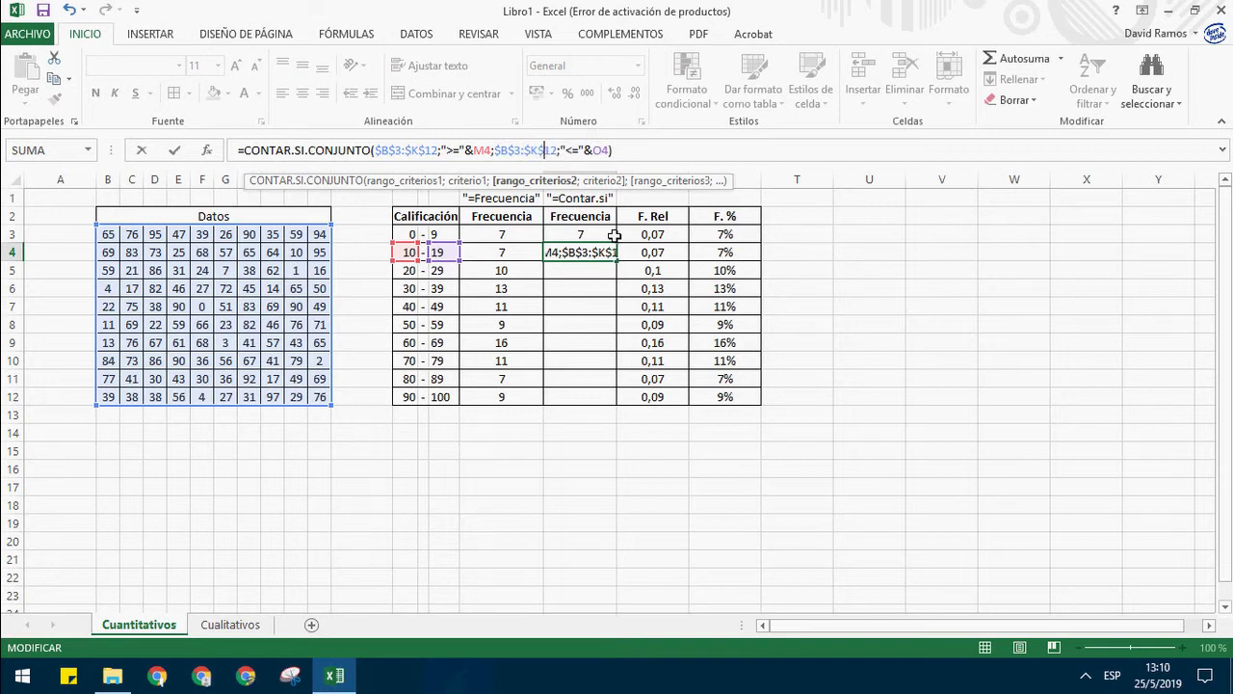
key(Return)
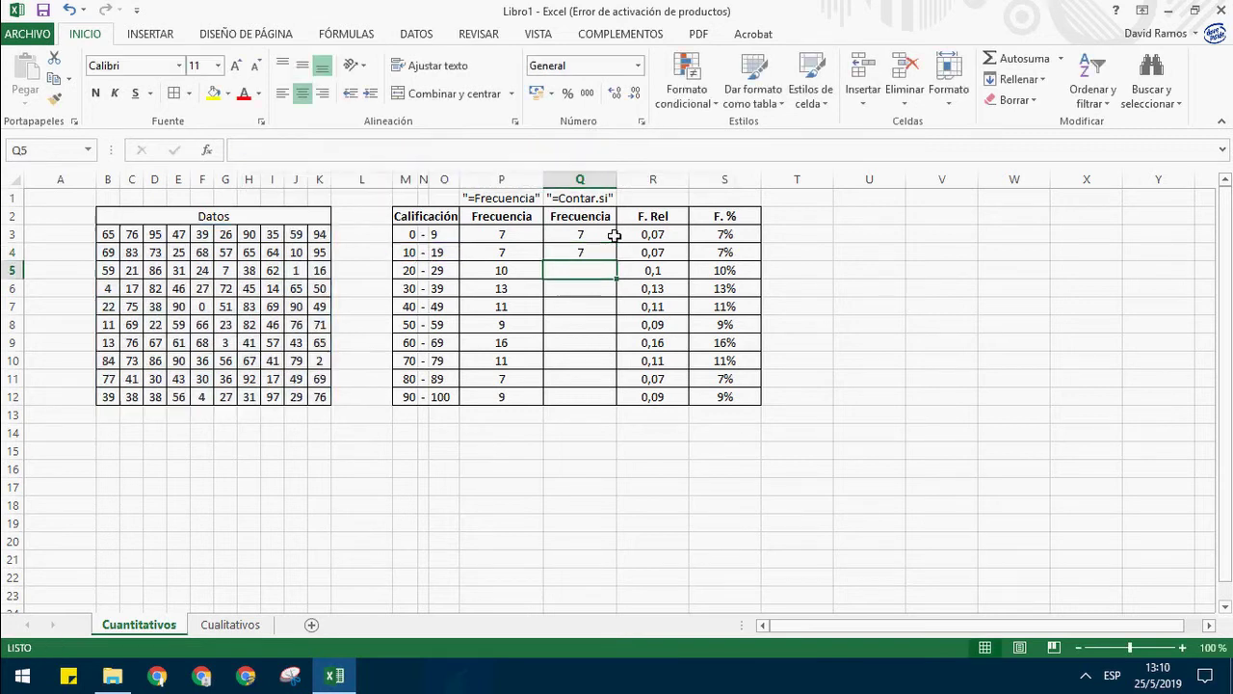
Step: Fill the CONTAR.SI.CONJUNTO formula from Q4 down through Q12 and check the ranges referenced in Q10
click(601, 255)
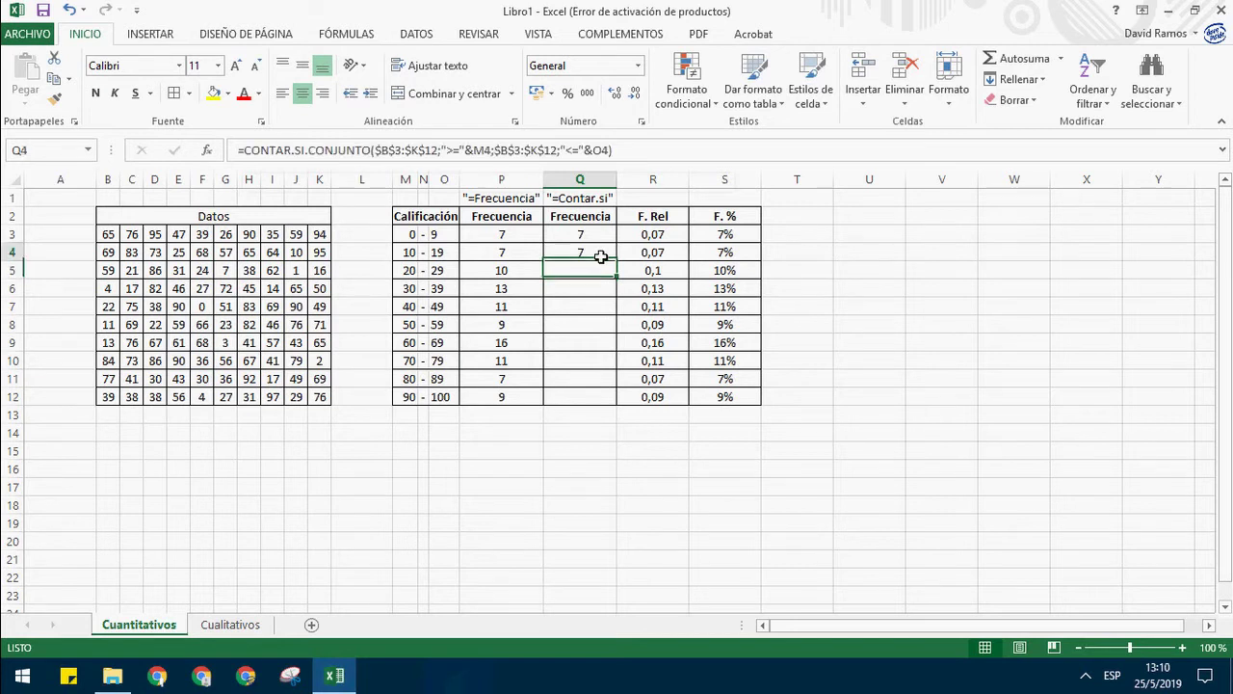
drag(616, 261, 622, 418)
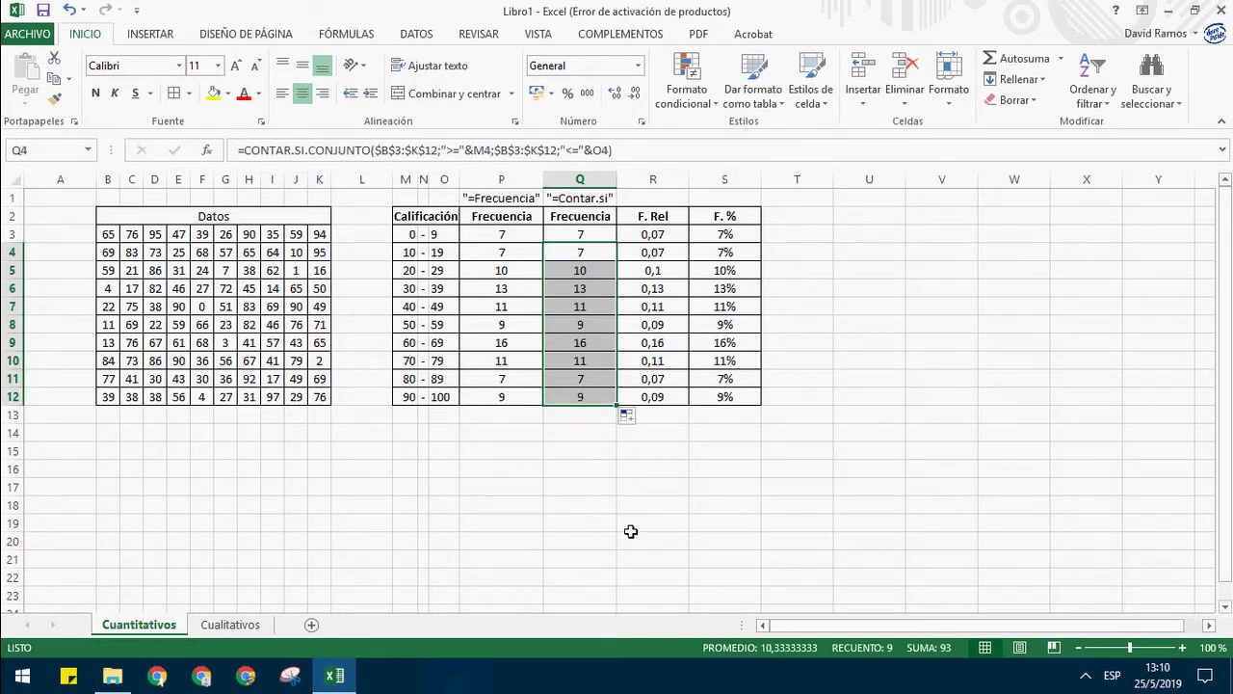
click(593, 364)
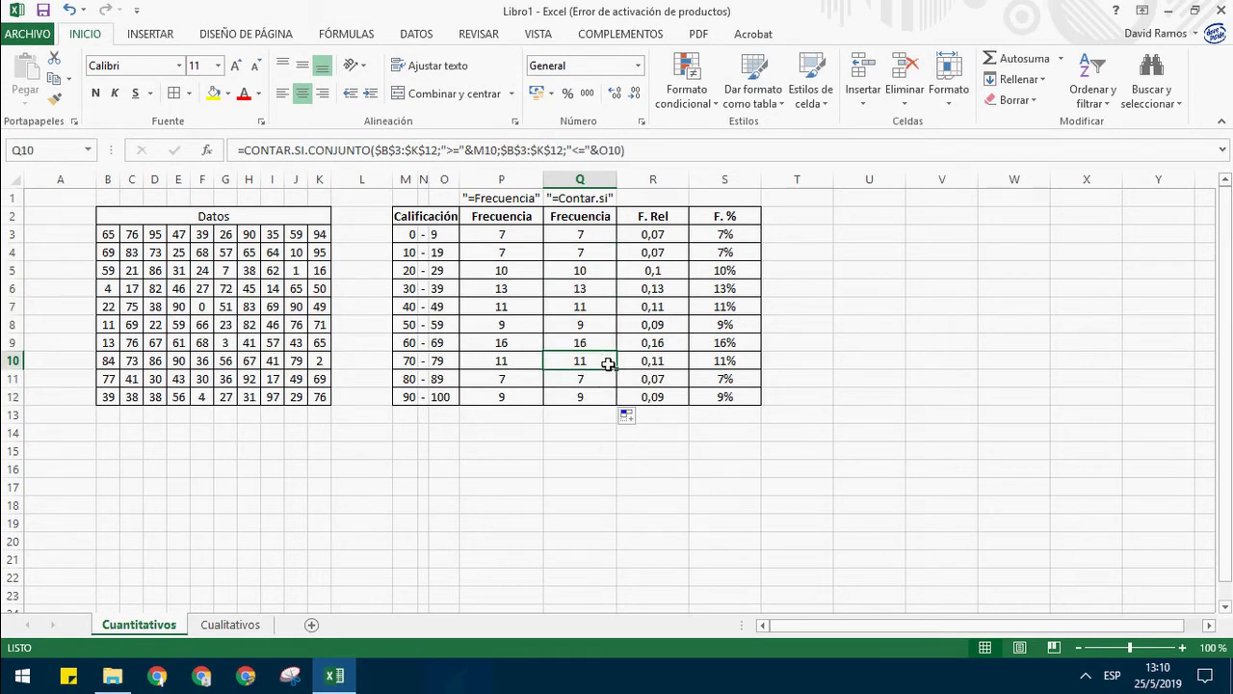
double_click(610, 361)
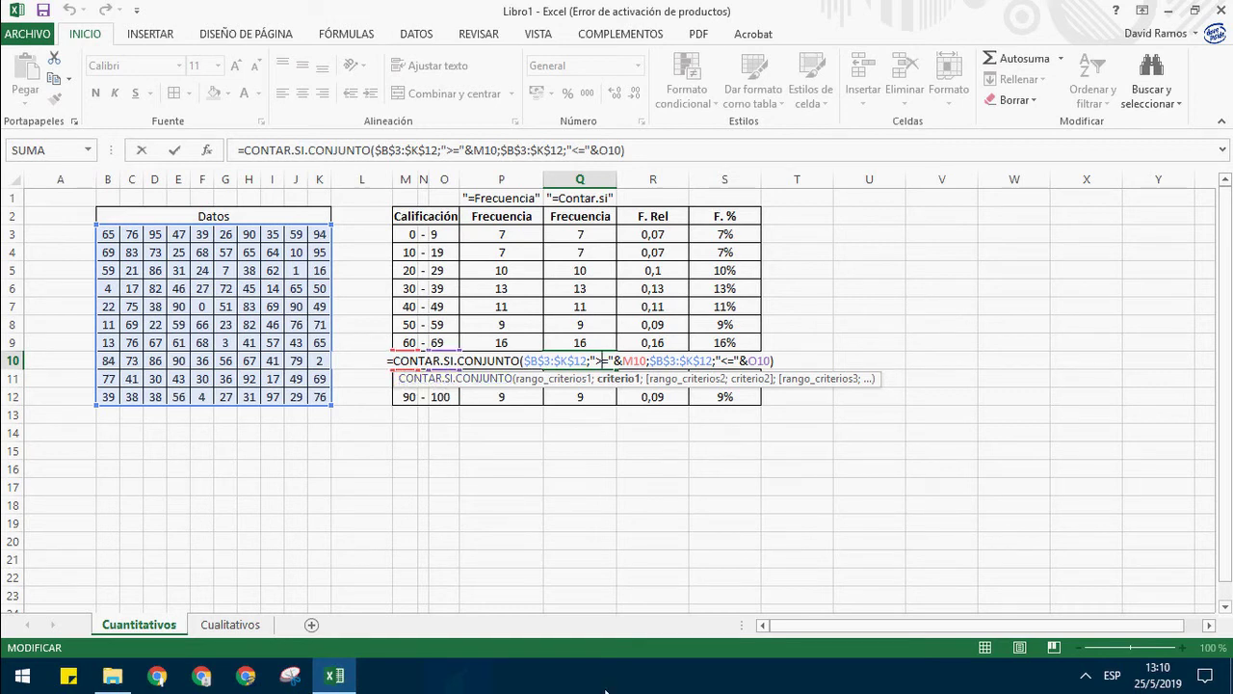
key(Return)
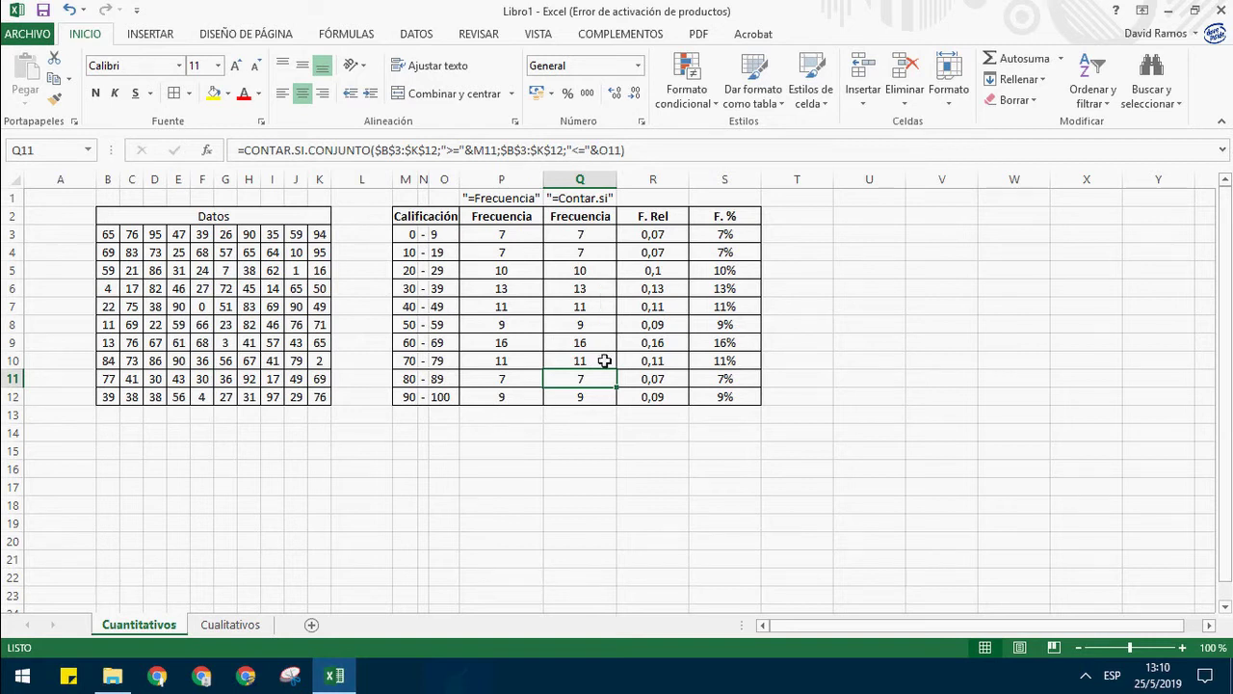
Step: Review both frequency columns against the grade intervals, and examine the formulas in the F. Rel and F. % columns
click(495, 200)
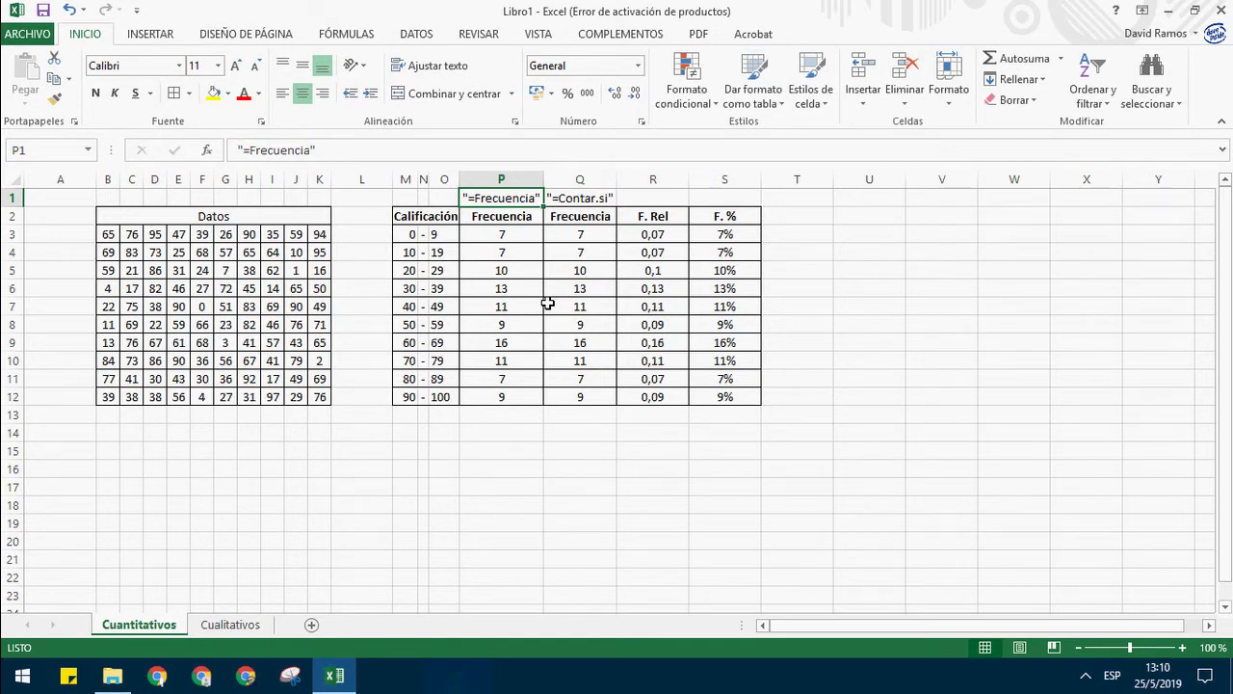
click(594, 309)
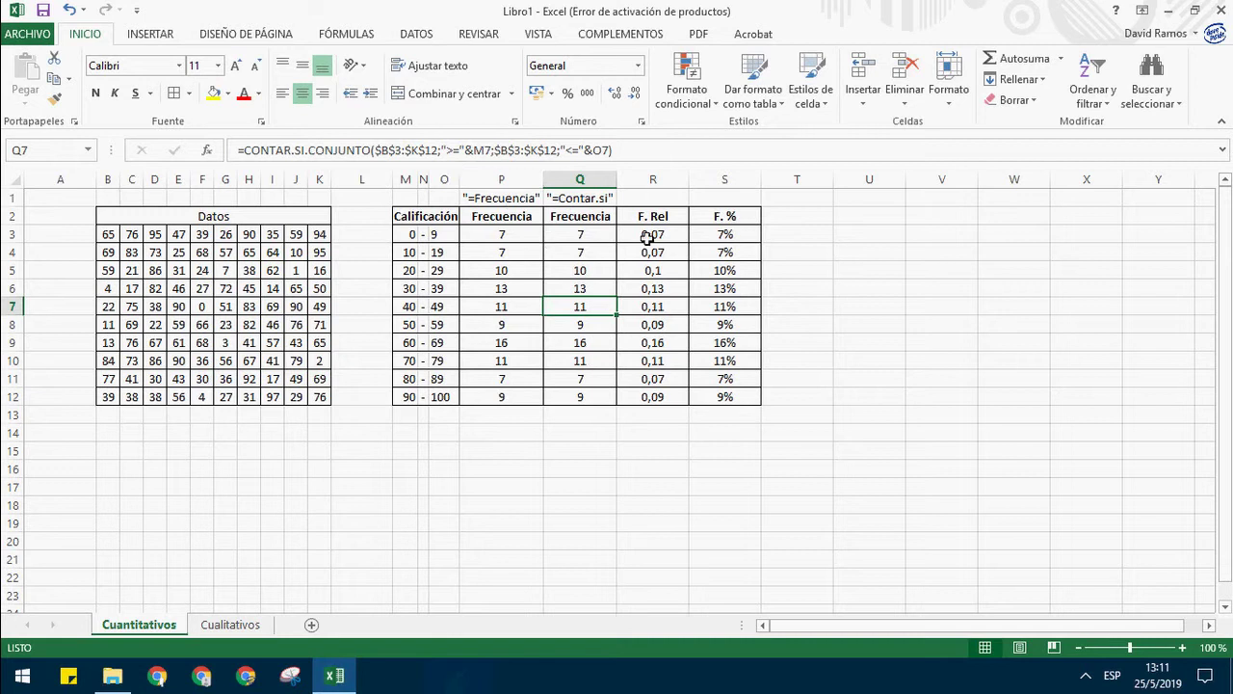
click(562, 255)
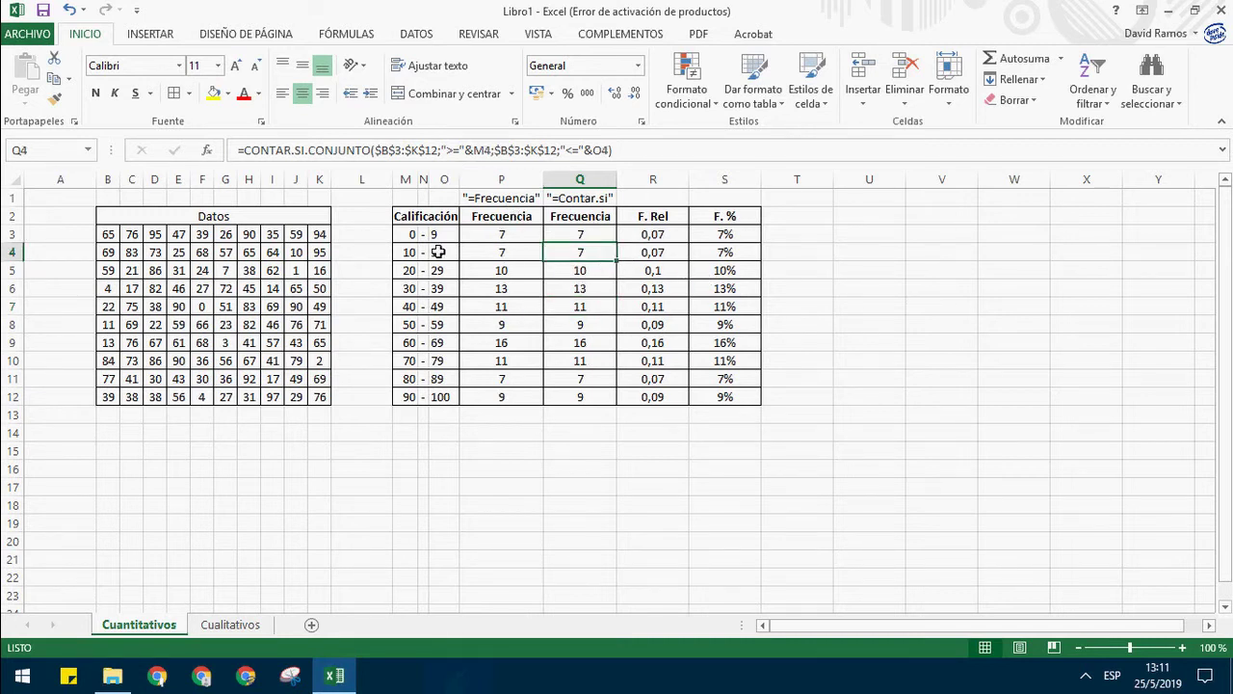
drag(409, 235, 521, 399)
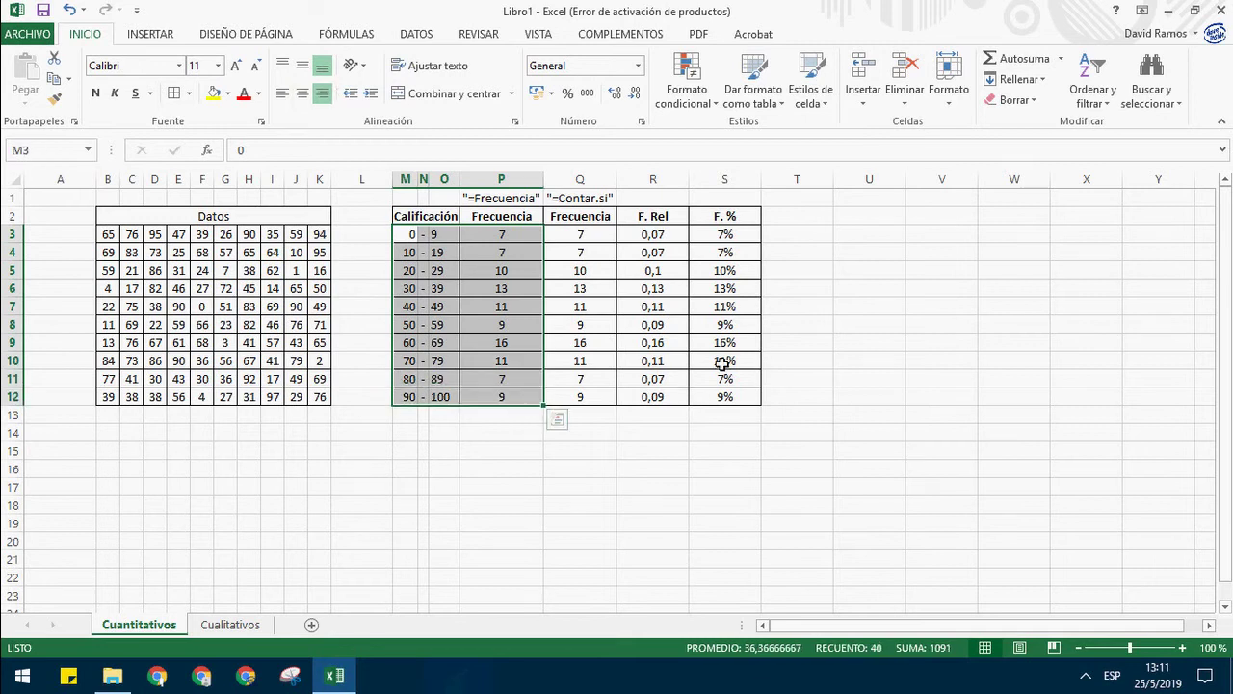
click(666, 241)
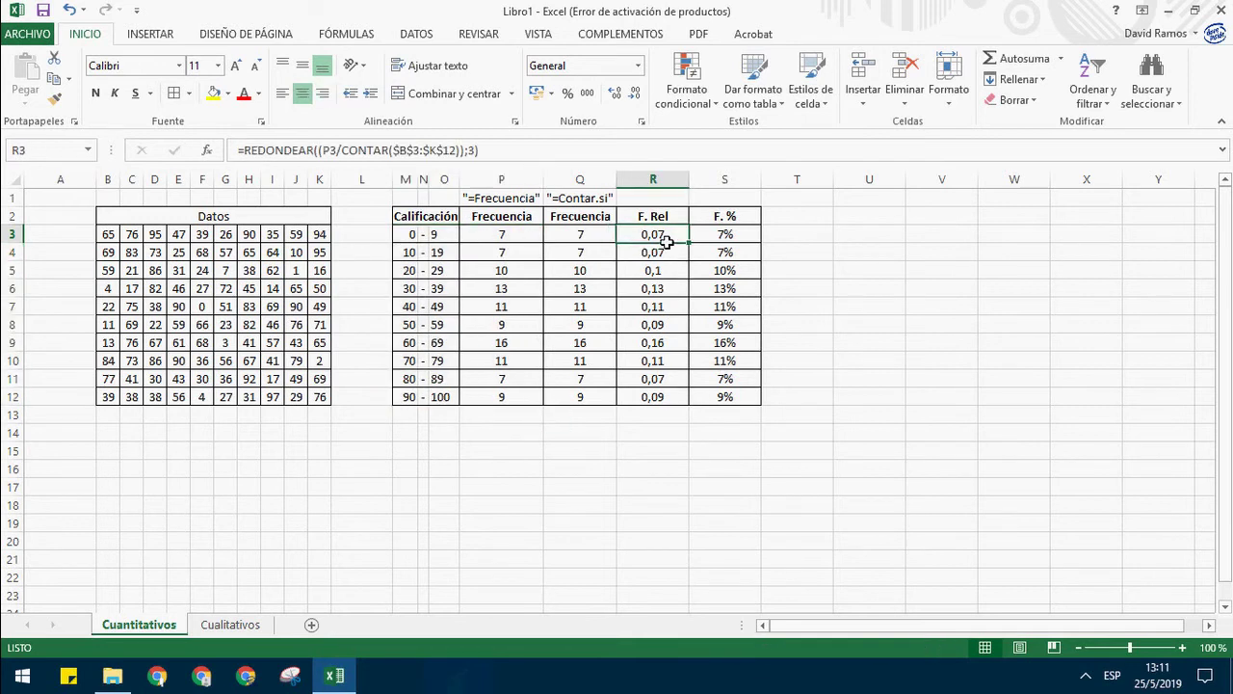
click(749, 242)
drag(750, 242, 746, 393)
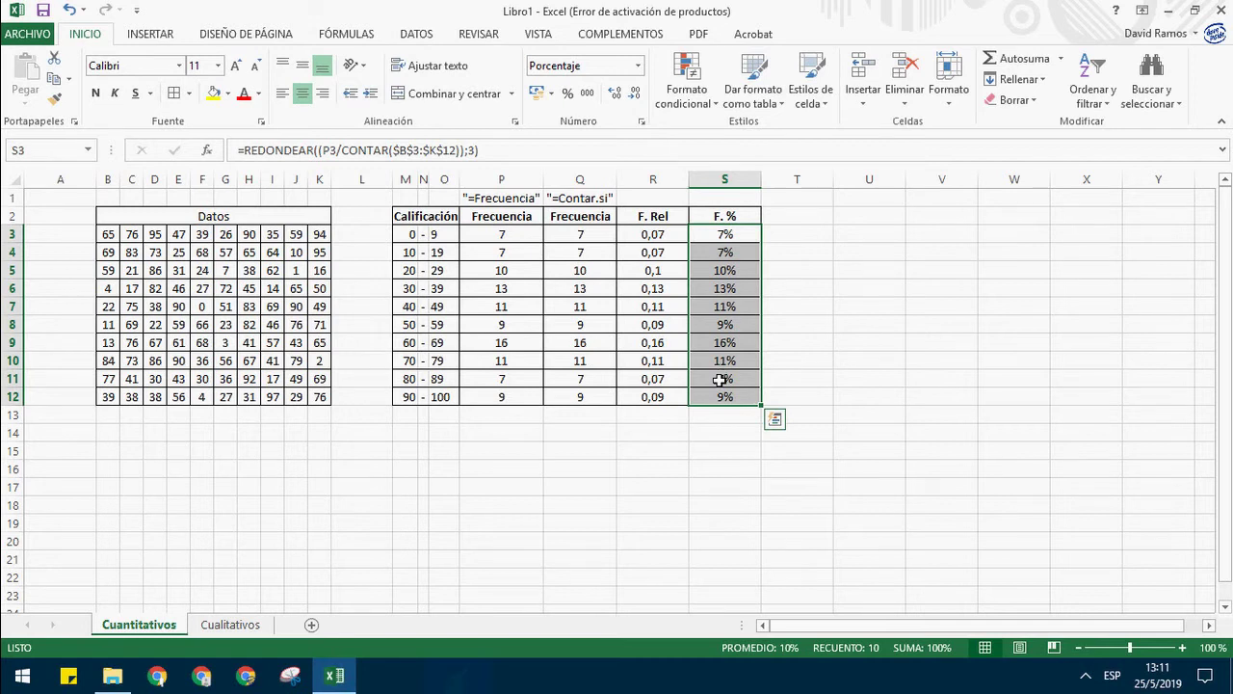
Step: Replace the rounding formula in R3 with a new division that has the frequency in P3 as its numerator
click(656, 234)
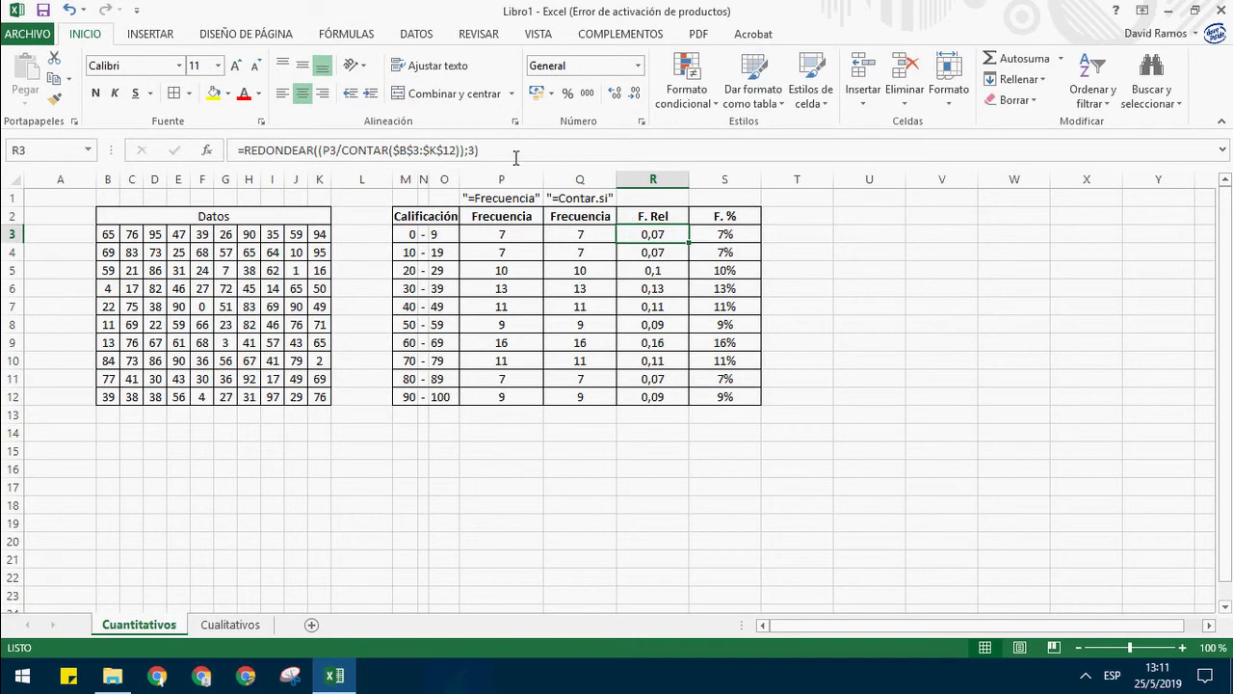
click(477, 151)
drag(449, 157, 254, 159)
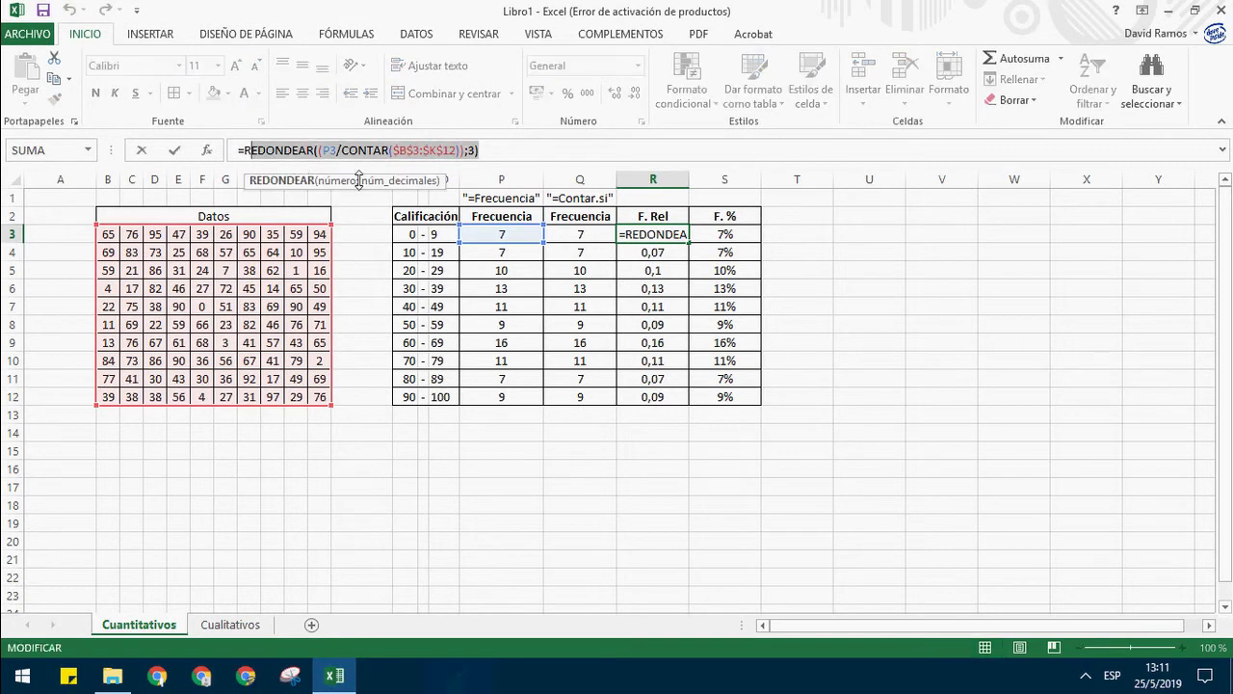
key(BackSpace)
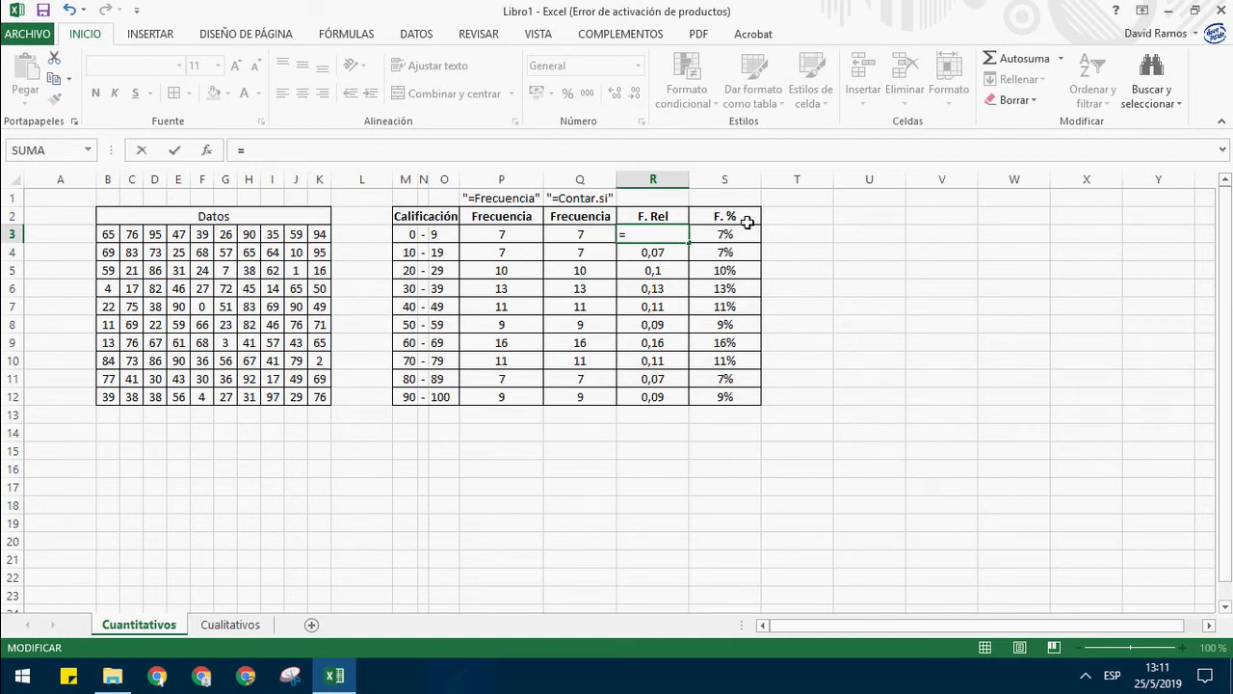
click(538, 240)
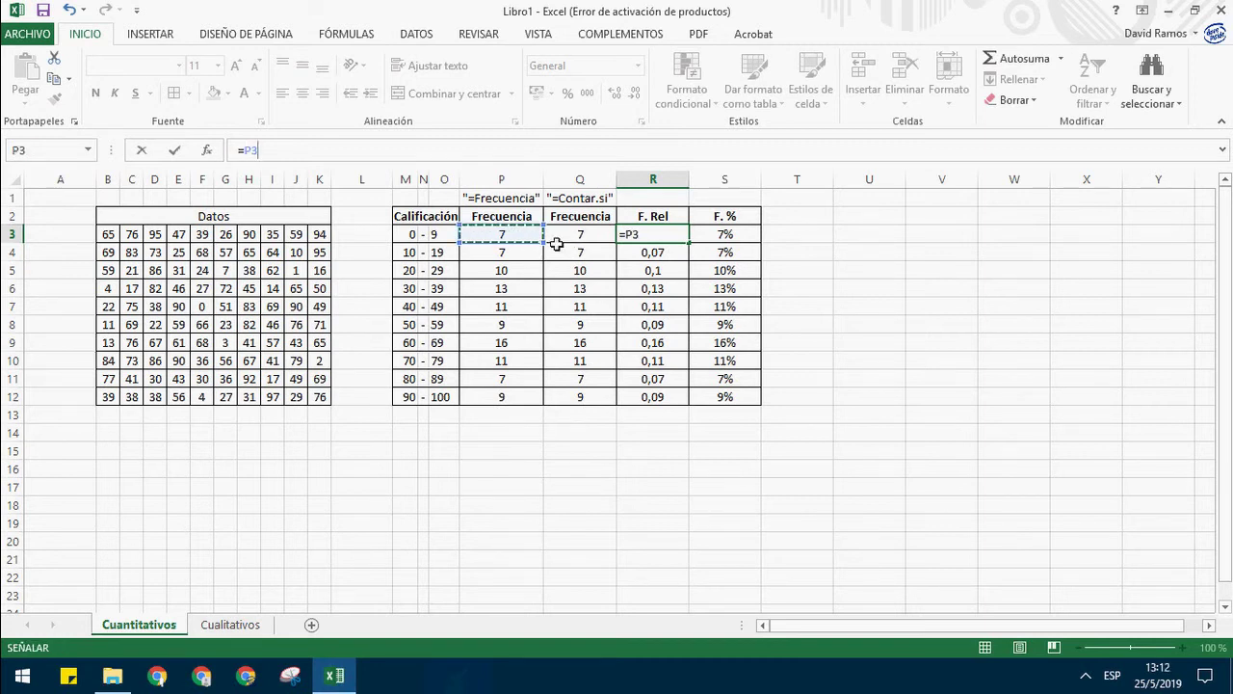
text(/)
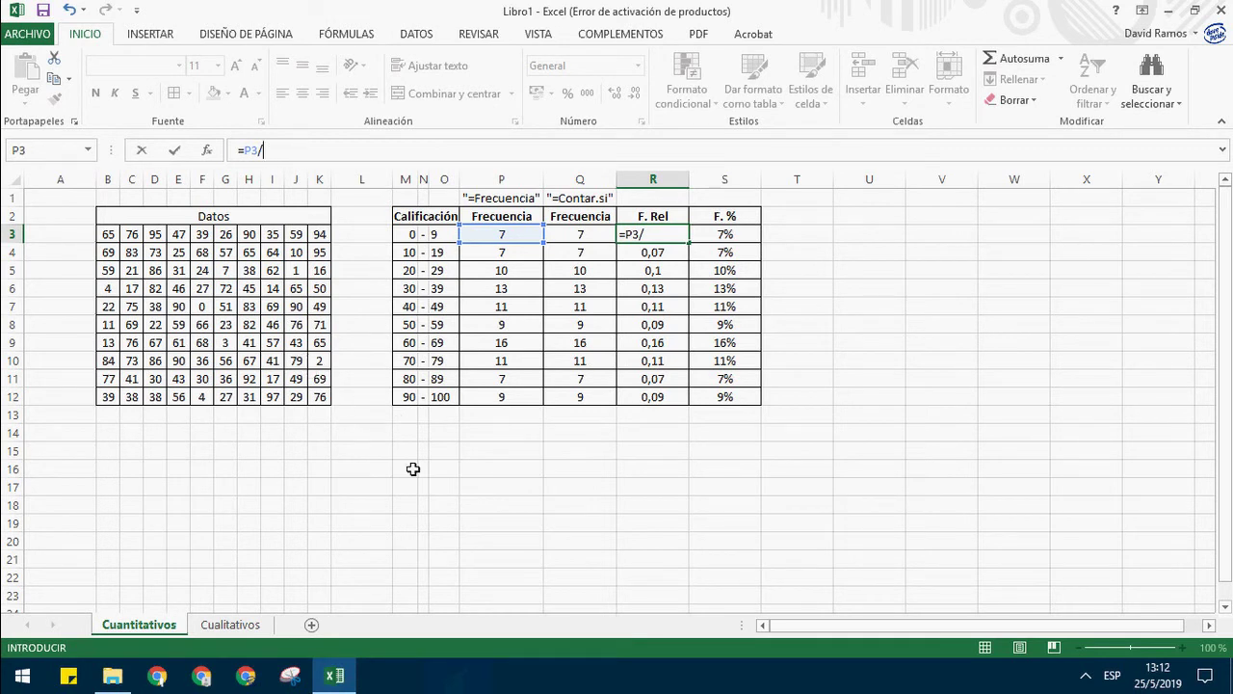
Step: Complete the R3 formula with CONTAR(B3:K12) as the divisor and enter it
text(c)
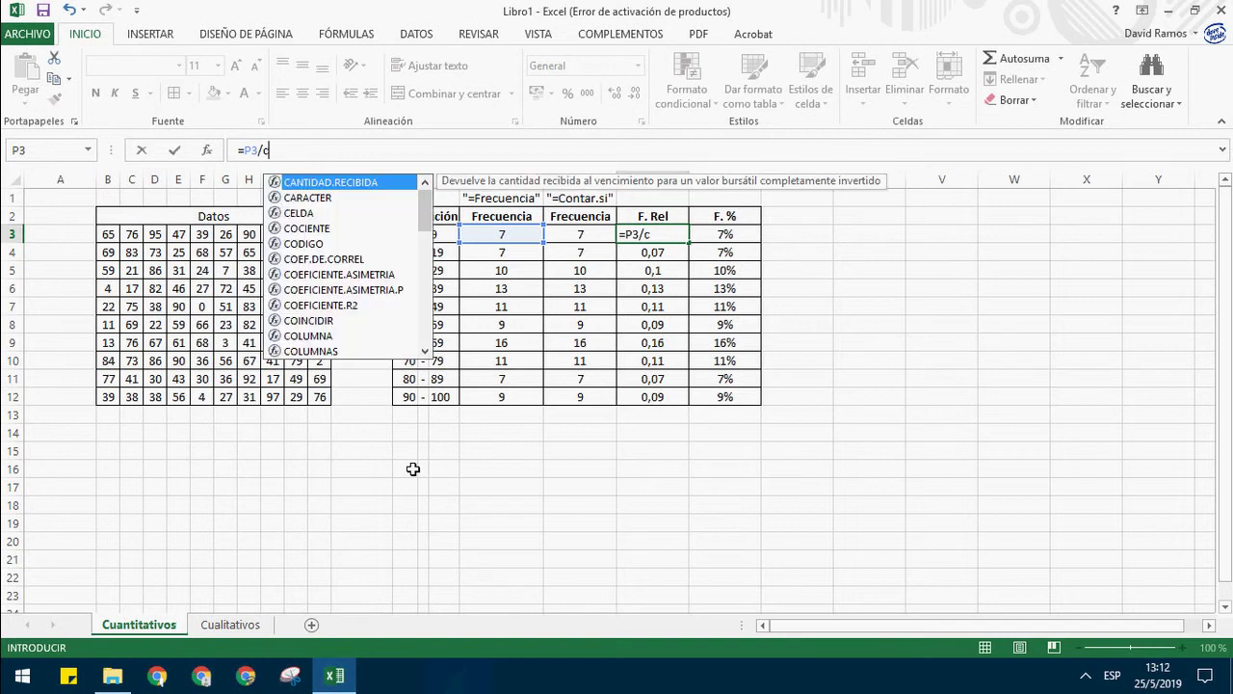
text(ont)
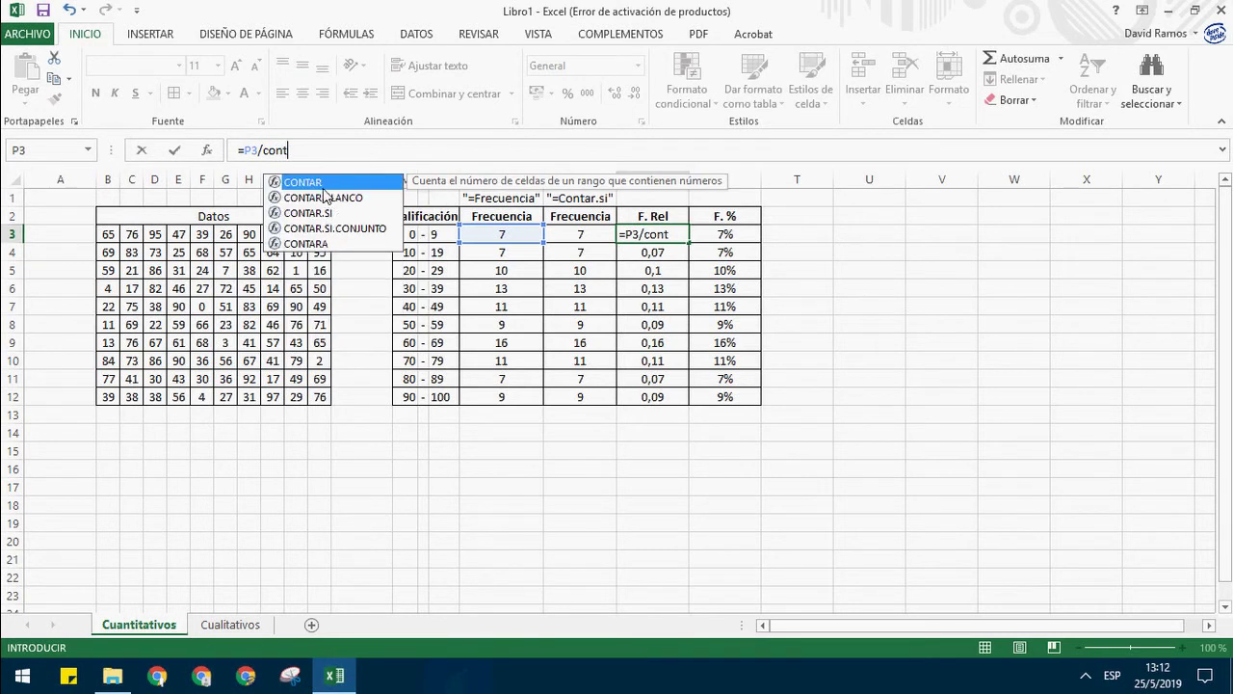
double_click(326, 183)
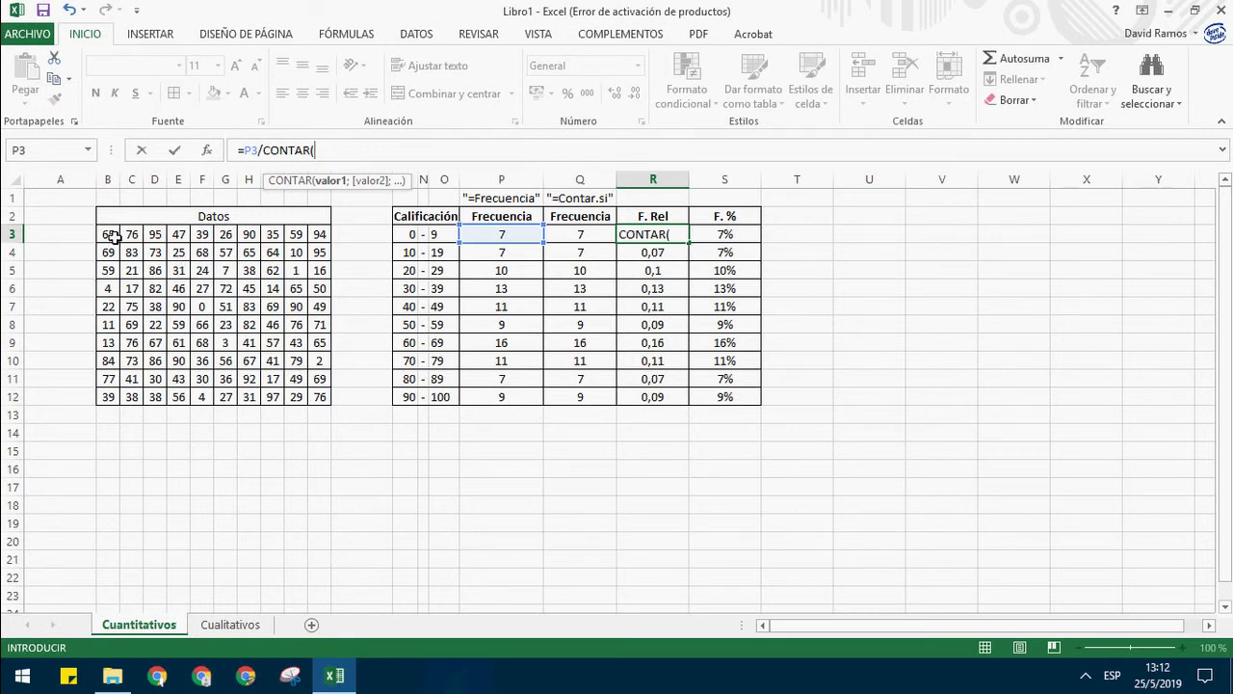
drag(111, 236, 323, 414)
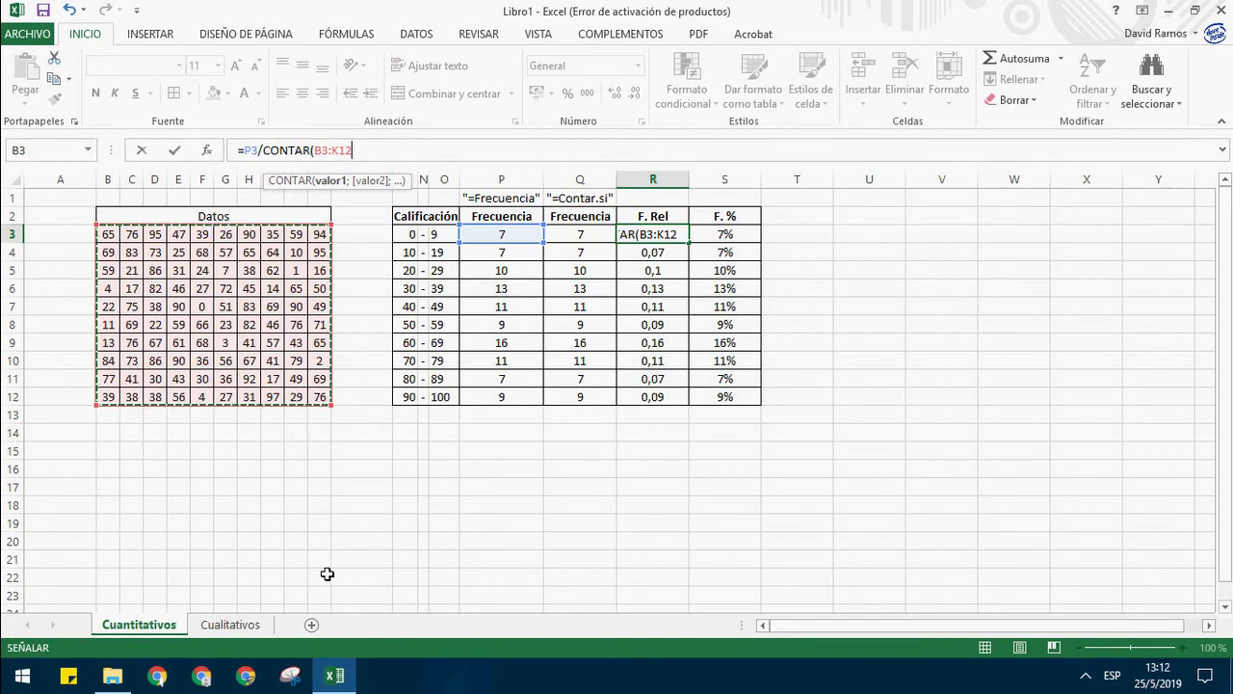
text())
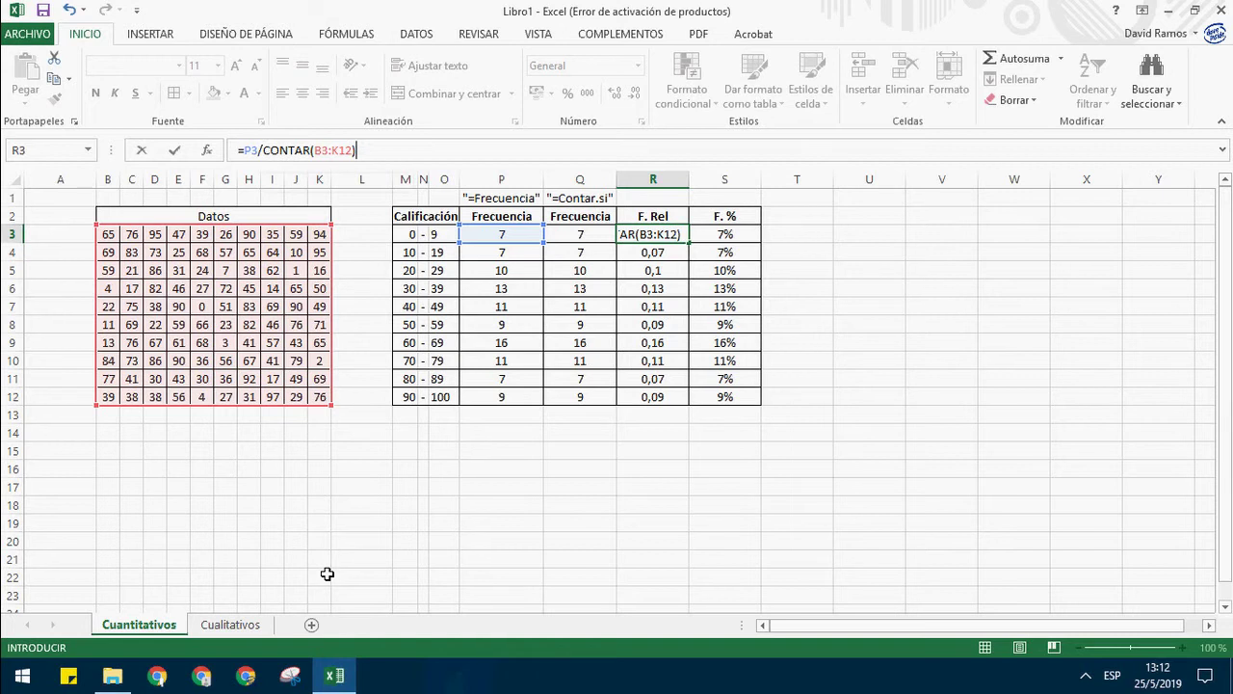
key(Return)
Step: Fill the relative frequency formula from R3 down through R12 and inspect the references in R6 and R7
key(Up)
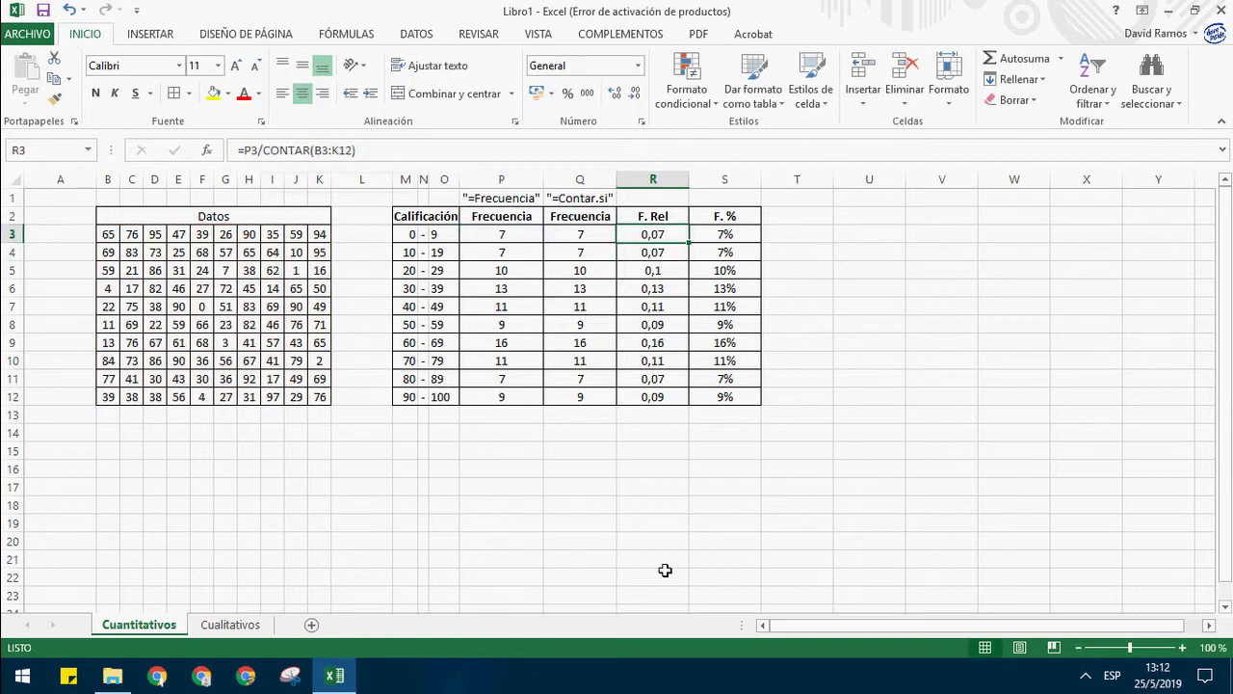
drag(694, 252, 696, 415)
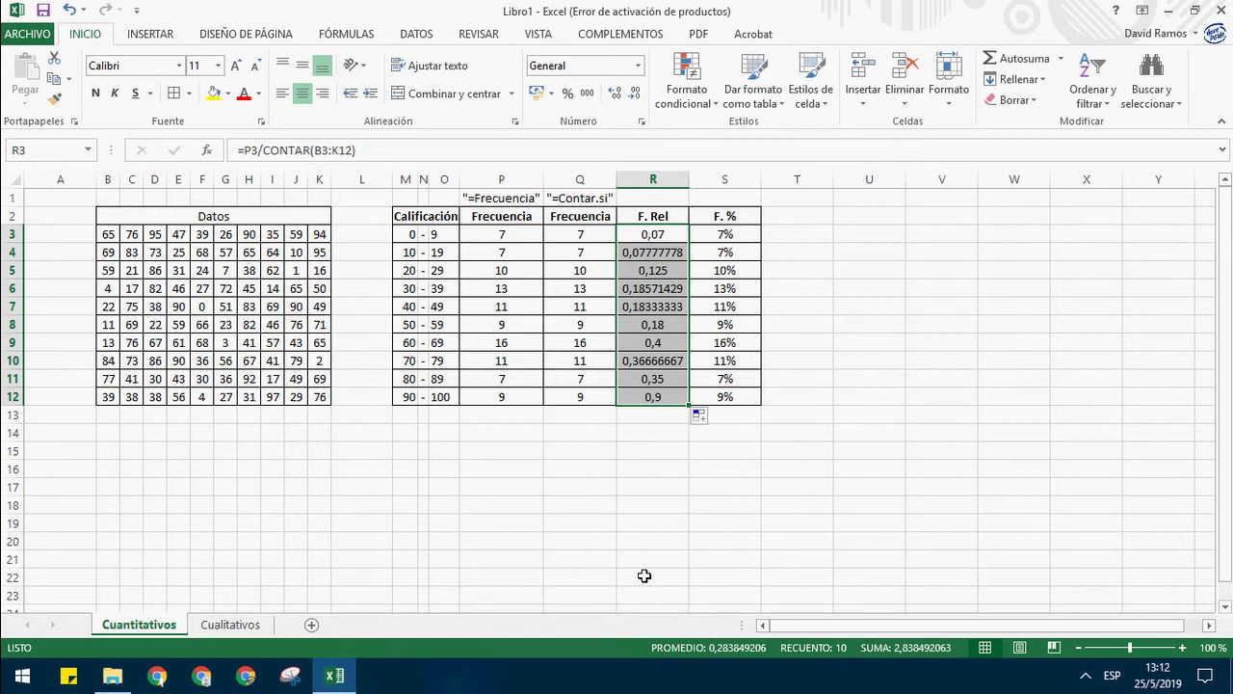
click(615, 451)
click(663, 292)
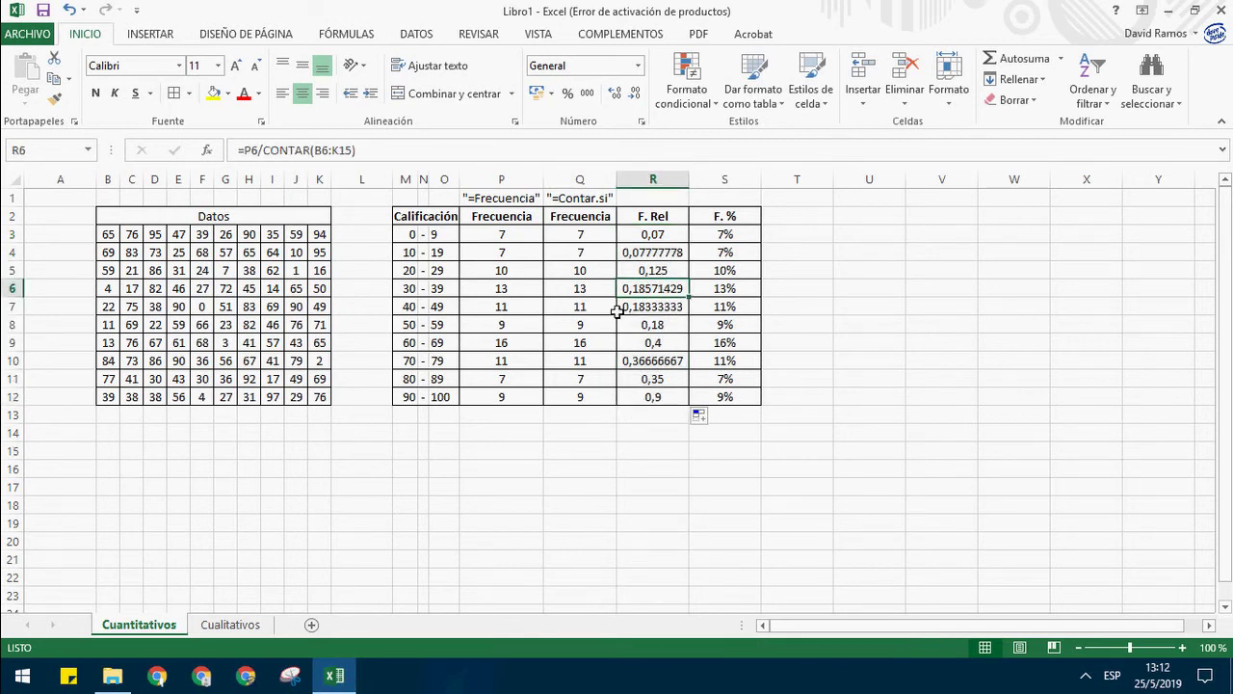
click(666, 308)
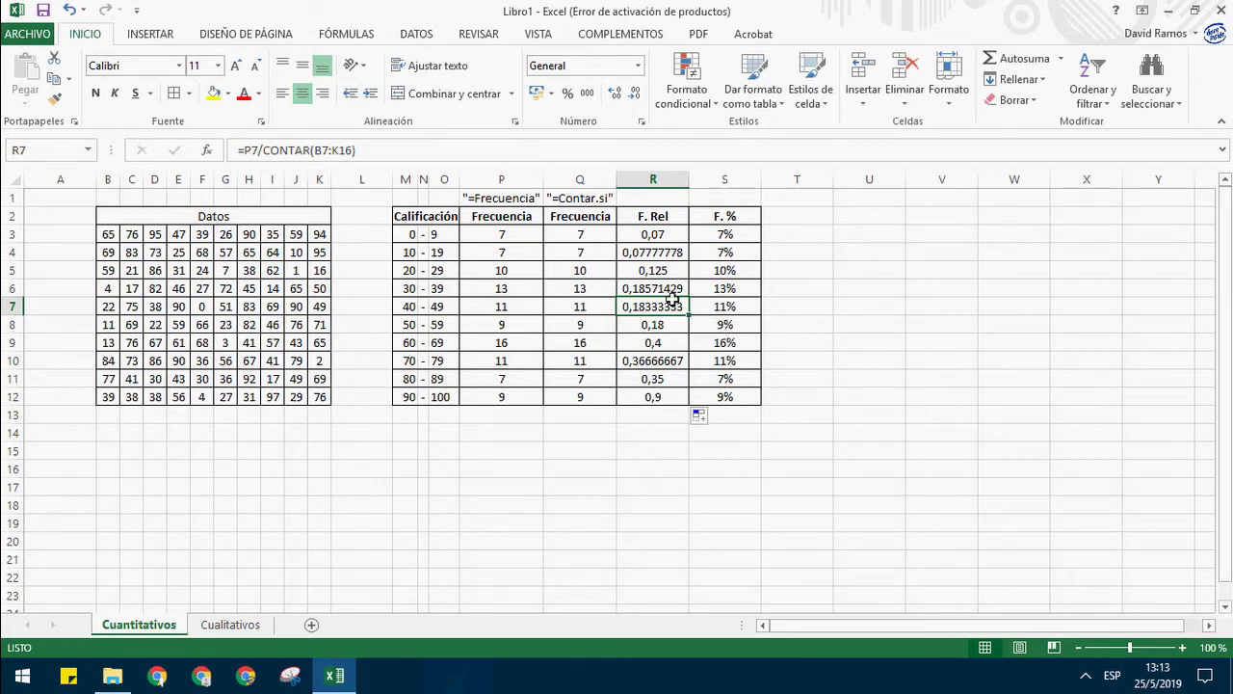
Step: Format the relative frequencies in R3:R12 to show two decimal places
drag(657, 237, 669, 400)
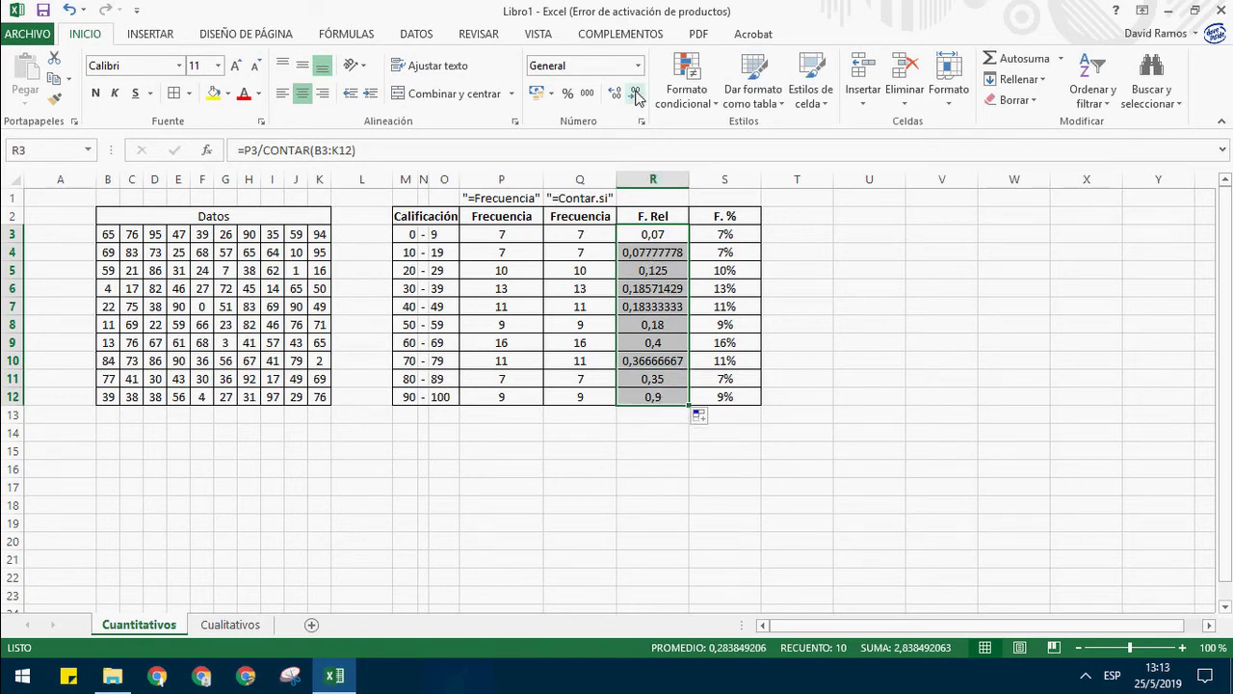
click(636, 93)
click(636, 93)
click(616, 94)
click(617, 94)
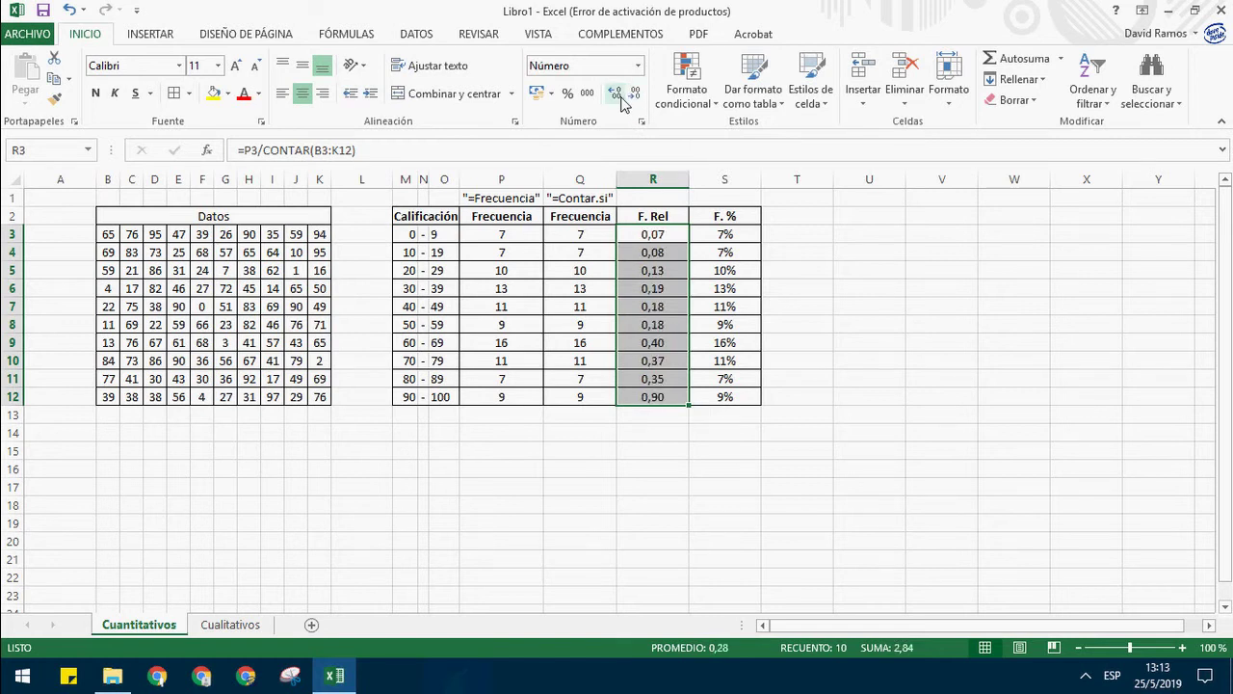
Step: Undo the decimal formatting applied to the relative frequencies in R3:R12
click(812, 274)
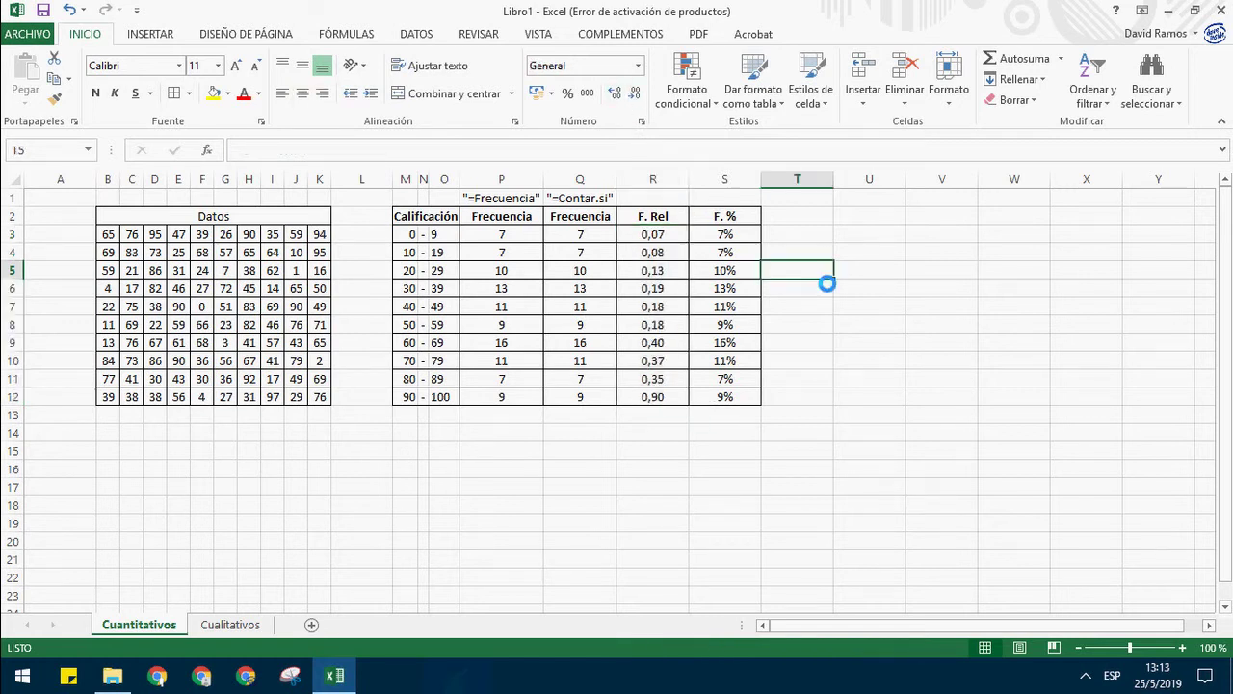
key(ctrl+z)
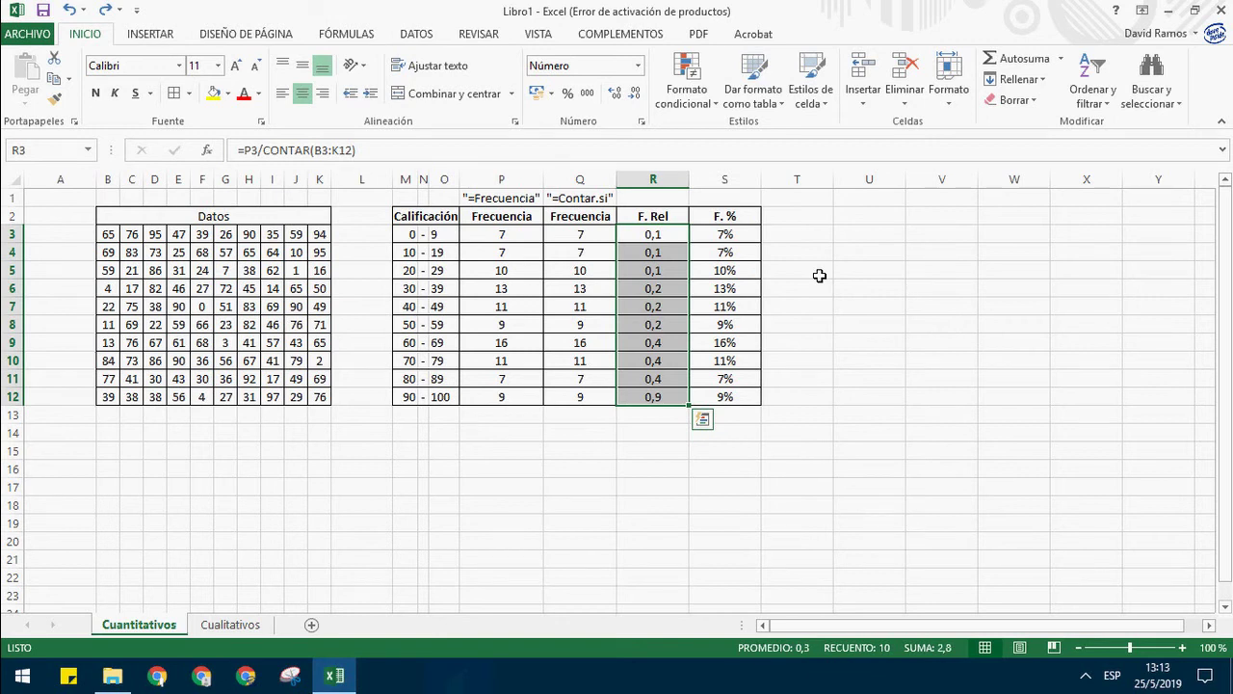
key(ctrl+z)
key(ctrl+z)
key(ctrl+z)
Step: Wrap the division in R3 in REDONDEAR with 2 decimals, giving =REDONDEAR((P3/CONTAR(B3:K12));2)
click(661, 239)
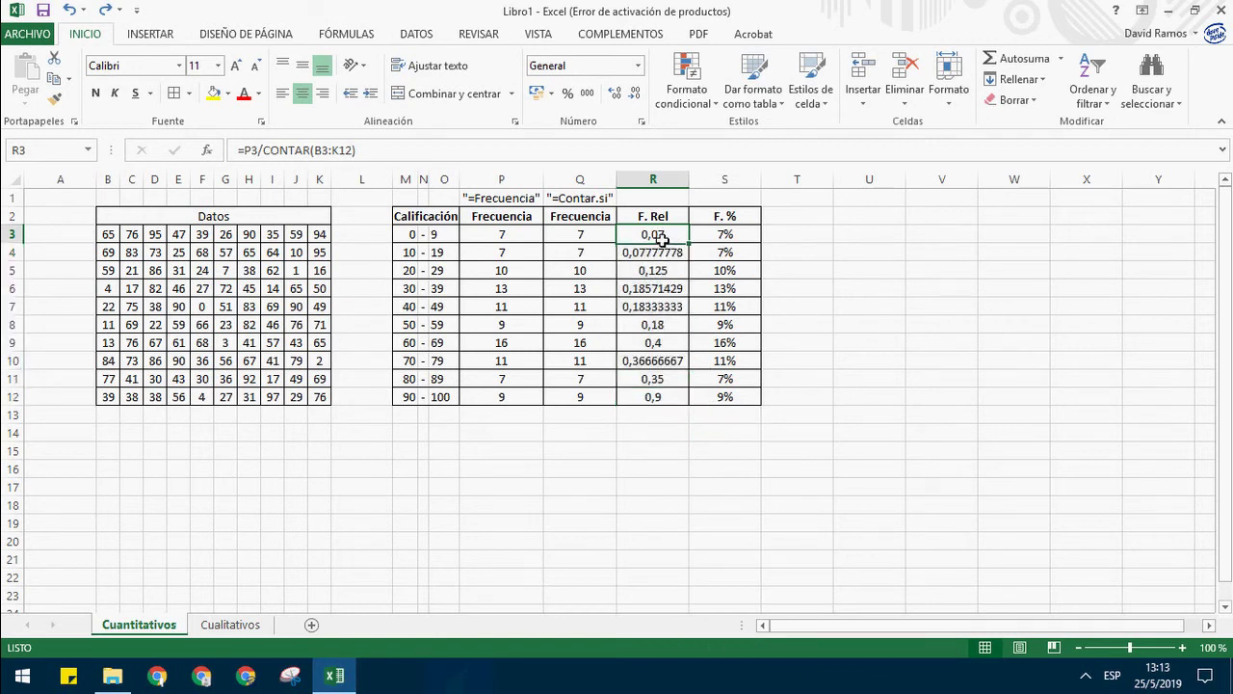
click(255, 156)
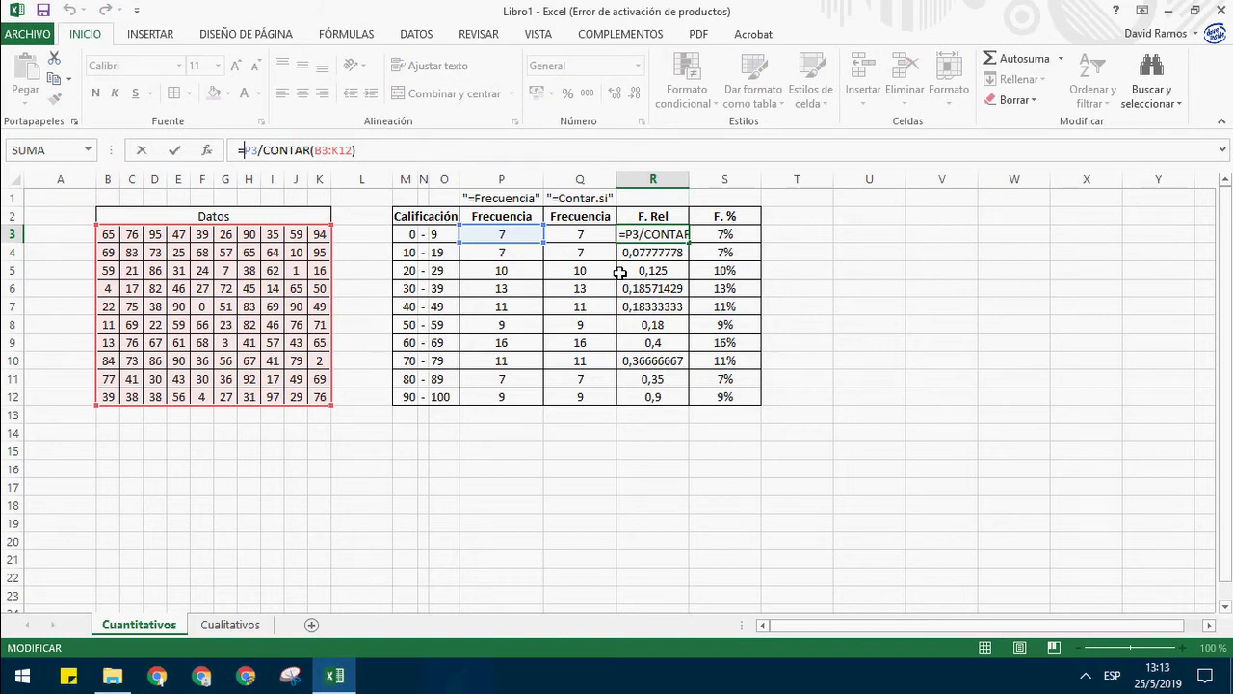
text(red)
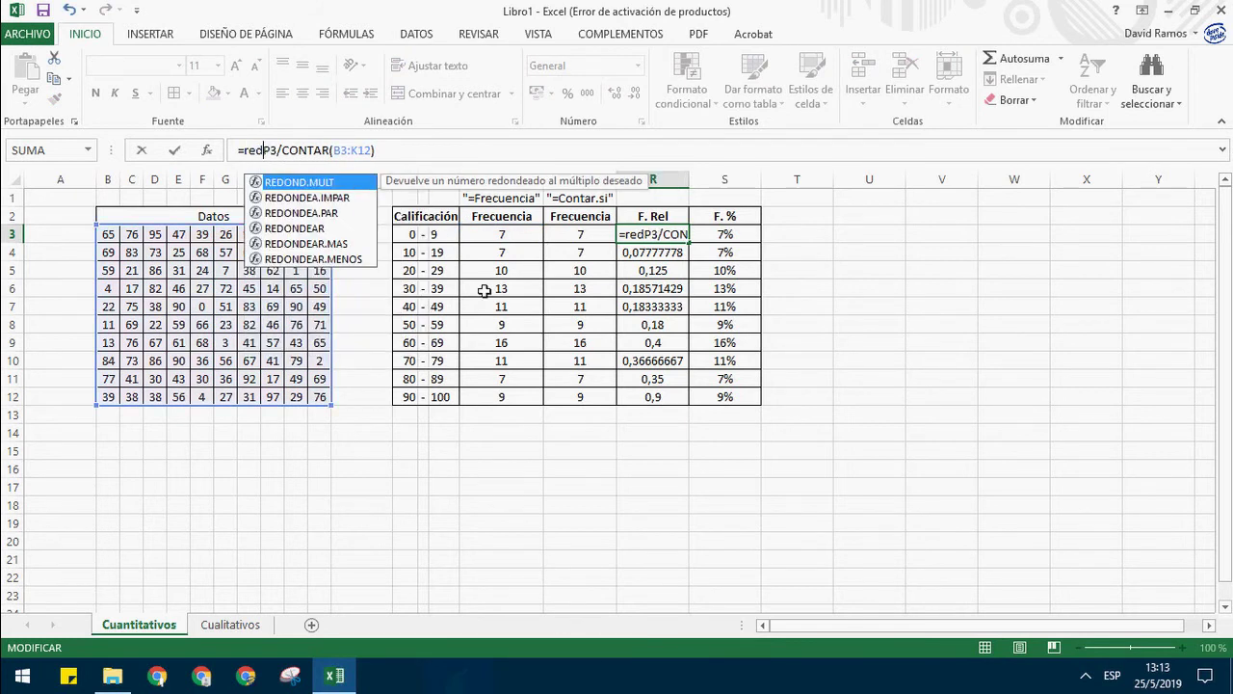
double_click(318, 229)
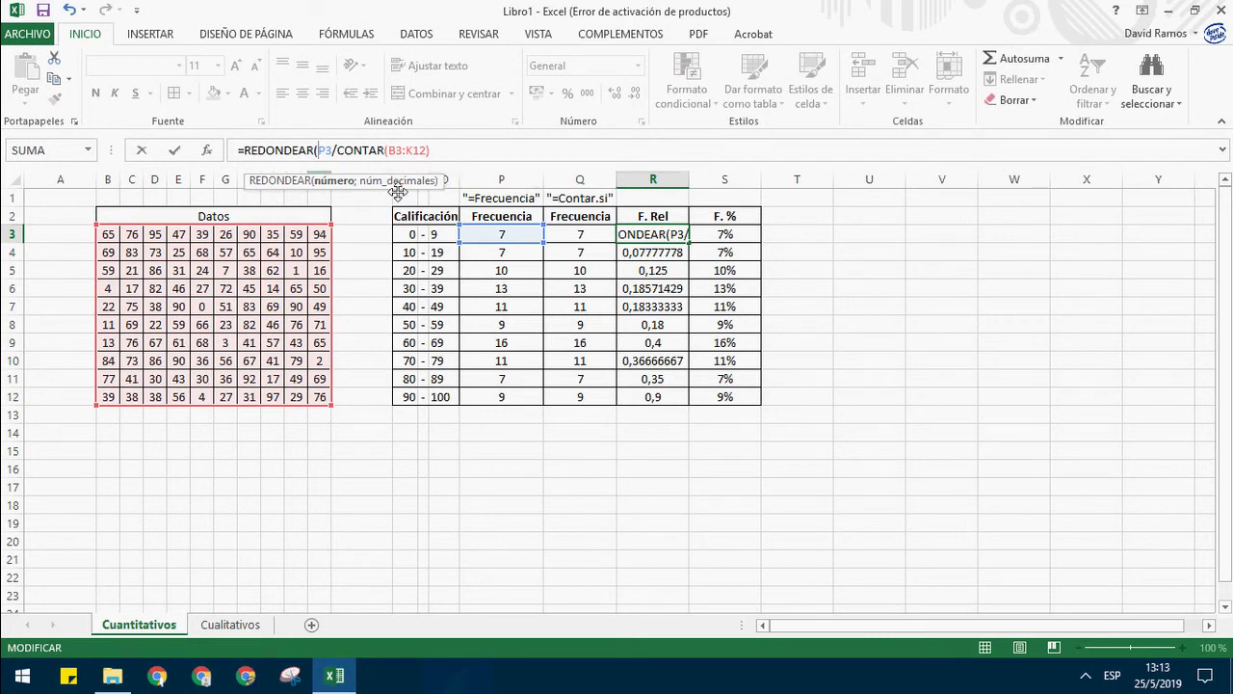
text(()
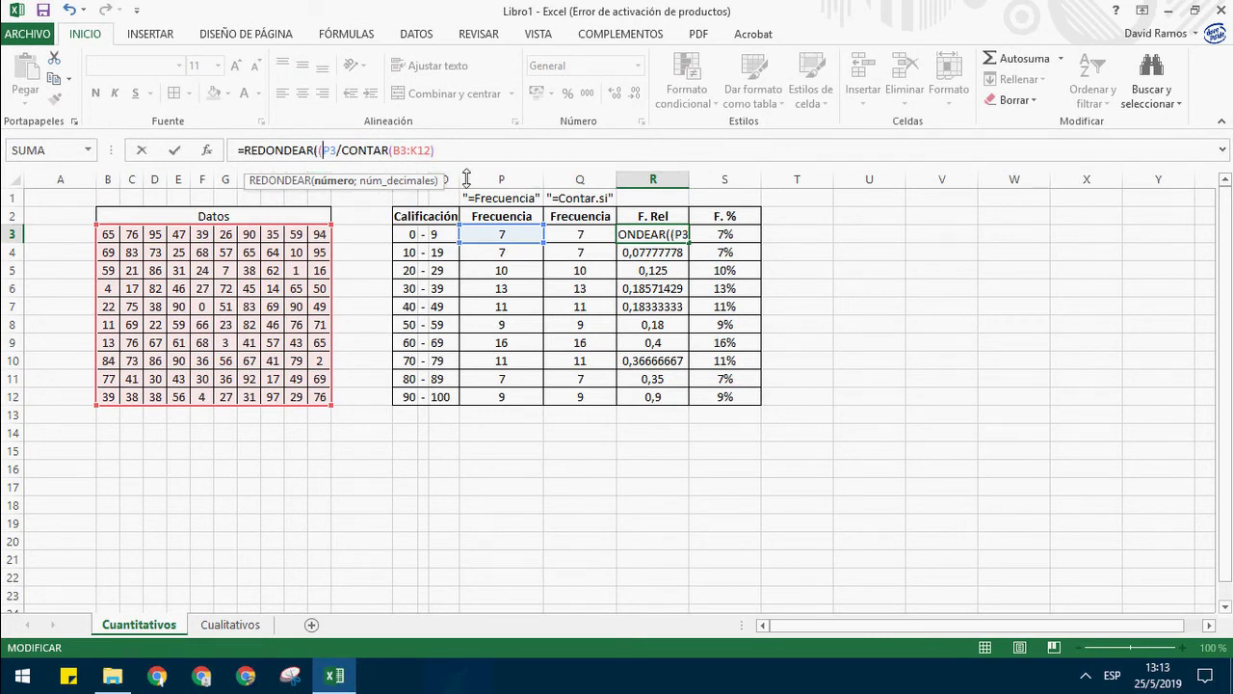
key(End)
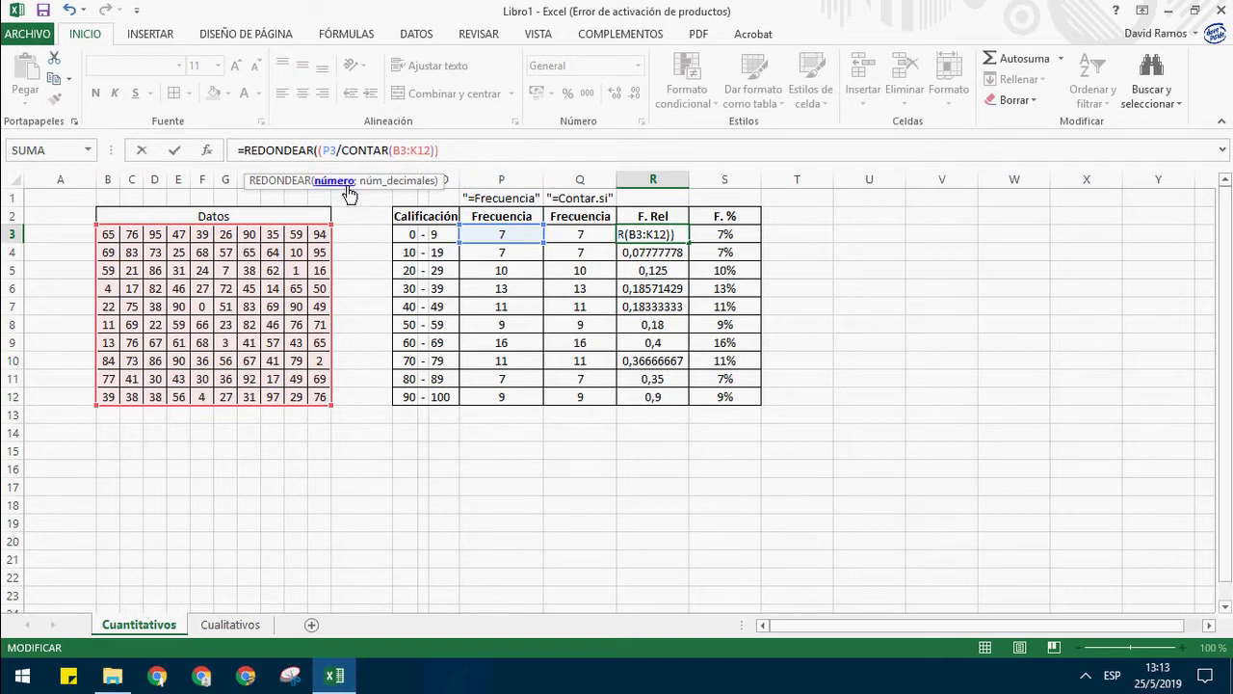
text(;2)
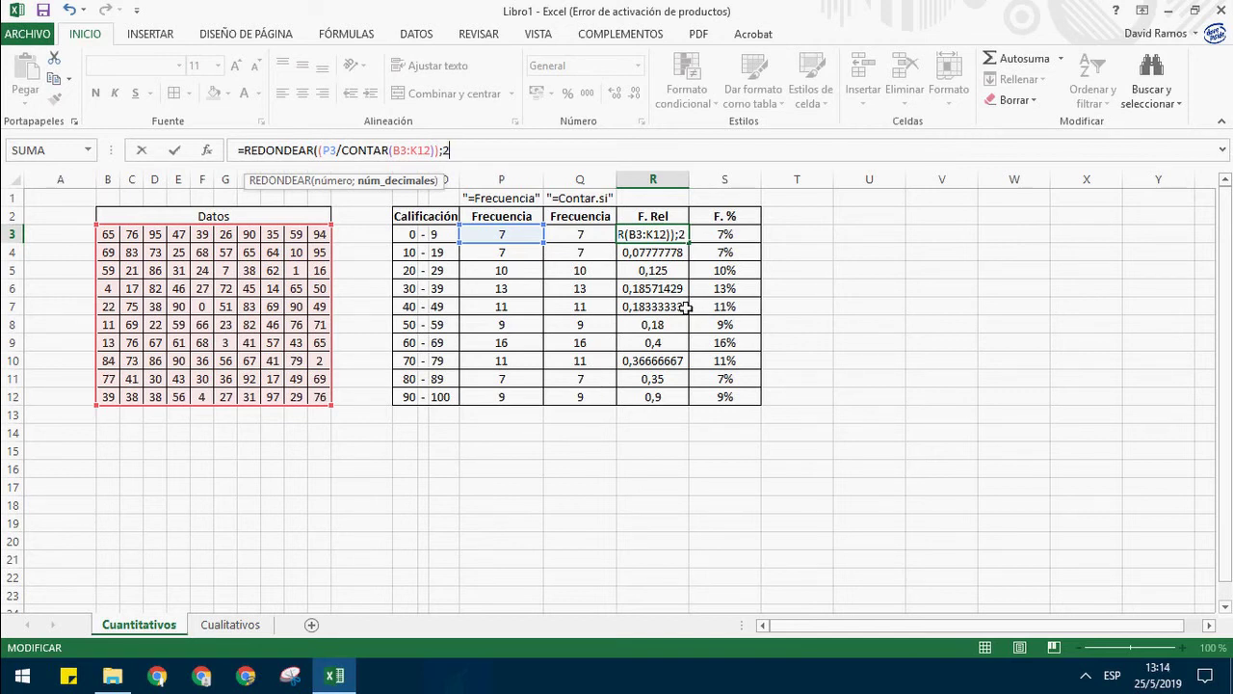
text())
key(Return)
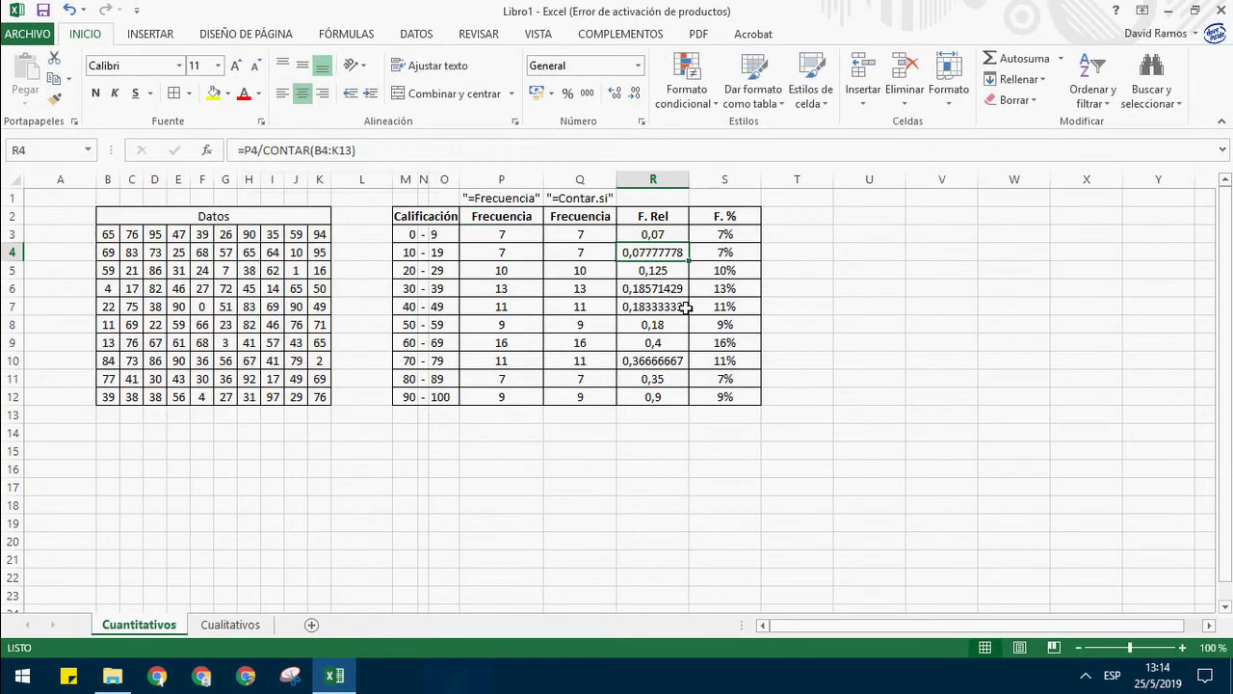
Step: Fill the rounded relative frequency formula from R3 down through R12
click(669, 239)
drag(694, 250, 697, 410)
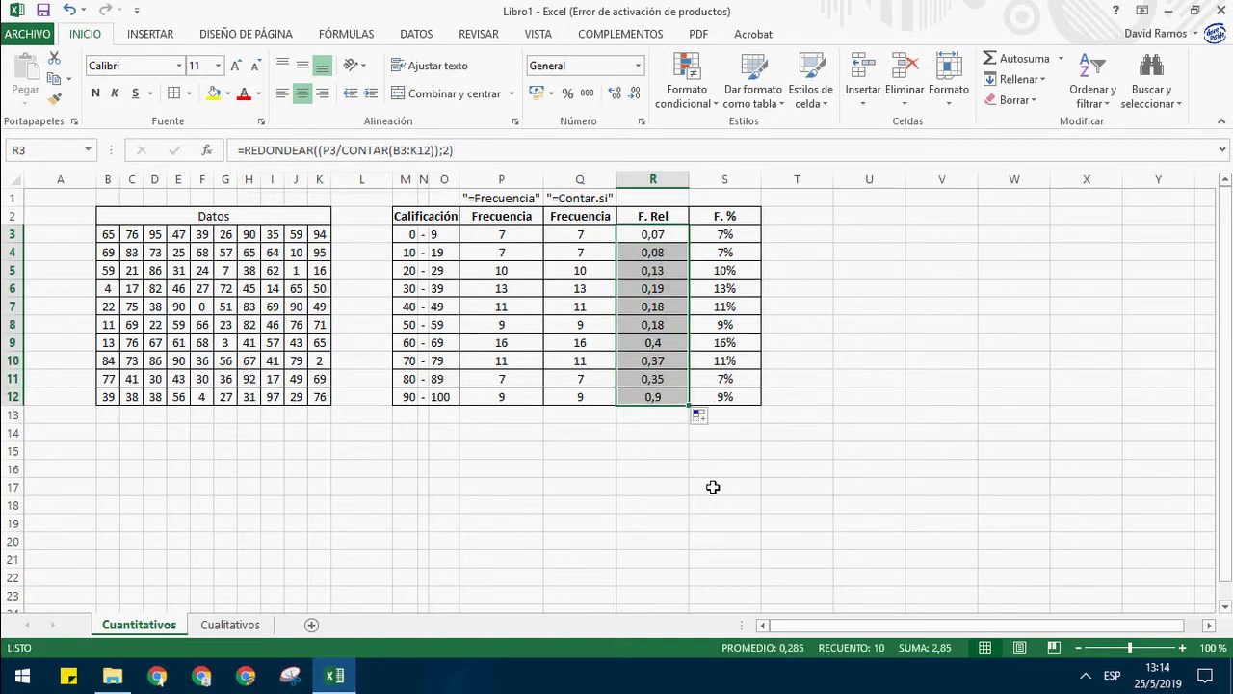
click(701, 492)
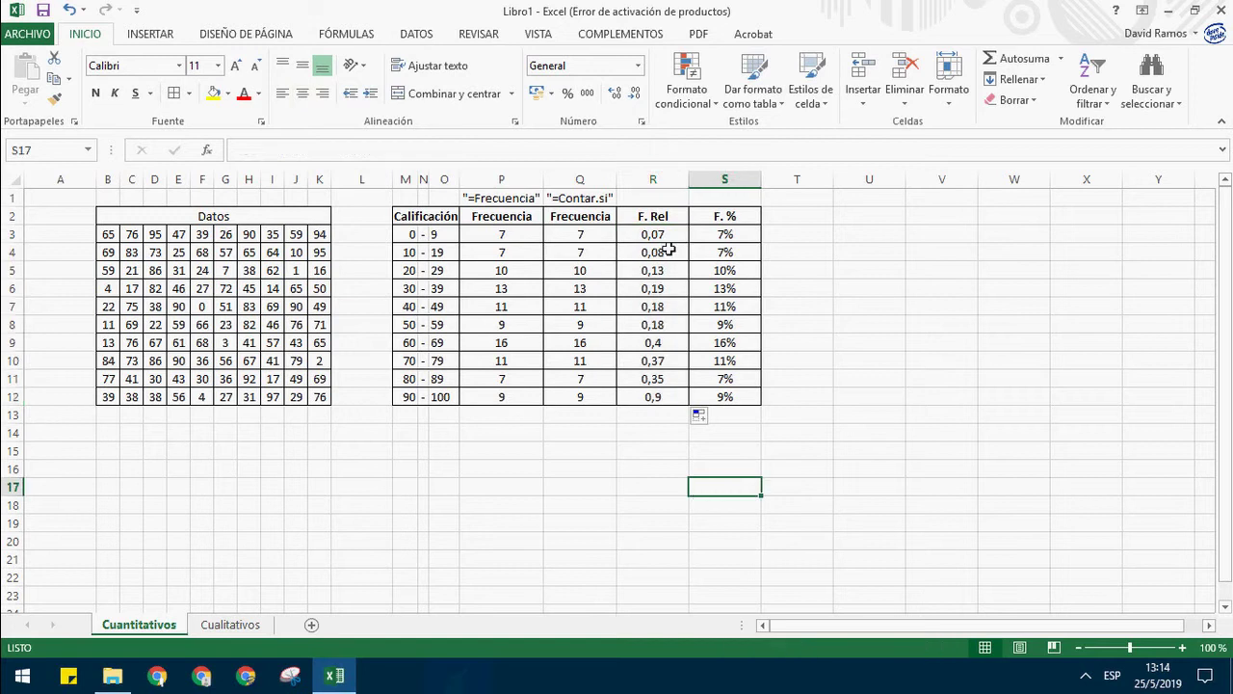
drag(661, 236, 660, 397)
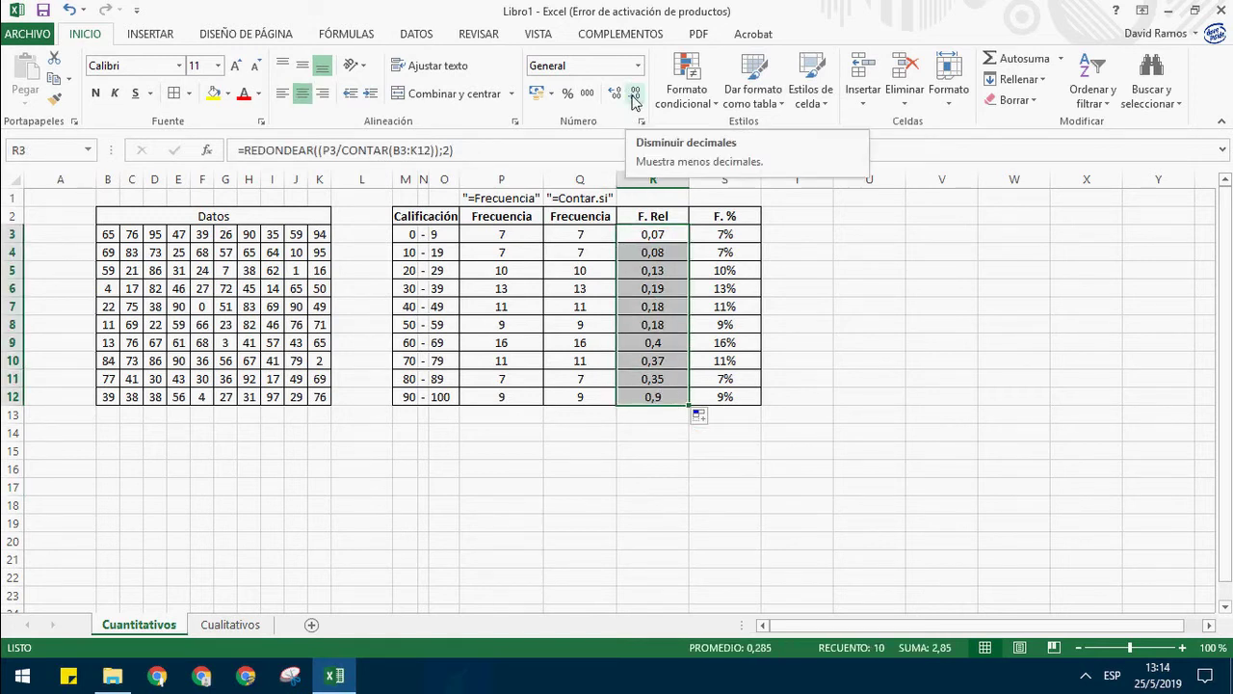
key(Down)
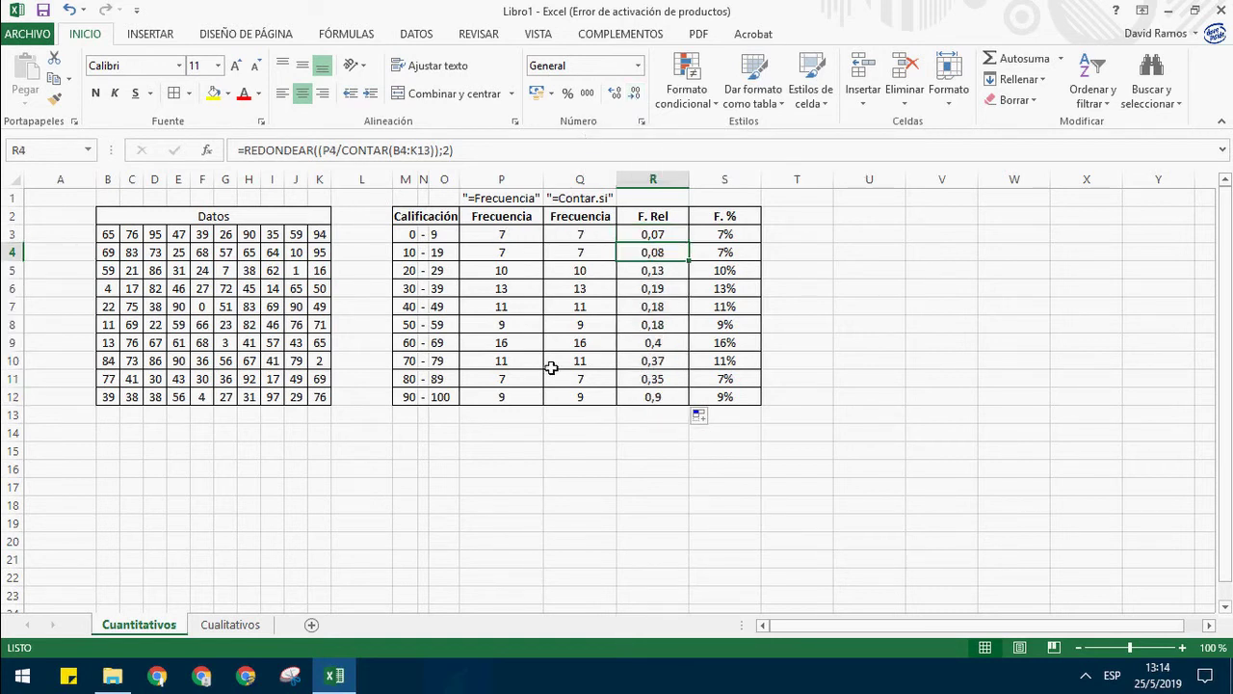
Step: Compare the formulas in S3 and R3, and copy the R3 formula into the percentage frequency cell S3
click(755, 237)
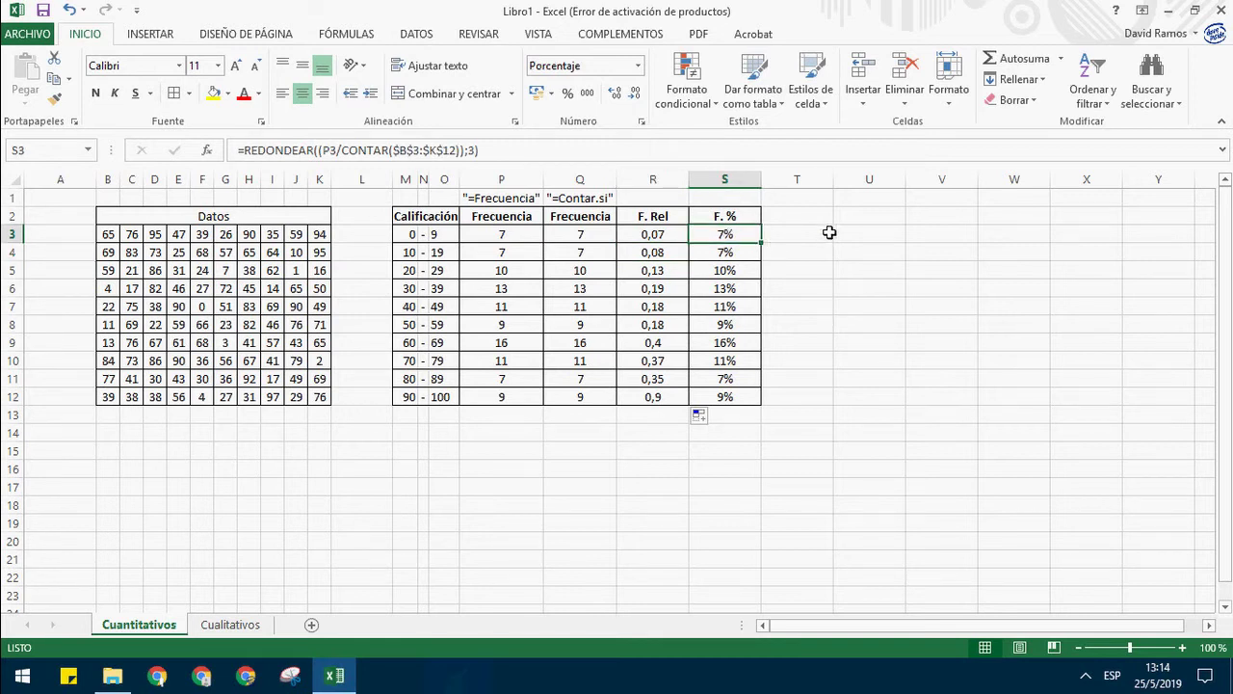
click(670, 239)
click(744, 243)
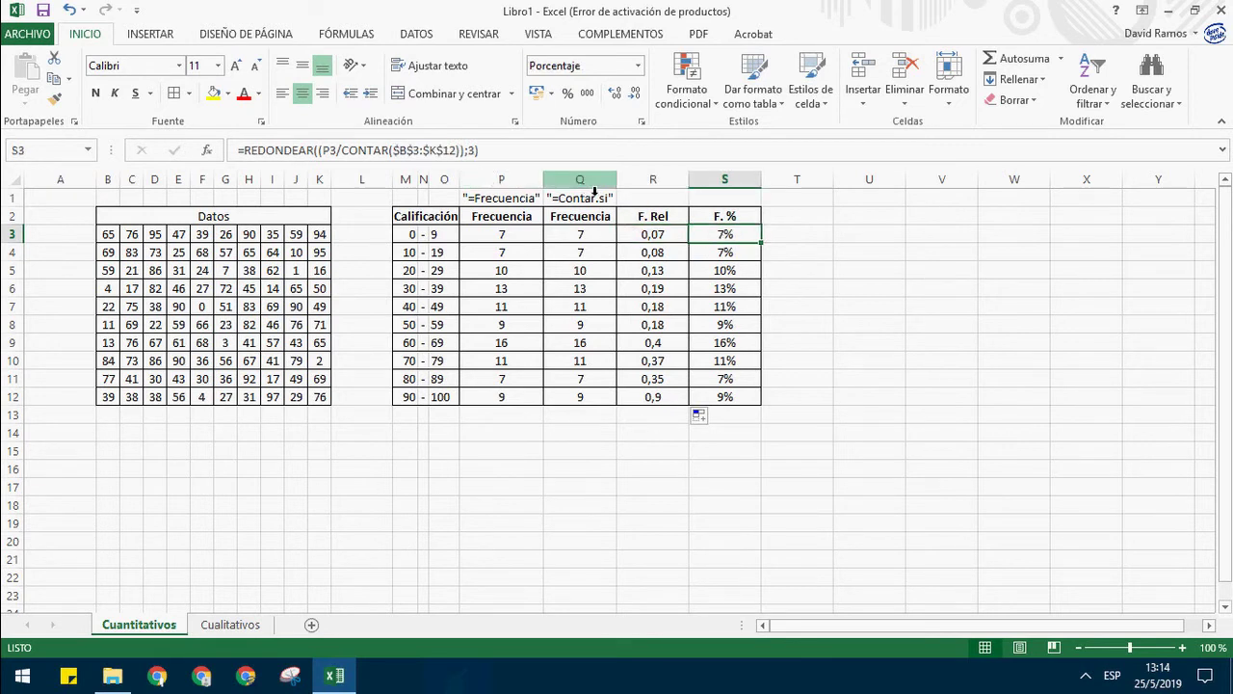
click(662, 239)
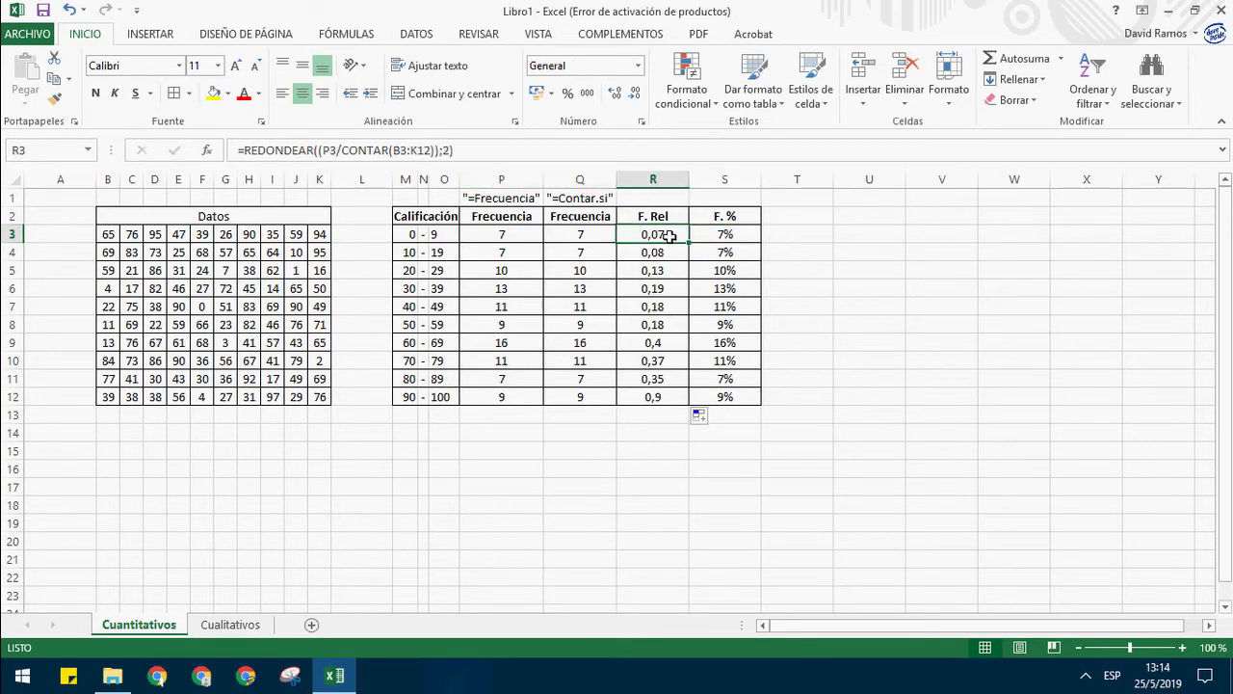
key(ctrl+c)
click(735, 240)
key(ctrl+v)
key(ctrl+v)
key(Escape)
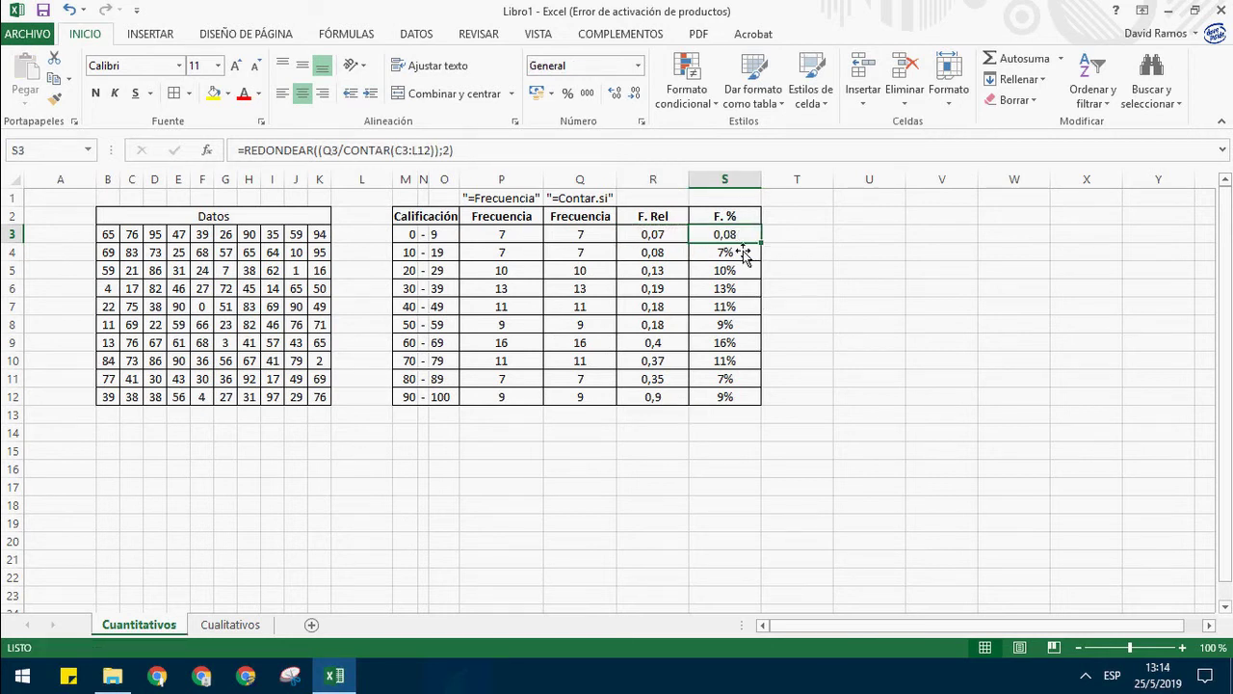
Step: Shift the range counted by CONTAR in the S3 formula to B3:K12
double_click(740, 244)
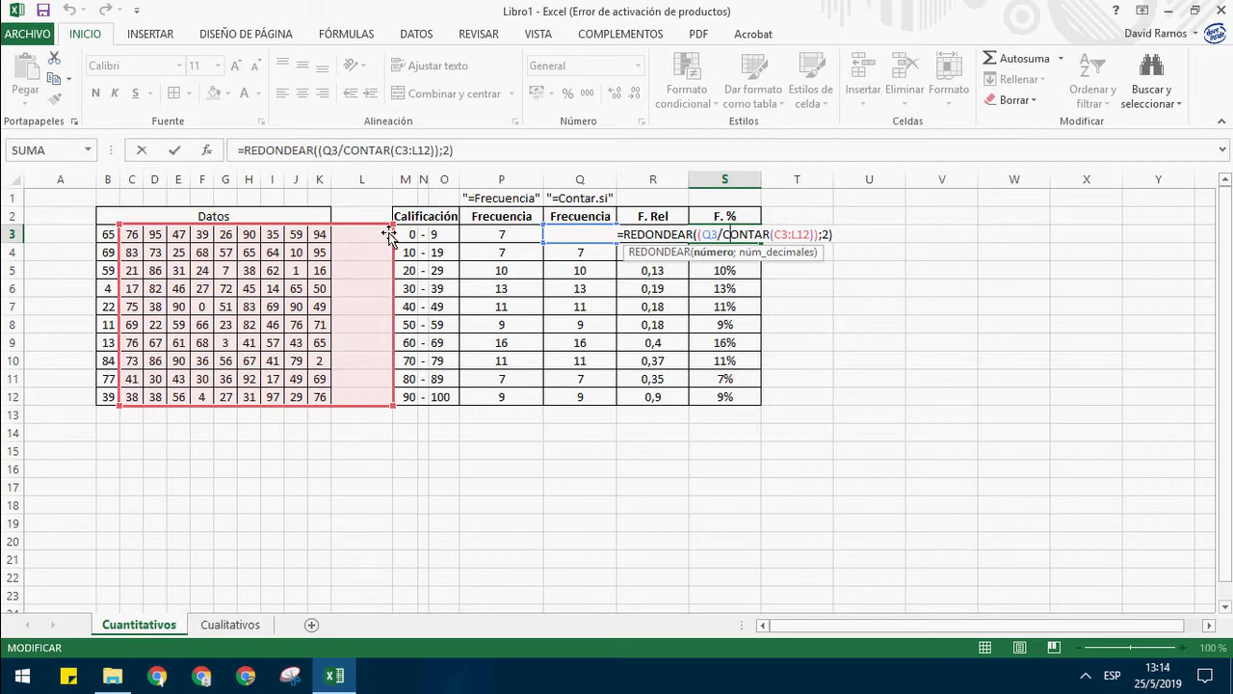
drag(378, 226, 323, 232)
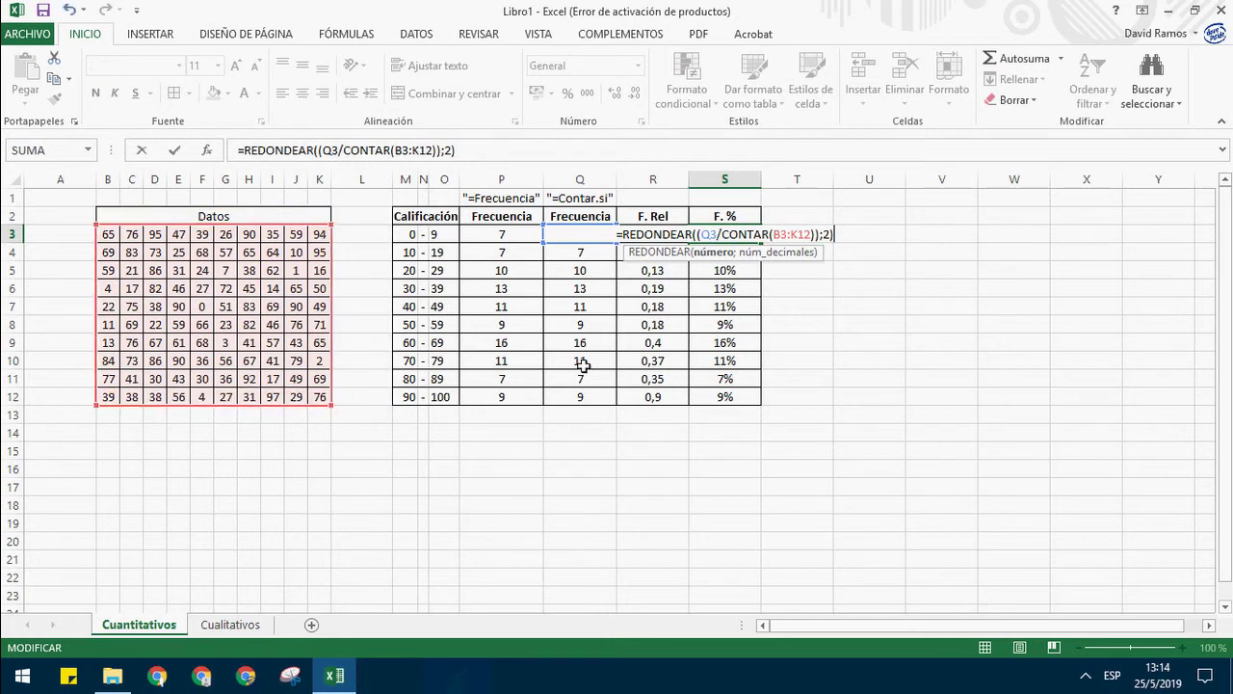
key(Return)
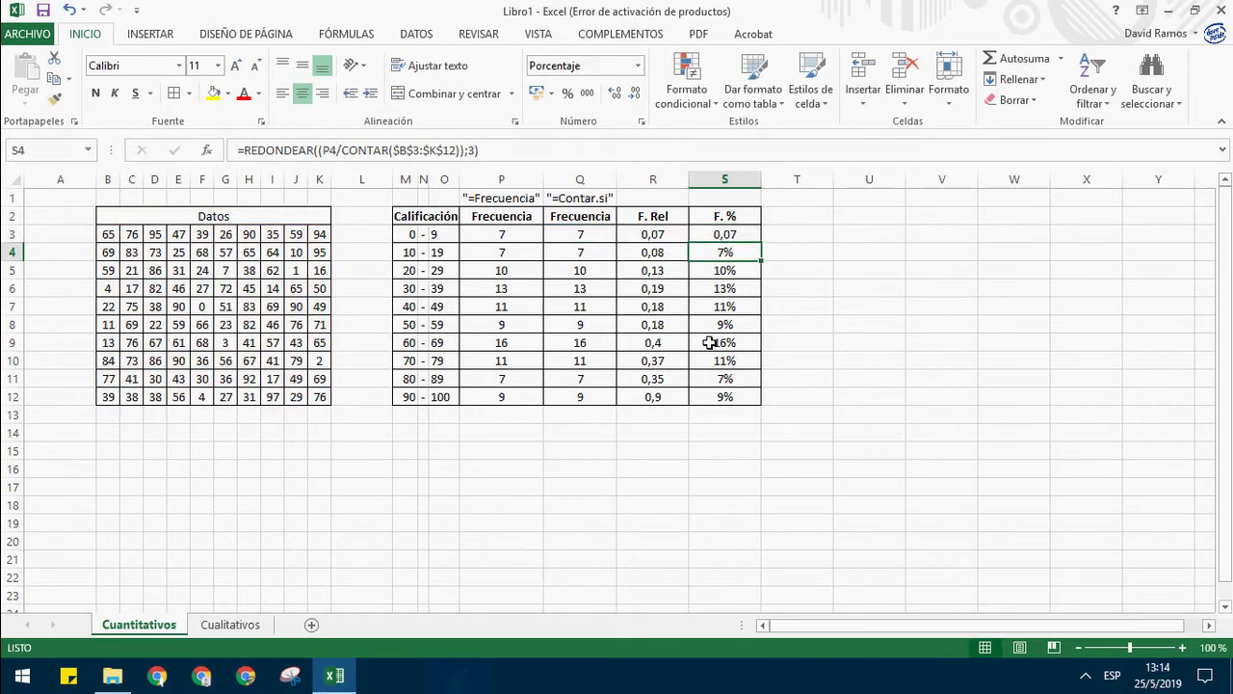
Step: Inspect which data ranges the relative frequency formulas in R6 and R11 reference
click(672, 242)
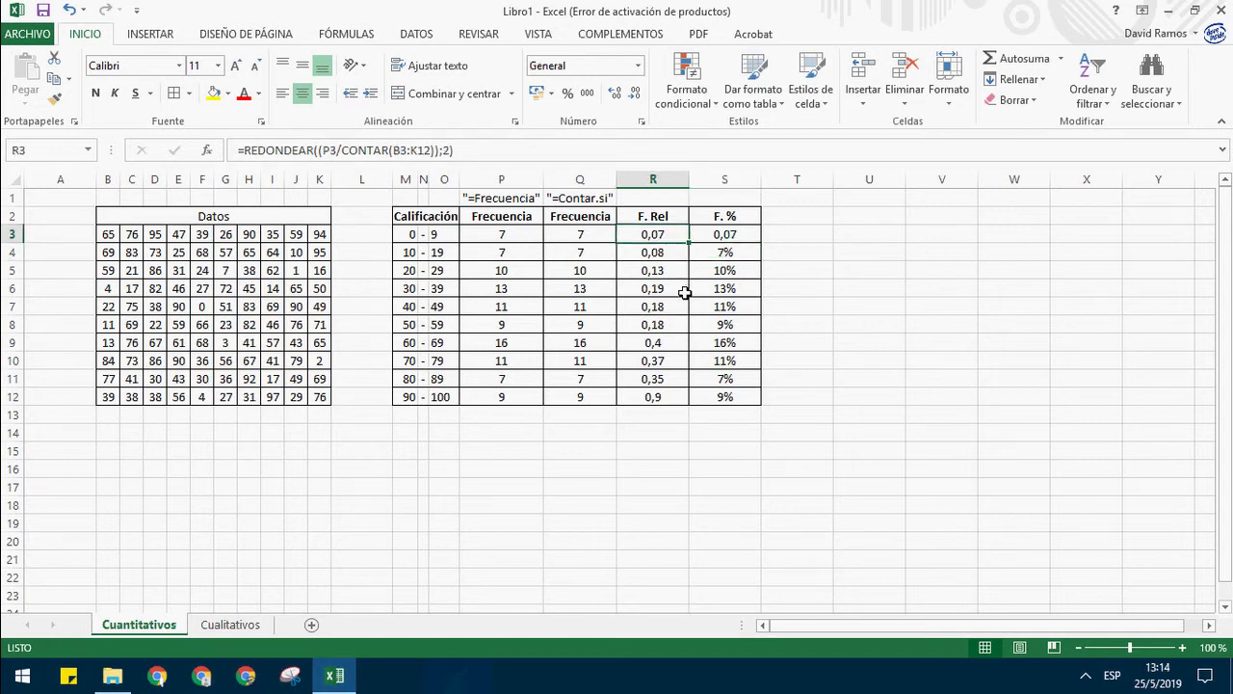
double_click(684, 288)
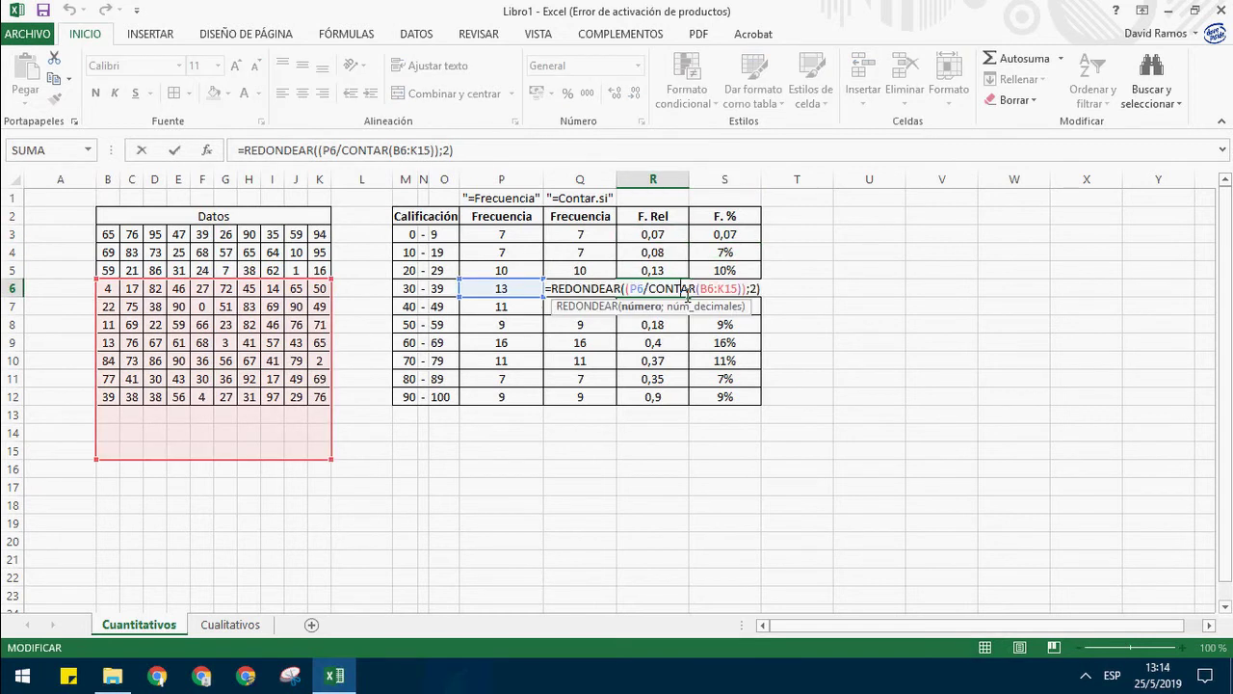
click(667, 381)
double_click(672, 385)
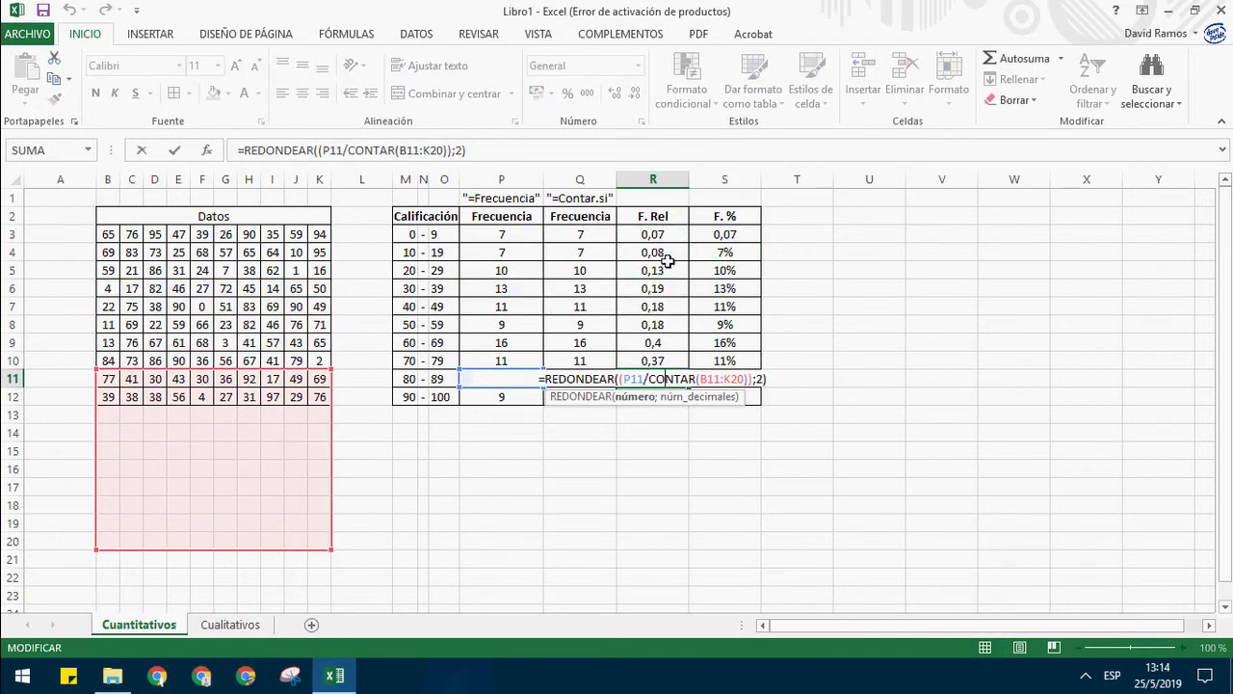
Step: Make the data range in the R3 formula absolute as $B$3:$K$12 and enter the formula
click(671, 258)
key(Up)
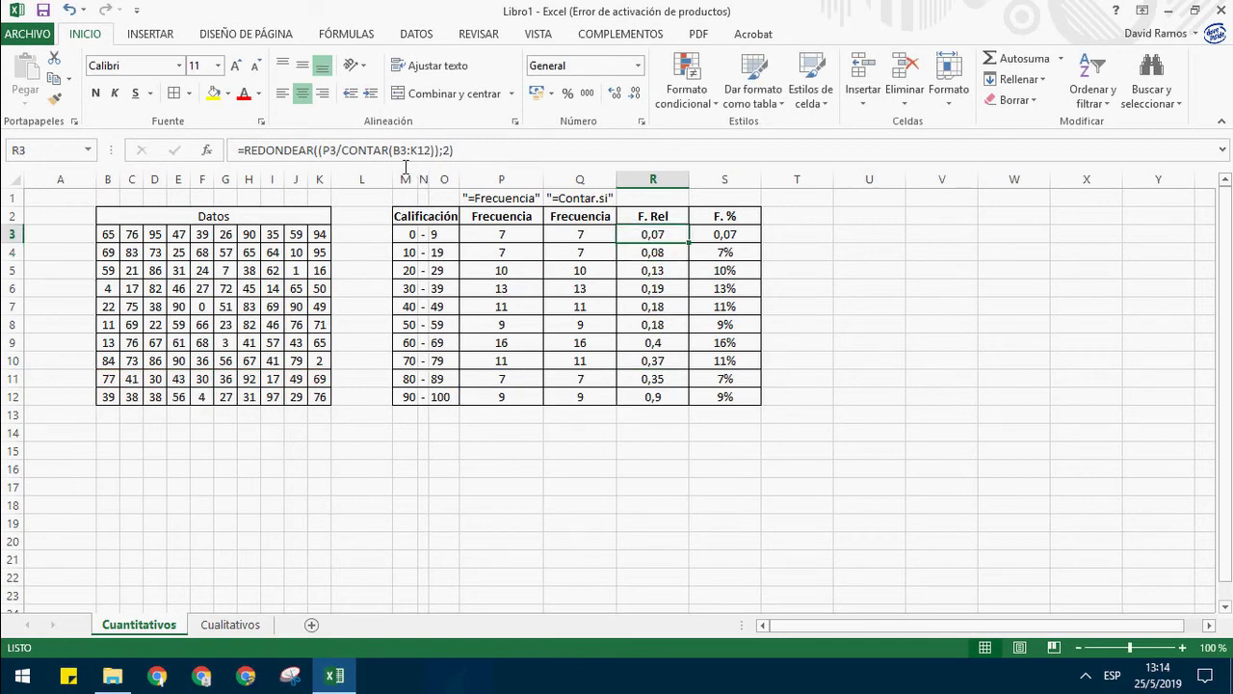
click(405, 151)
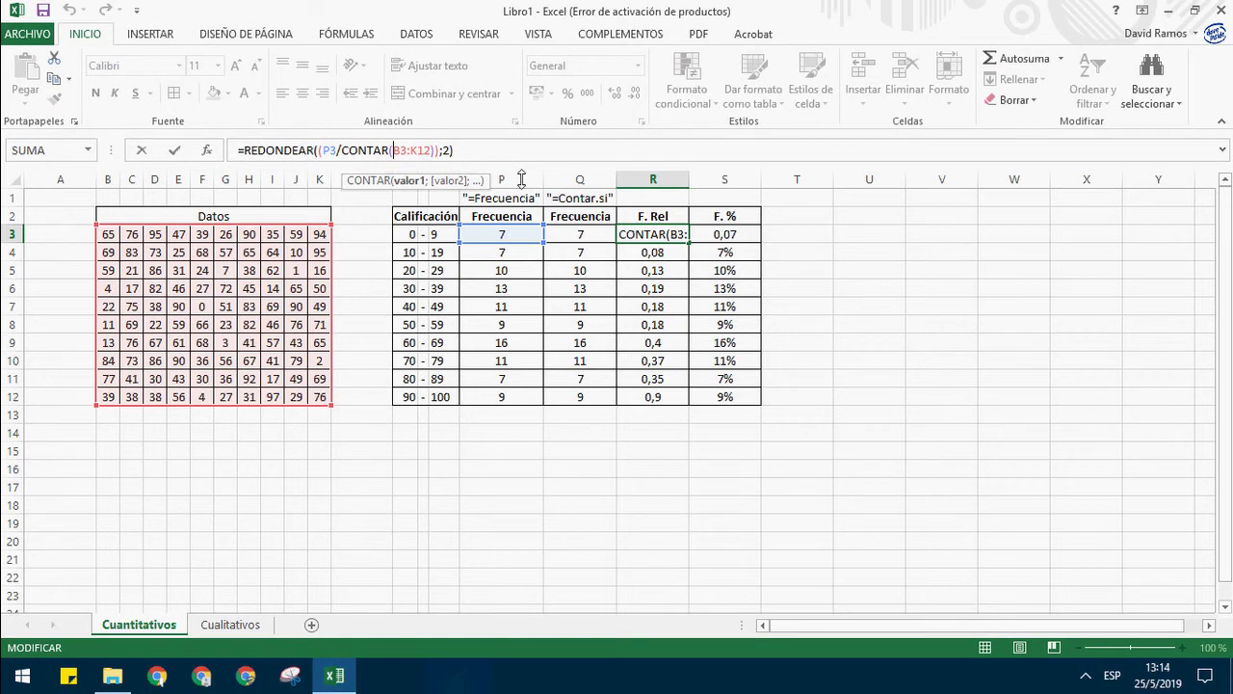
text($)
key(Right)
text($)
text($)
key(Right)
text($)
key(Return)
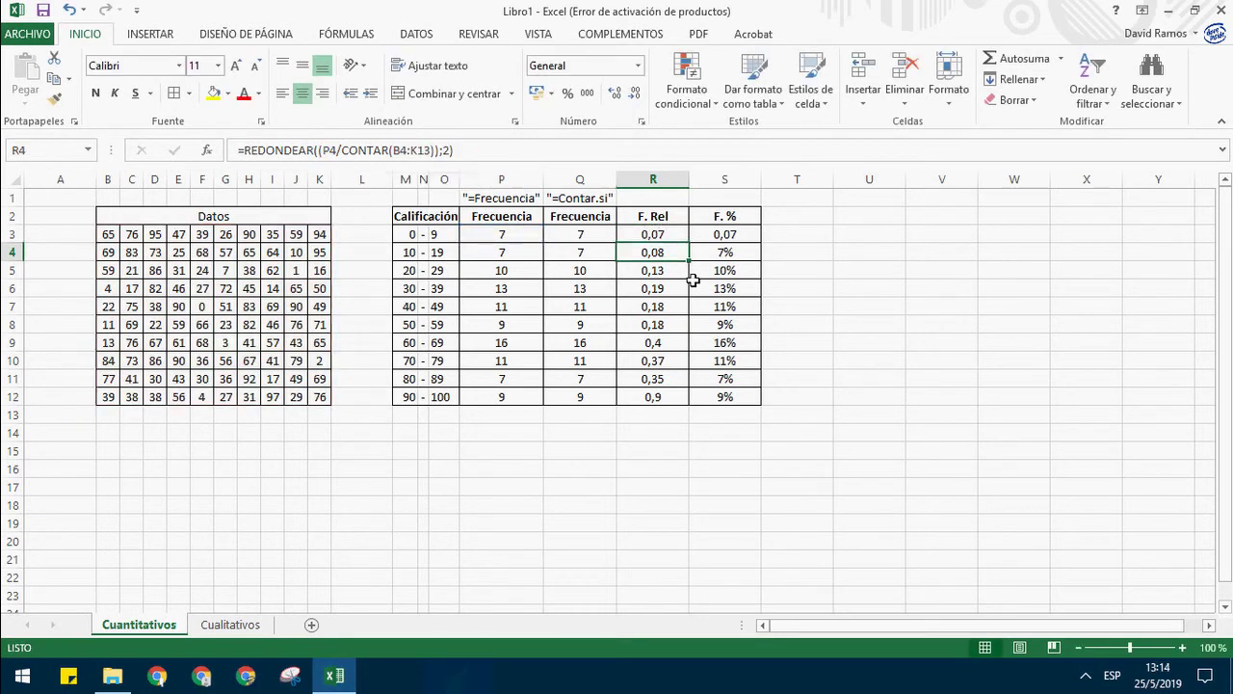
Step: Fill the R3 formula with the absolute range down through R12 and check the result in R9 against its frequency
click(680, 238)
drag(690, 243, 695, 402)
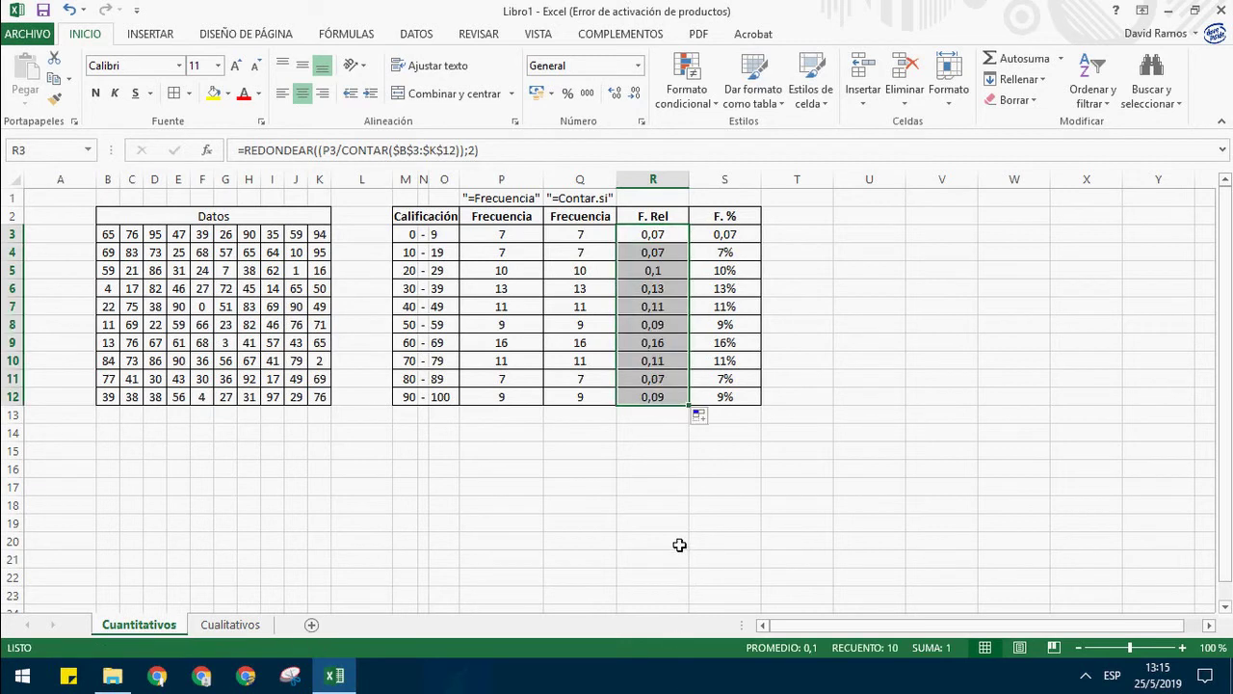
click(683, 470)
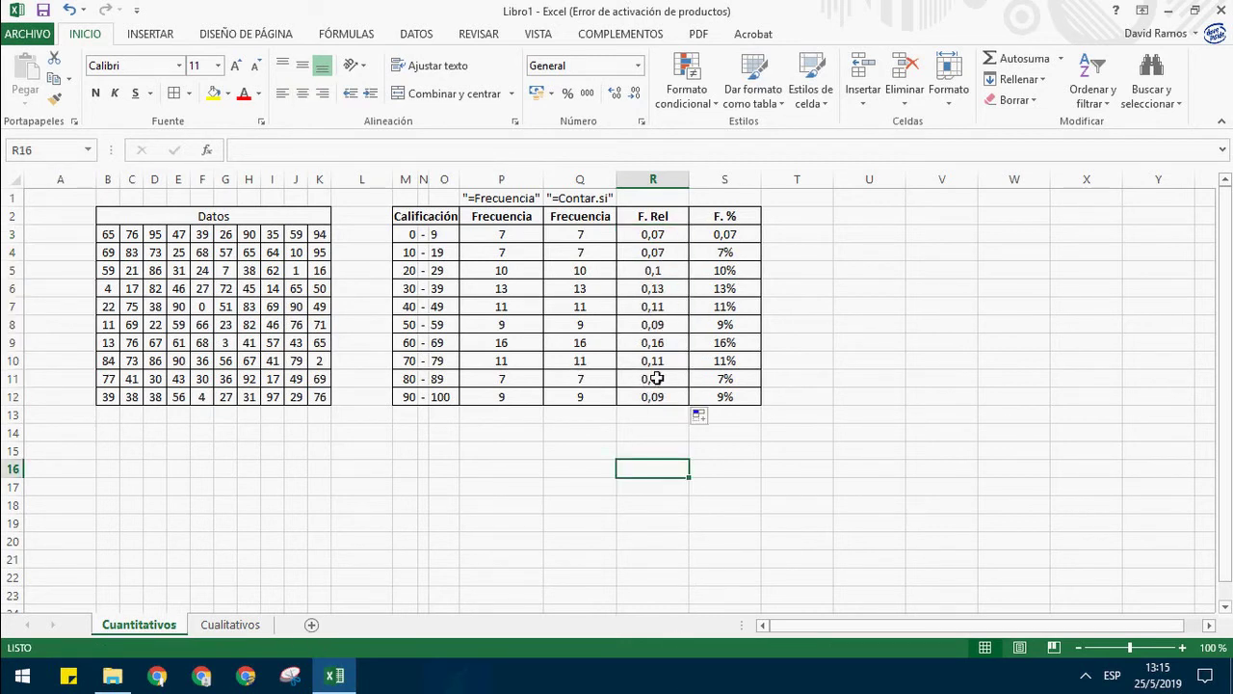
click(601, 347)
click(653, 349)
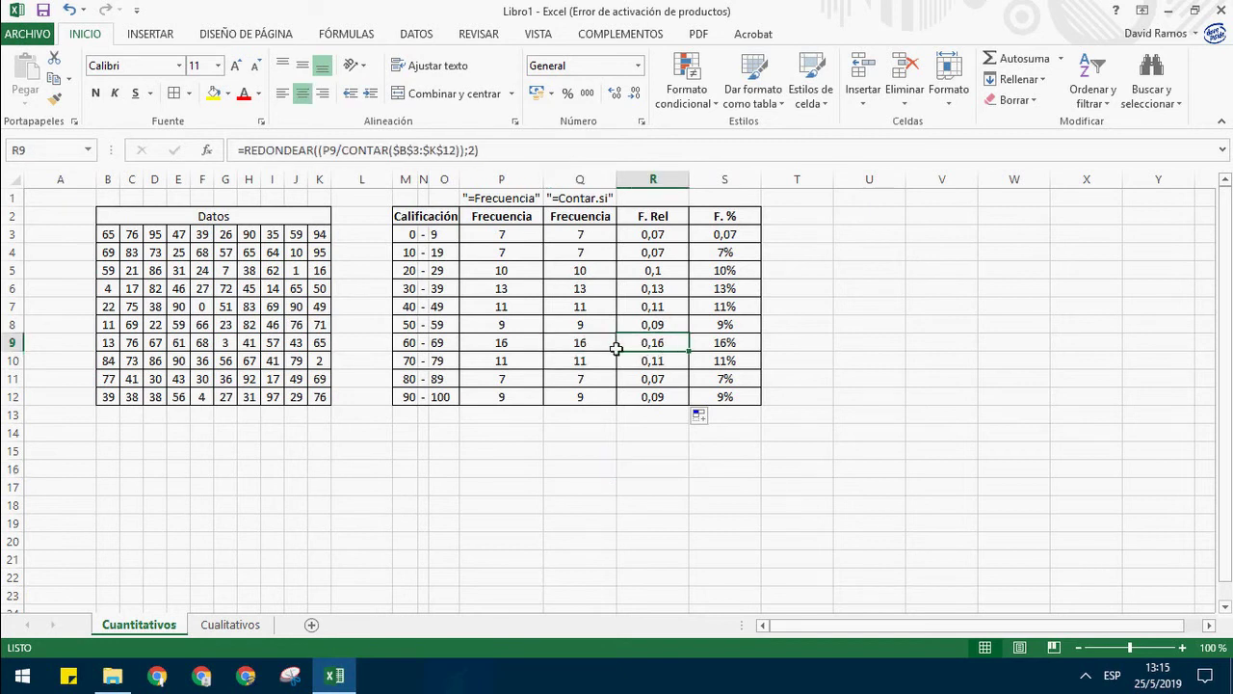
click(611, 347)
click(656, 350)
Step: Copy the R3 formula into S3 and fill it down the F. % column through S12
click(684, 237)
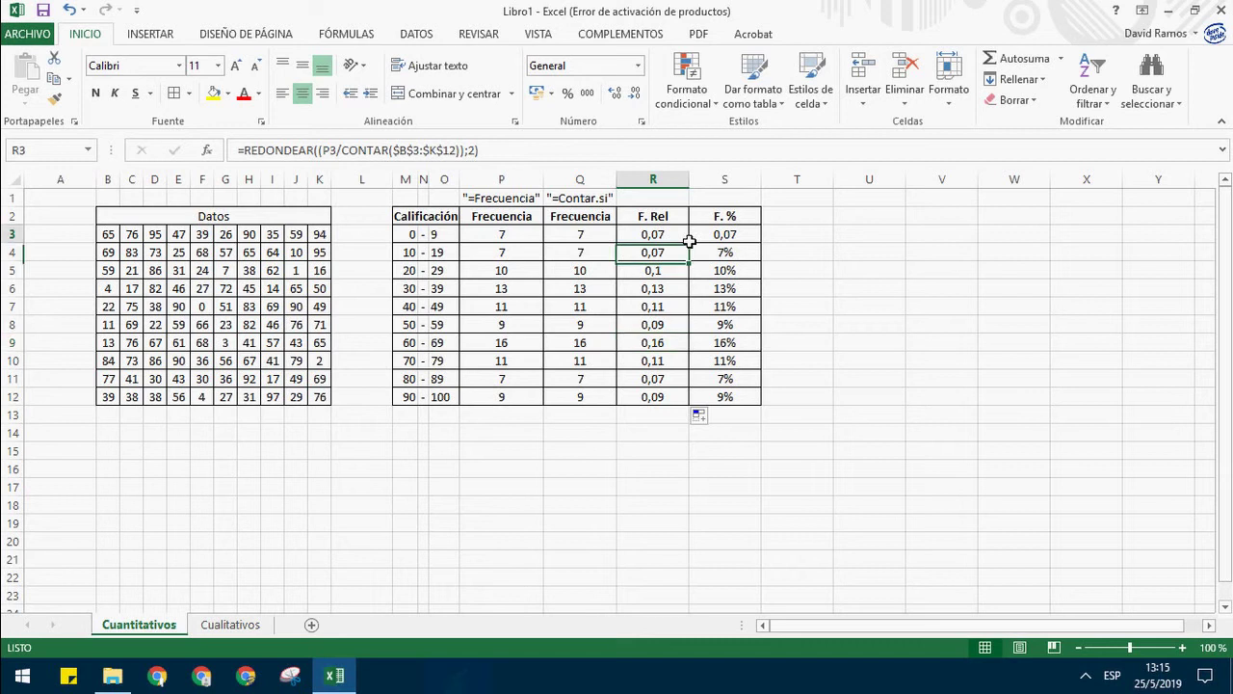
key(ctrl+c)
click(749, 241)
key(ctrl+v)
key(Escape)
click(753, 288)
click(747, 239)
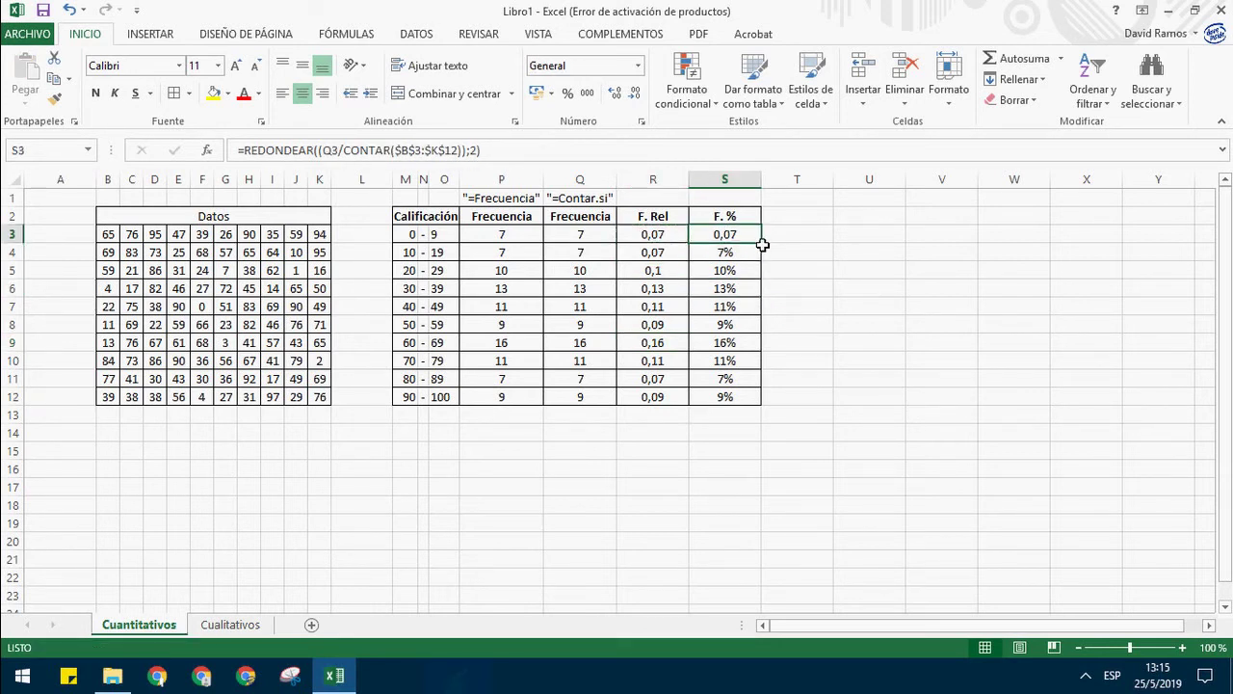
drag(761, 243, 770, 409)
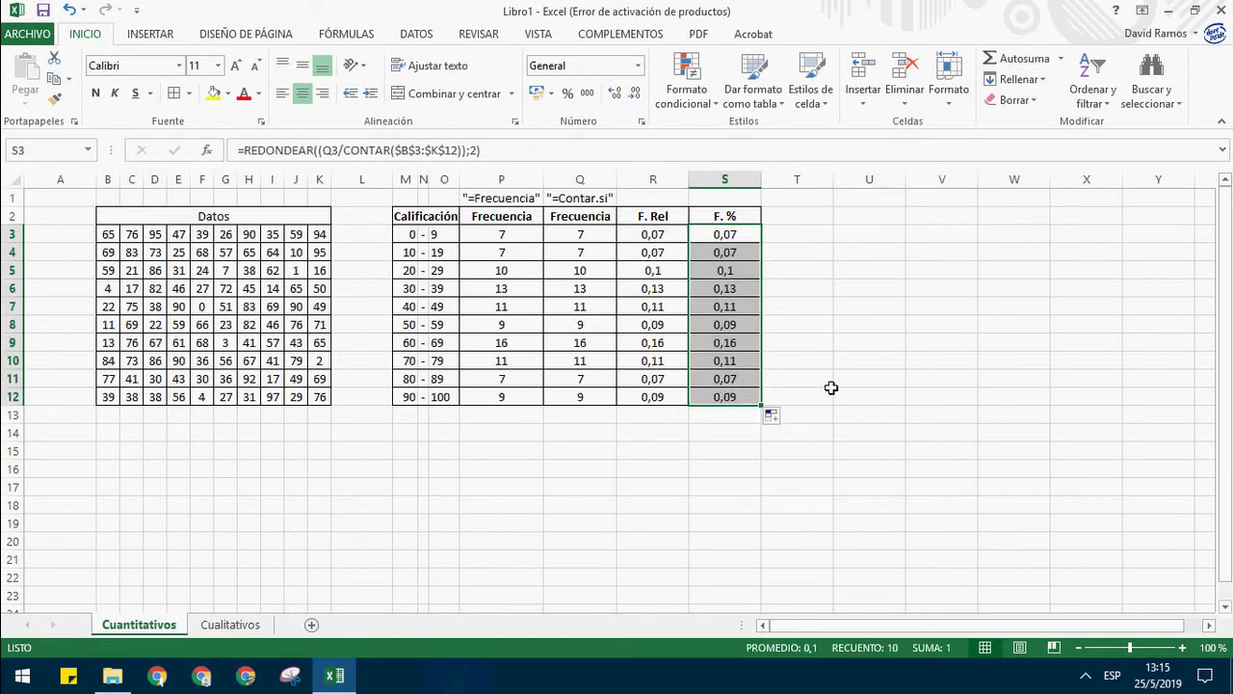
click(841, 380)
Step: Try multiplying the rounded formula in S3 by 100, and undo that change
click(743, 239)
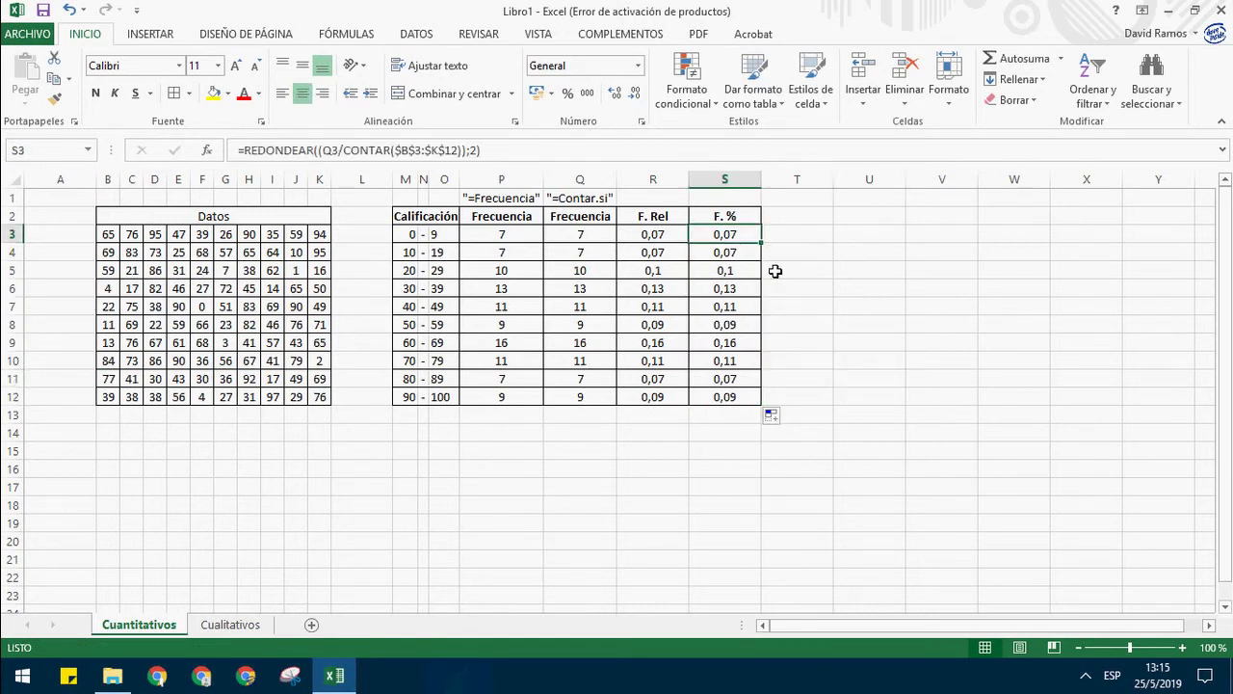
click(624, 157)
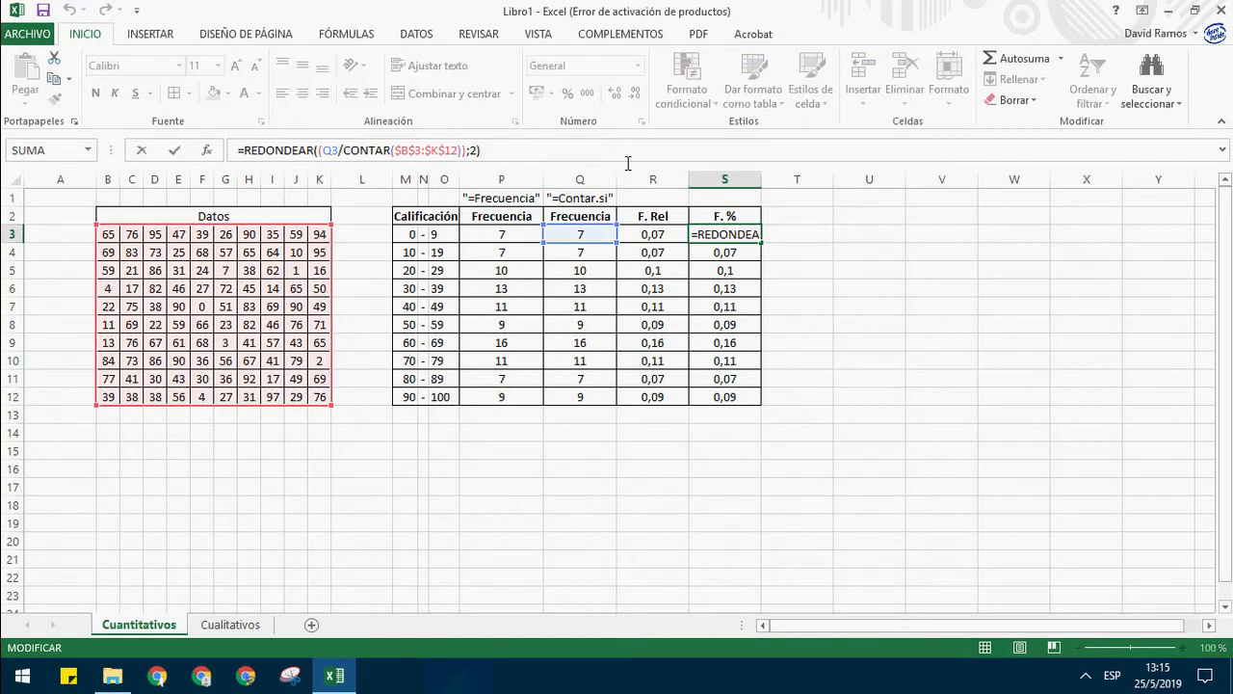
text(*100)
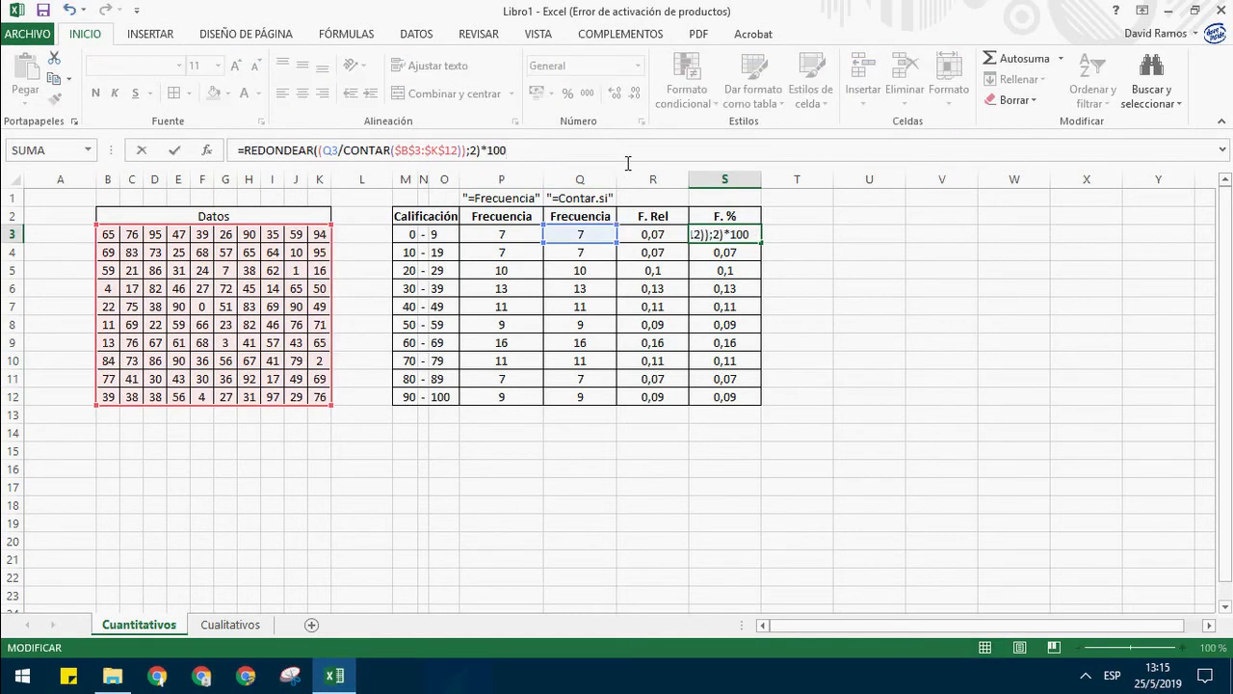
key(Return)
key(Up)
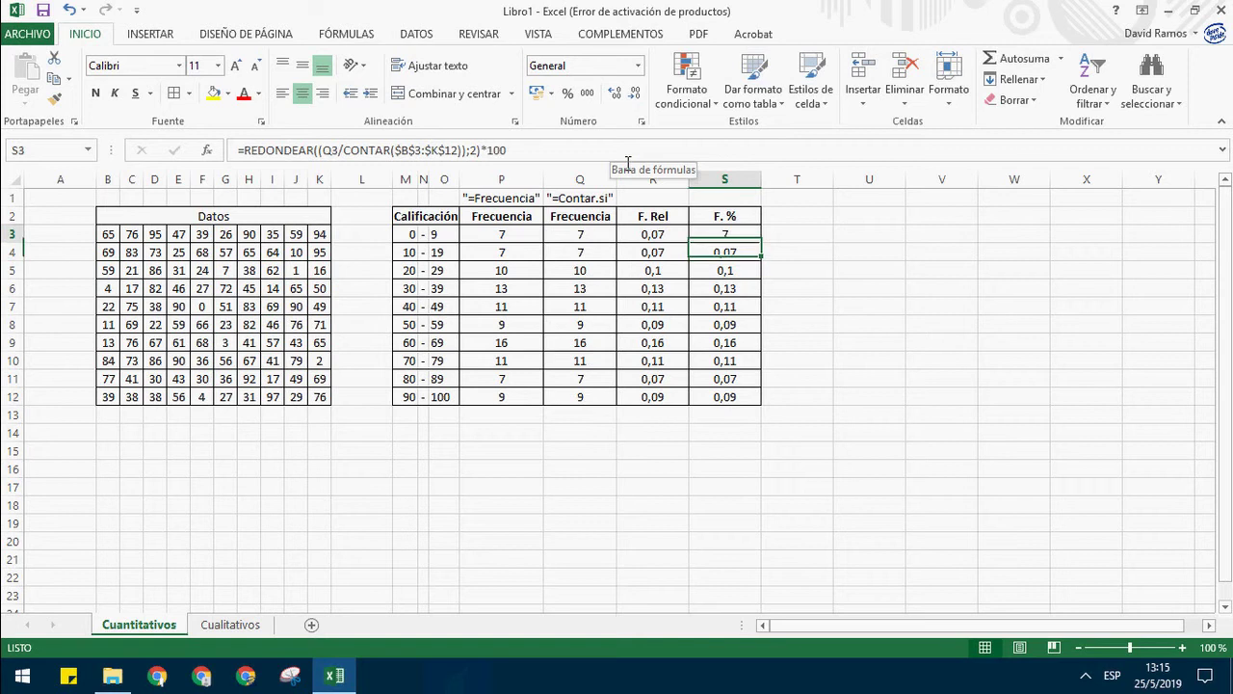
key(ctrl+z)
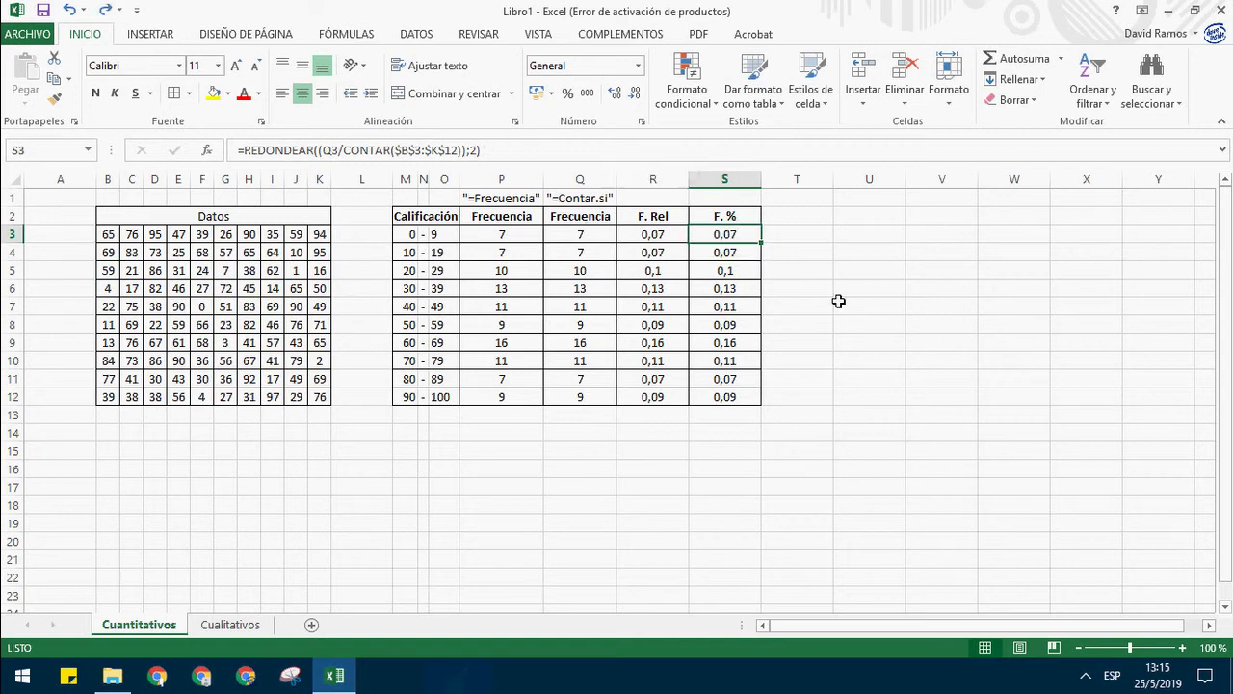
Step: Format the F. % values in S3:S12 as percentages
drag(761, 242, 784, 403)
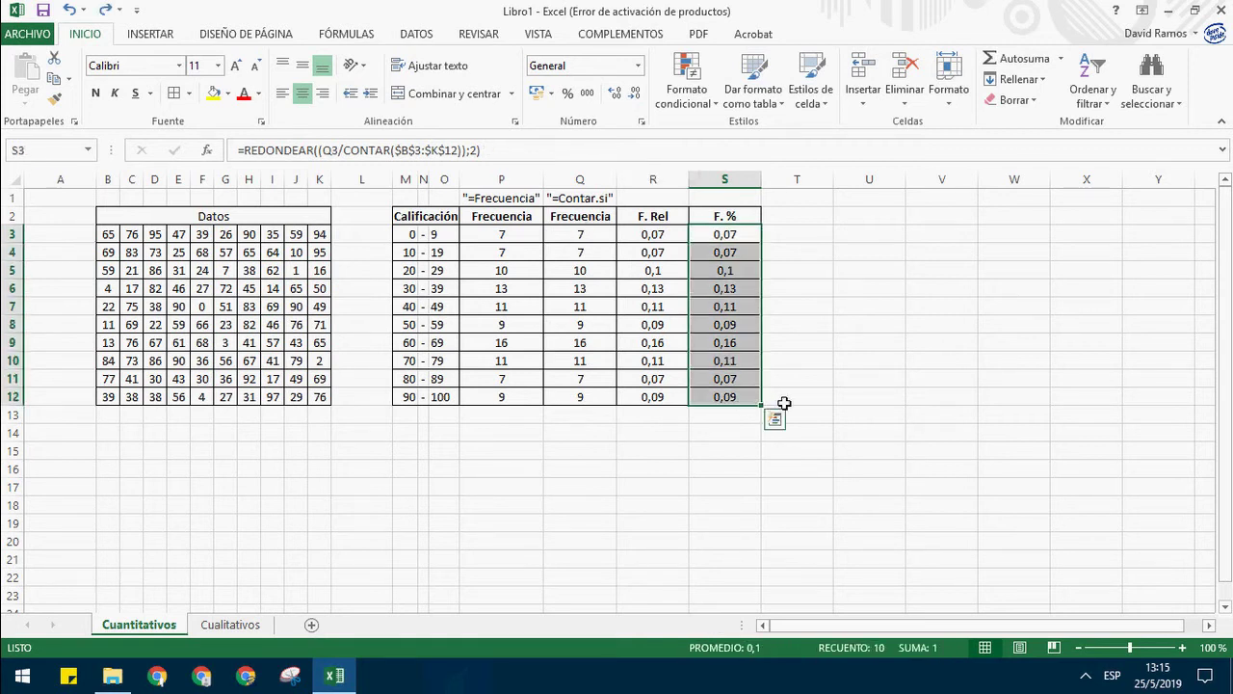
click(568, 94)
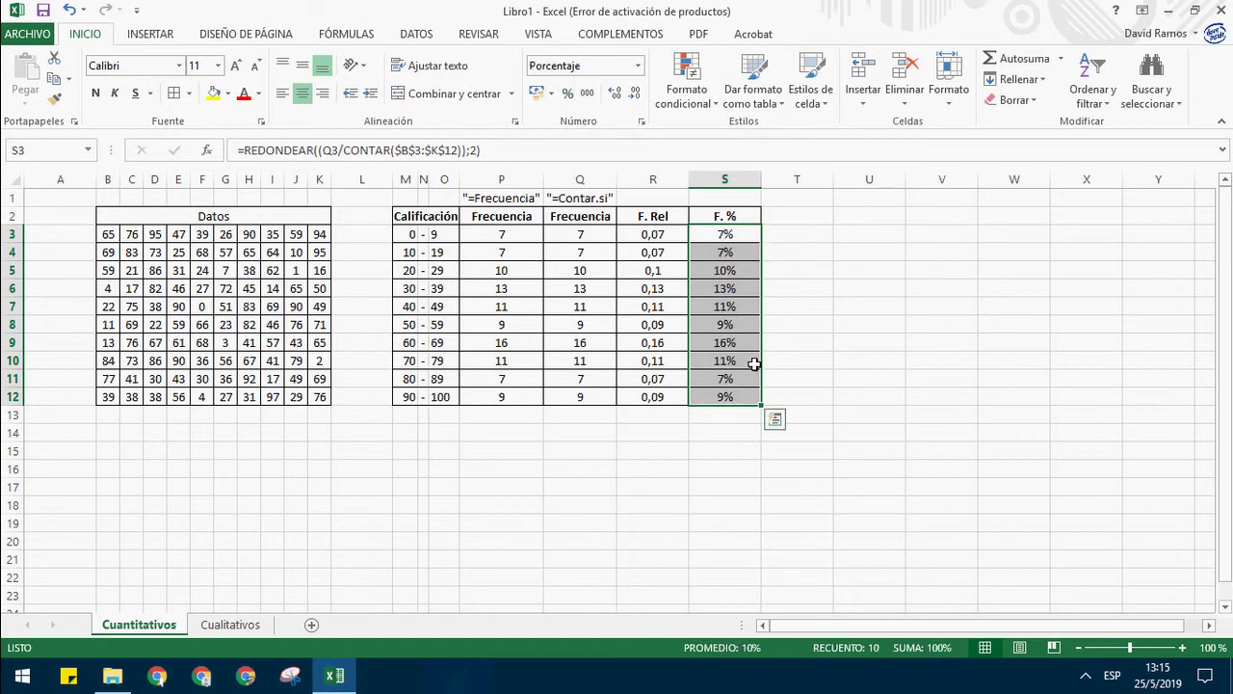
click(748, 458)
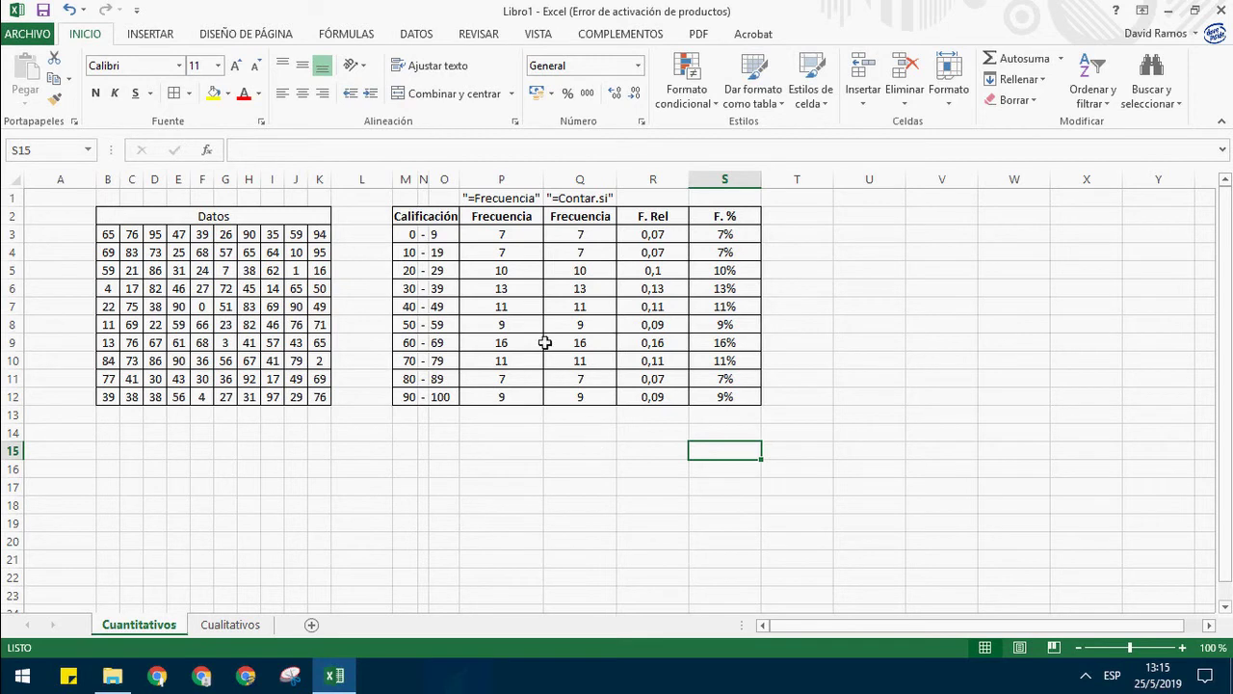
Step: Review the Calificación, Frecuencia, F. Rel and F. % columns of the table and the frequency formula in P3
drag(440, 218, 499, 397)
drag(675, 219, 658, 397)
drag(720, 225, 723, 402)
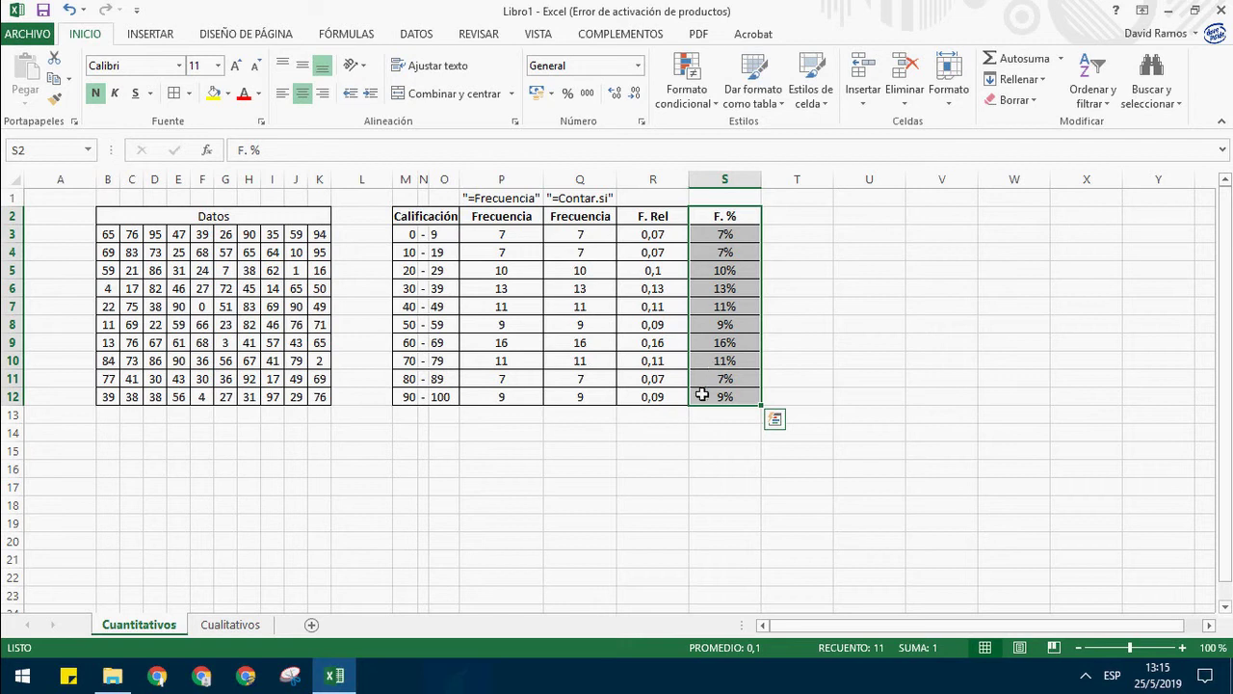
click(443, 454)
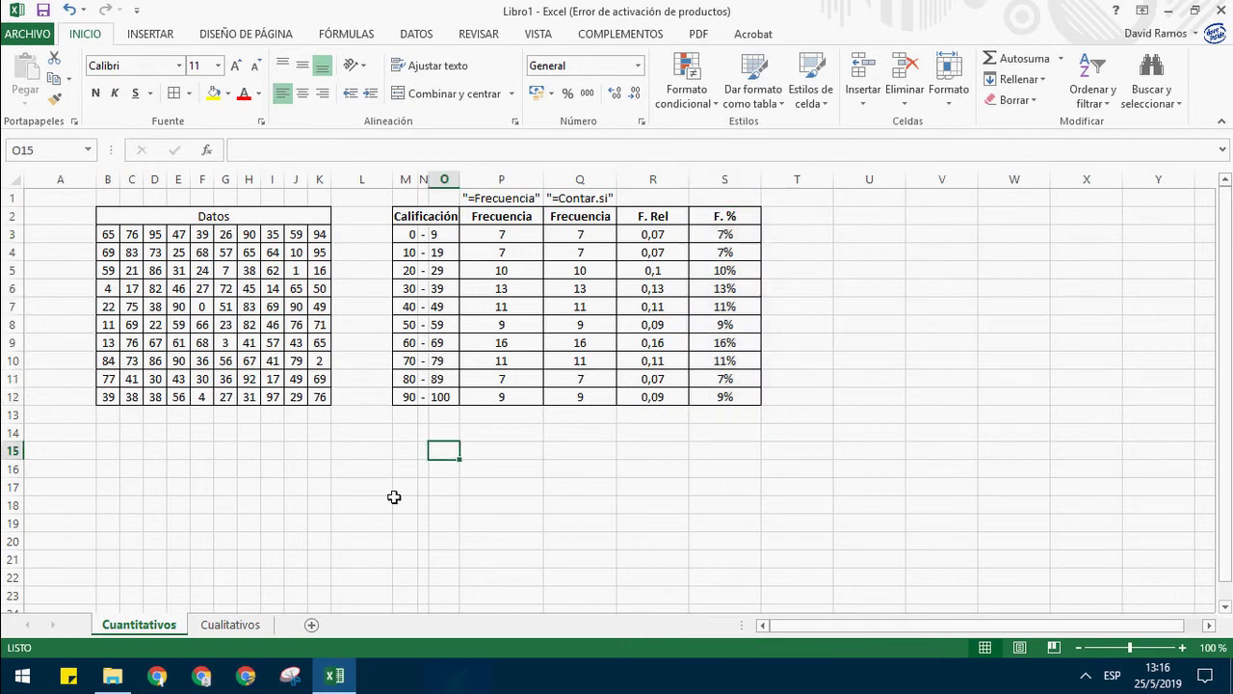
click(518, 239)
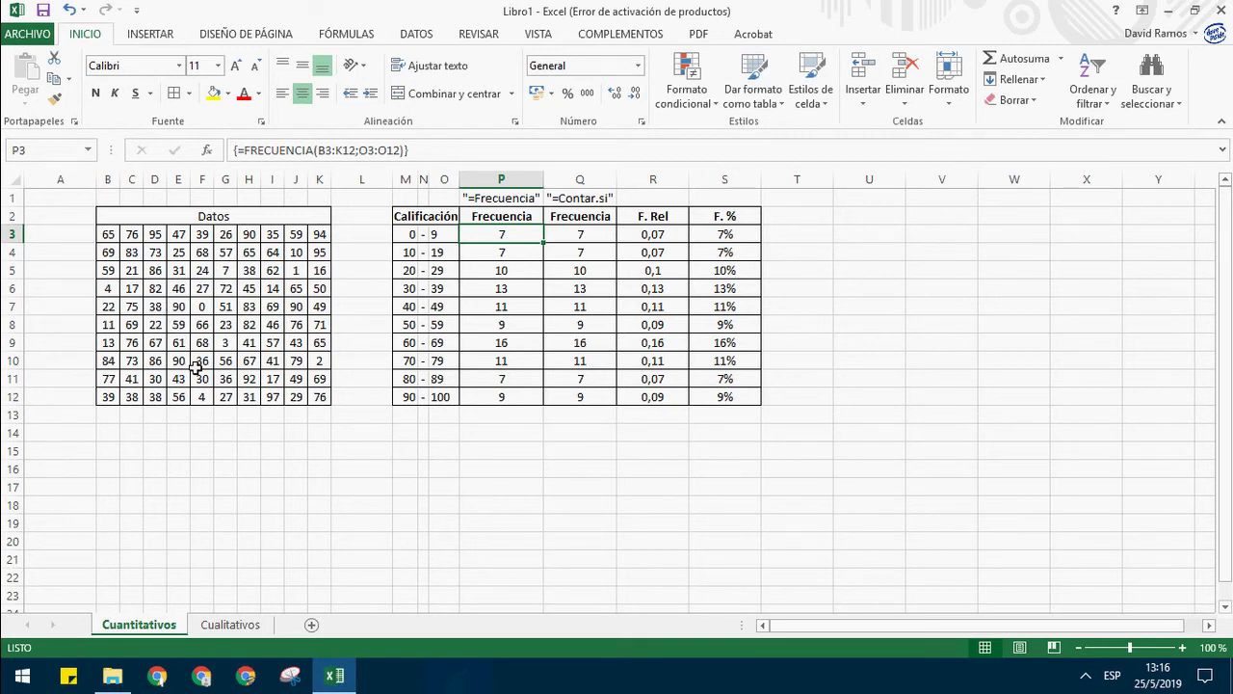
Step: On the Cualitativos sheet, replace the random letter formulas in B3:K12 with their fixed values
click(236, 627)
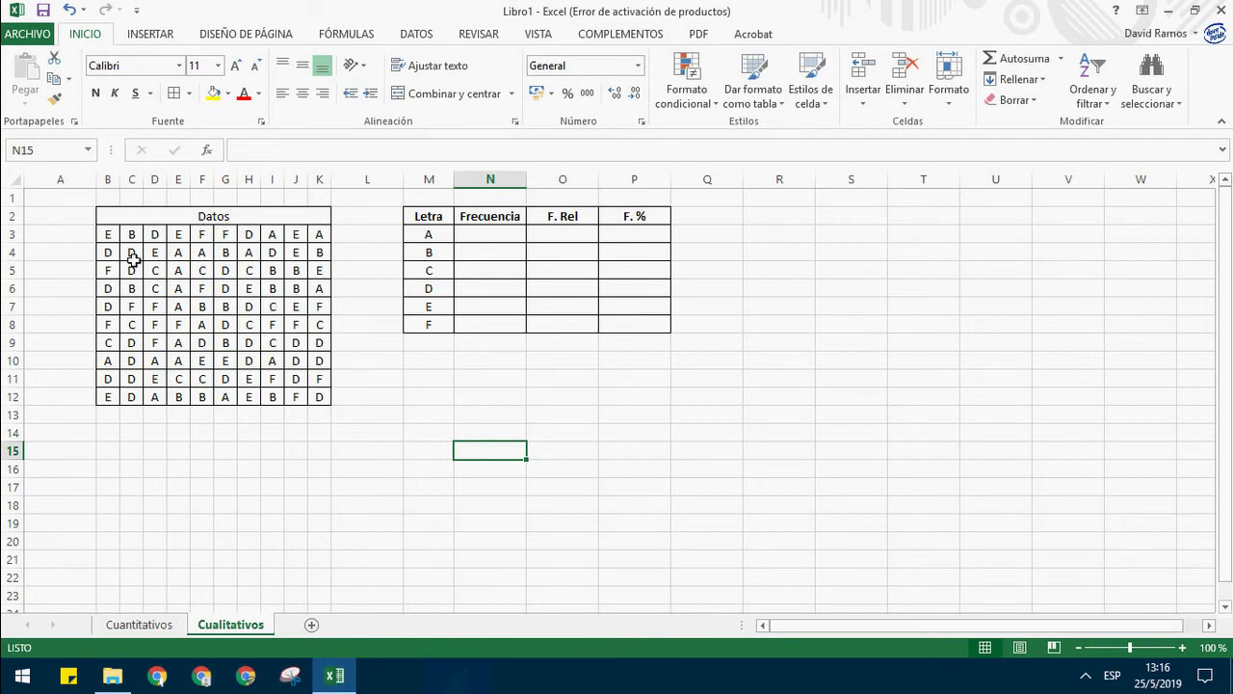
drag(114, 241, 328, 402)
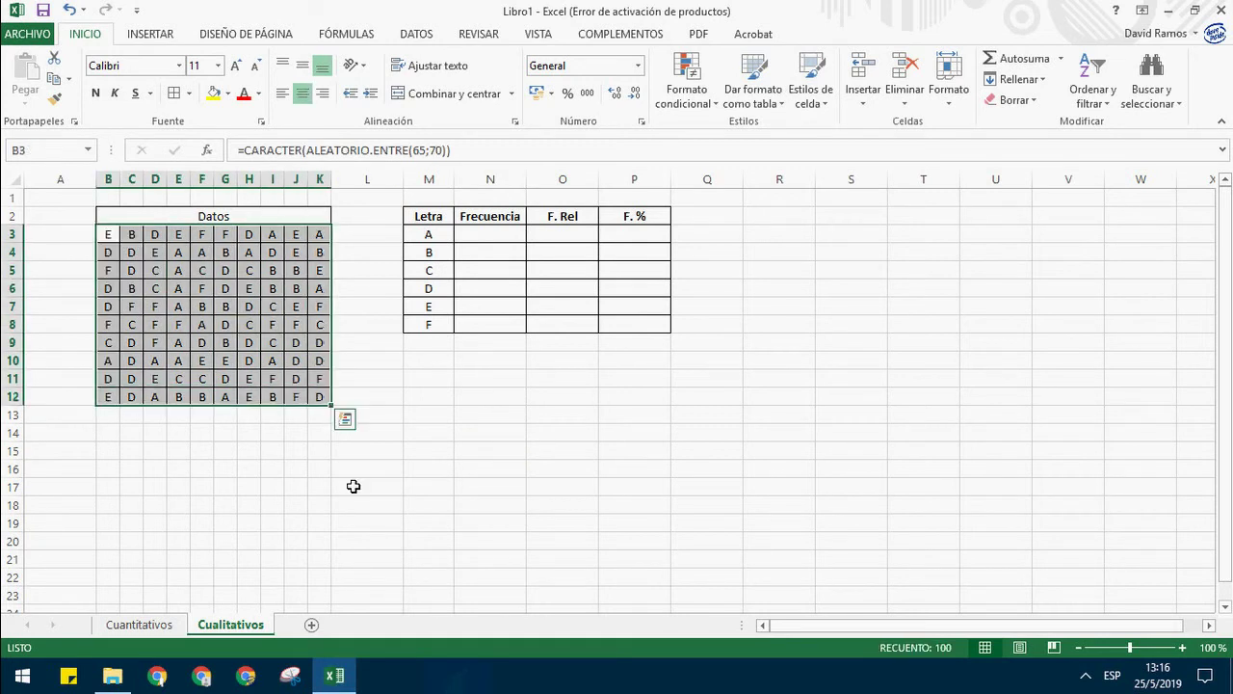
click(333, 512)
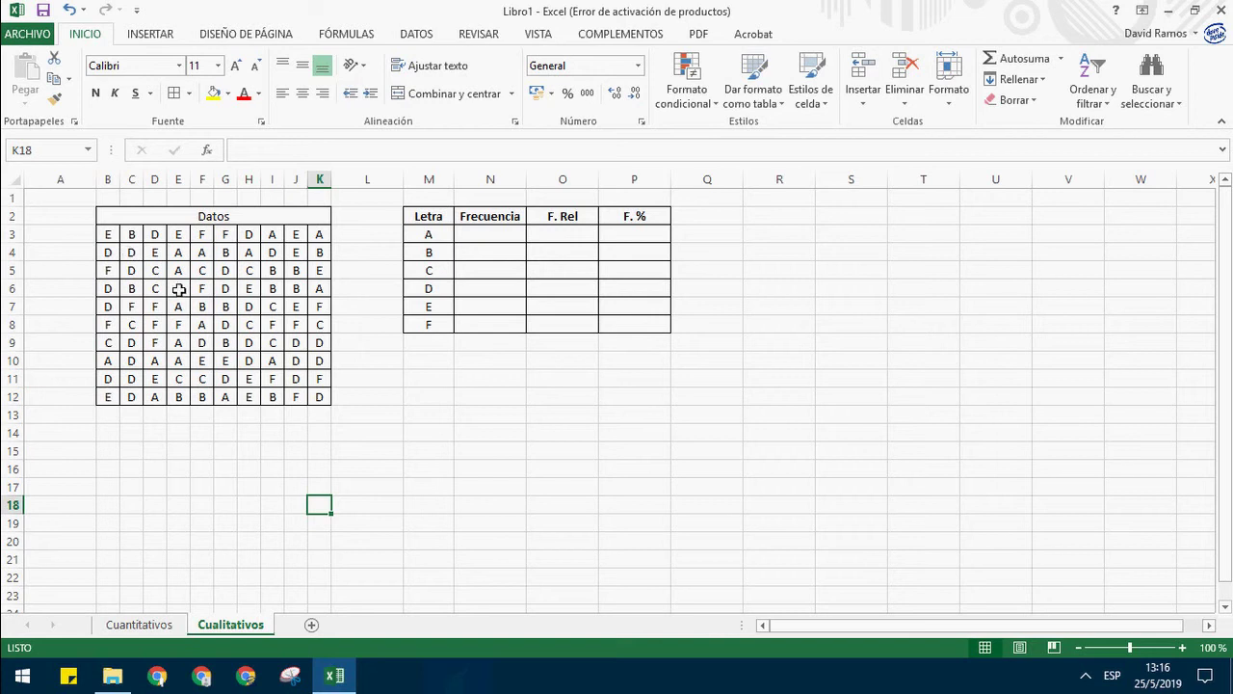
drag(111, 235, 330, 410)
key(ctrl+c)
click(25, 101)
click(23, 226)
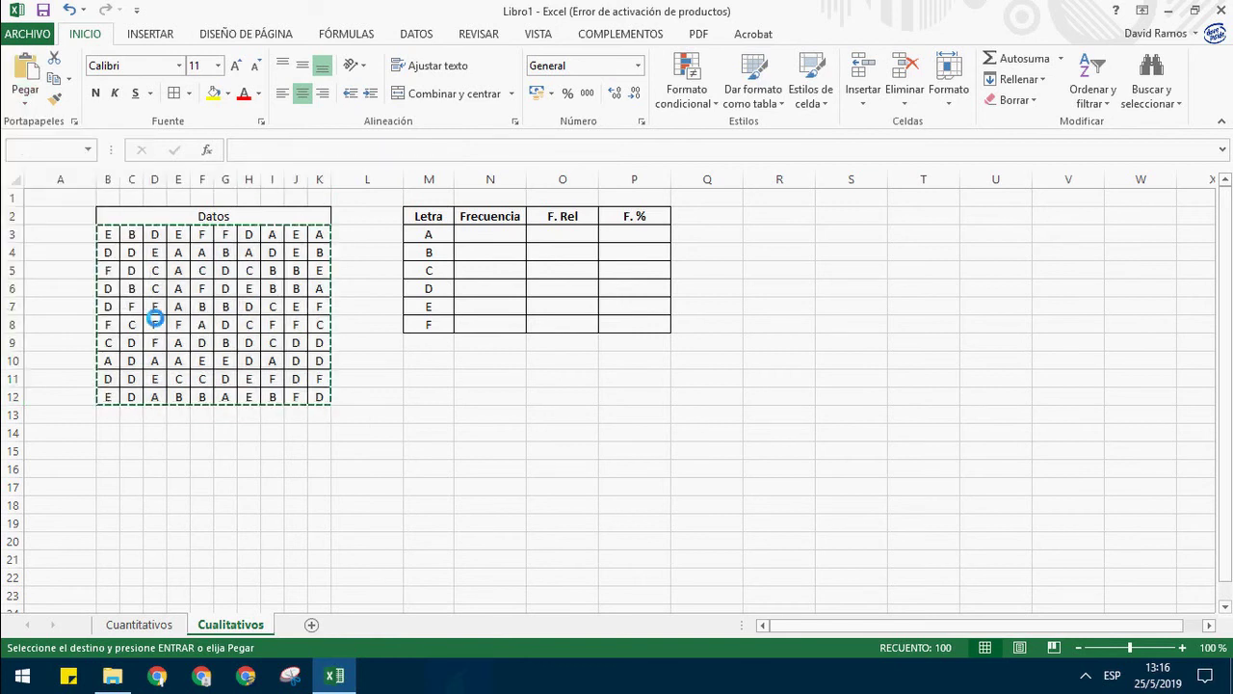
click(424, 400)
click(272, 325)
drag(116, 234, 325, 396)
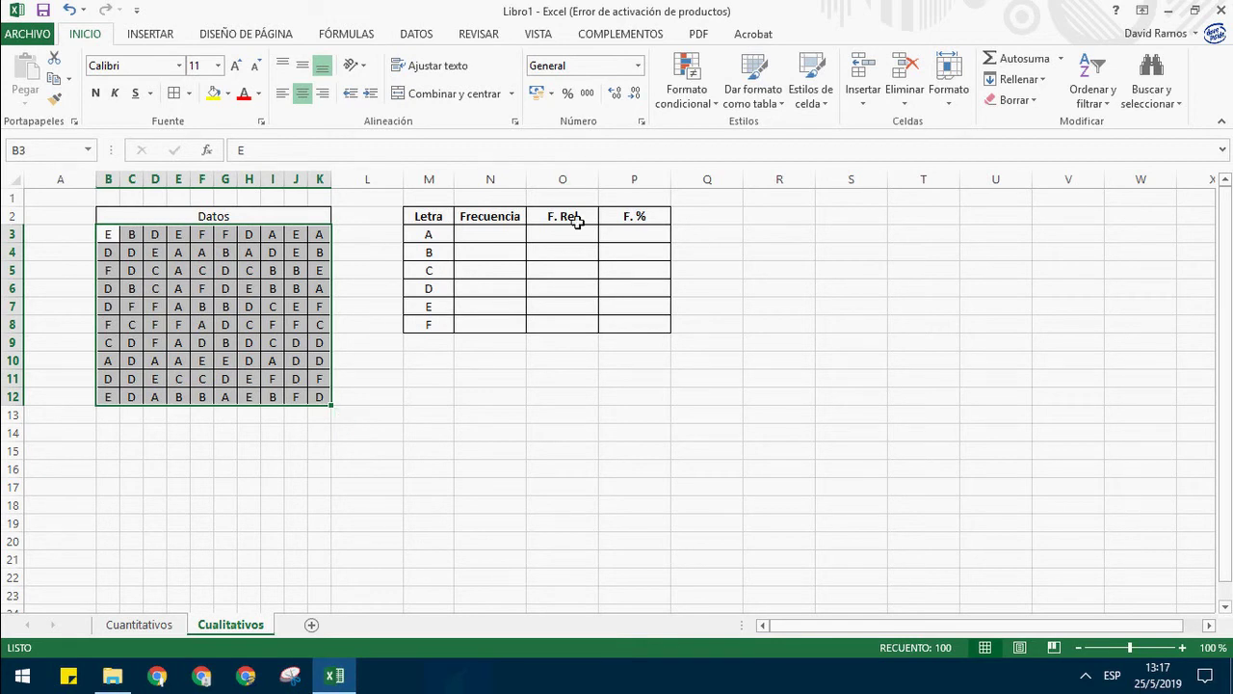
Step: Enter =CONTAR.SI(B3:K12;"A") in N3 to count the occurrences of letter A in the data
drag(449, 236, 452, 335)
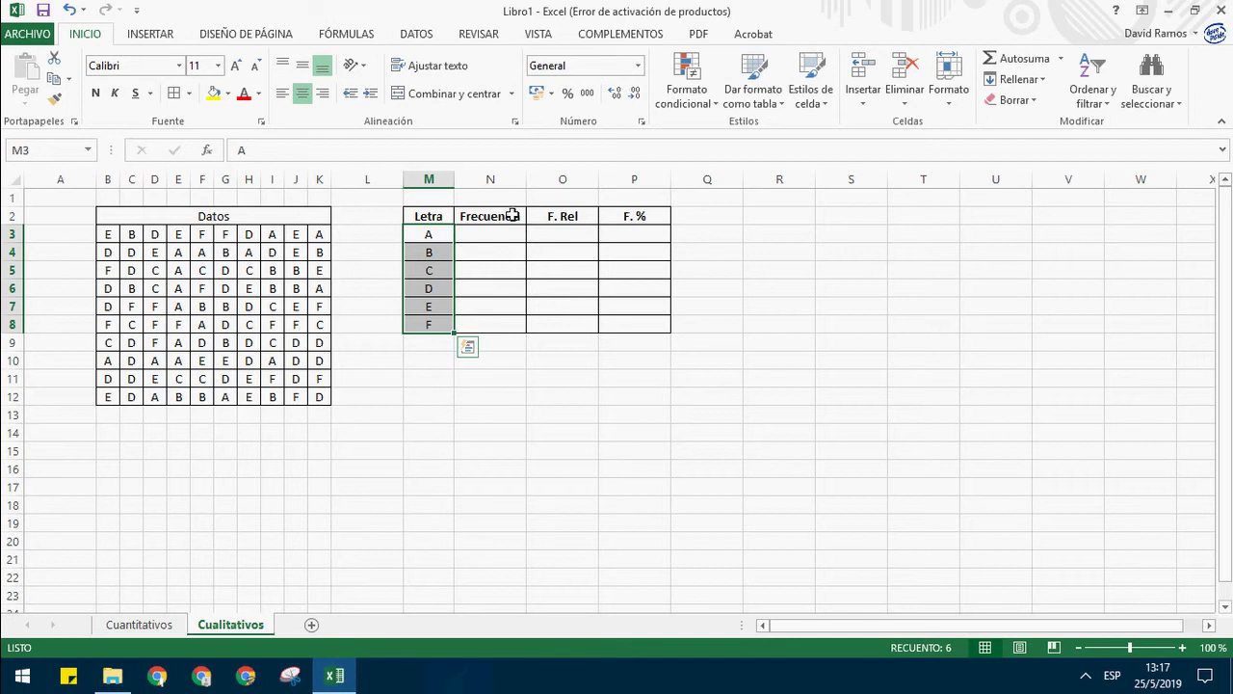
click(516, 243)
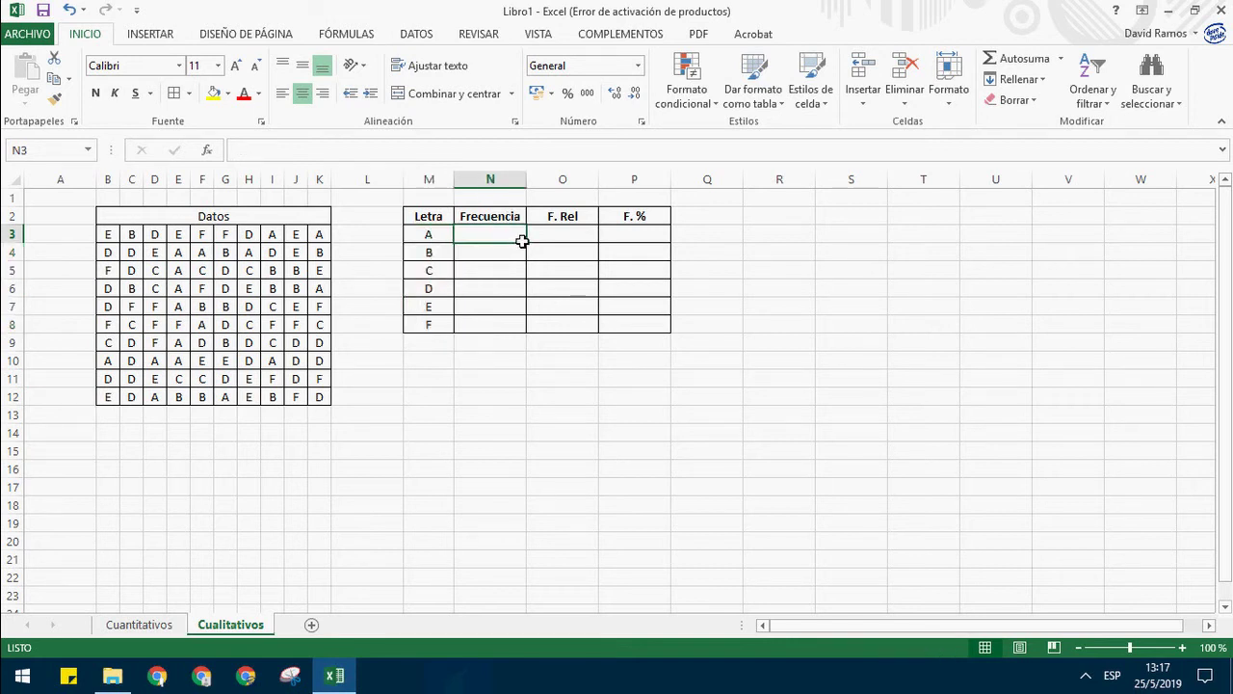
text(=co)
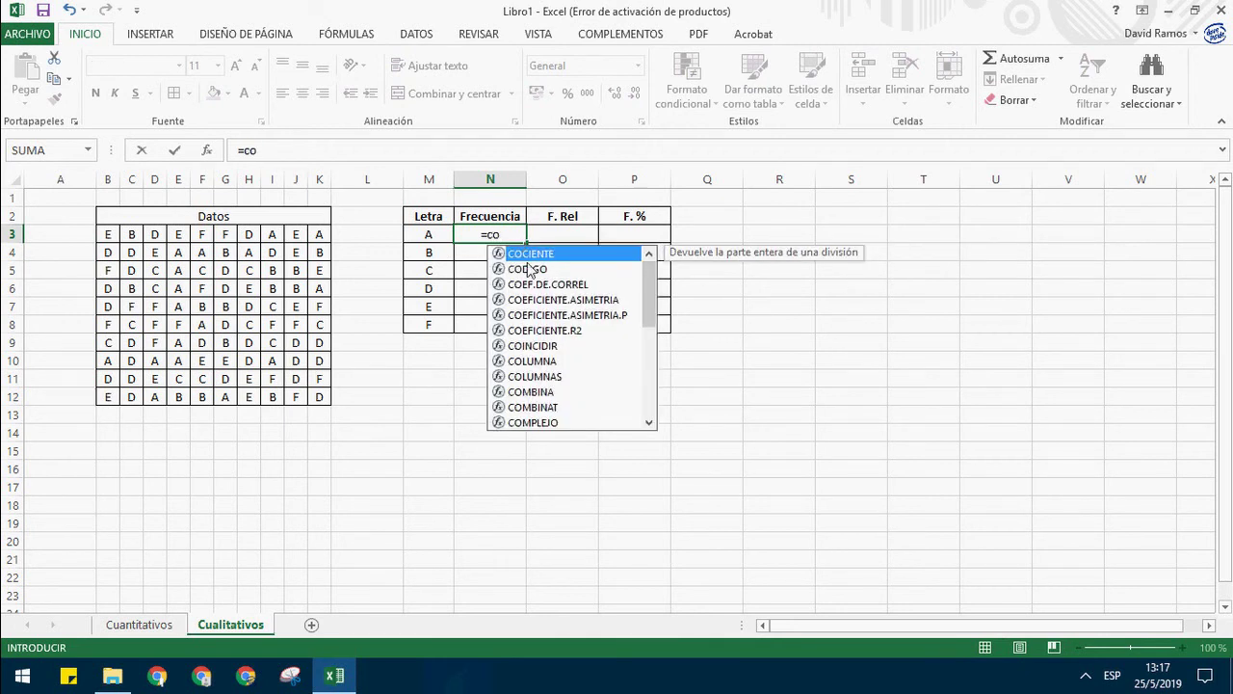
text(n)
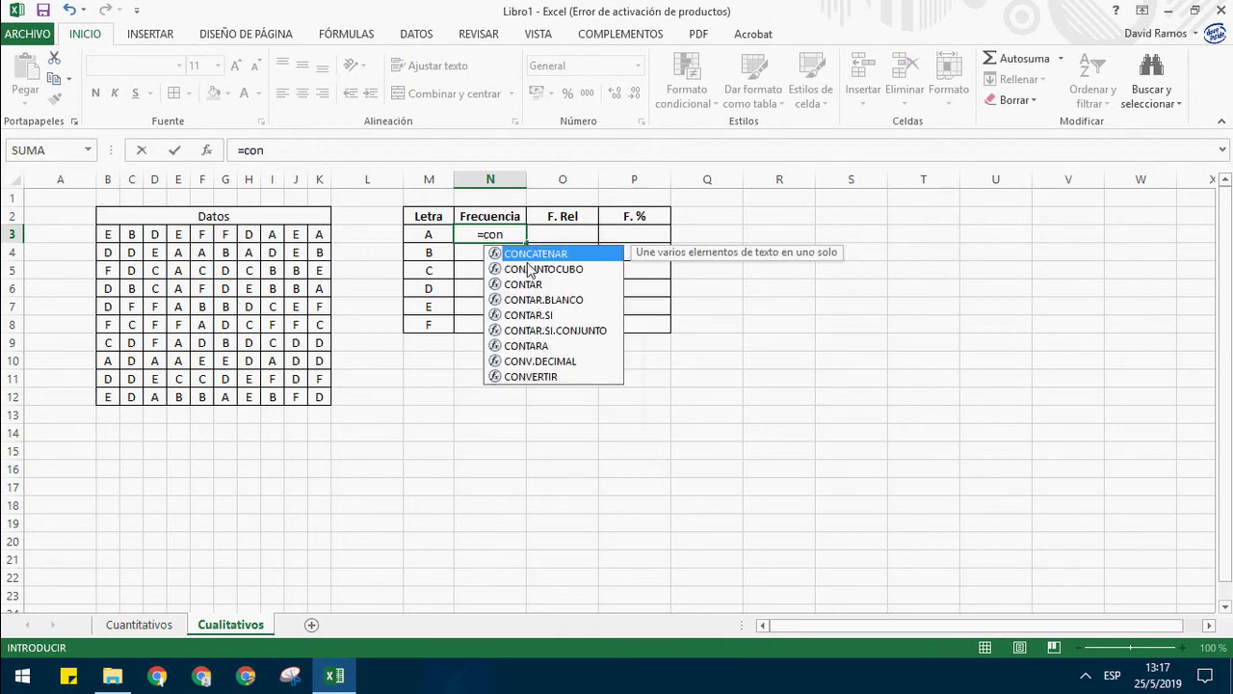
click(559, 316)
double_click(559, 316)
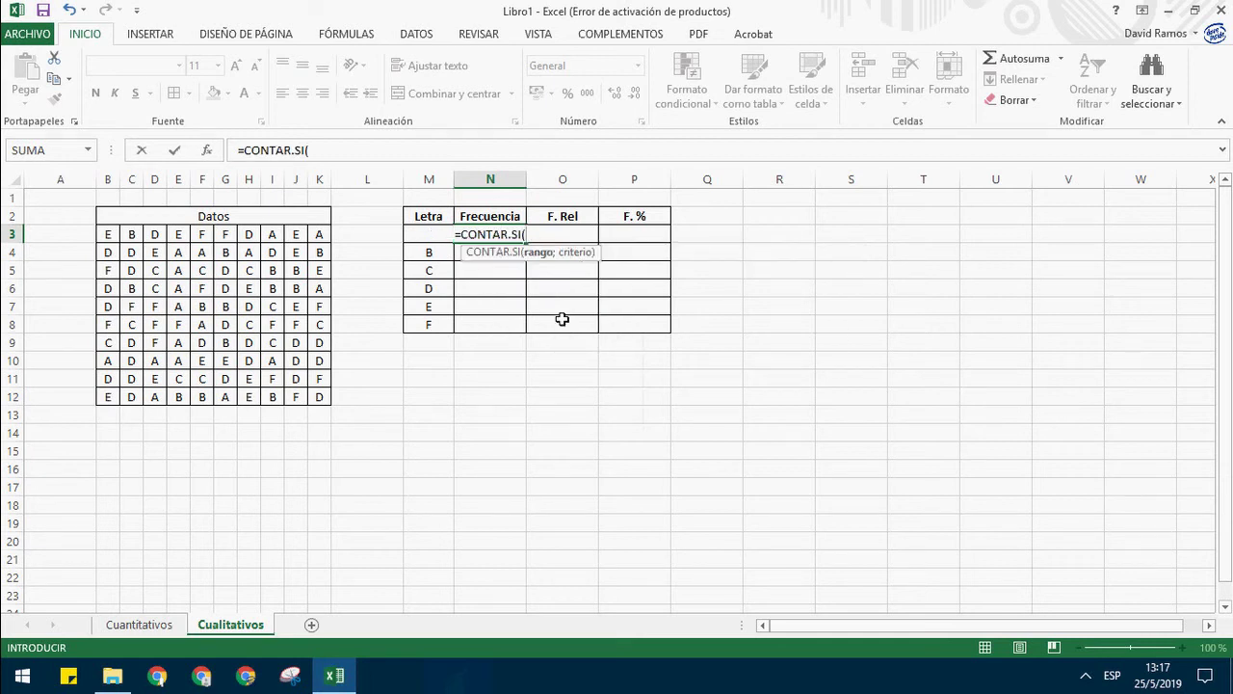
drag(114, 236, 330, 405)
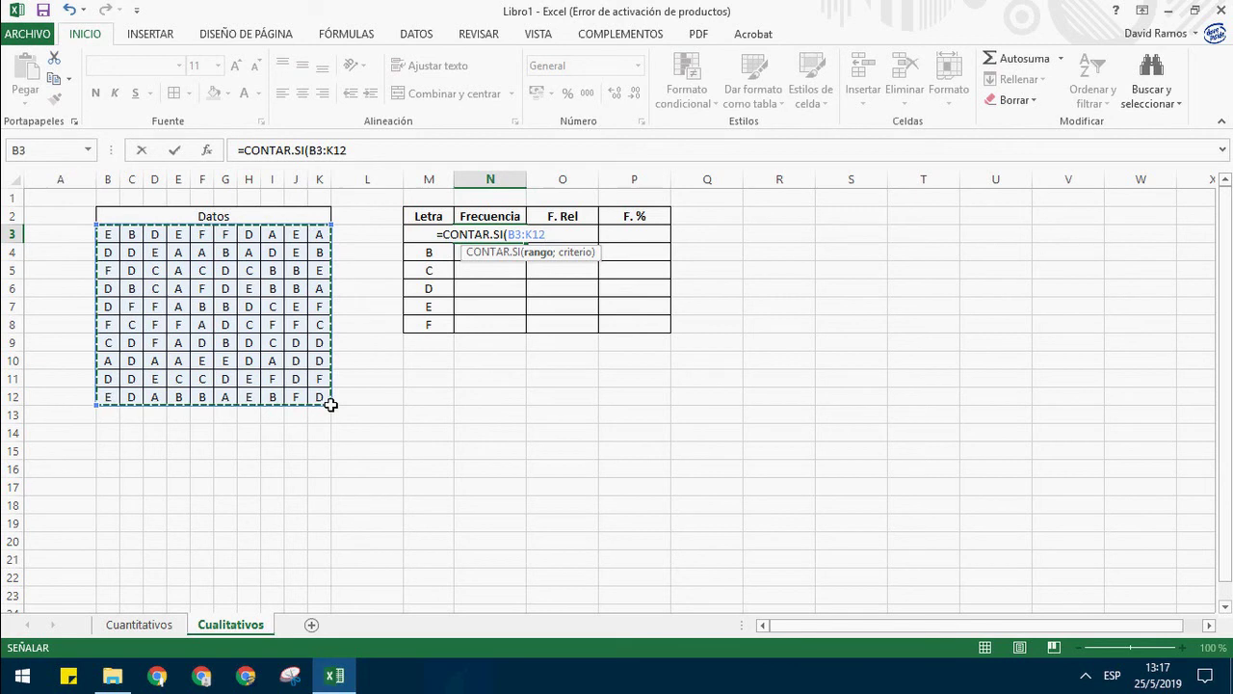
text(;)
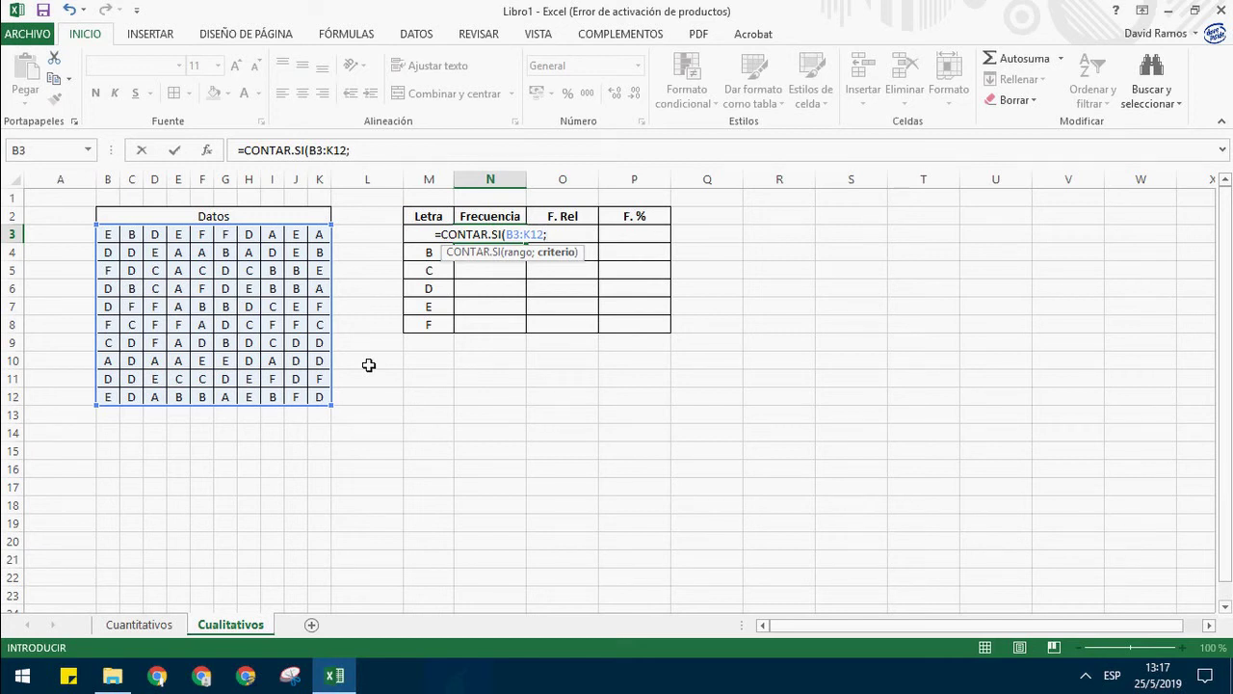
text(")
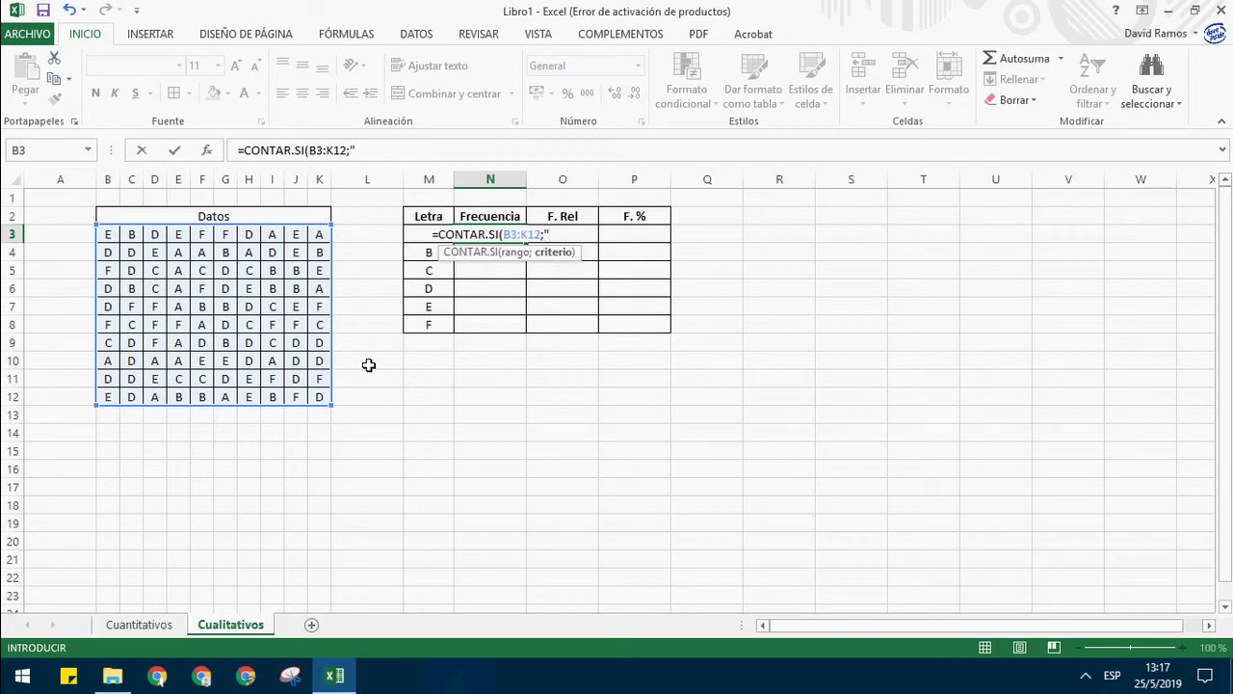
text(A)
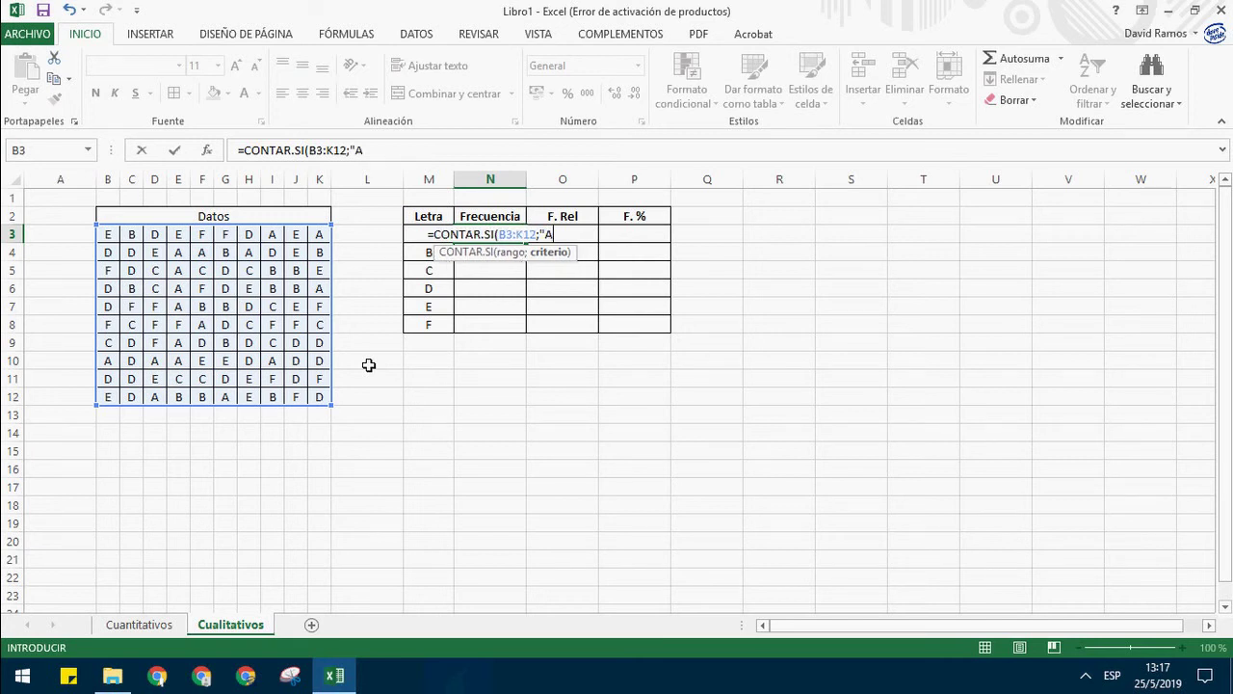
text(")
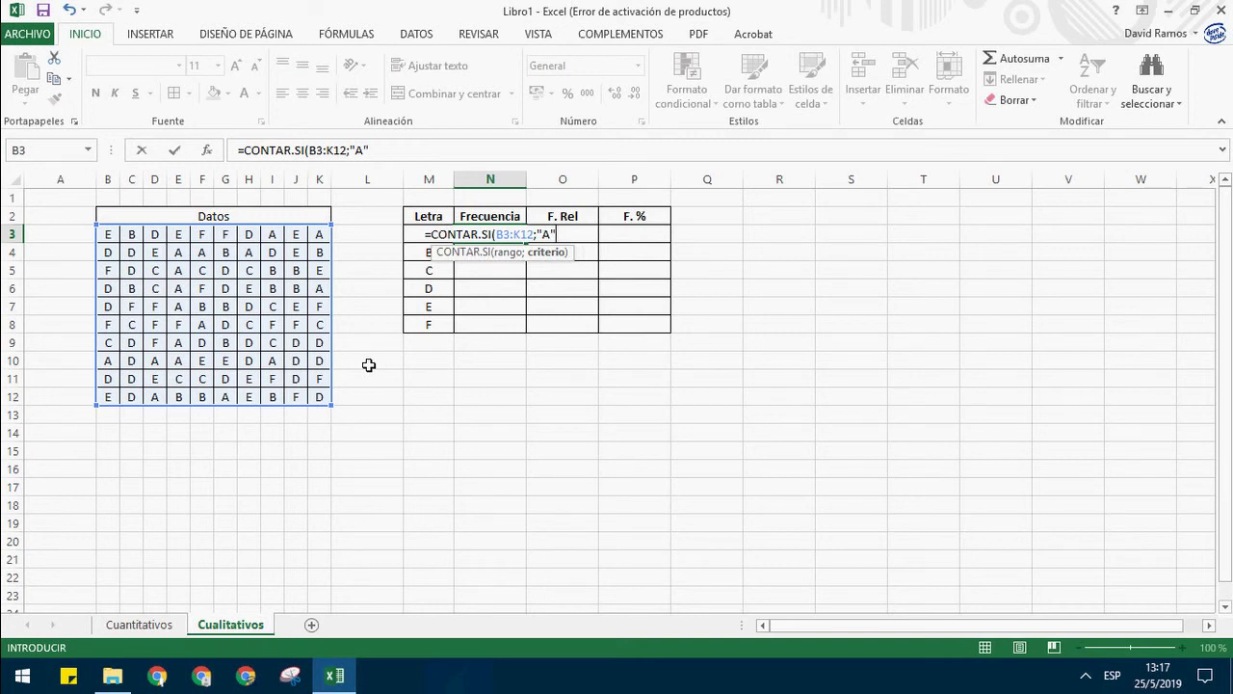
text())
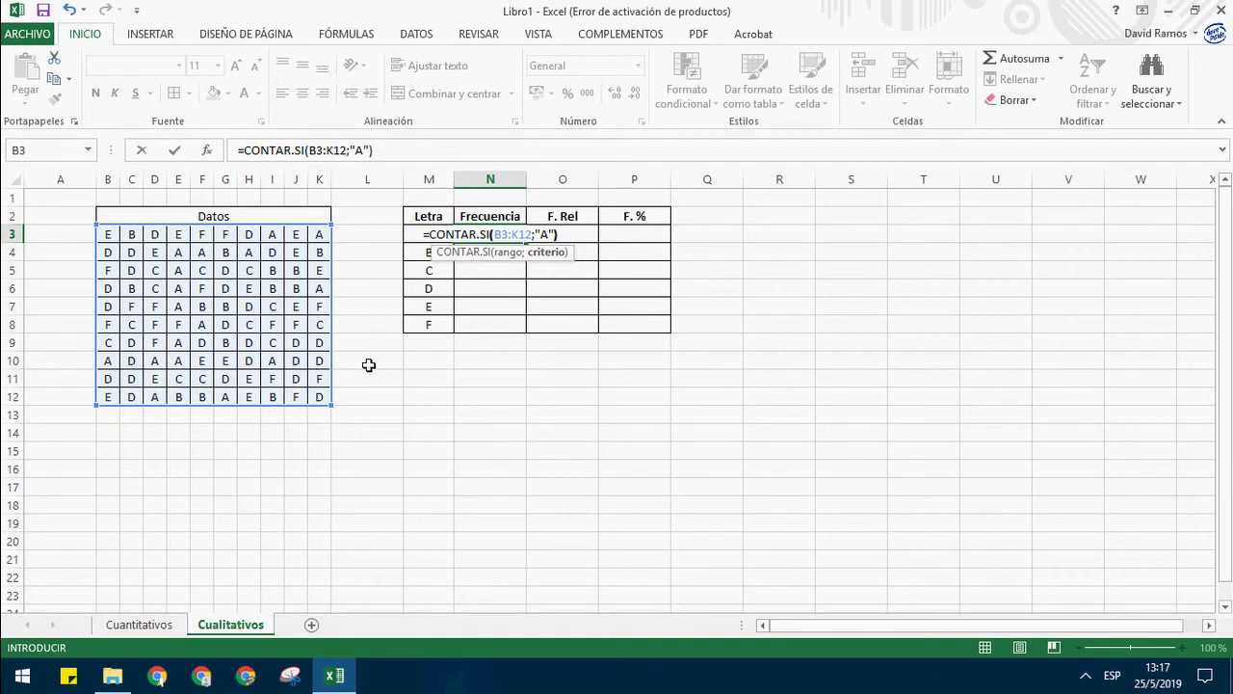
key(Return)
key(Up)
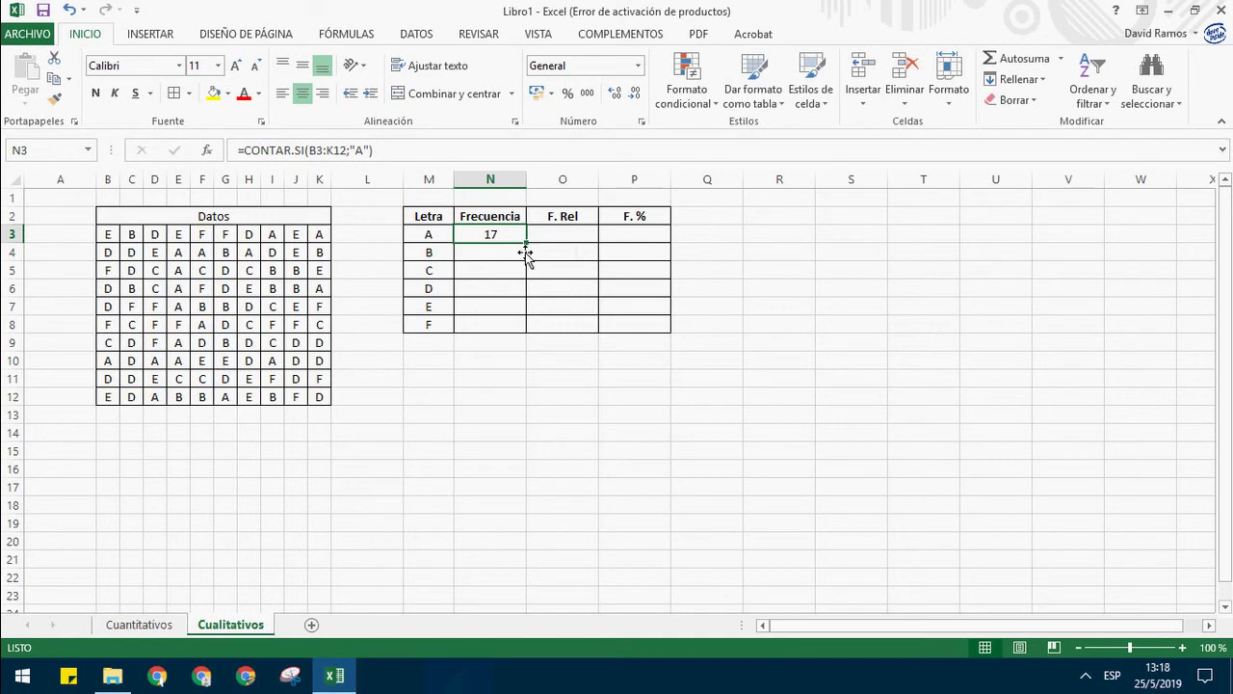
Step: Make the data range in the N3 formula absolute as $B$3:$K$12 and enter the formula
click(340, 152)
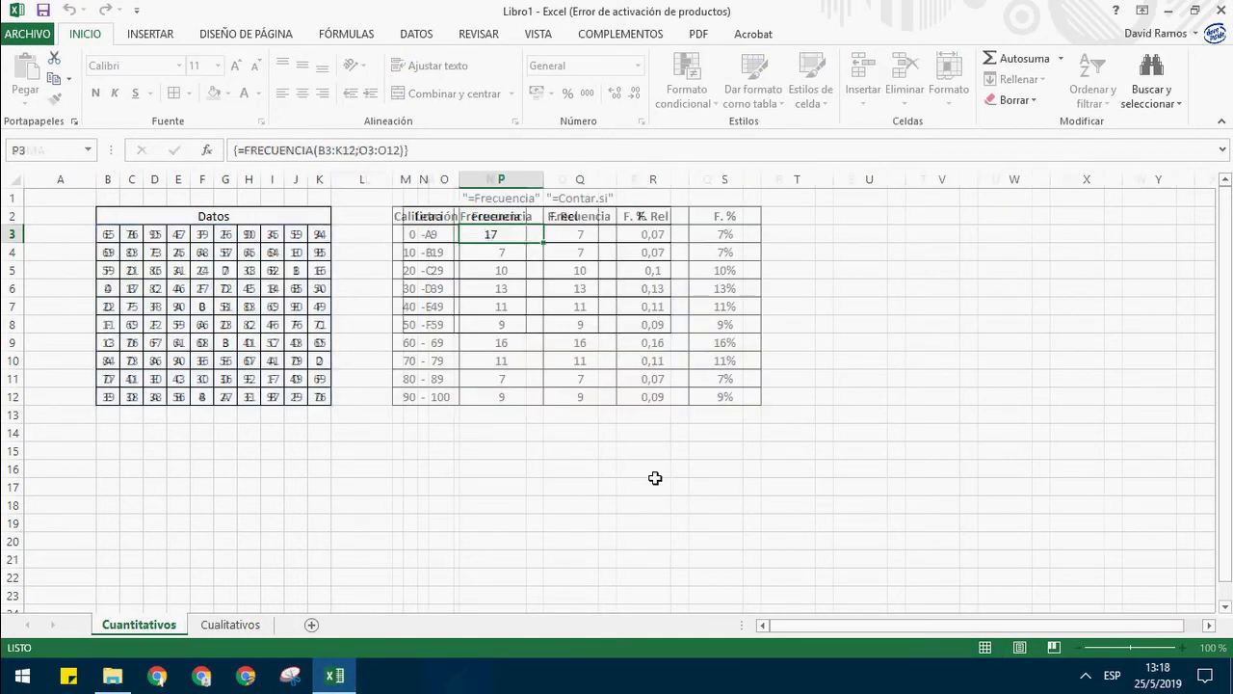
click(231, 624)
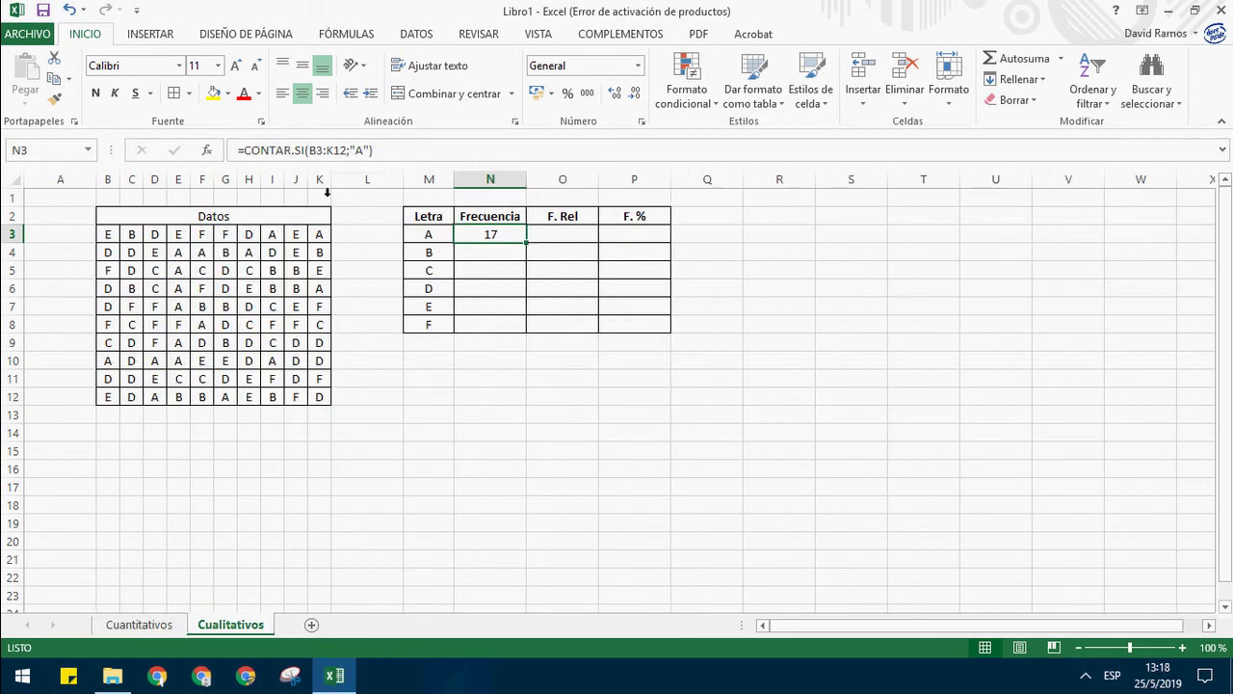
click(383, 154)
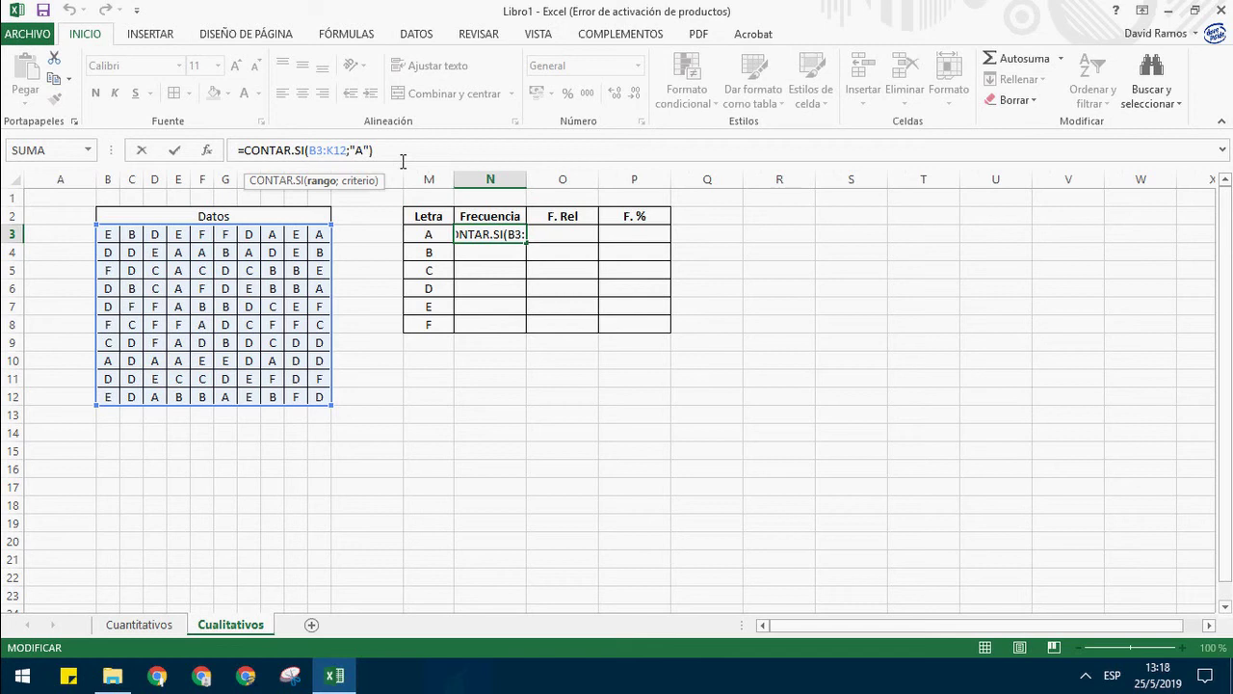
text($B$)
key(Right)
key(Right)
text($)
key(Right)
text($)
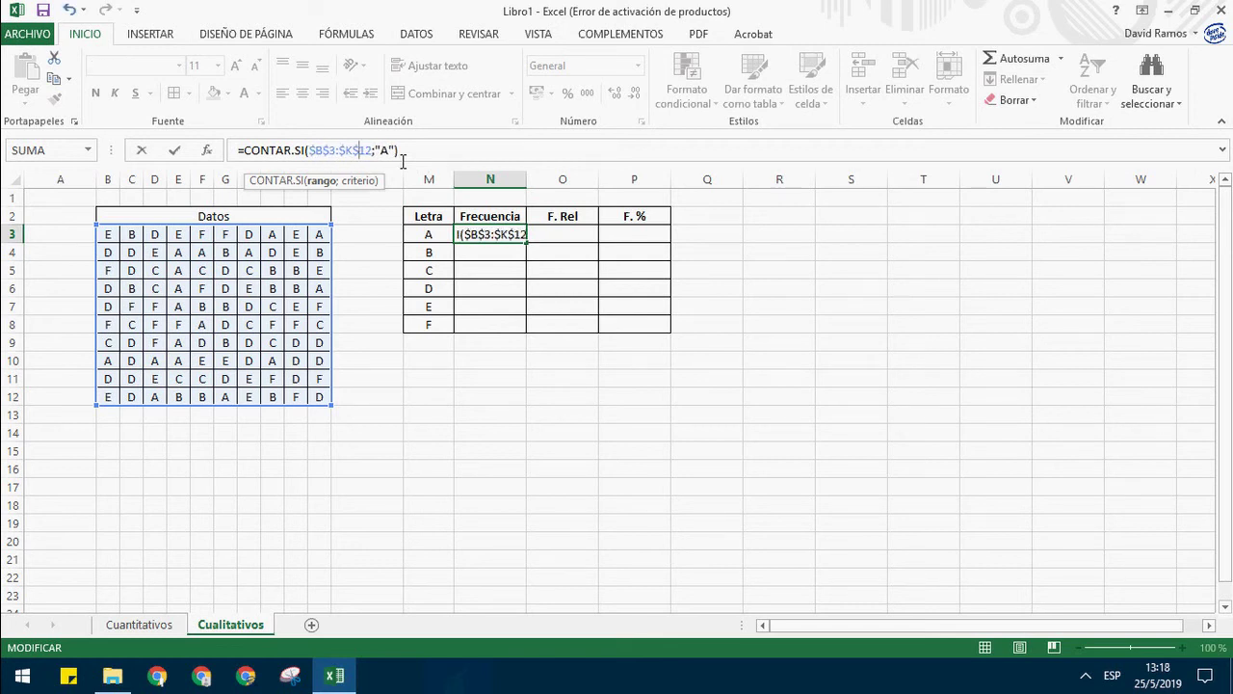
key(ctrl+Return)
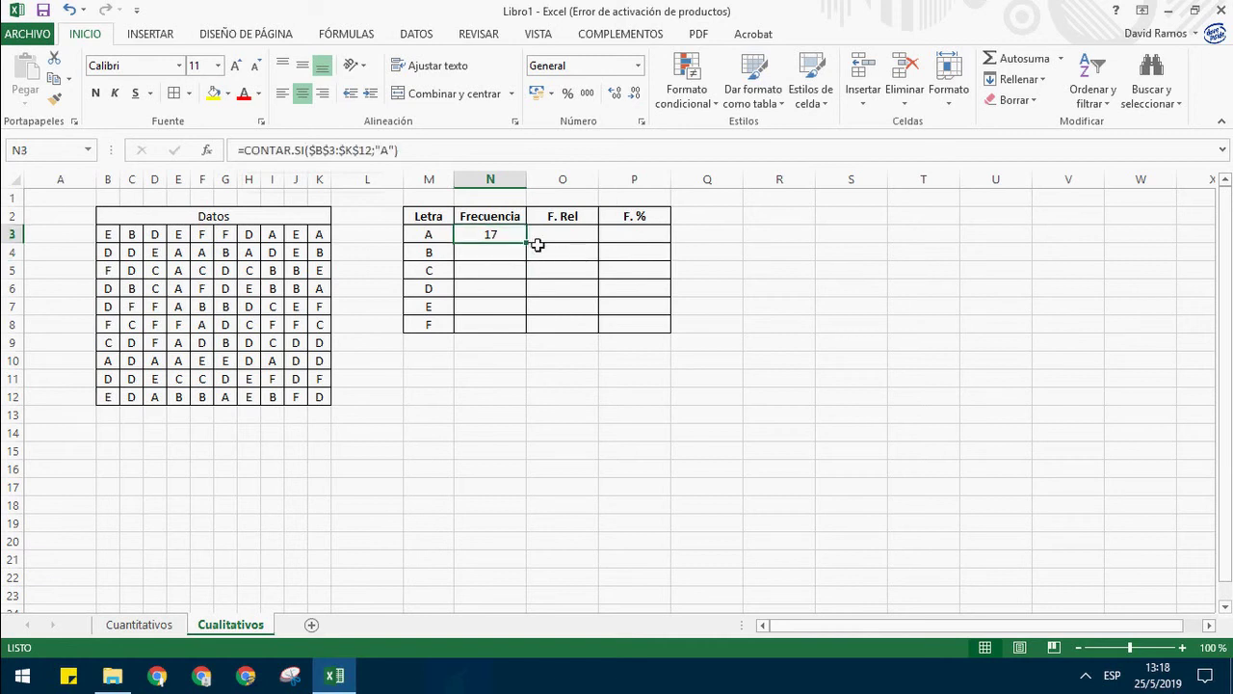
Step: Fill the N3 count formula down through N8 and check the copied formulas in the Frecuencia column
drag(530, 250, 530, 334)
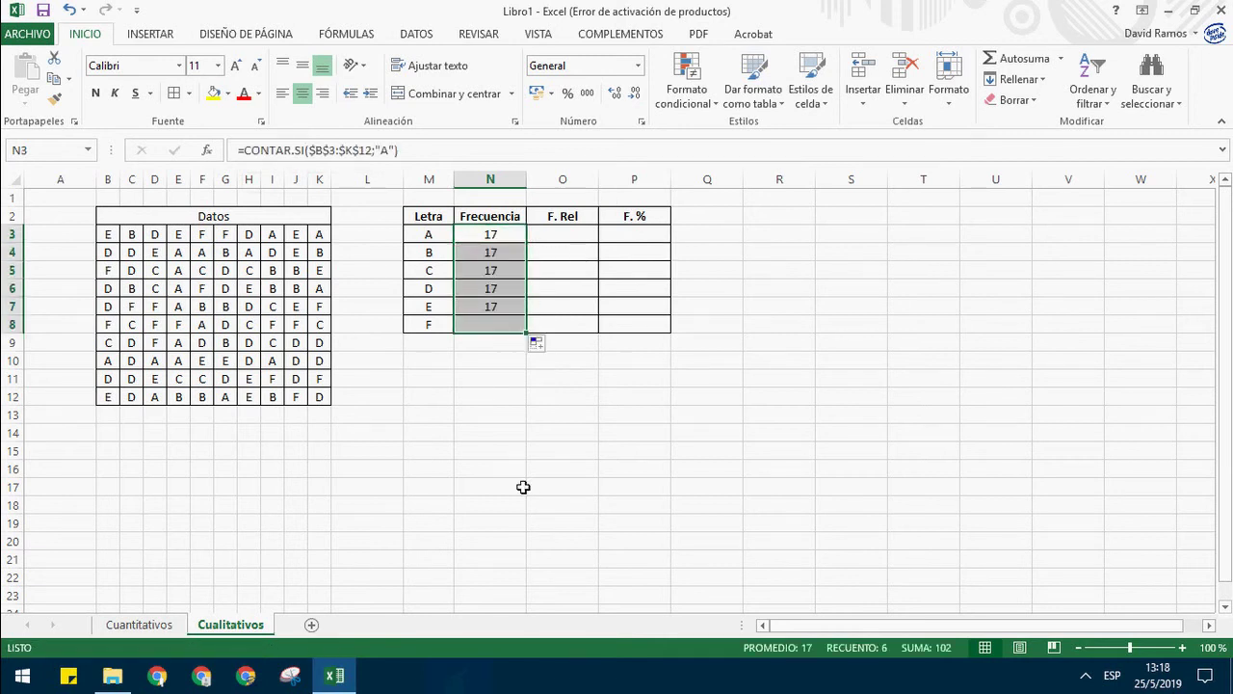
click(523, 486)
double_click(509, 326)
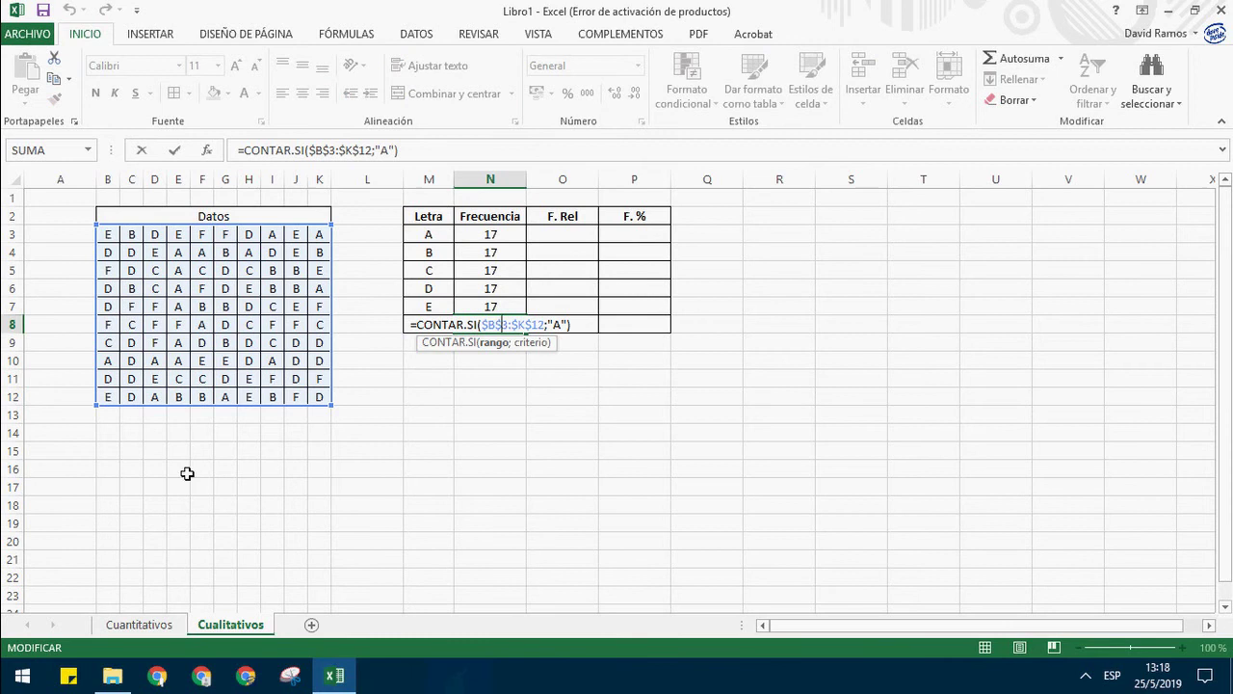
key(Escape)
click(517, 562)
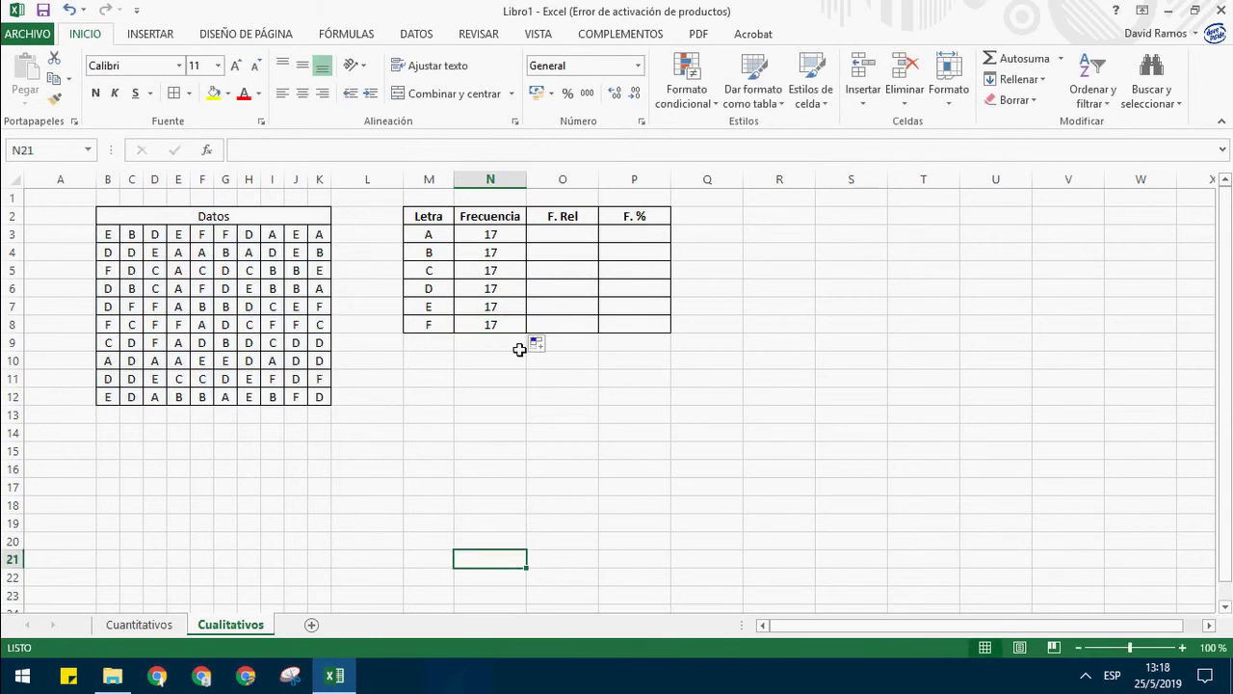
click(511, 253)
click(511, 273)
click(512, 341)
click(512, 326)
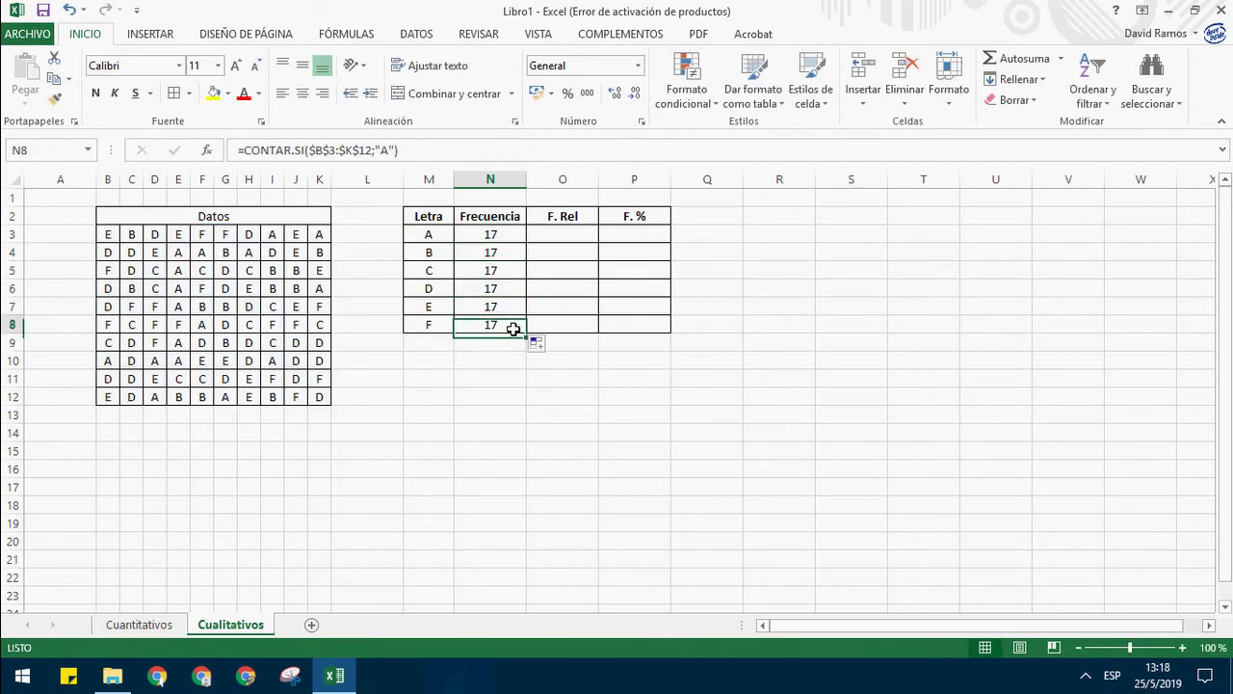
Step: Change the counting criterion in the N4 formula to "B"
click(521, 254)
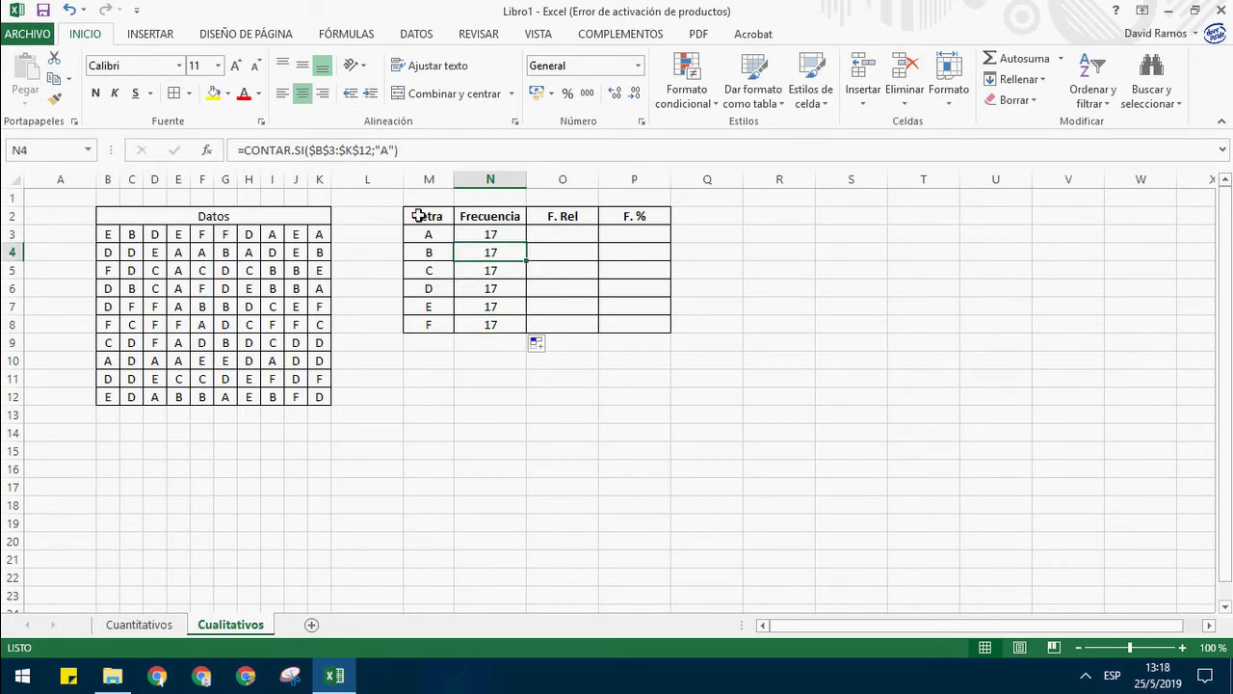
key(F2)
key(BackSpace)
text(B)
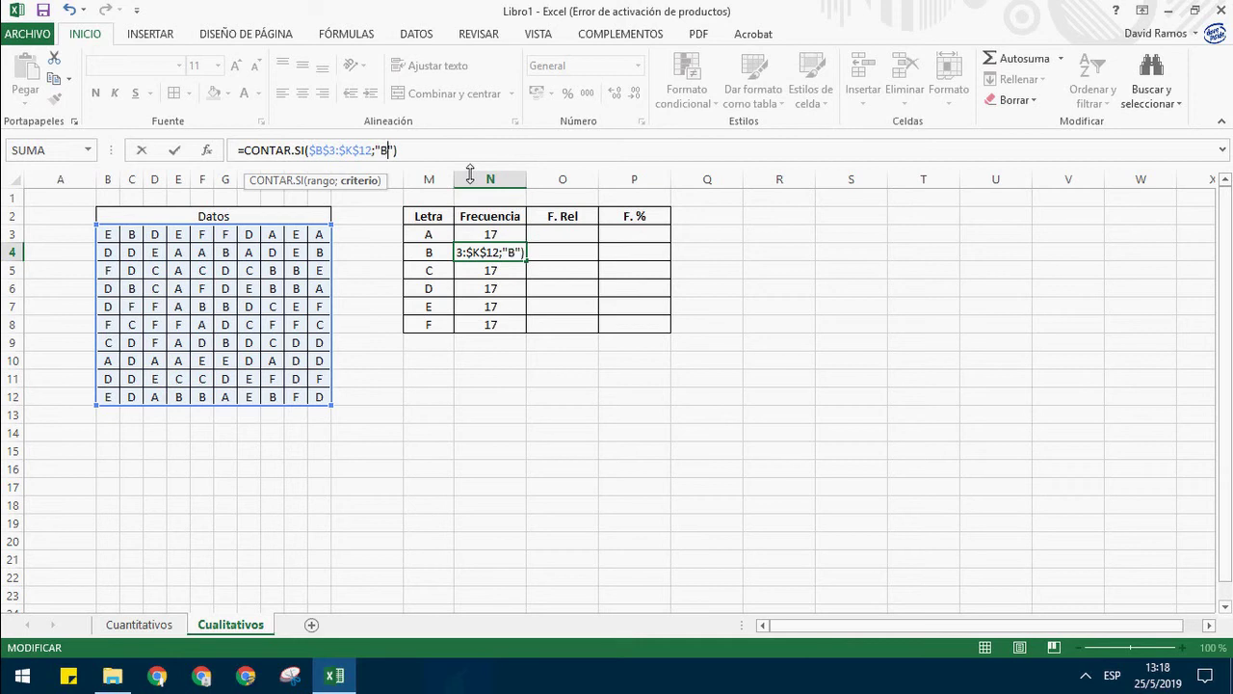
key(Return)
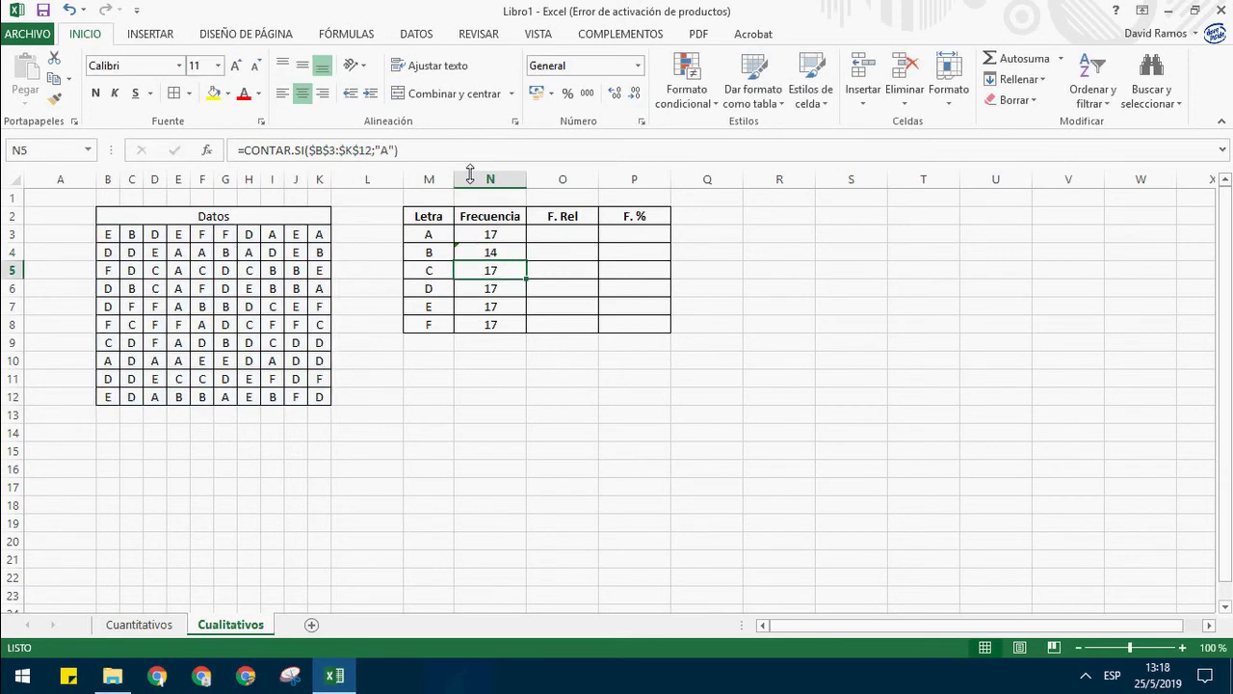
Step: Change the counting criterion in the N5 formula to "C"
click(404, 164)
key(Left)
key(Left)
key(BackSpace)
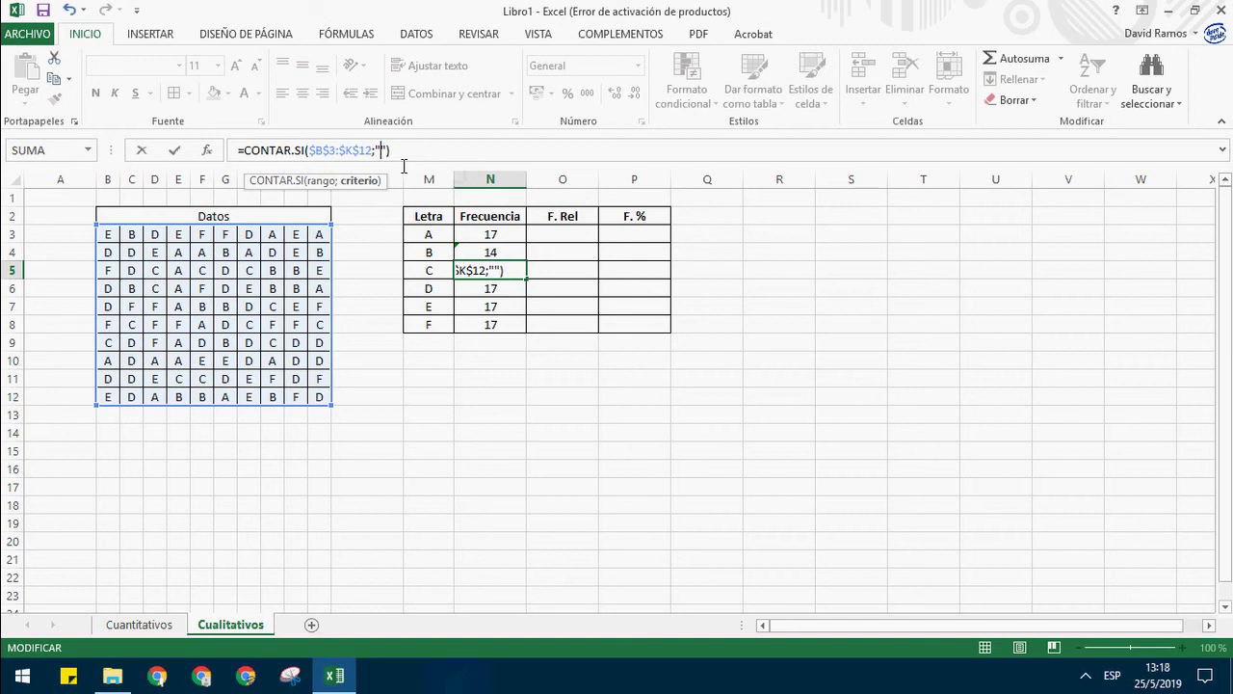
text(C)
key(Return)
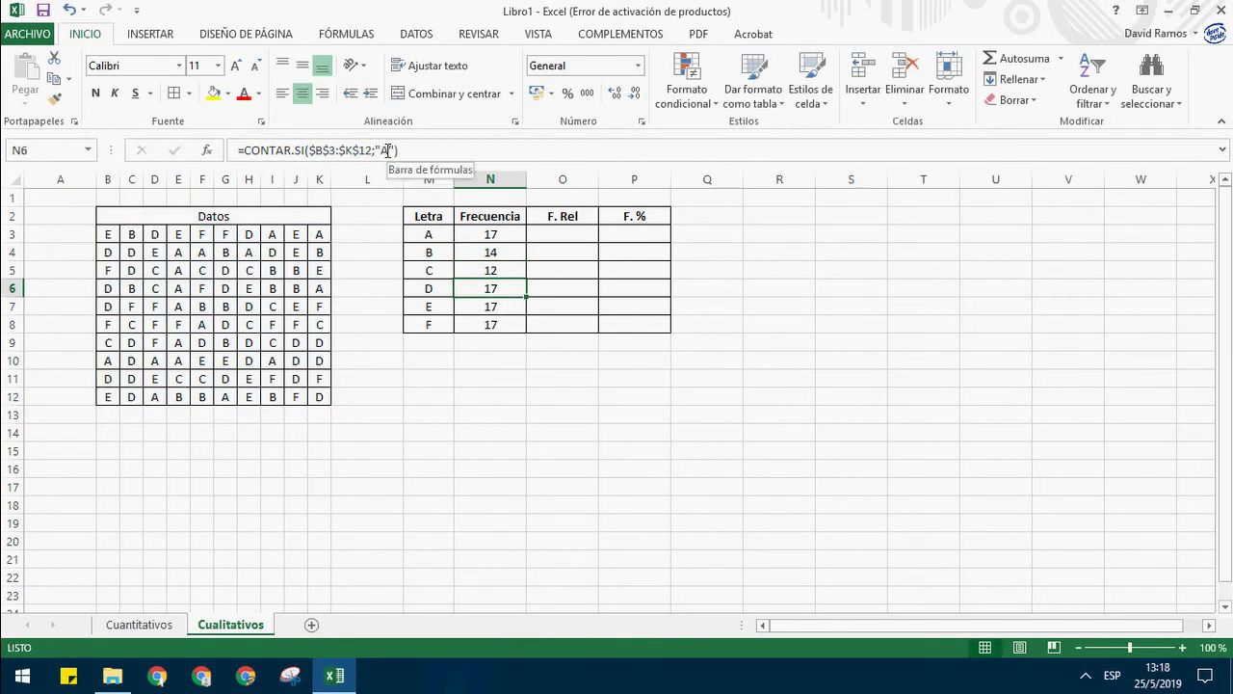
Step: Change the counting criterion in the N6 formula to "D"
click(398, 155)
key(Left)
key(Left)
key(BackSpace)
text(D)
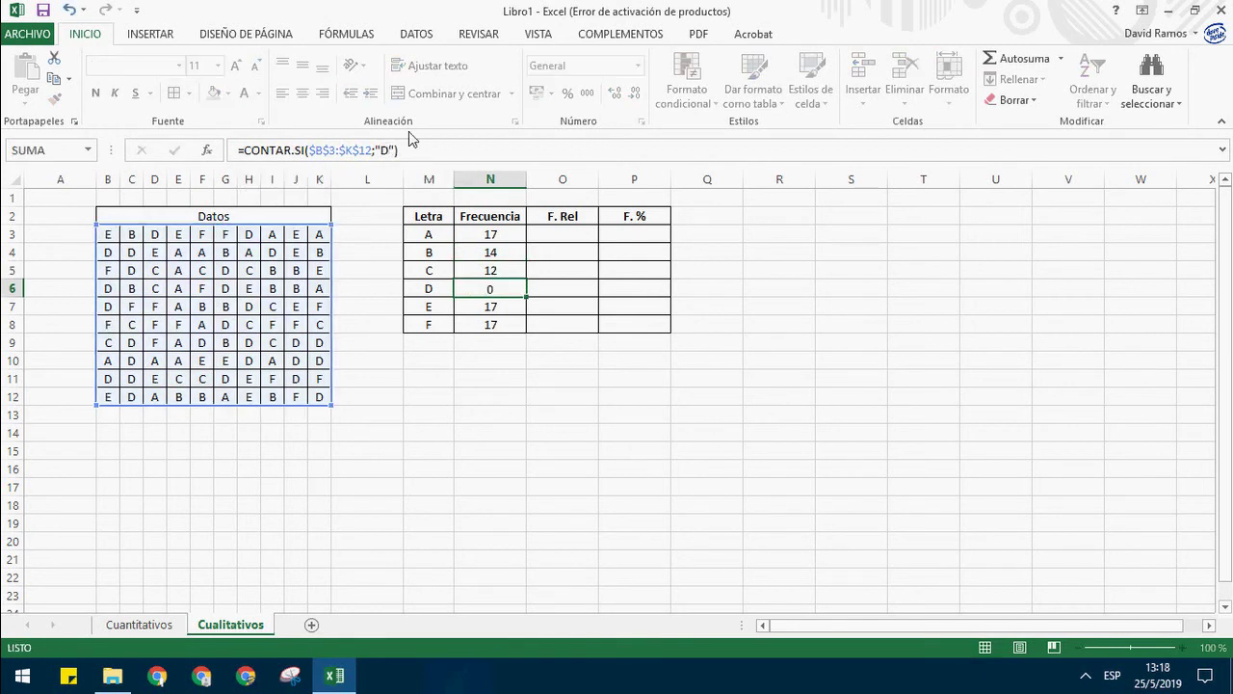
key(Return)
Step: Change the counting criterion in the N7 formula to "E"
click(399, 151)
key(Left)
key(Left)
key(BackSpace)
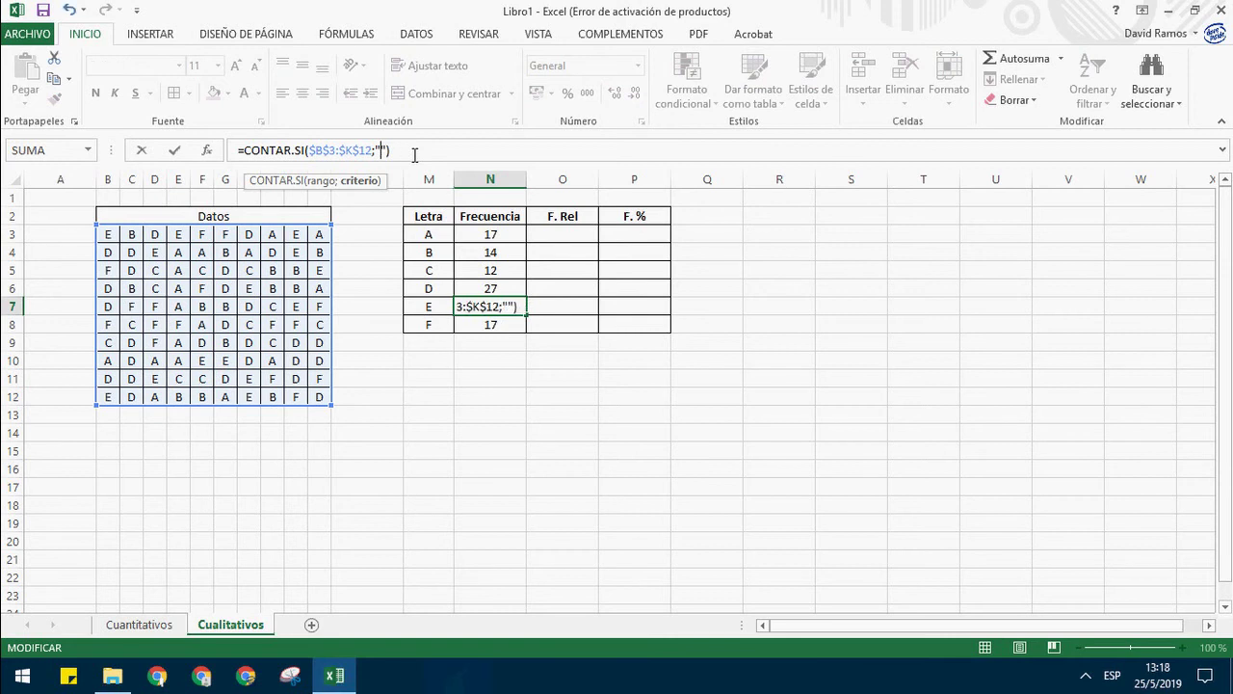
text(E)
key(Return)
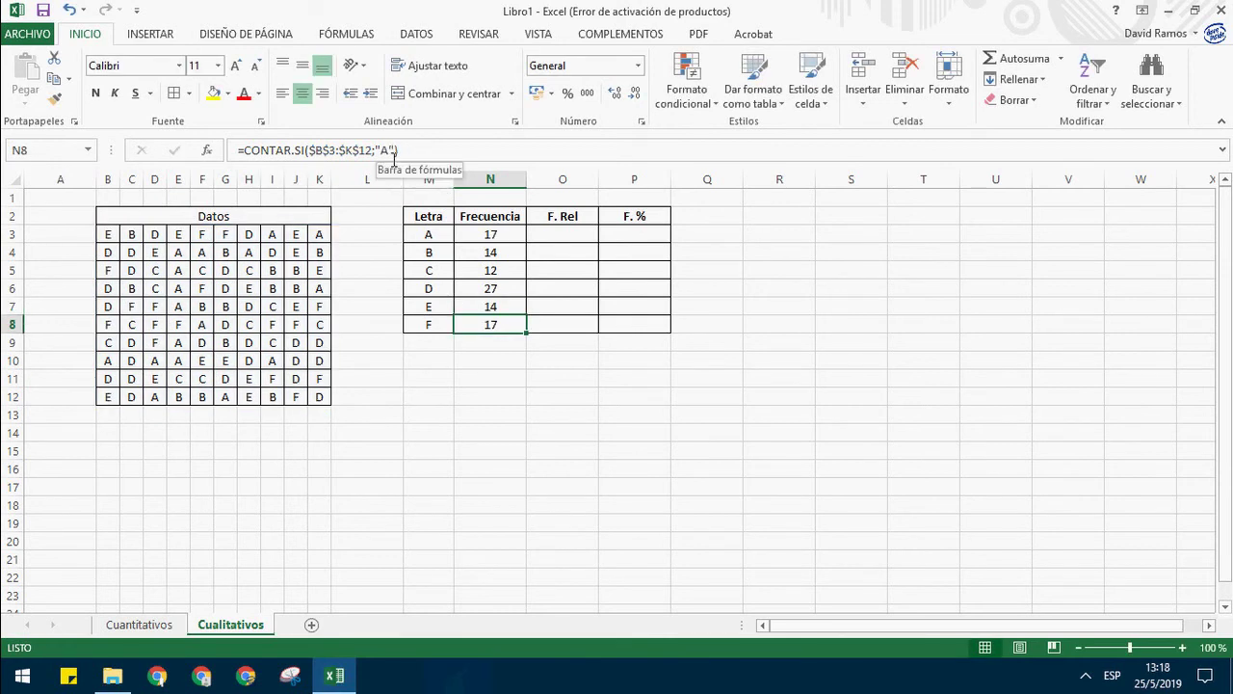
Step: Change the counting criterion in the N8 formula to "F"
click(387, 152)
key(BackSpace)
text(F)
key(Return)
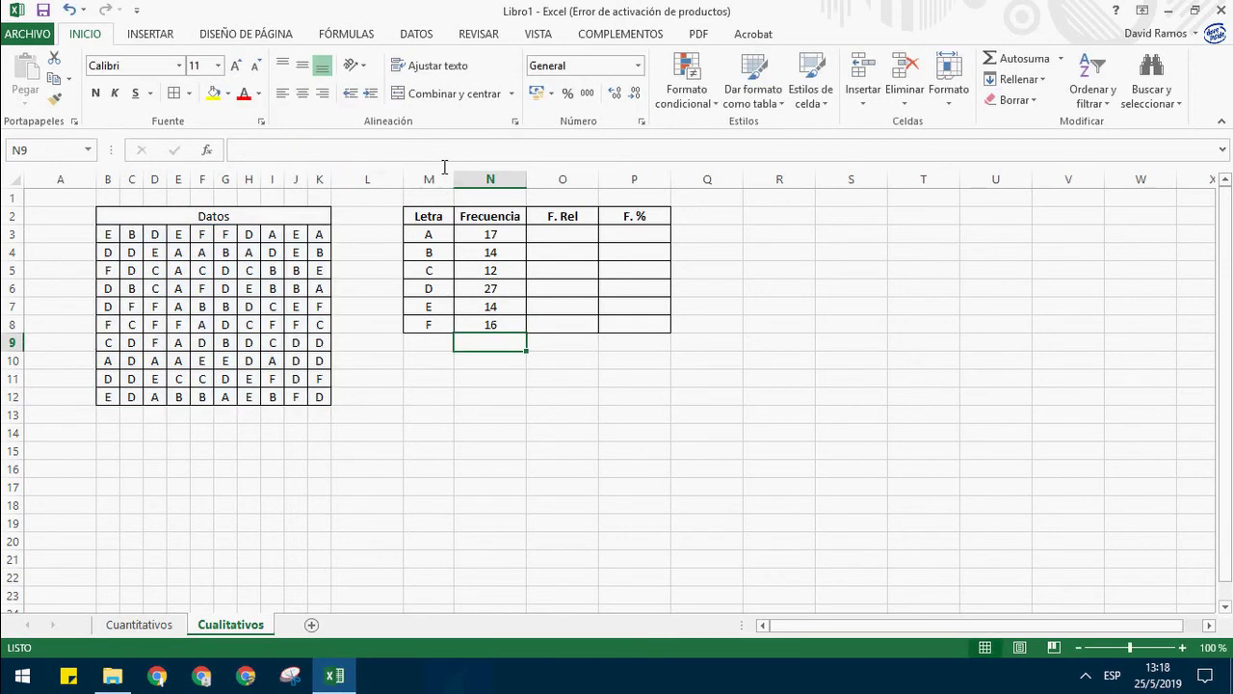
Step: Review the count formulas for letters E and D and check the sum of the frequencies in N3:N8
key(Up)
key(Up)
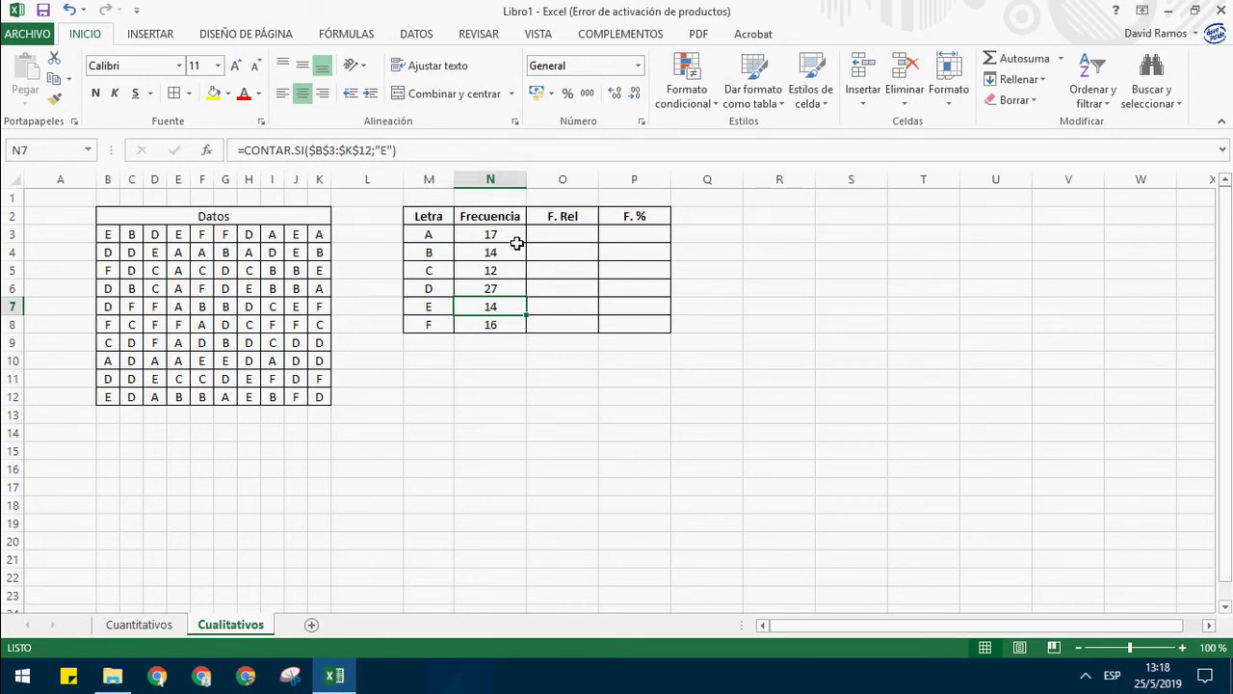
click(507, 294)
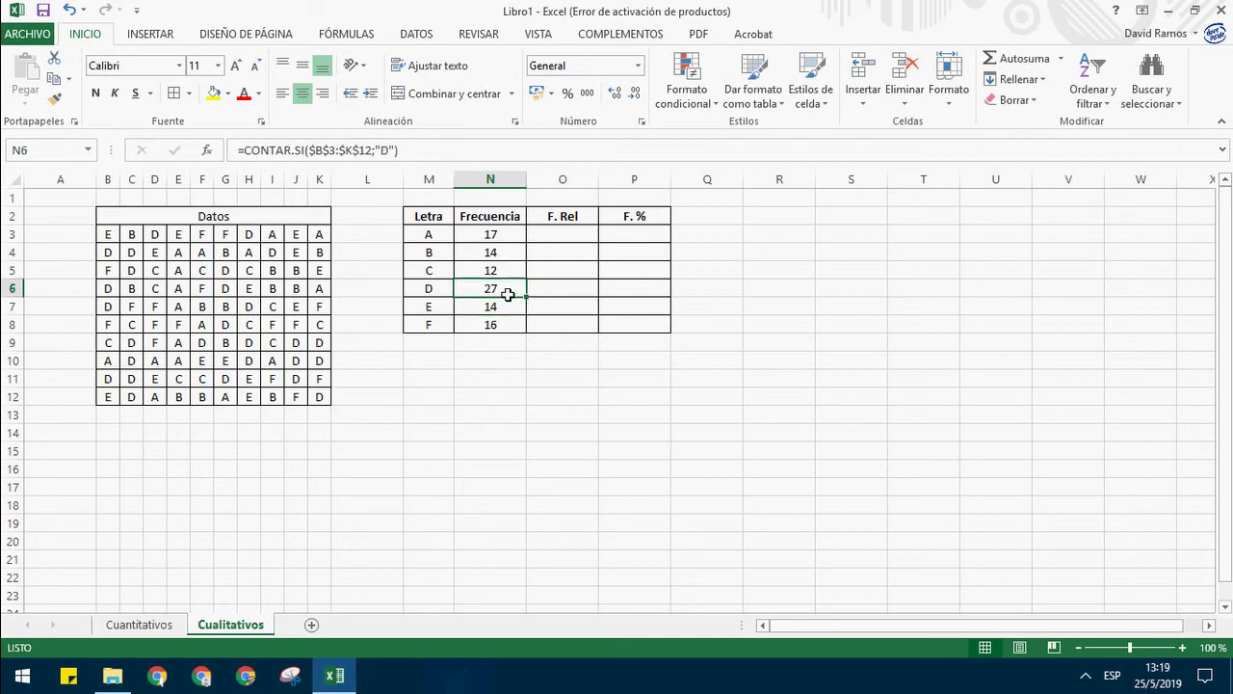
click(439, 288)
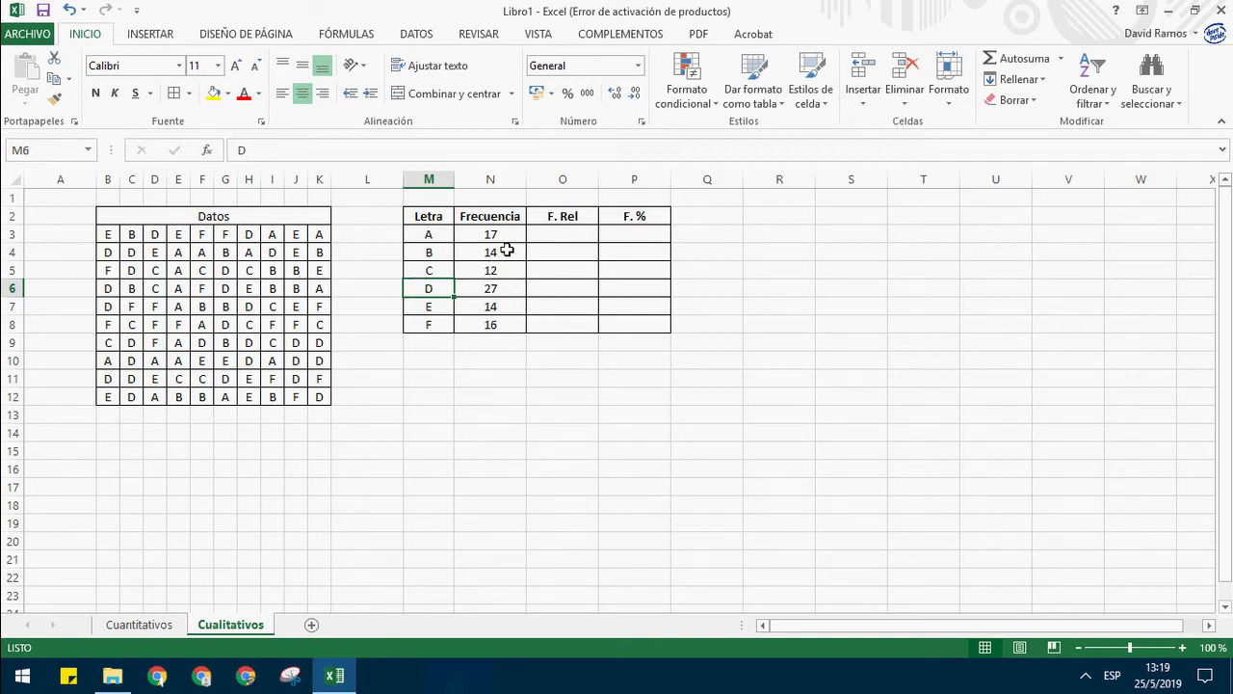
drag(508, 241, 507, 325)
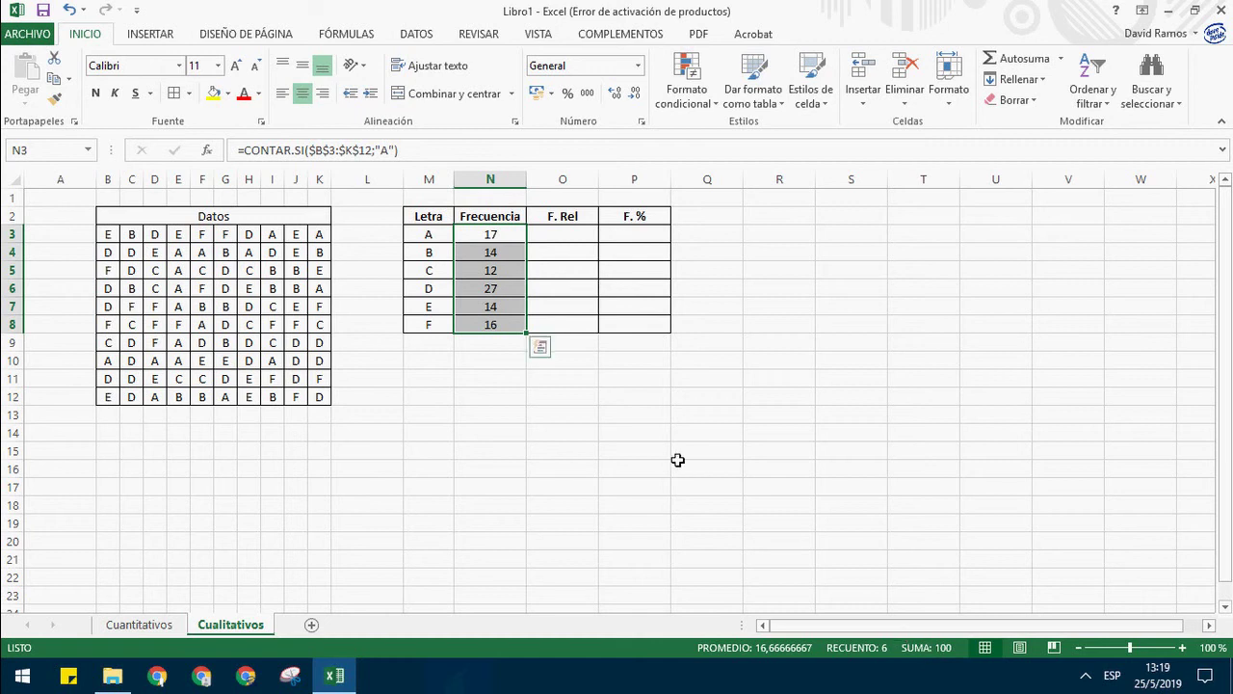
click(496, 383)
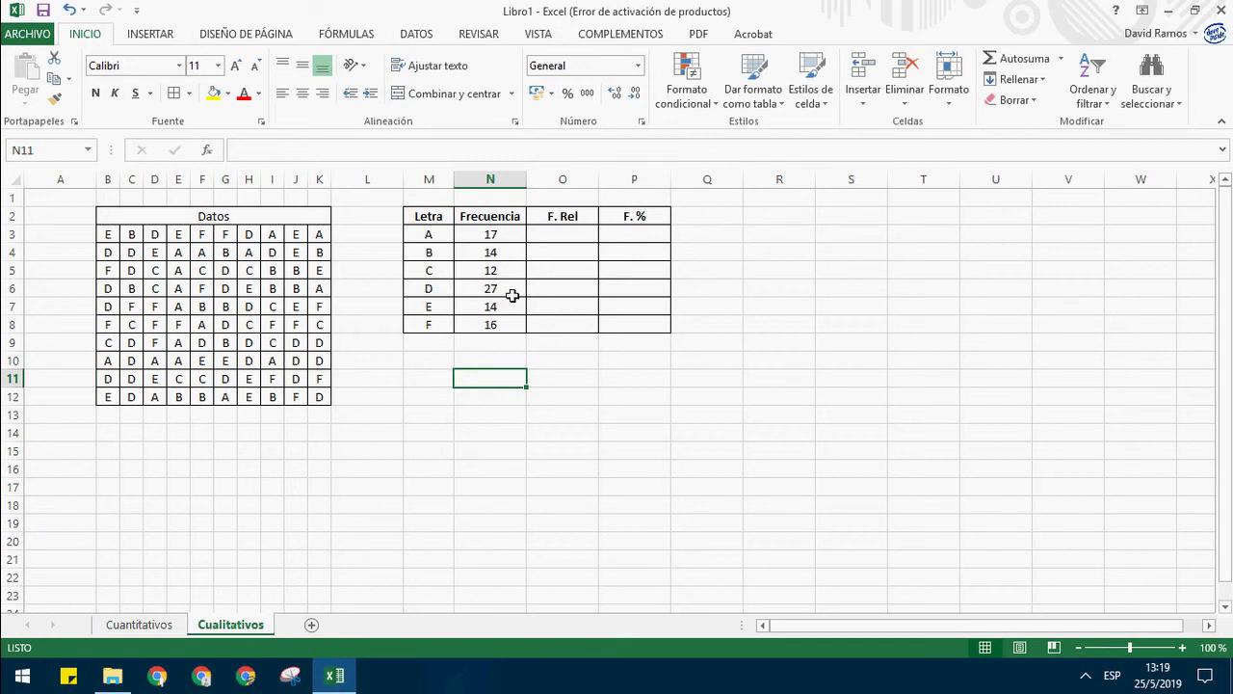
Step: Enter =N3/SUMA(N3:N8) in O3 to calculate the relative frequency of letter A
click(586, 239)
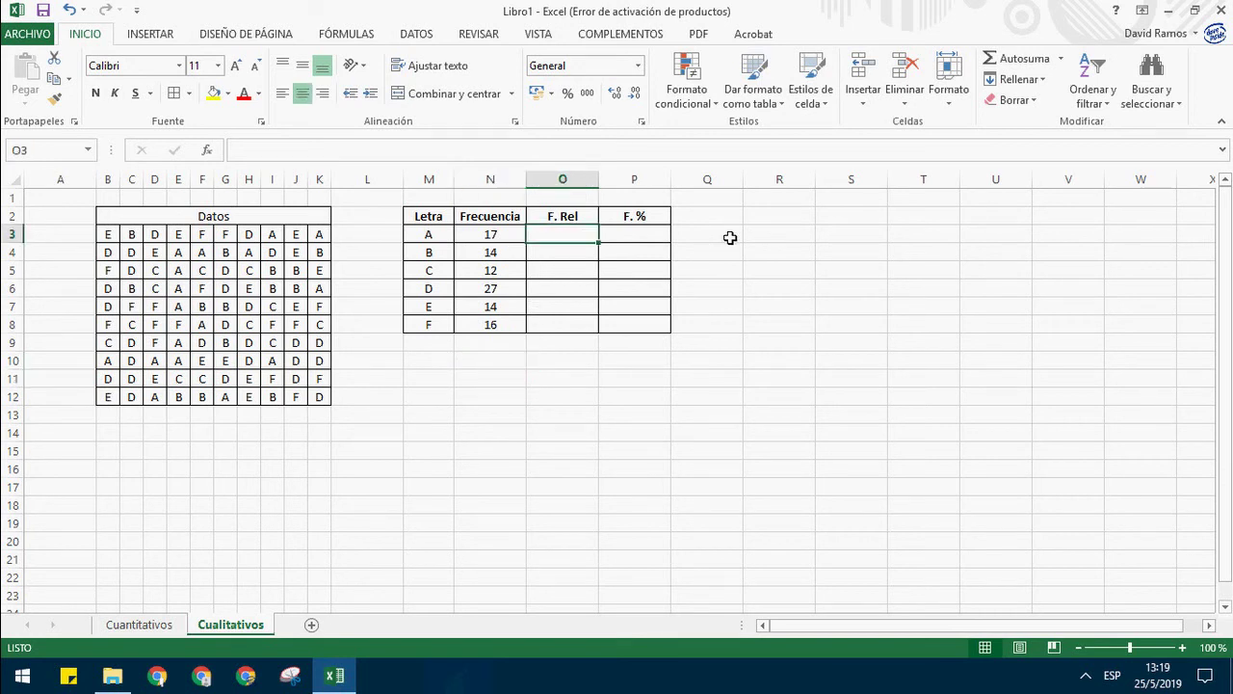
text(=)
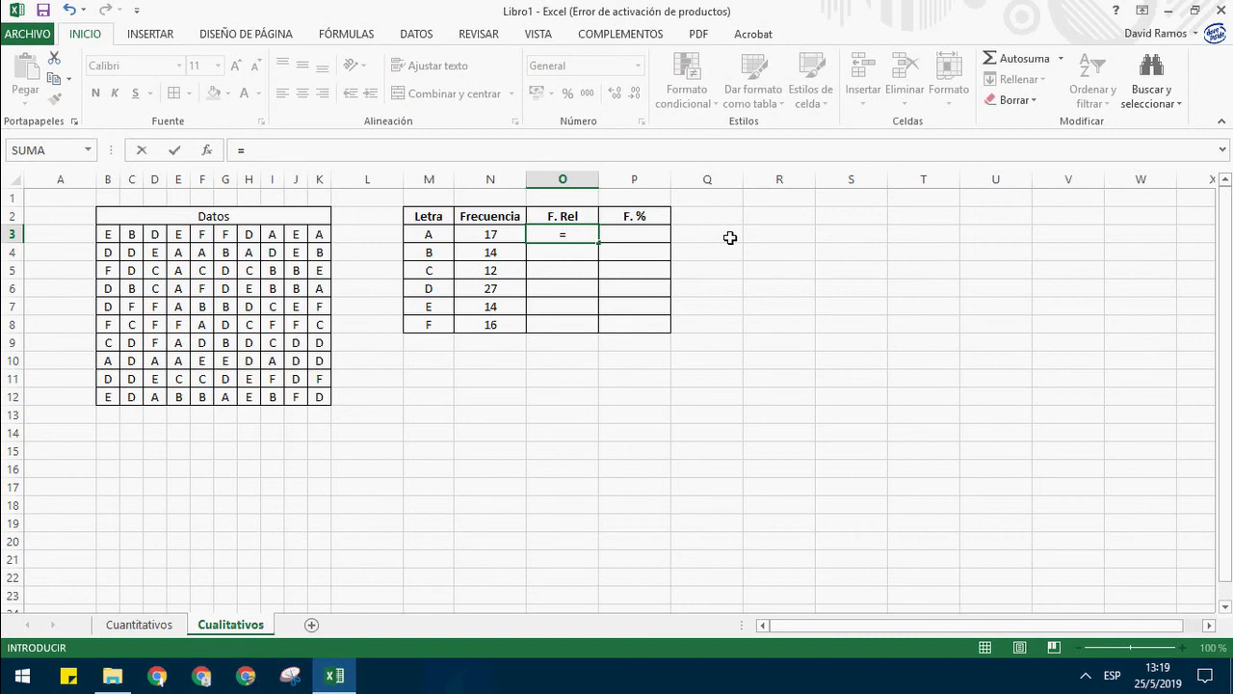
click(520, 242)
text(/)
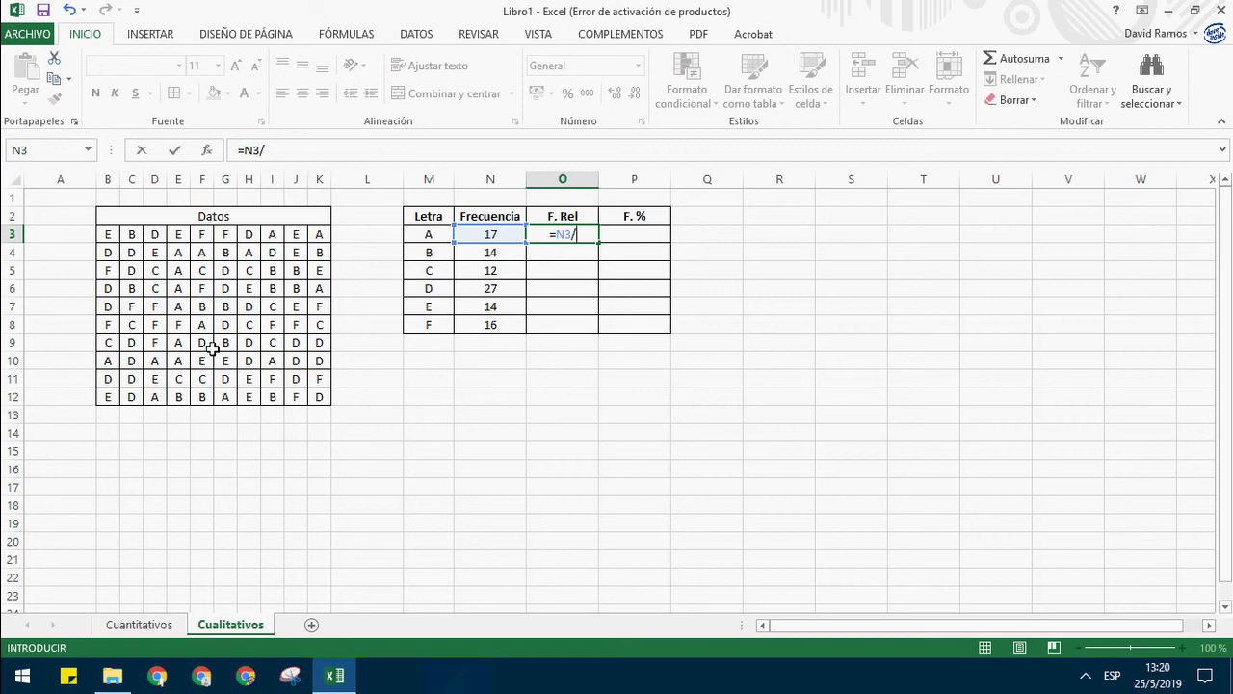
text(SUM)
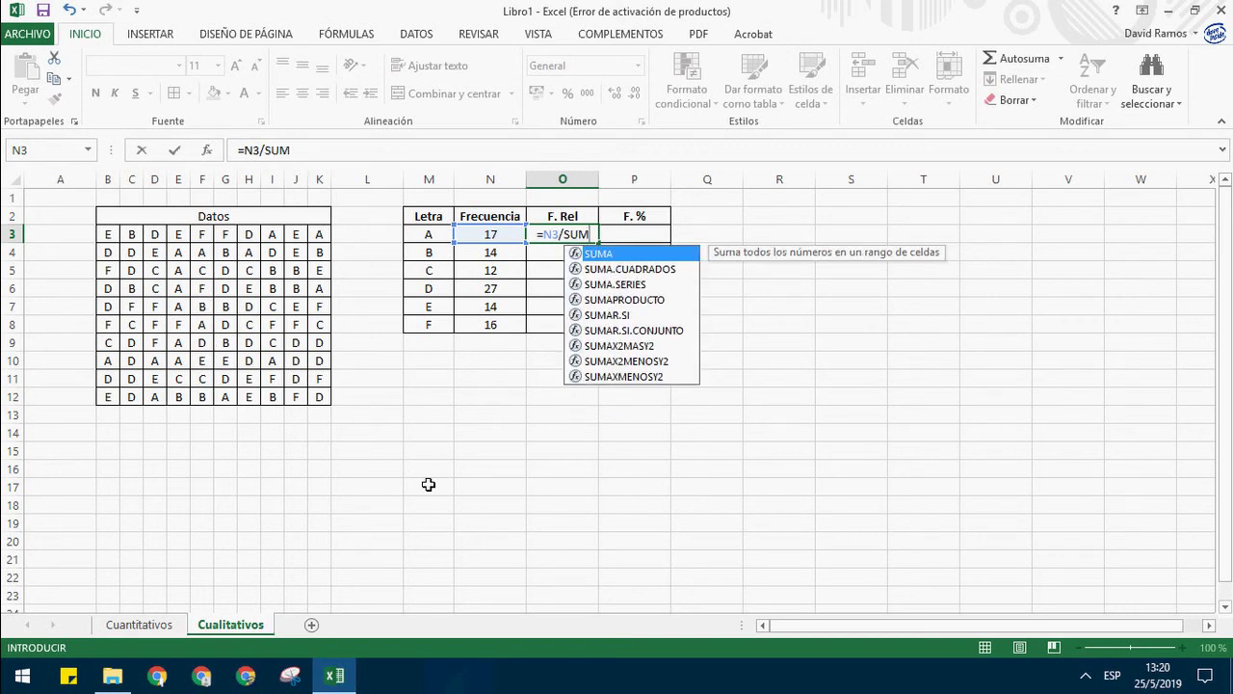
double_click(610, 254)
drag(482, 239, 493, 327)
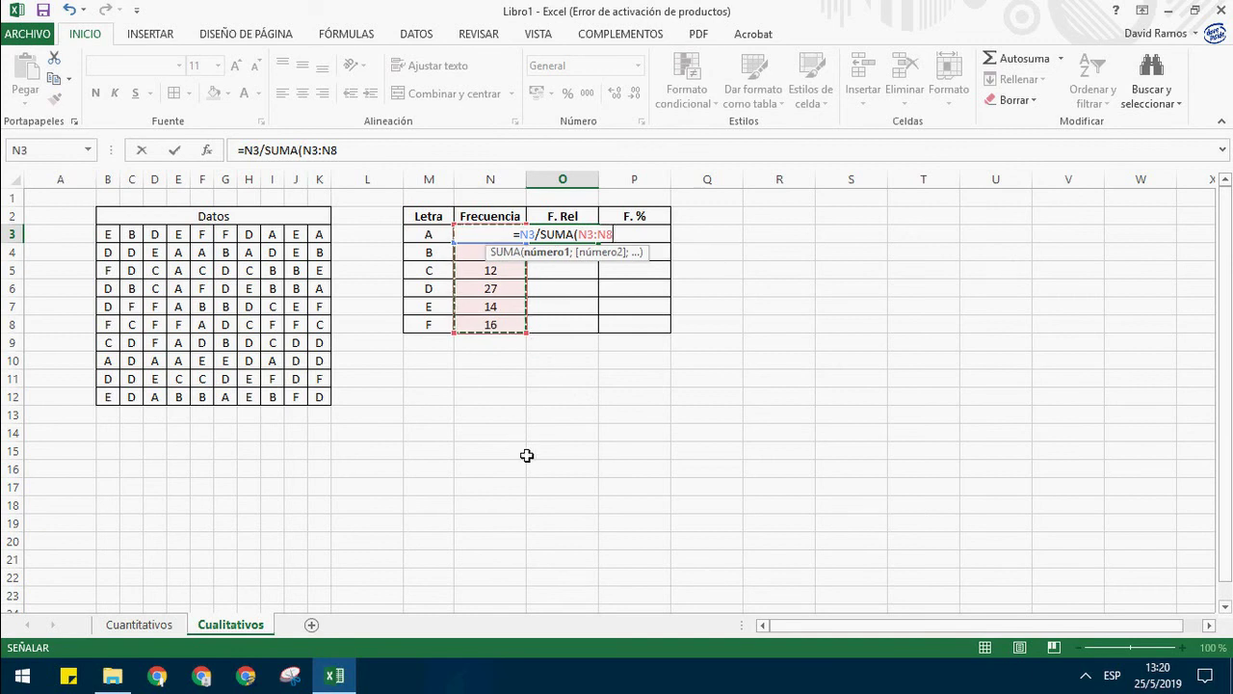
text())
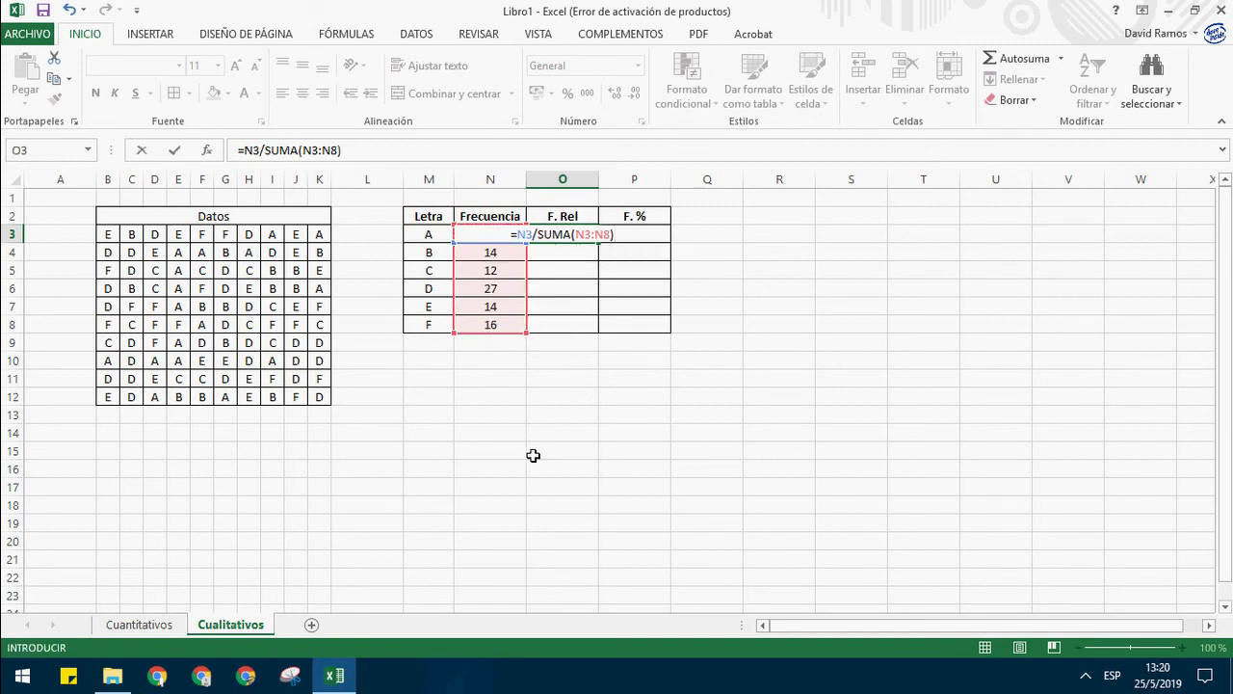
key(Return)
key(Up)
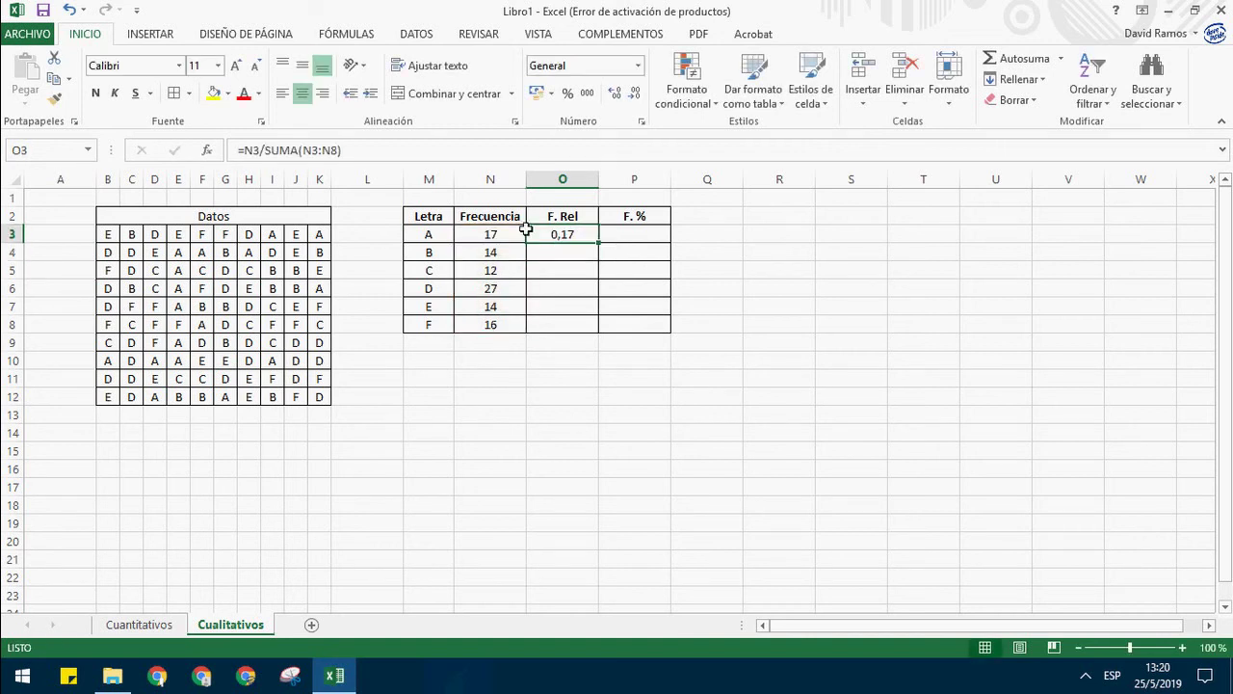
Step: Fill the O3 relative frequency formula down to O9 and clear the surplus formula in O9
drag(604, 250, 597, 351)
click(591, 347)
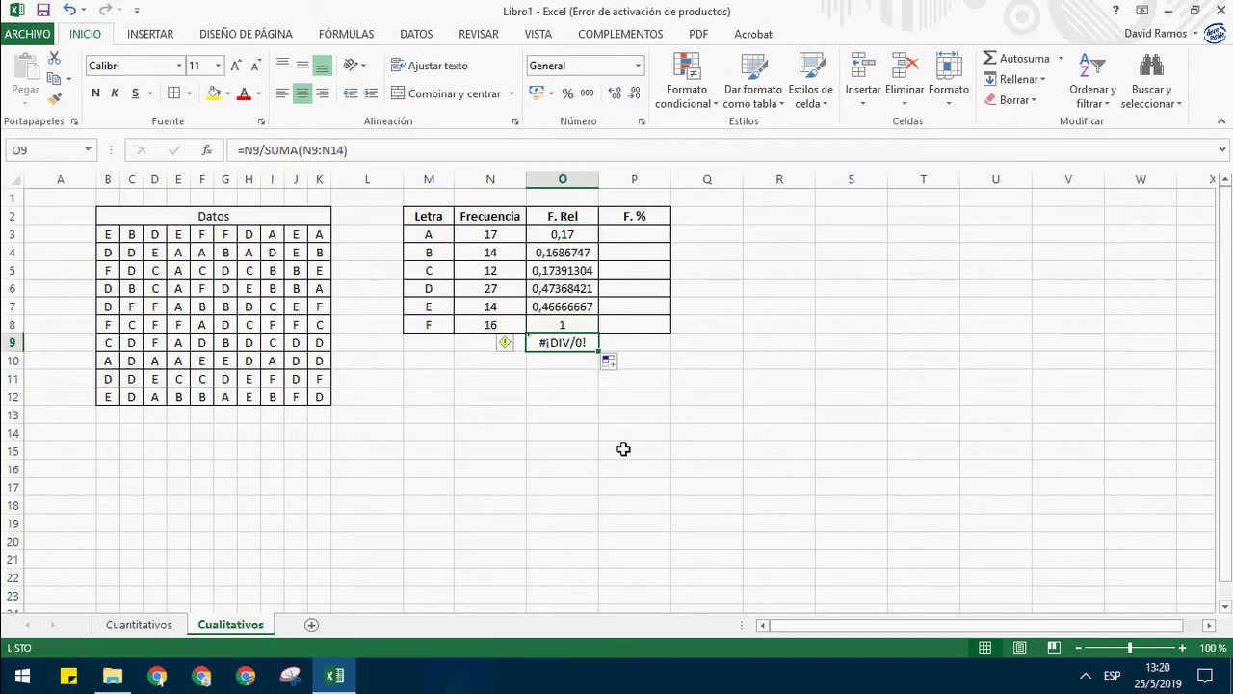
key(Delete)
key(Down)
key(Down)
key(Down)
key(Down)
key(Down)
Step: Inspect the SUMA range references in the relative frequency formulas of O8, O4 and O3
click(592, 327)
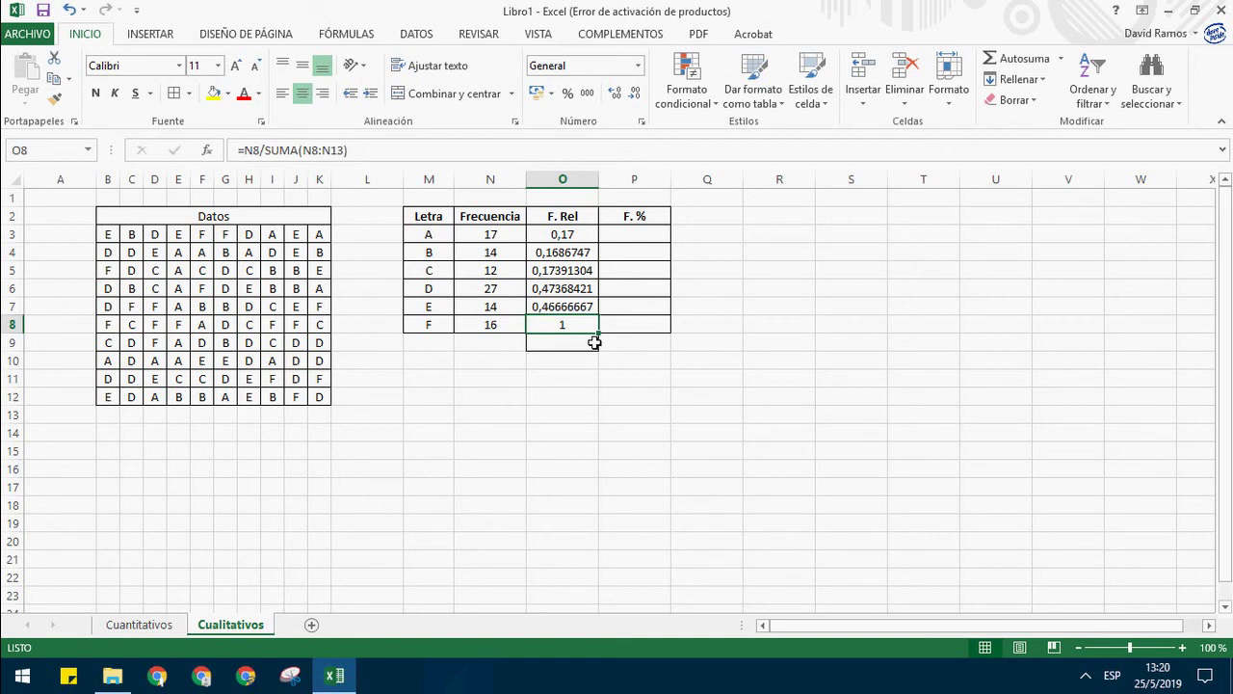
click(579, 255)
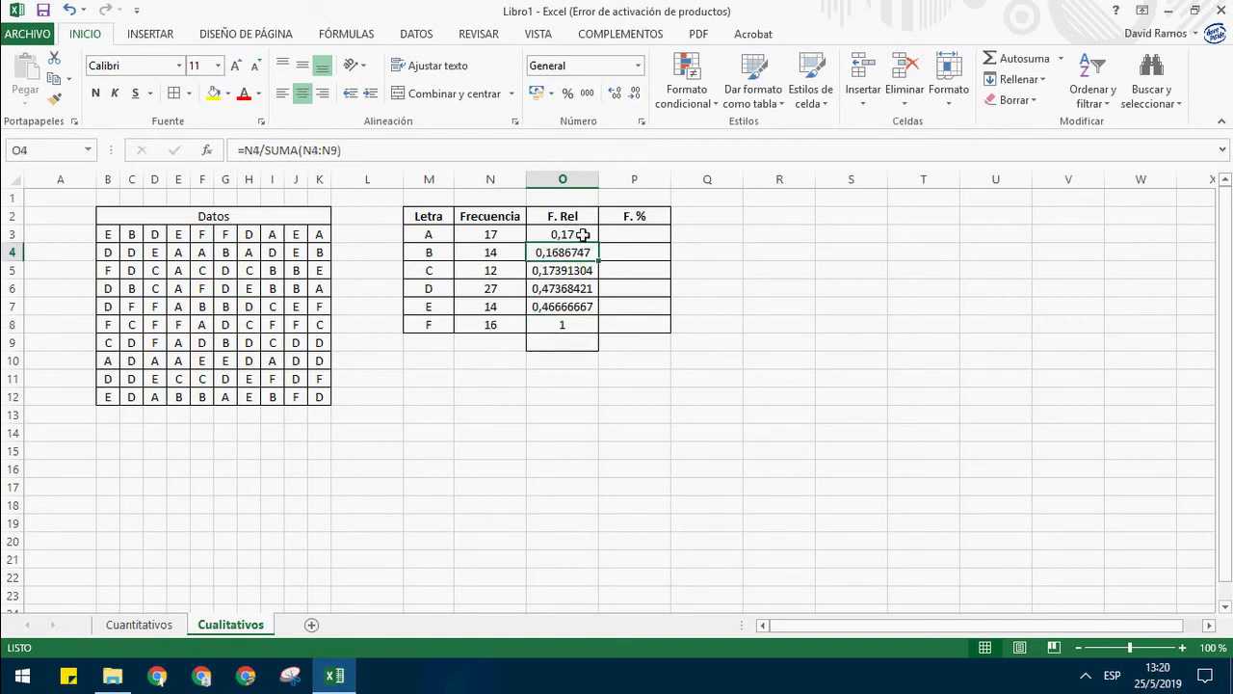
click(583, 235)
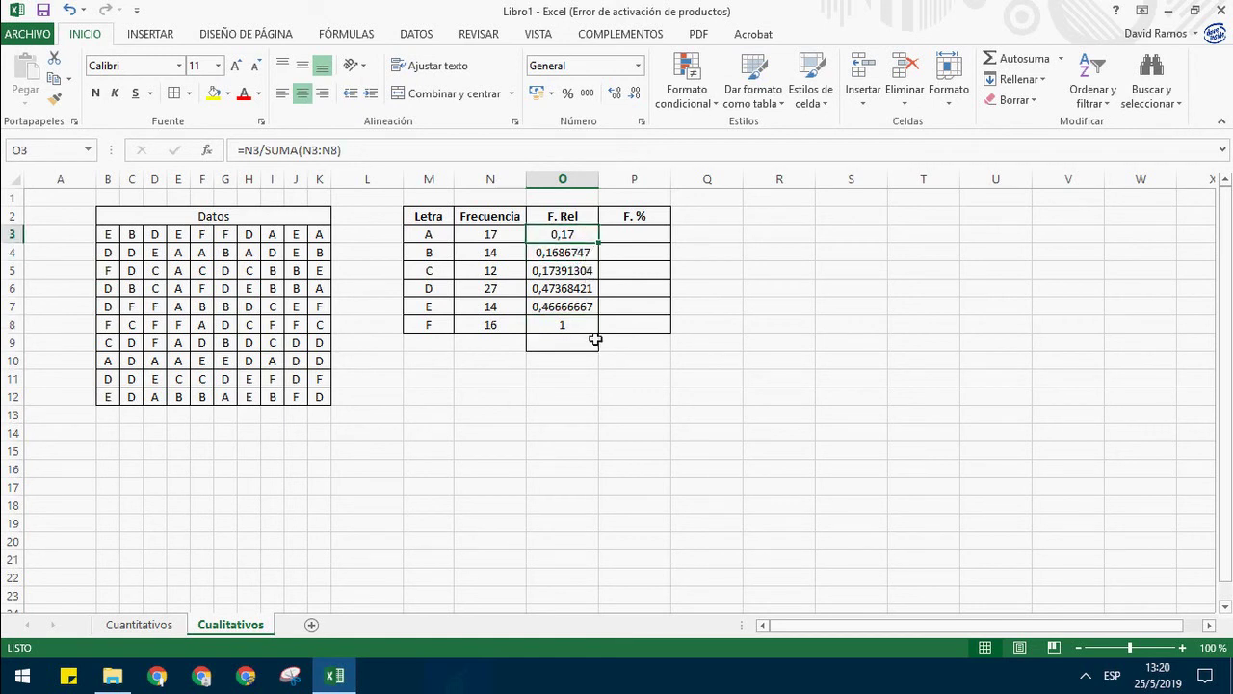
double_click(582, 253)
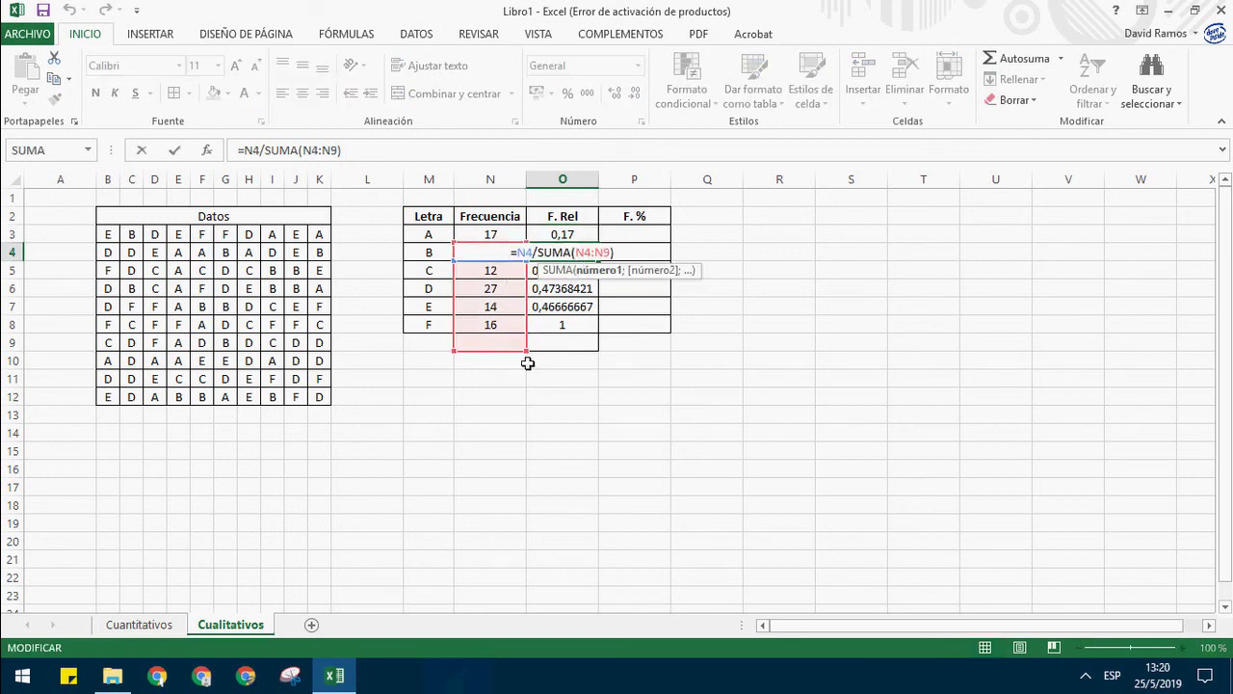
key(Escape)
Step: Make the SUMA range in the O3 formula absolute as $N$3:$N$8 and enter the formula
click(564, 235)
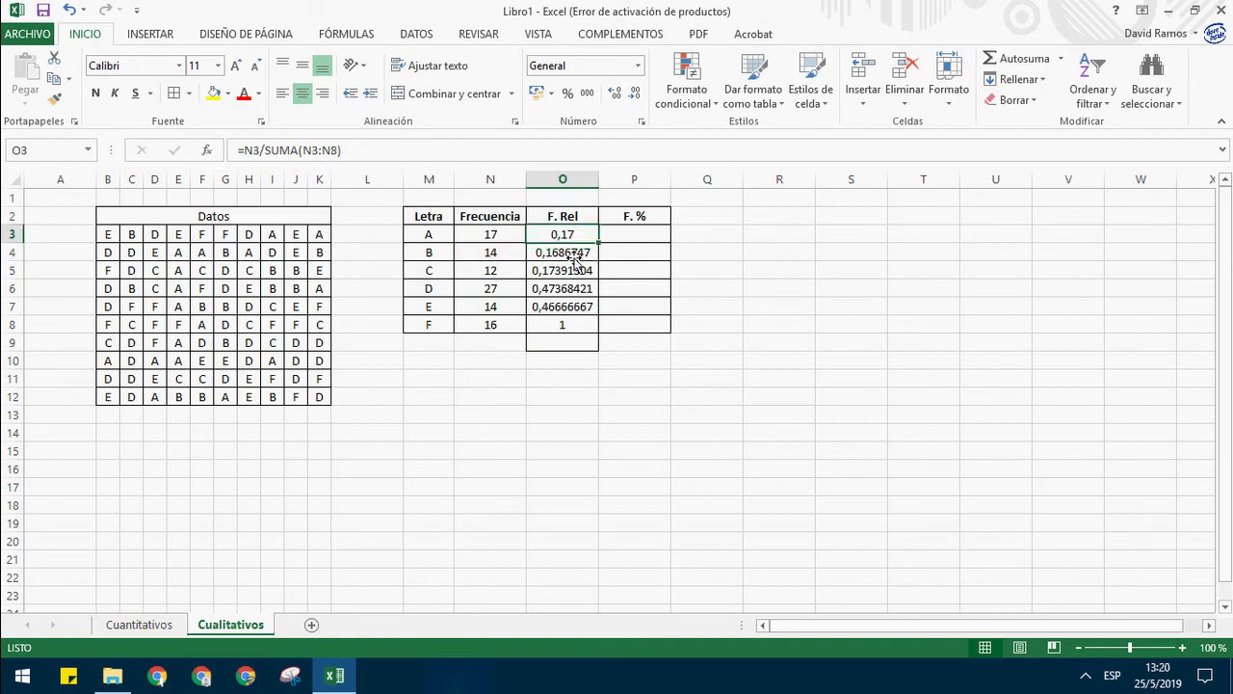
click(302, 153)
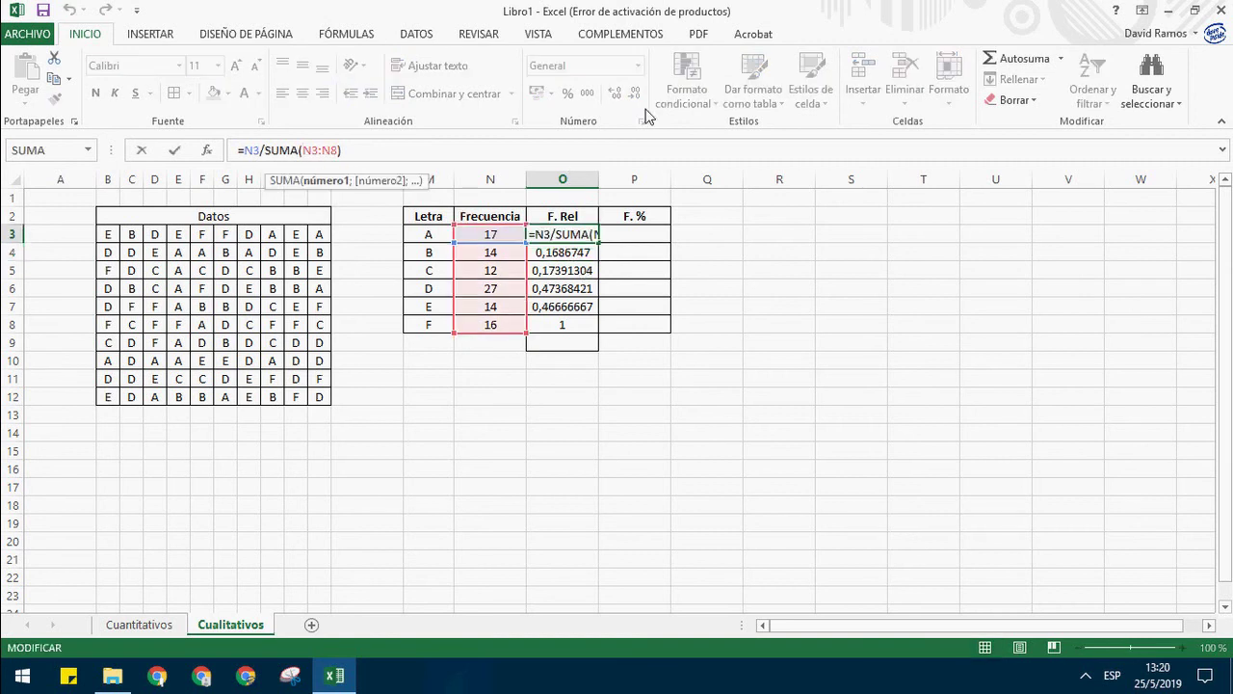
key(F4)
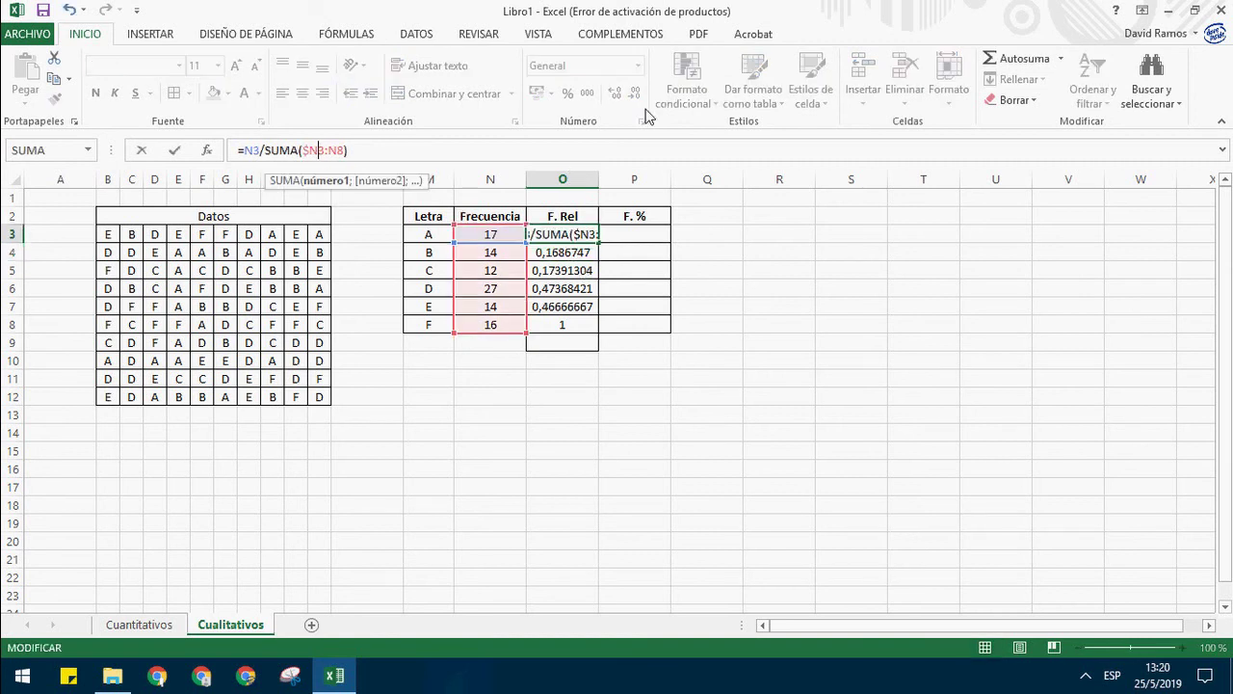
key(F4)
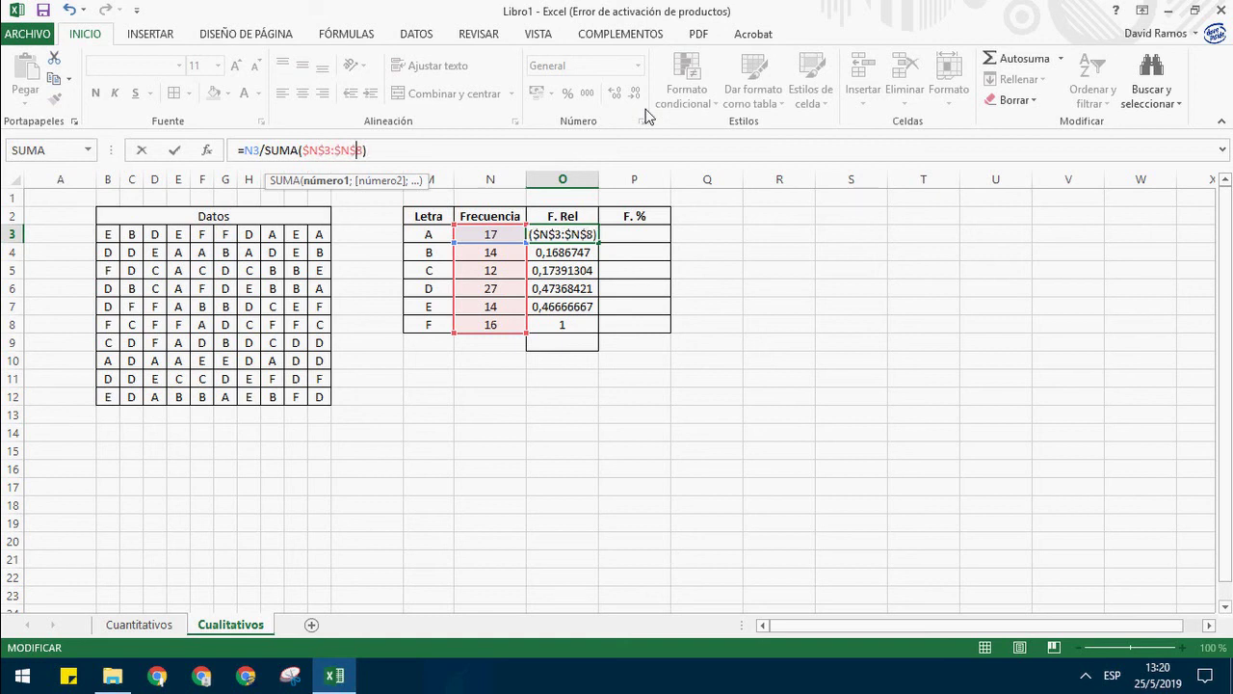
key(Return)
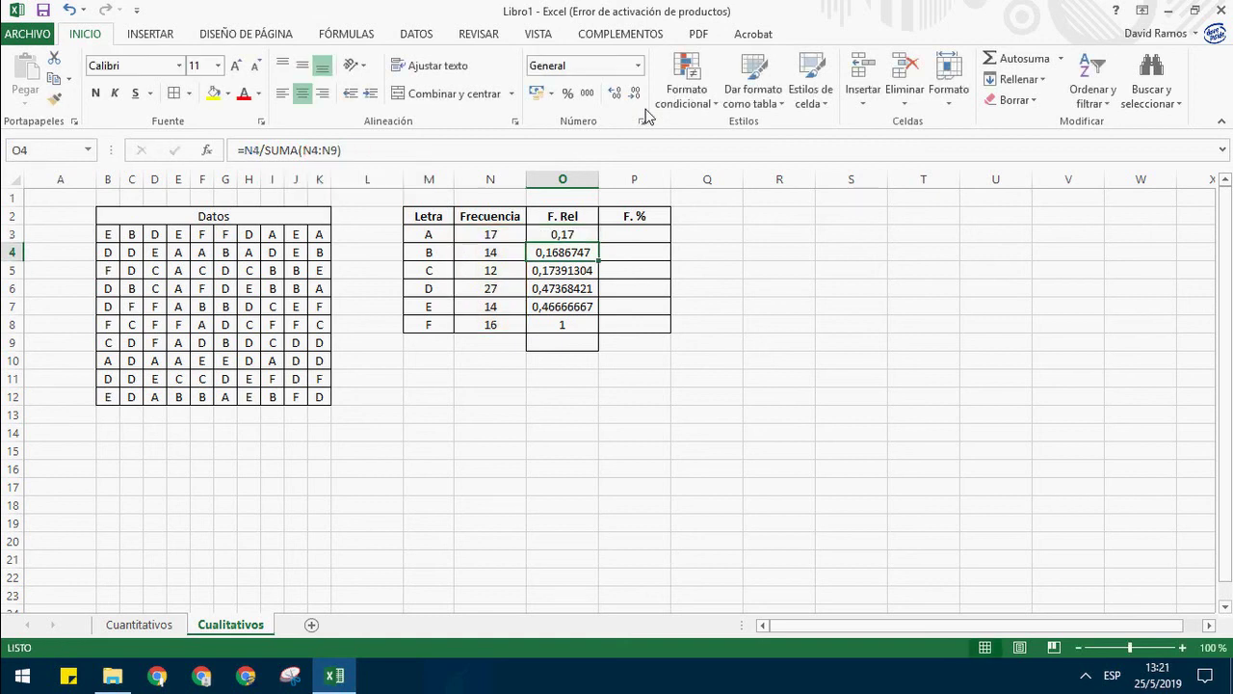
Step: Fill the relative frequency formula with the absolute SUMA range from O3 down to O8
click(590, 239)
drag(607, 249, 602, 333)
click(608, 385)
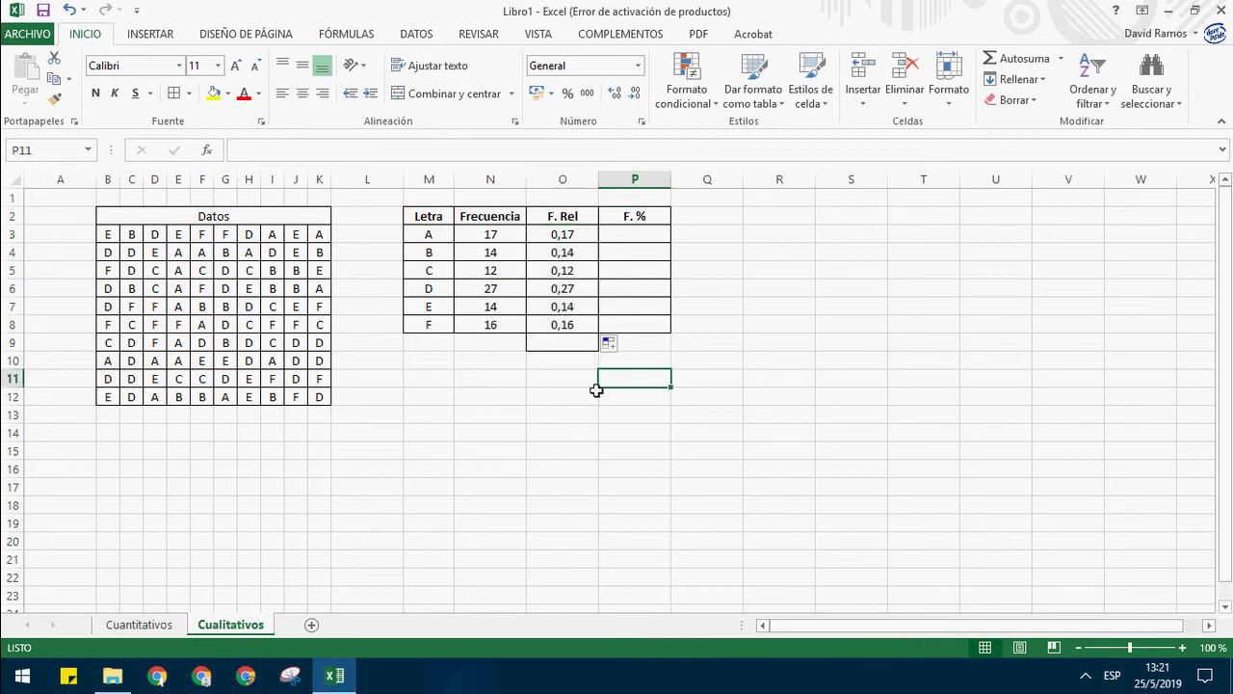
Step: Total the relative frequencies in O9 with =SUMA(O3:O8)
click(578, 345)
text(=SU)
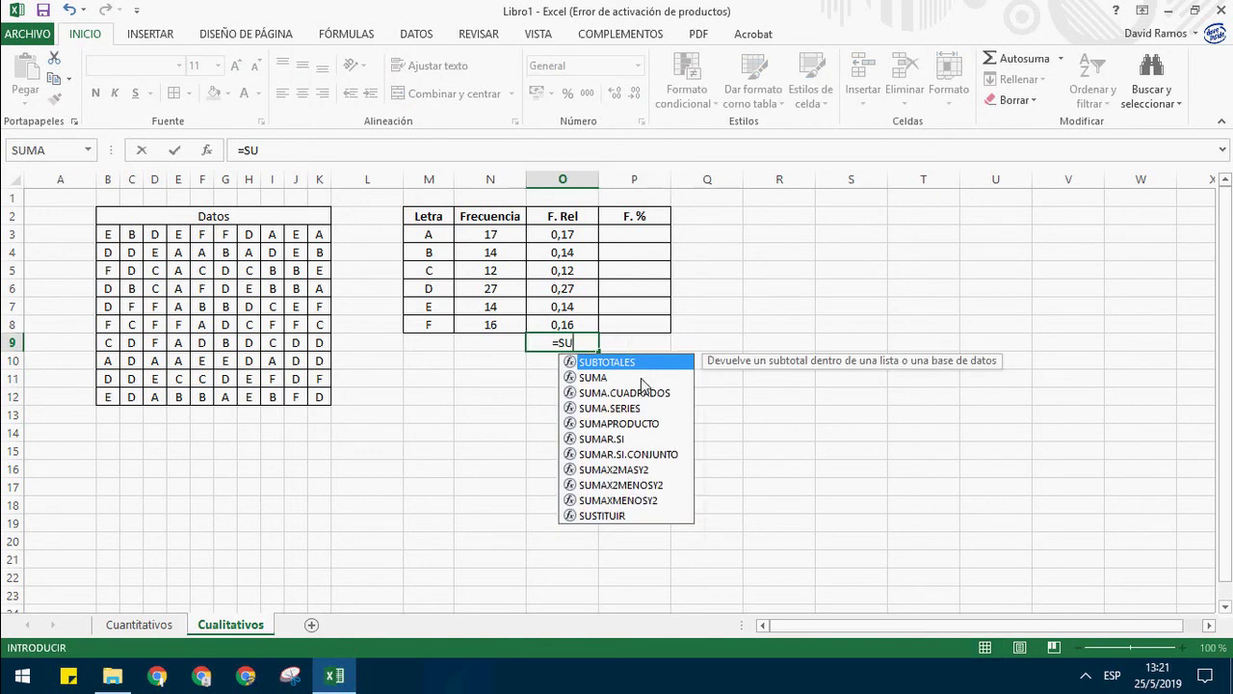
double_click(640, 378)
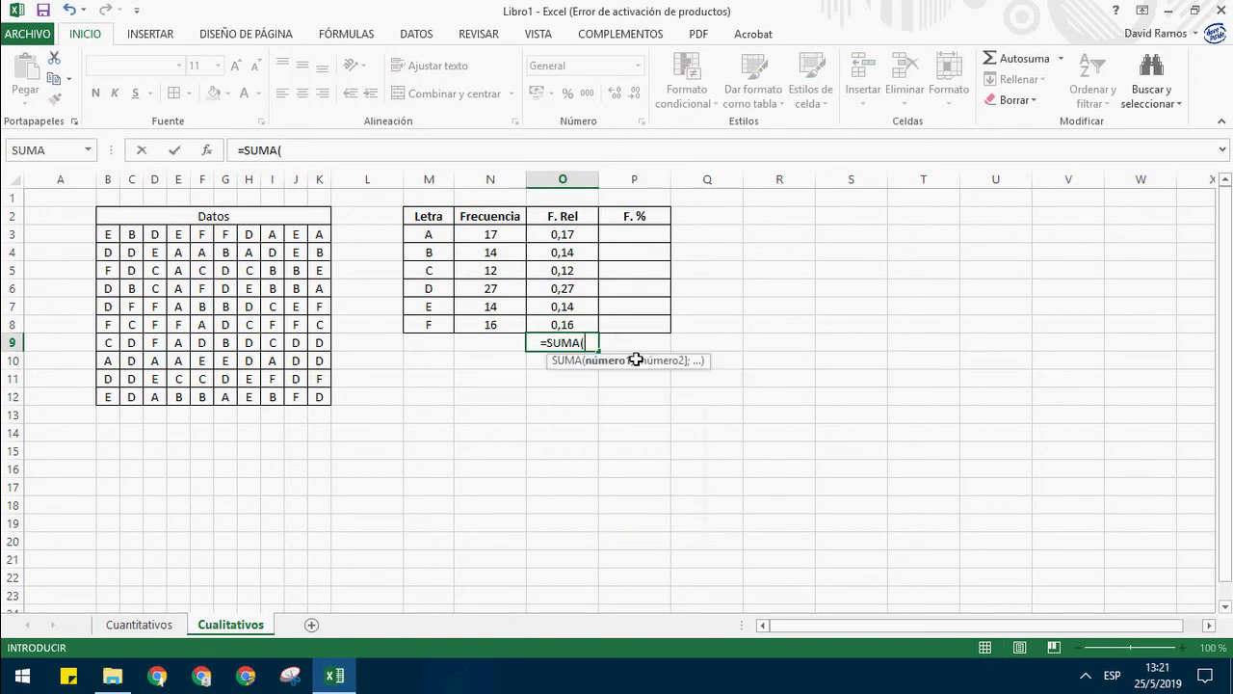
drag(573, 234, 578, 322)
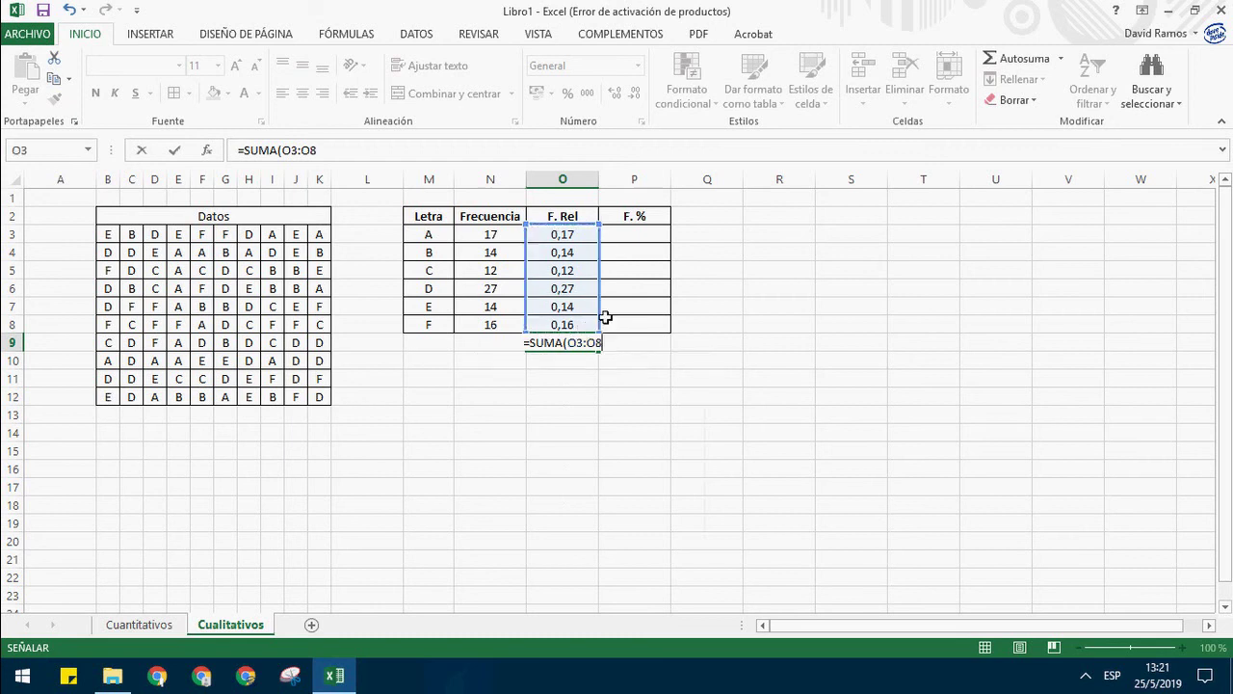
key(Return)
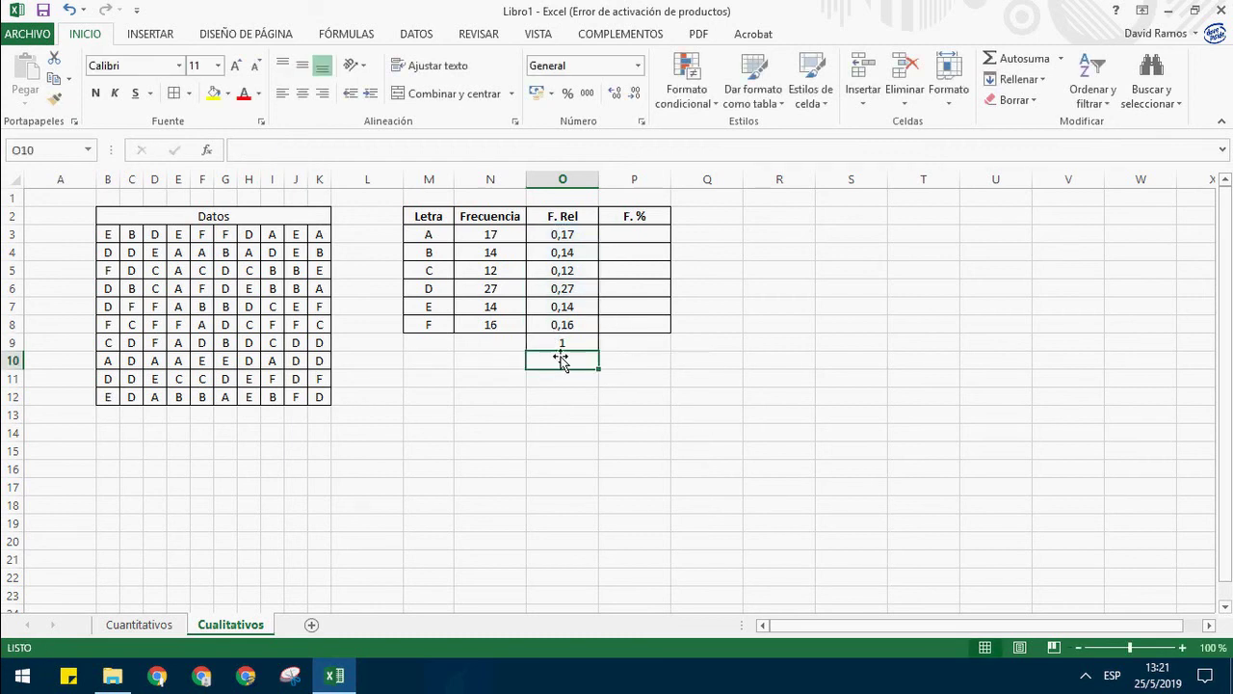
Step: Copy the O9 total formula across to N9 and P9 to total the Frecuencia and F. % columns
key(Up)
drag(605, 356, 493, 352)
click(545, 421)
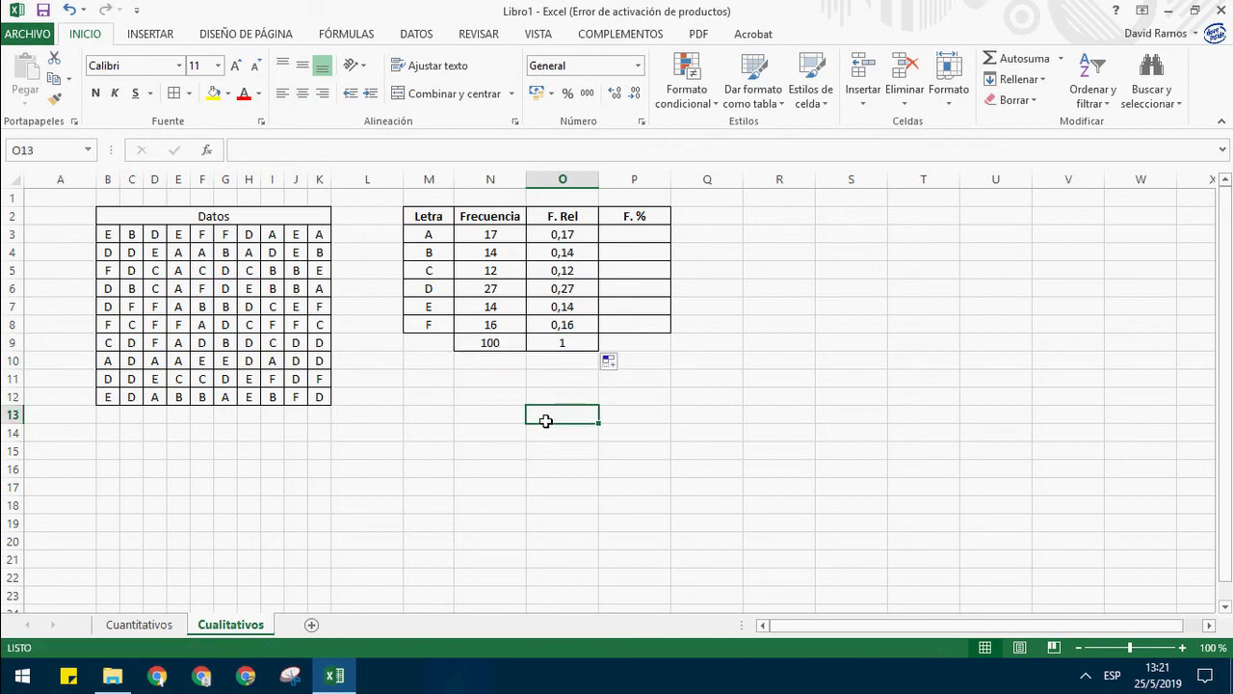
click(565, 342)
drag(605, 358, 664, 353)
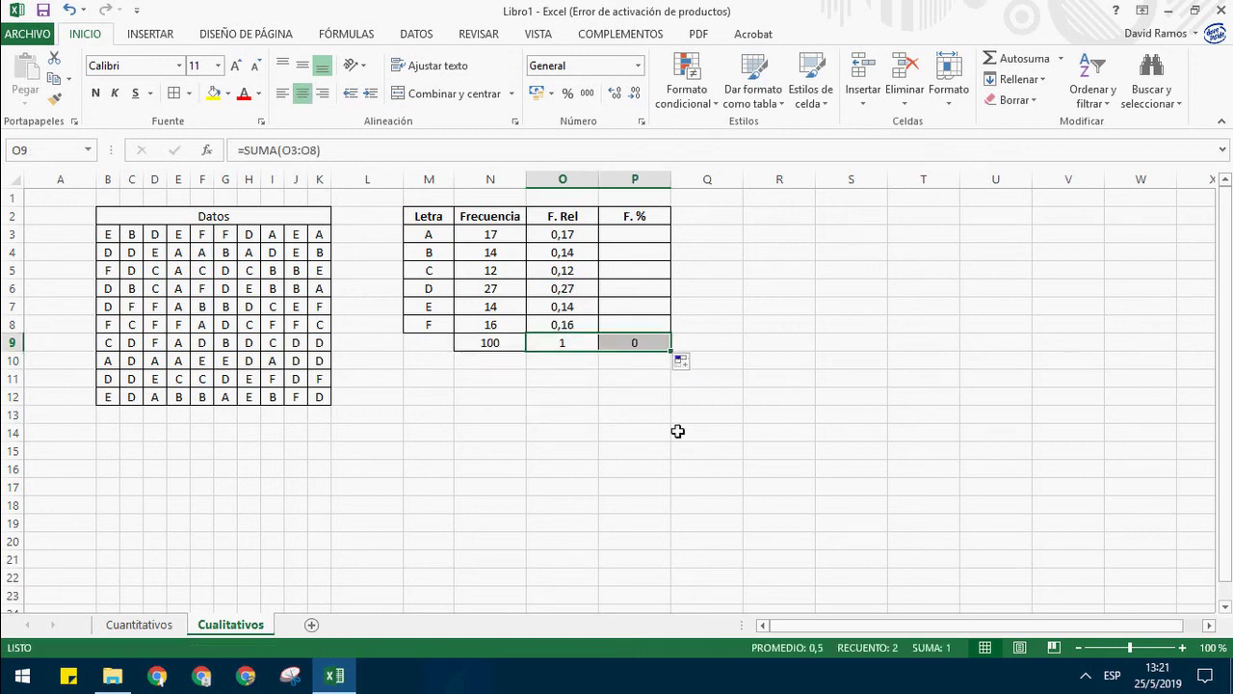
click(677, 430)
Step: Enter =O3 in P3 under F. % and fill the formula down to P8
click(637, 237)
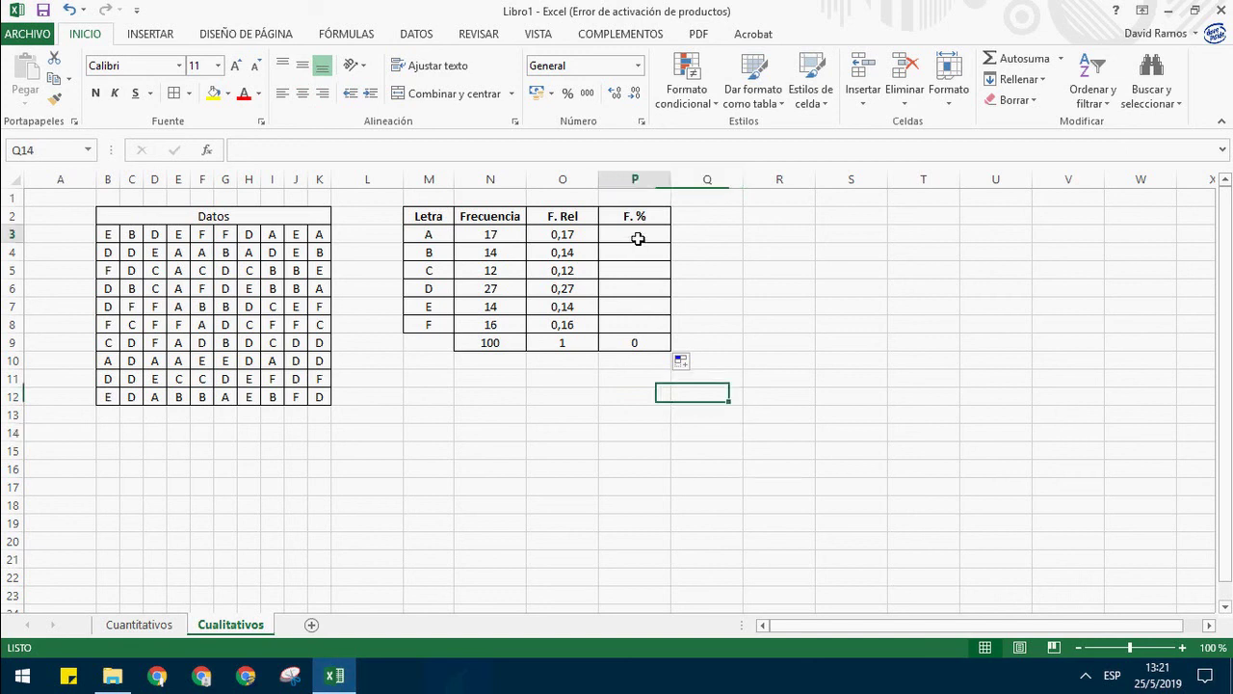
text(=)
key(Left)
key(Return)
click(633, 235)
drag(672, 244, 677, 343)
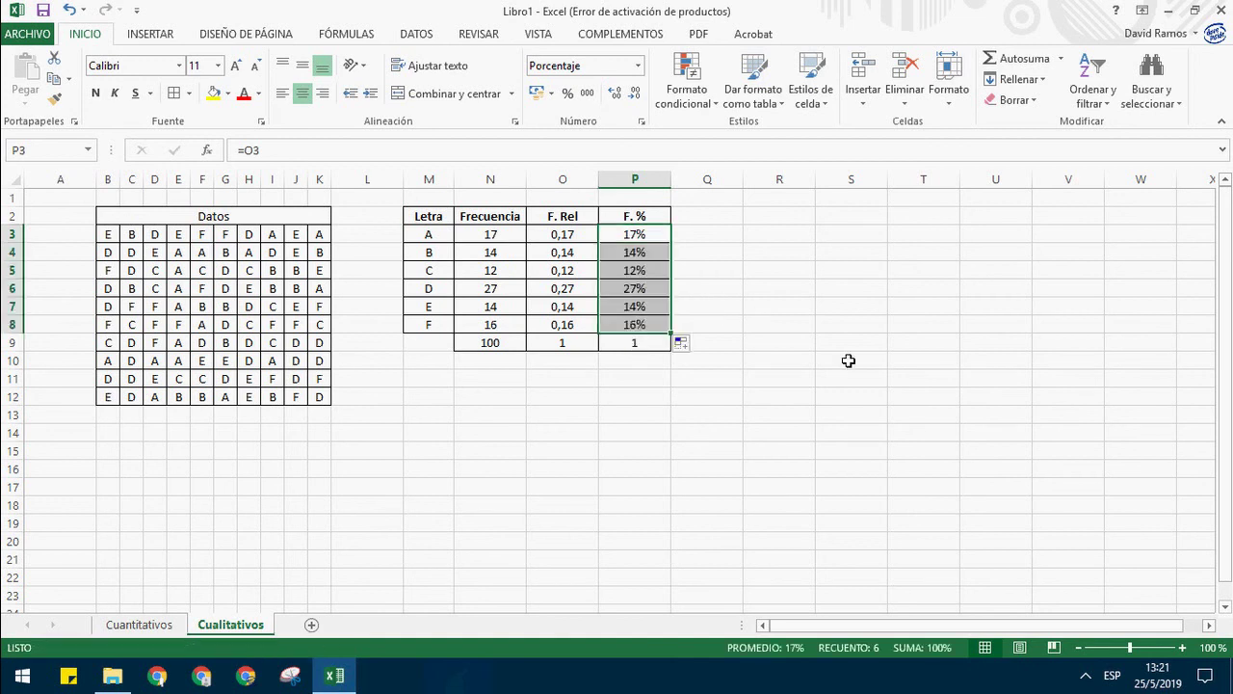
Step: Format the F. % total in P9 with the percent style
click(645, 242)
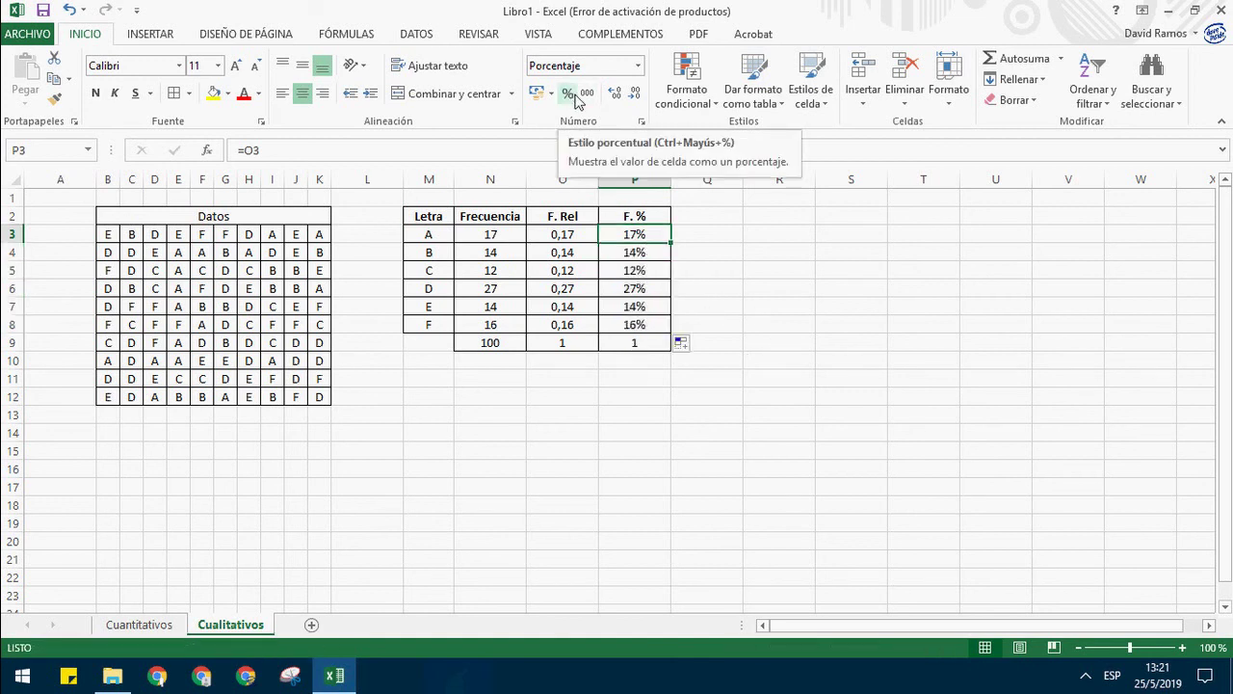
key(Down)
key(Down)
key(Down)
key(Down)
key(Down)
key(Down)
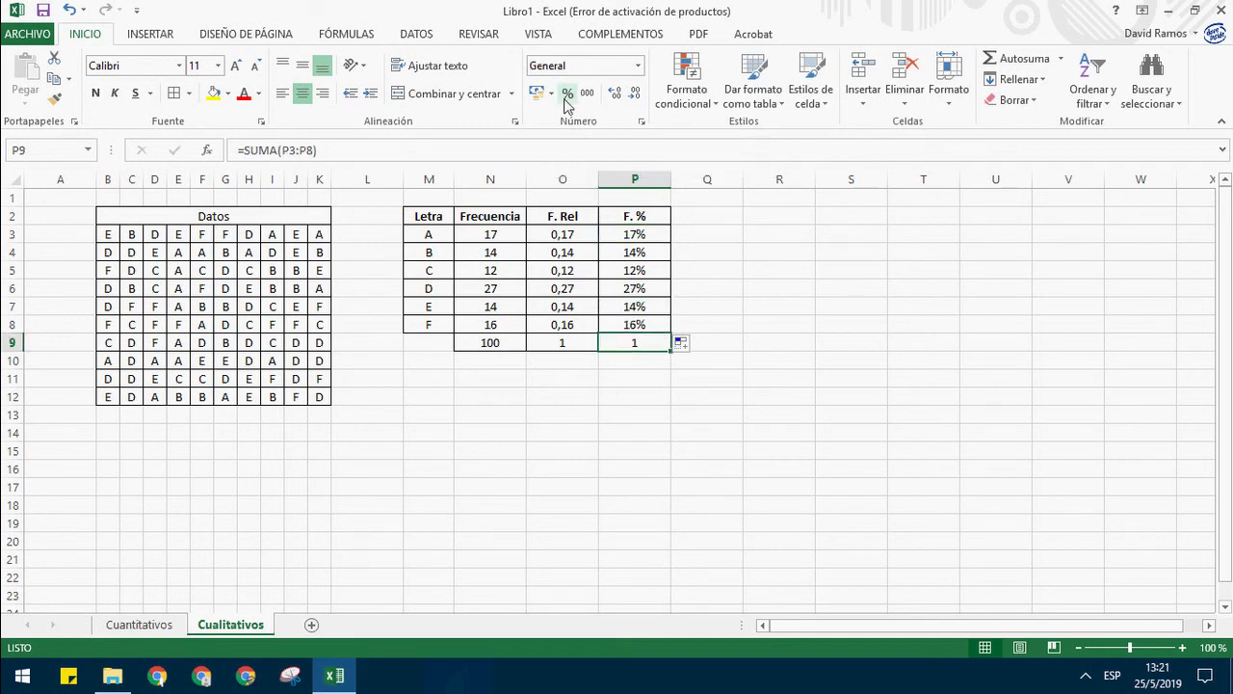
click(567, 95)
click(655, 468)
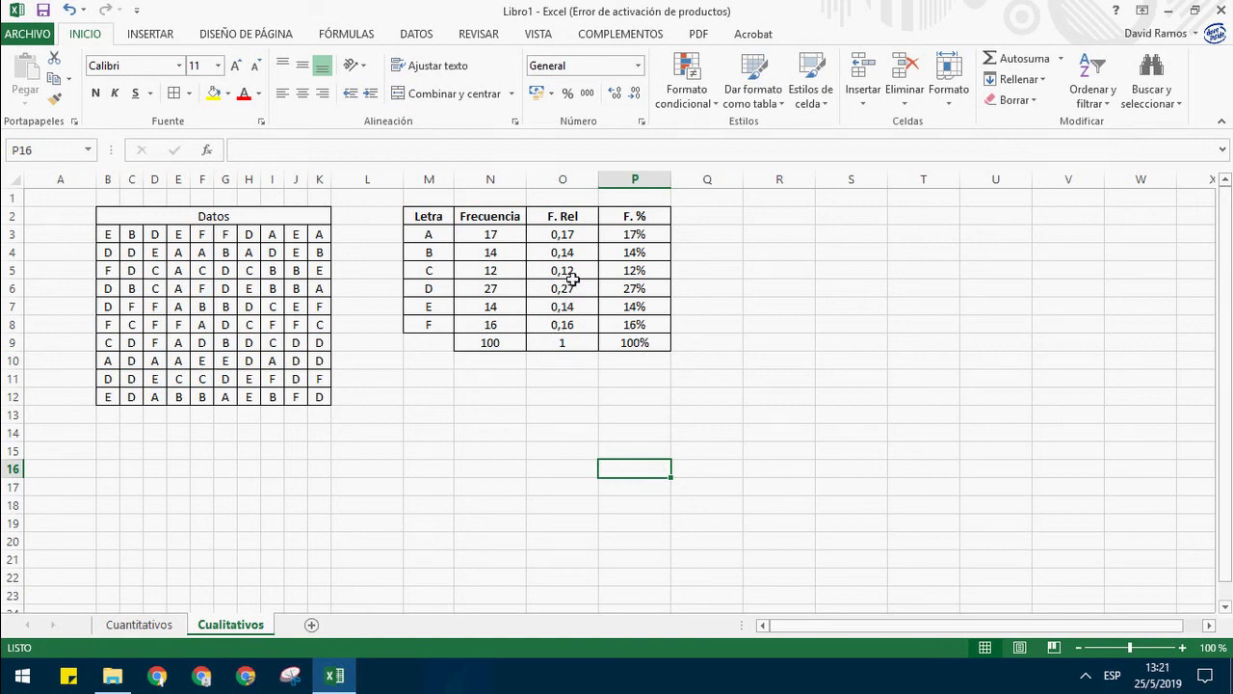
Step: Clear the letters in I11:K12 and inspect the recalculated formulas in O3, N9 and N3
click(576, 242)
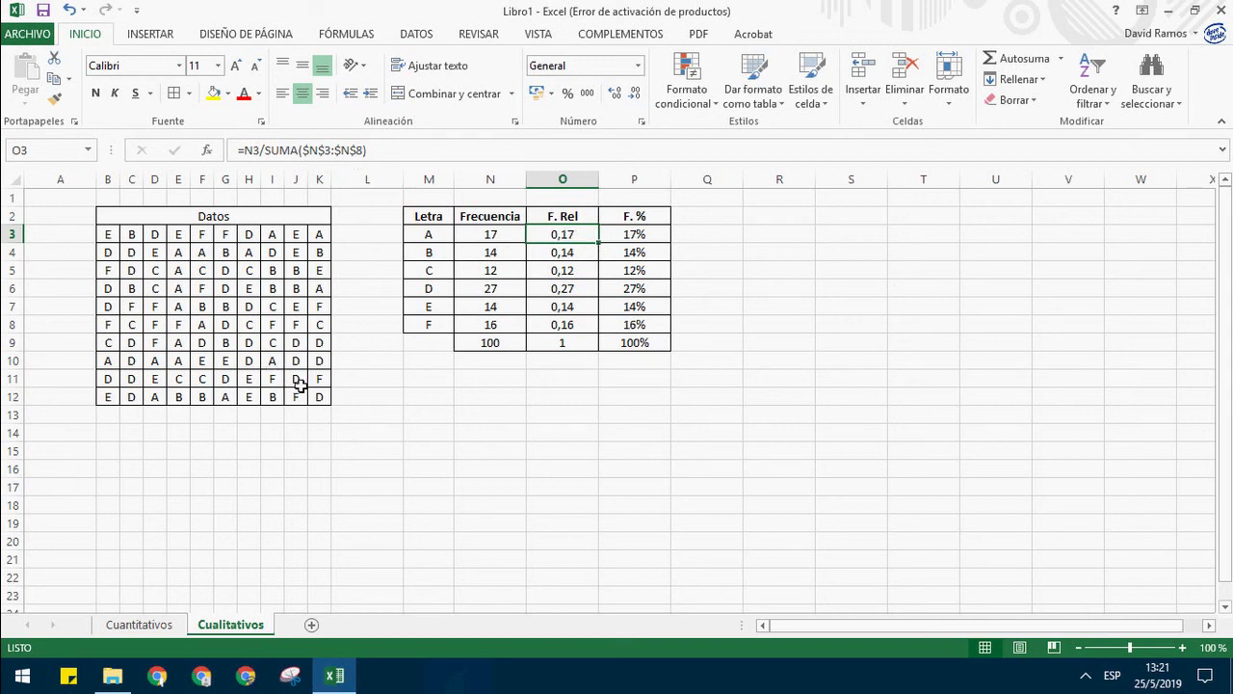
drag(276, 383, 322, 399)
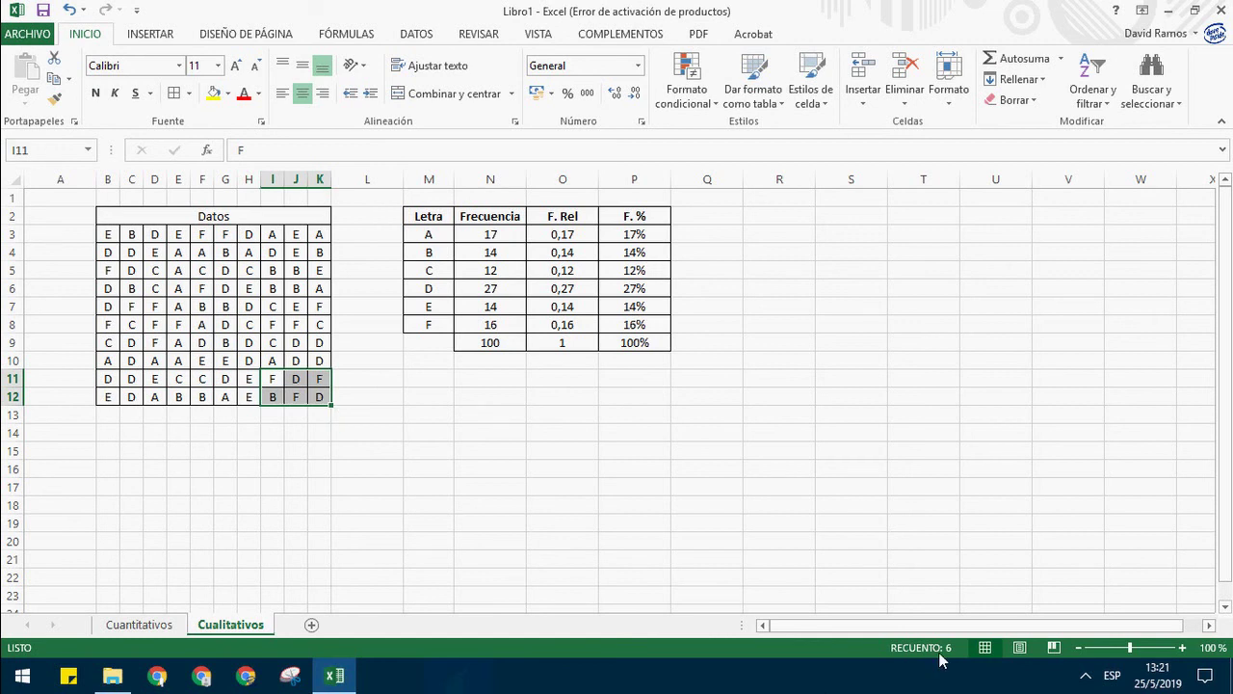
key(Delete)
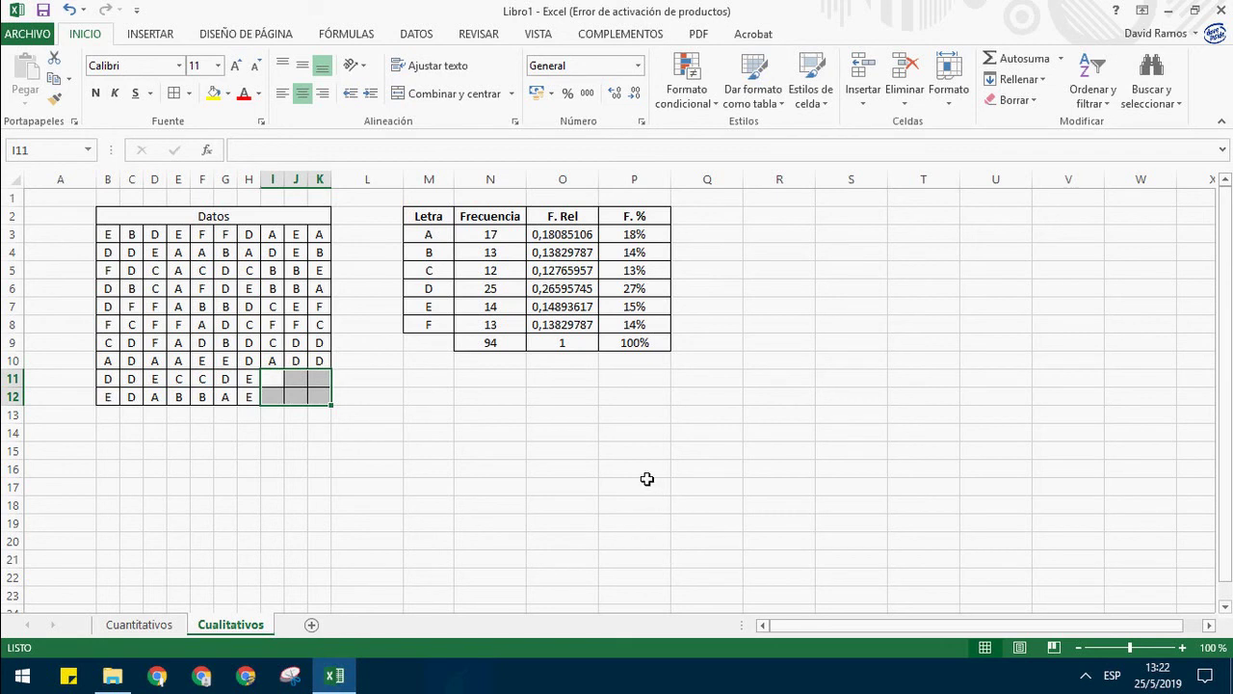
click(574, 240)
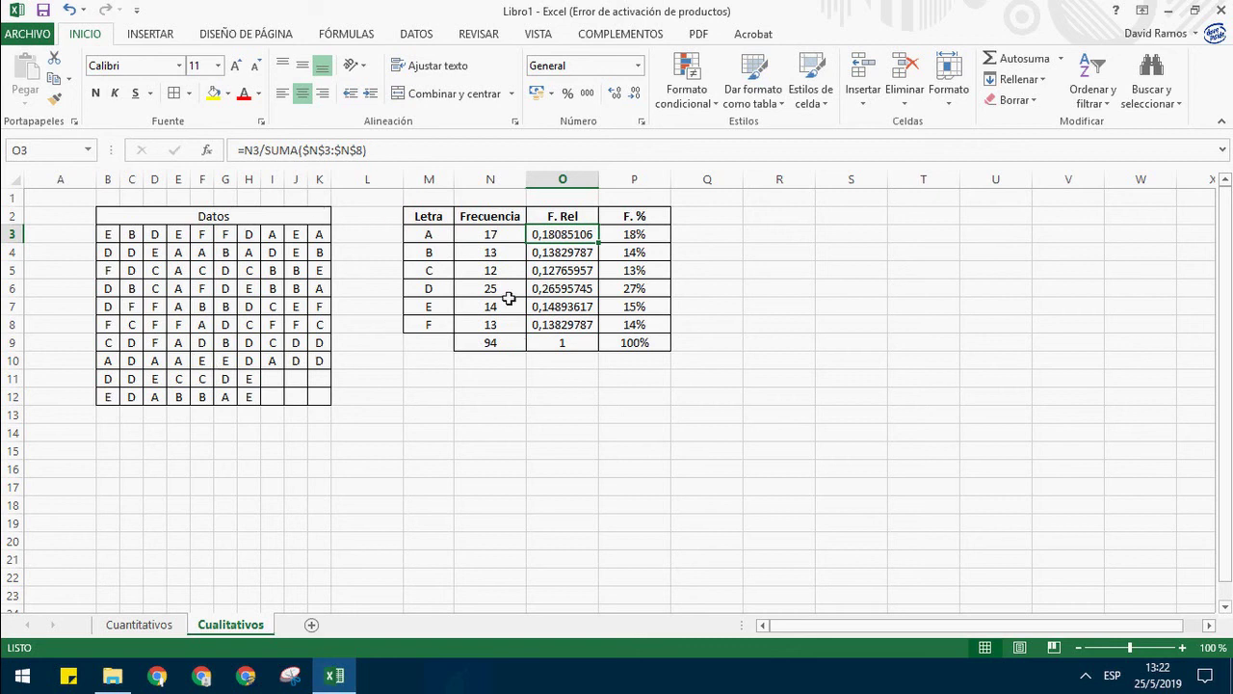
click(509, 347)
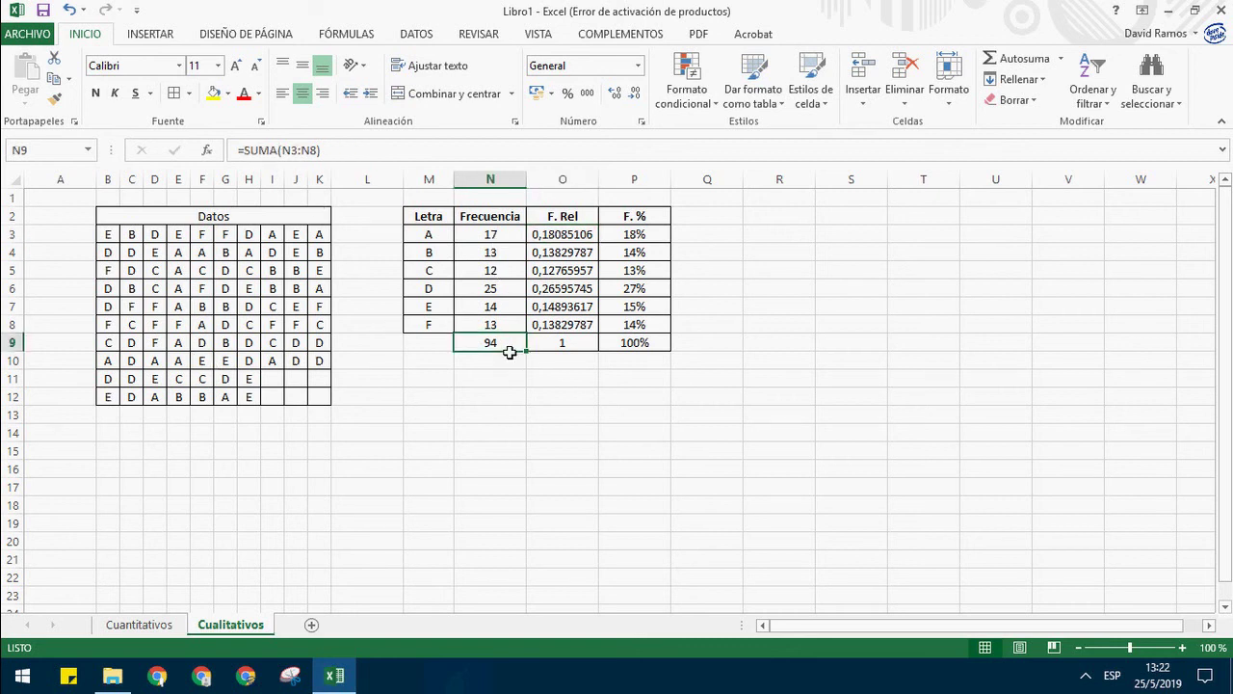
click(507, 241)
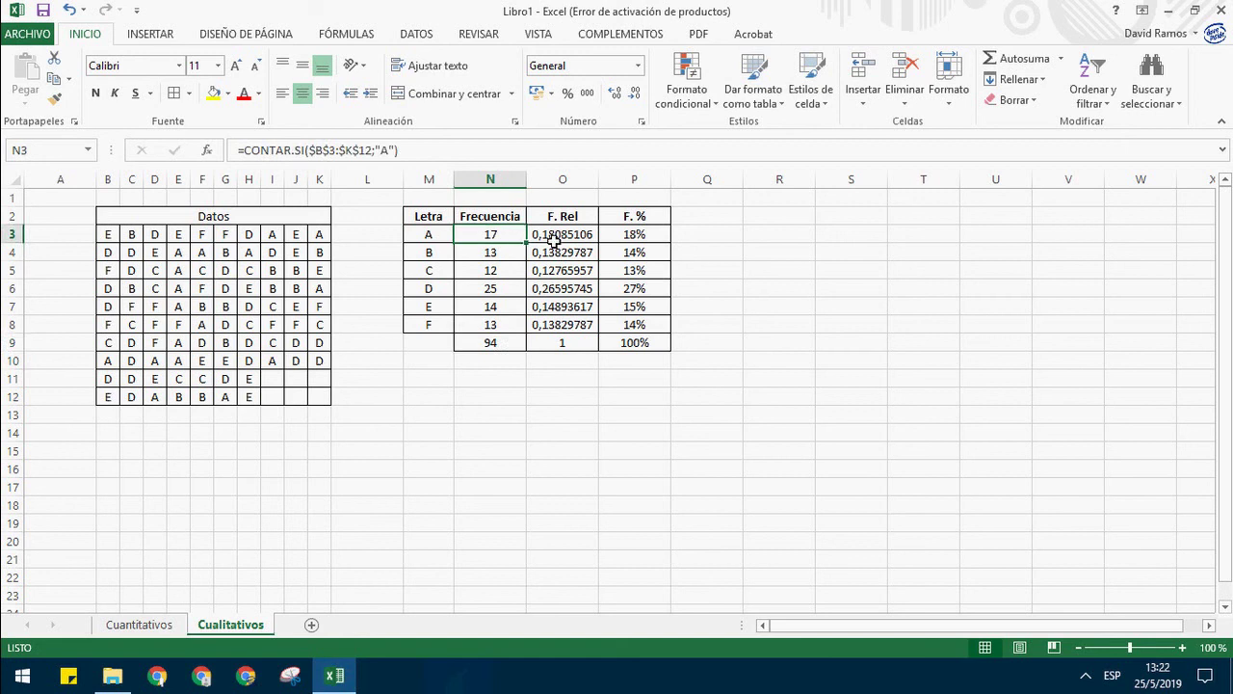
click(555, 241)
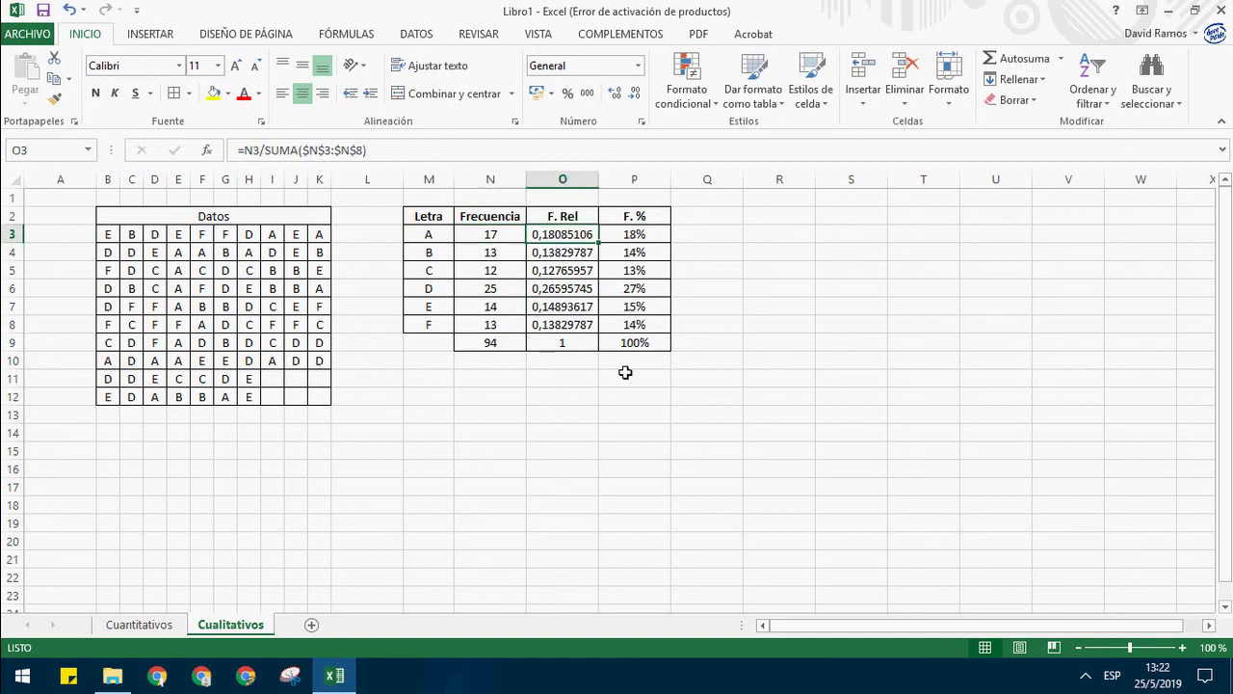
Step: Undo the clearing of the letters in I11:K12 and review the relative frequency formulas from O3 to O8
key(ctrl+z)
click(554, 400)
click(572, 238)
drag(572, 238, 575, 325)
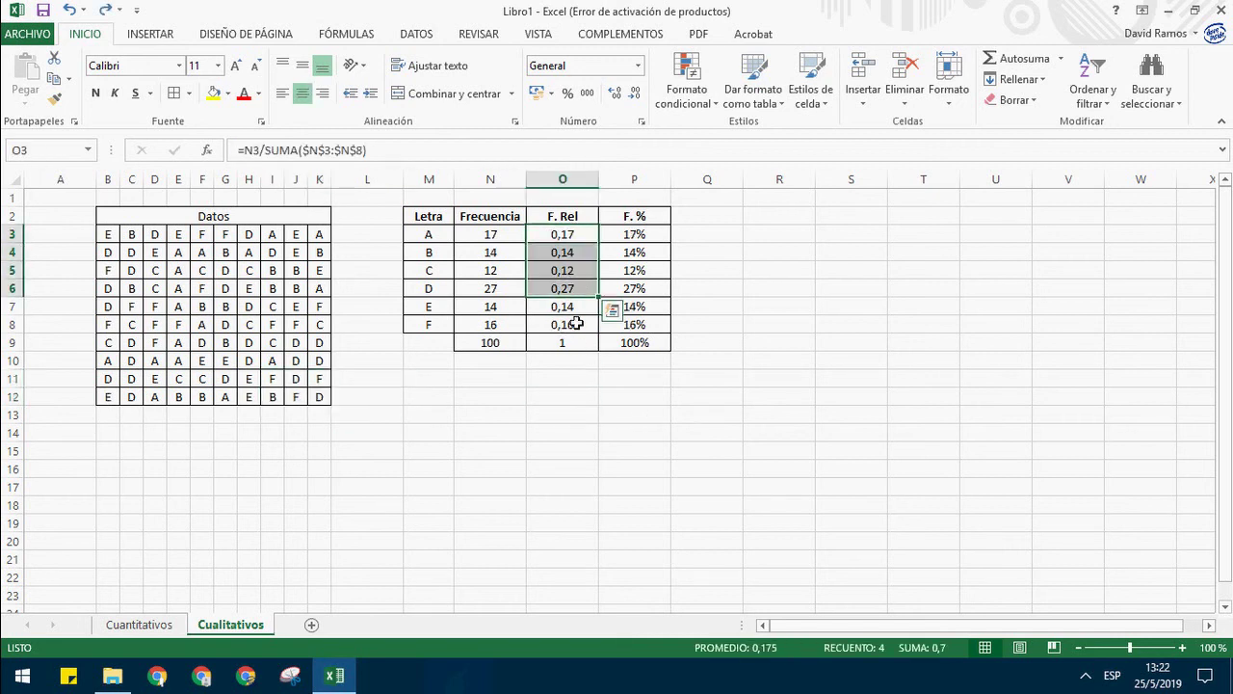
click(576, 324)
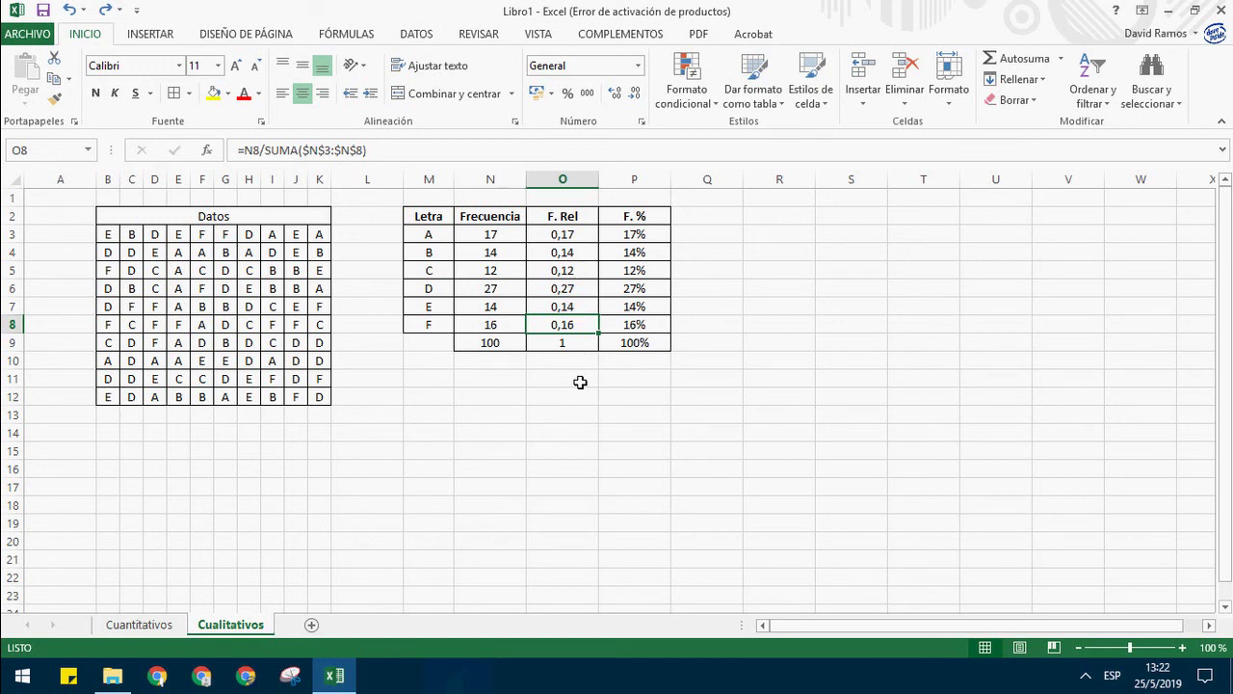
Step: Review the frequency and relative frequency formulas in the table on the Cuantitativos sheet
click(145, 624)
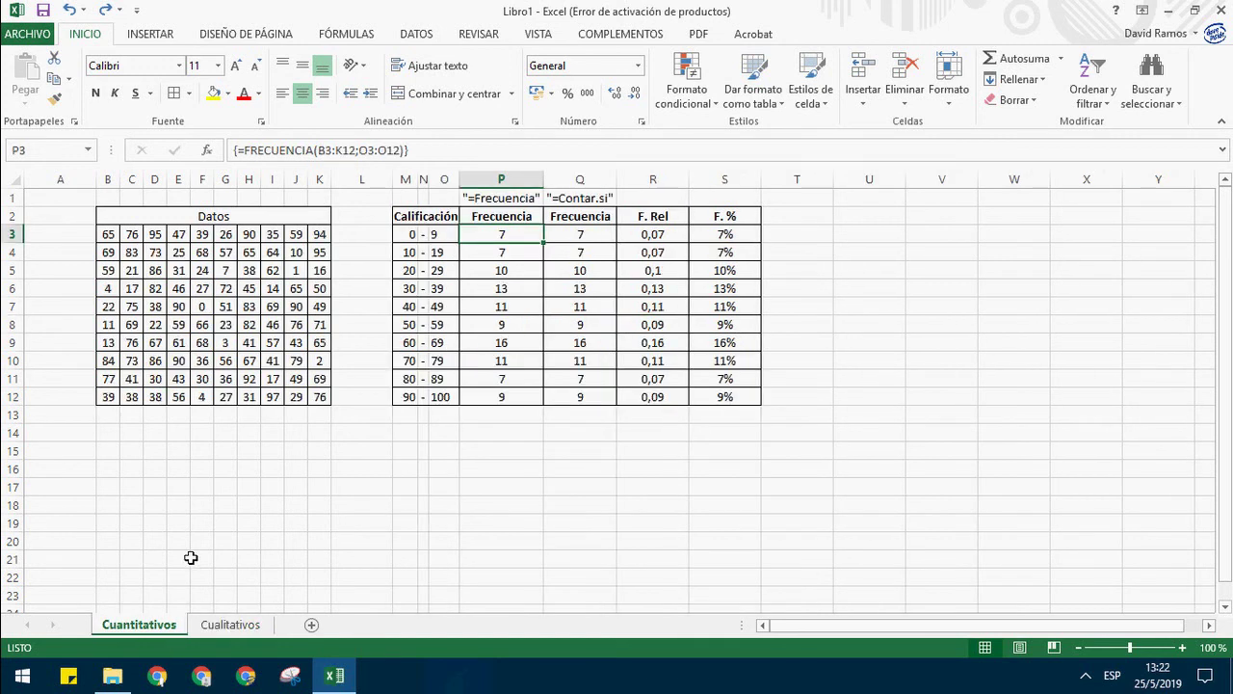
click(272, 488)
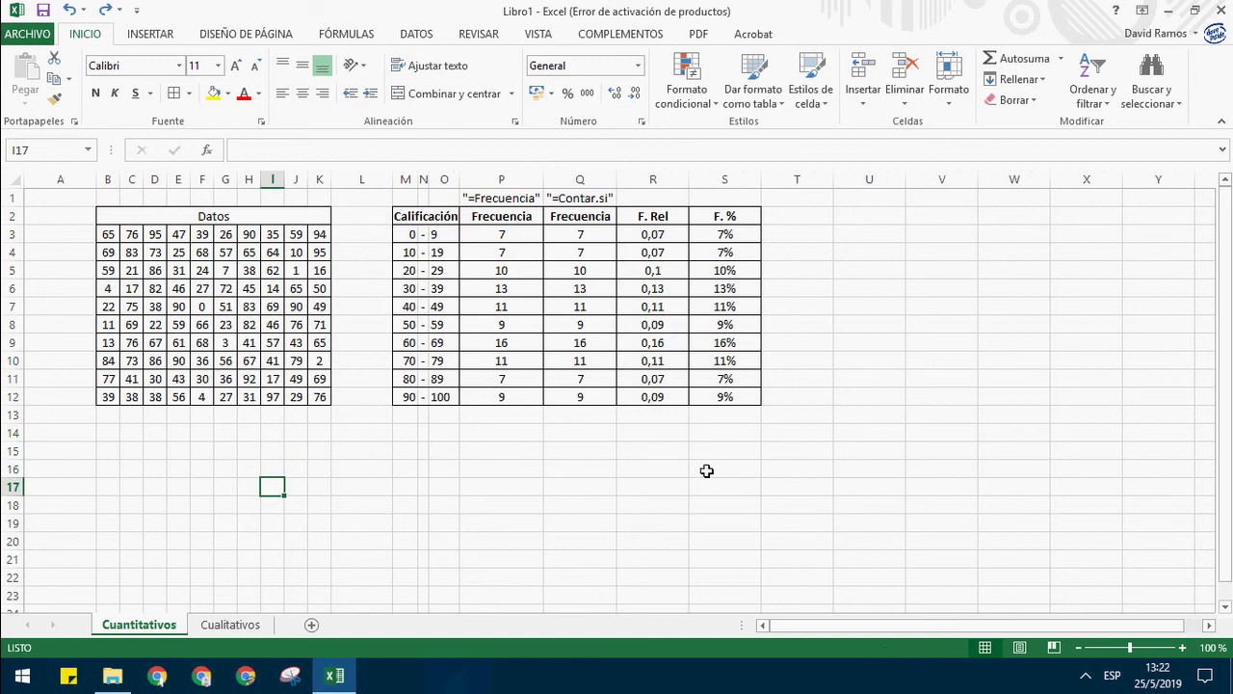
click(532, 237)
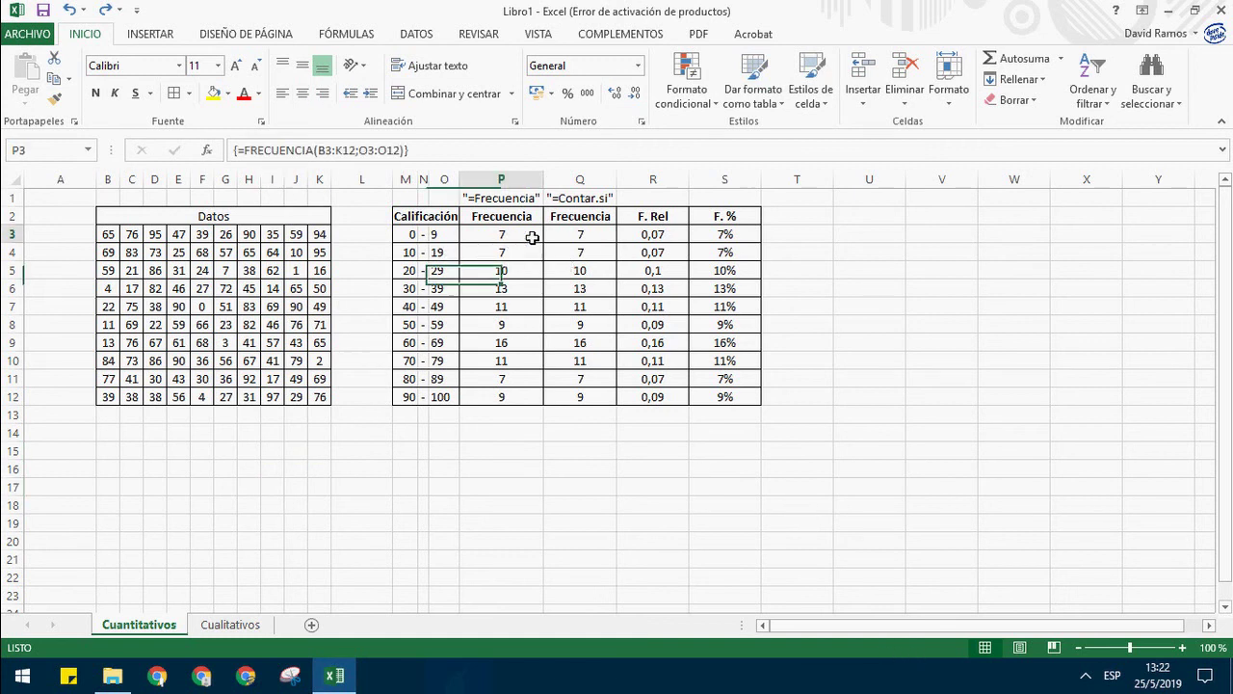
click(578, 218)
click(611, 288)
click(639, 310)
click(677, 273)
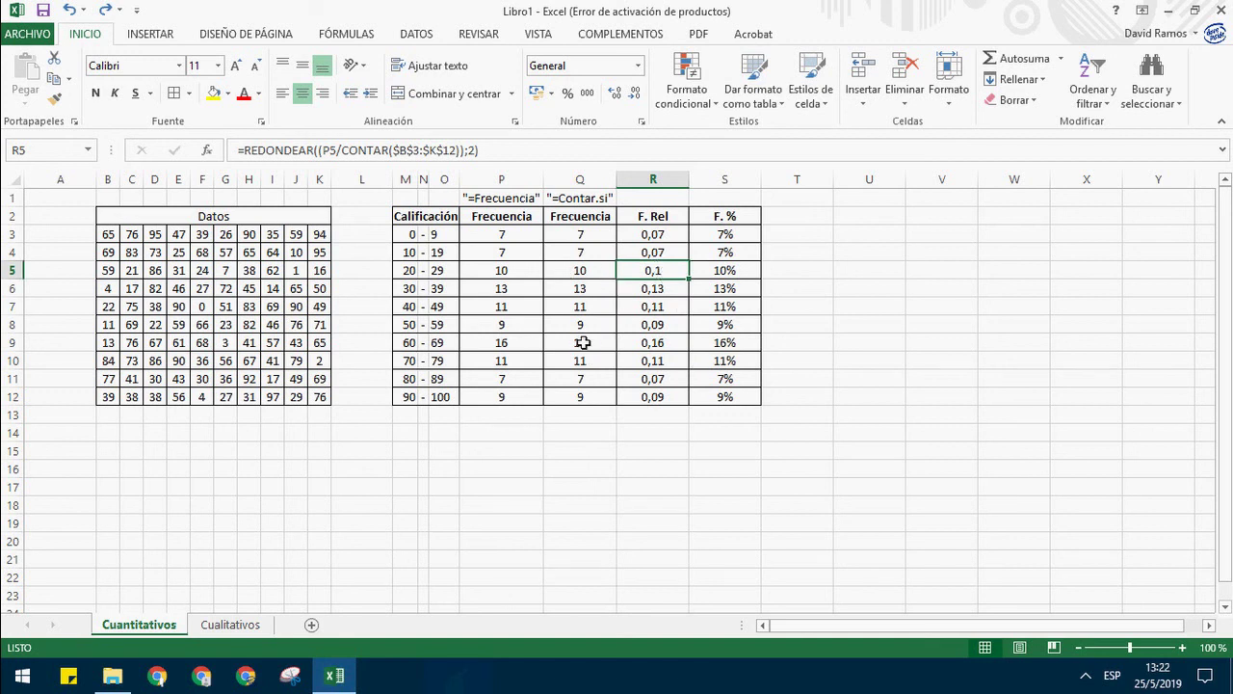
click(422, 237)
click(532, 237)
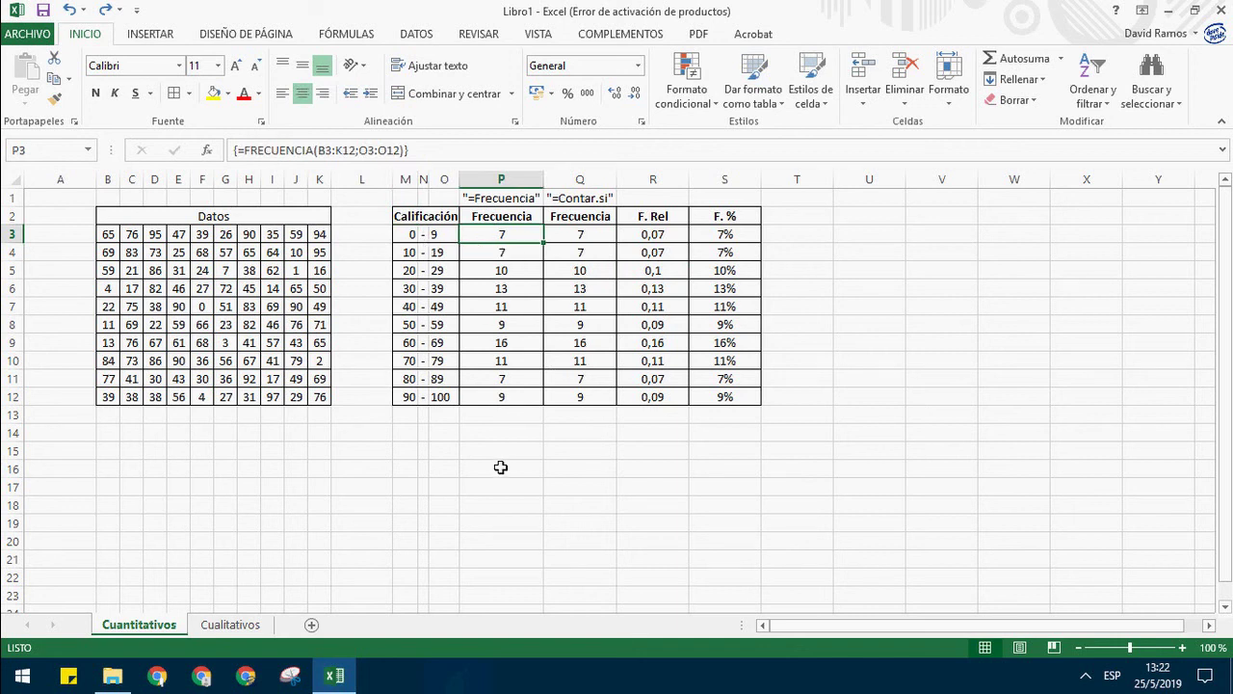
Step: Set the data value in K10 of the Cuantitativos sheet to 100
click(328, 364)
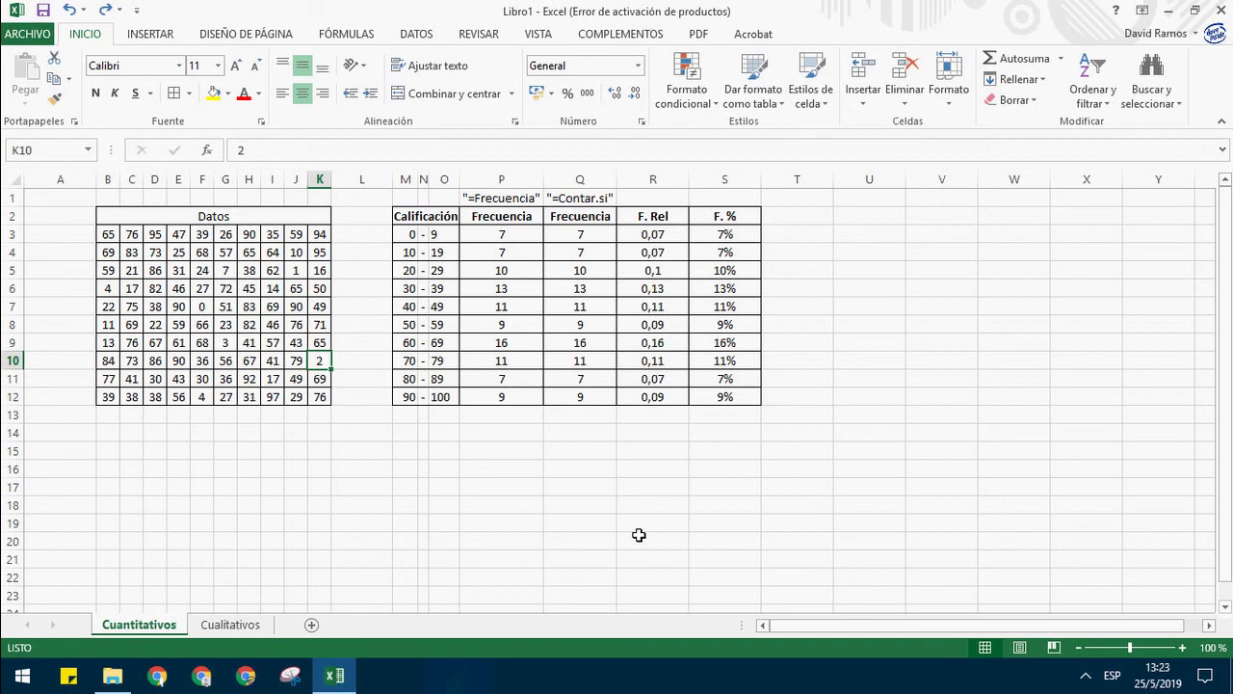
text(100)
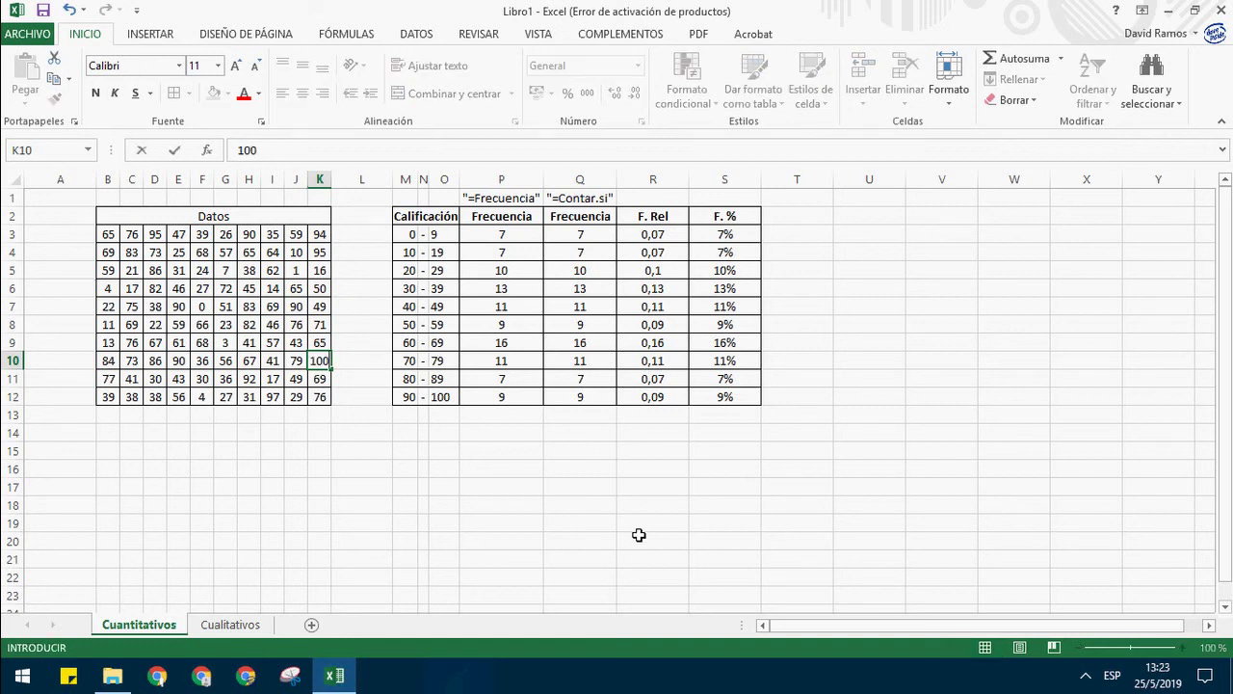
key(Return)
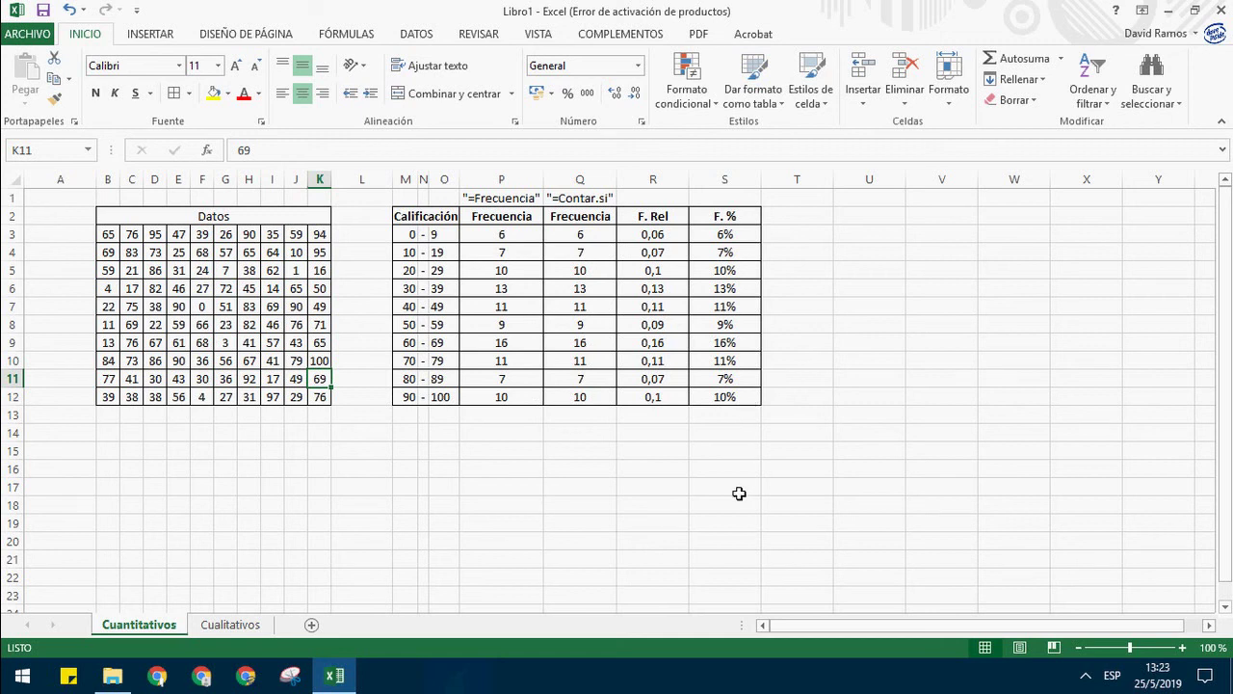
Step: Clear the first row of data in B3:K3 and check the sum of the frequencies in P3:P12
drag(110, 241, 326, 246)
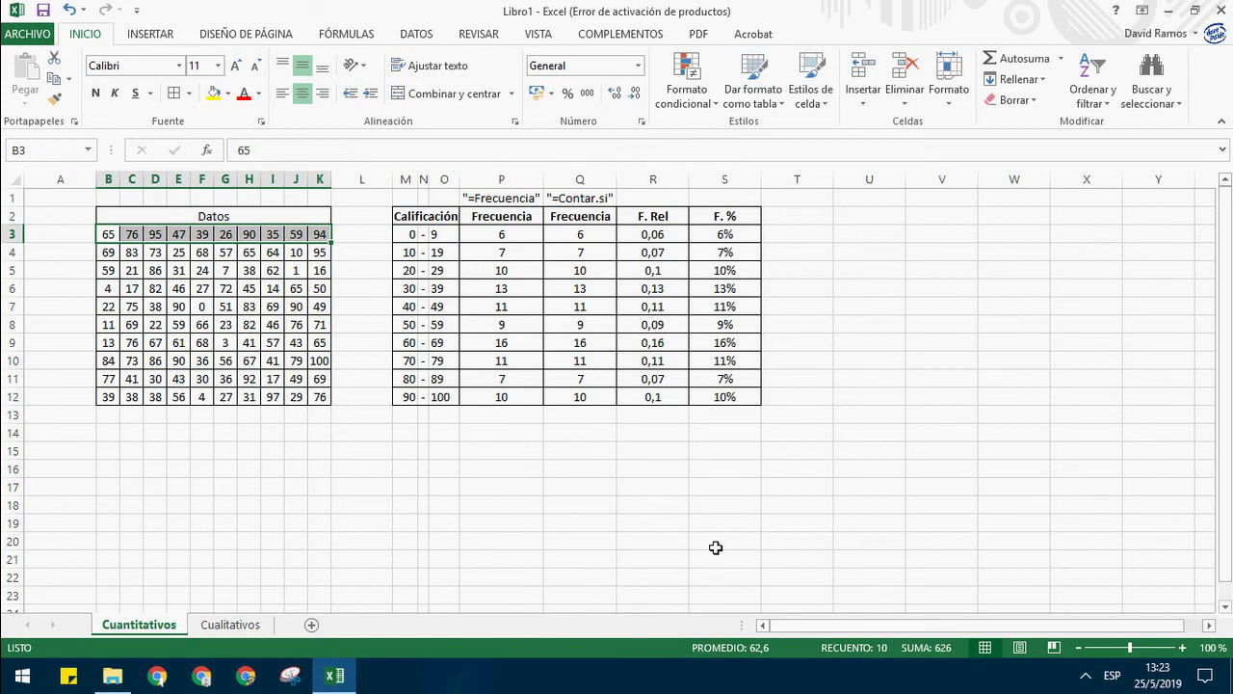
key(Delete)
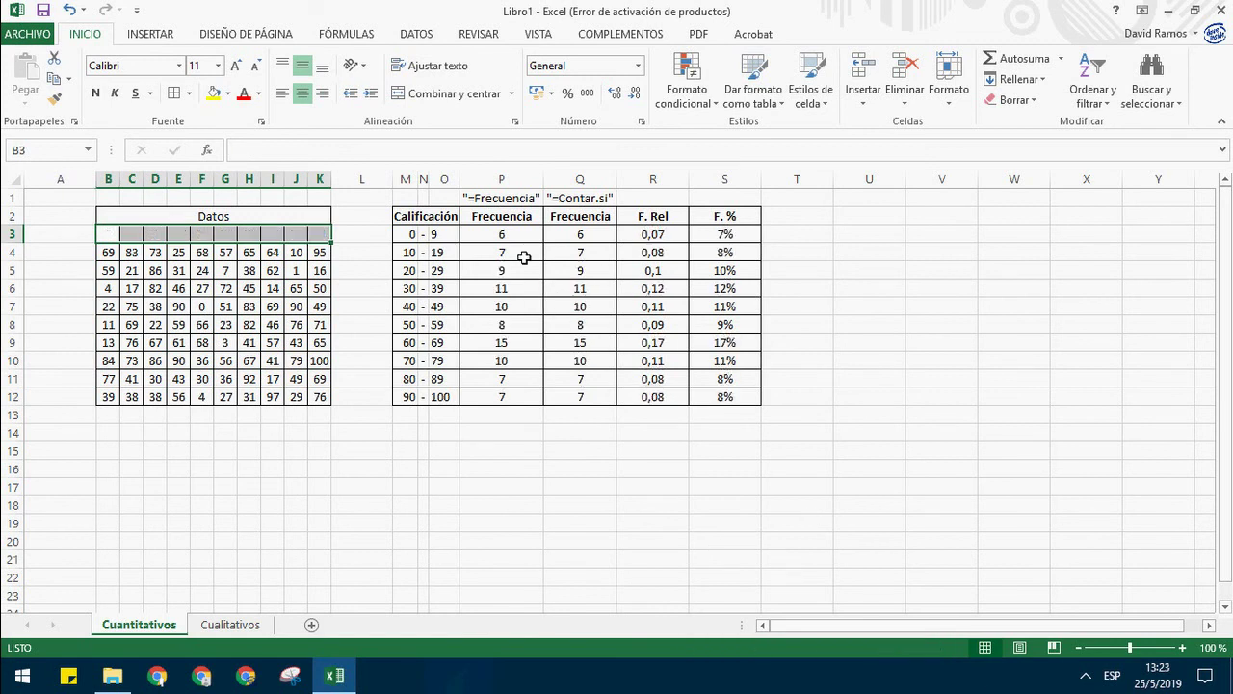
drag(520, 236, 535, 405)
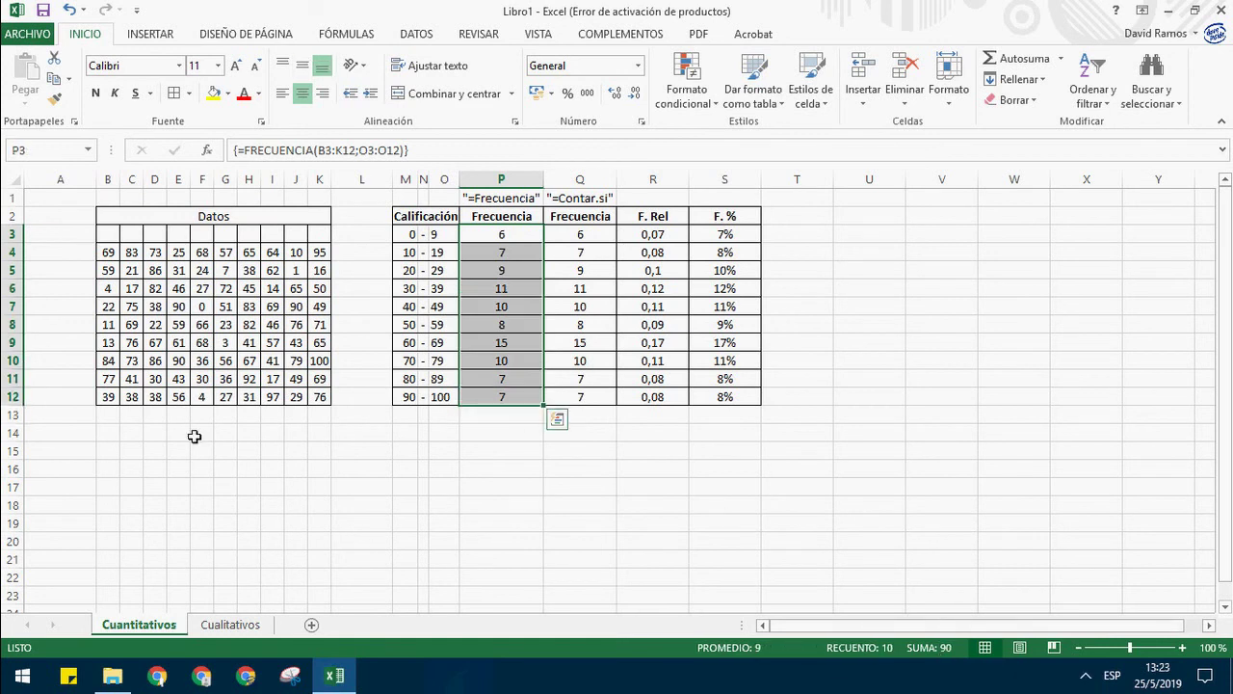
click(472, 503)
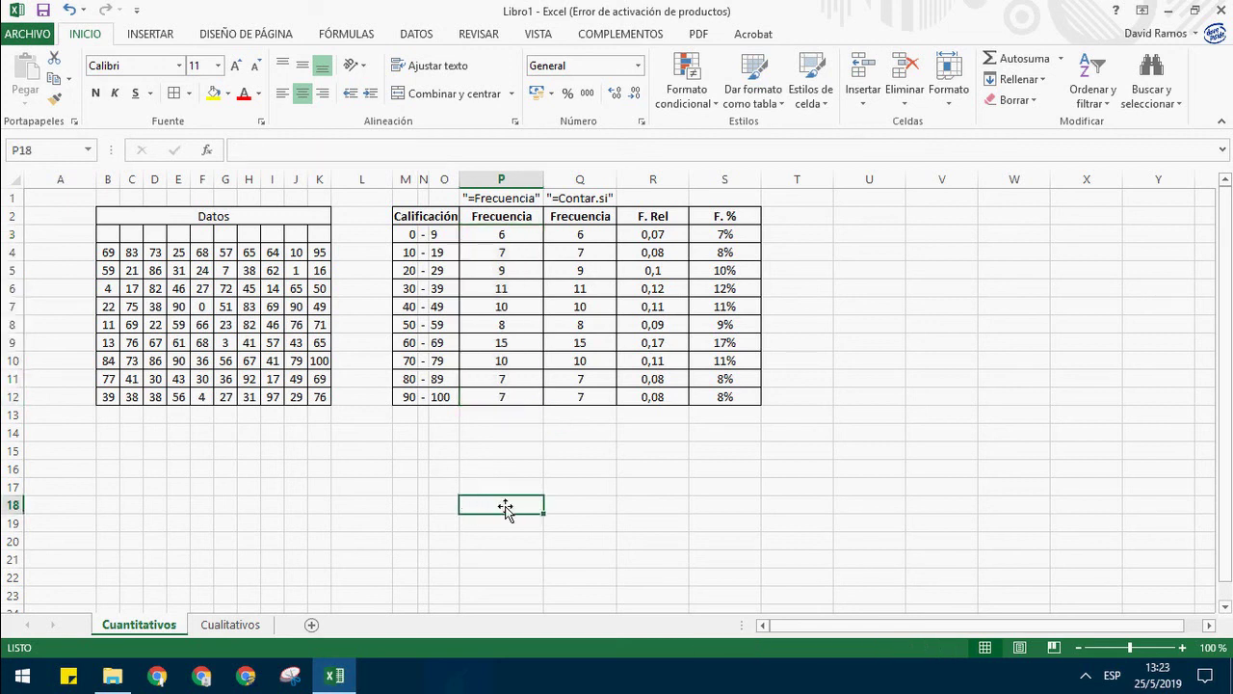